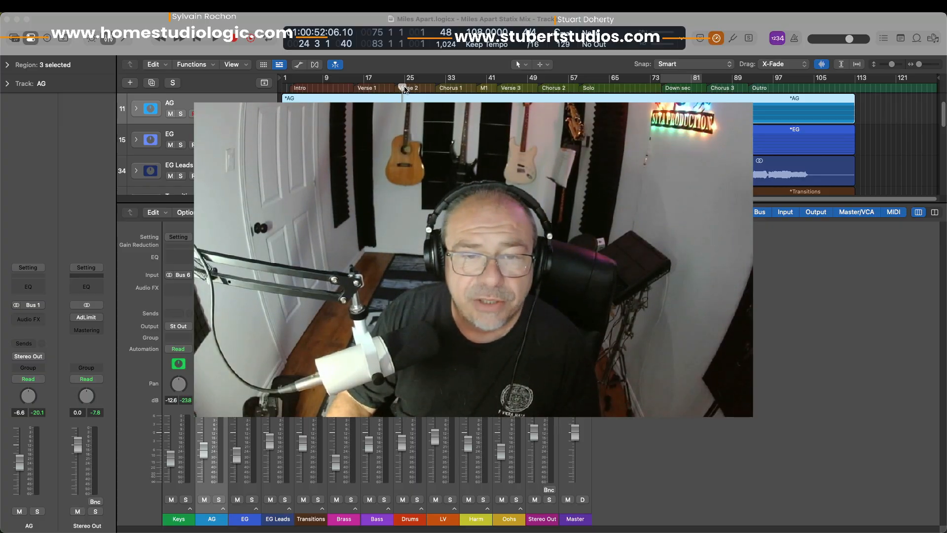
# Play the full mix from bar 1 to listen to the overall balance
pyautogui.moveTo(403, 89); pyautogui.dragTo(282, 91)
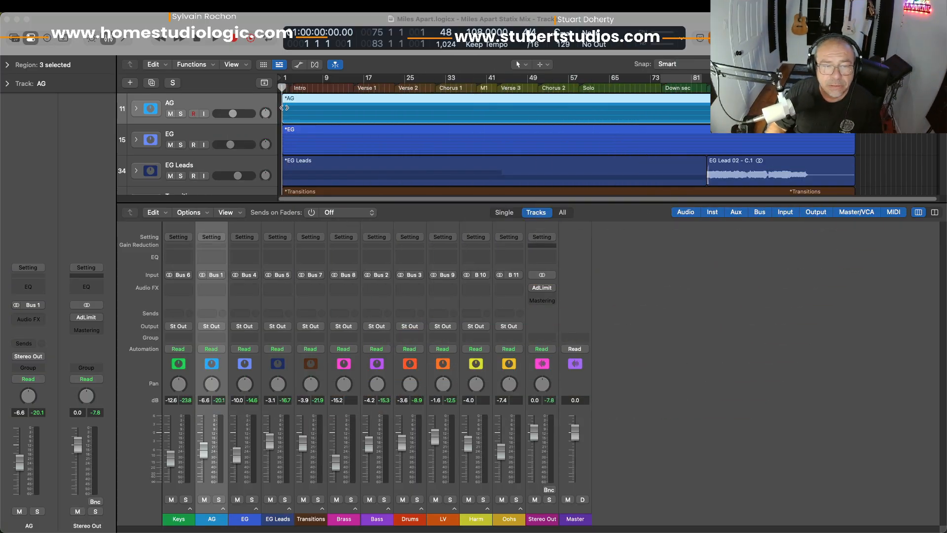
pyautogui.press('space')
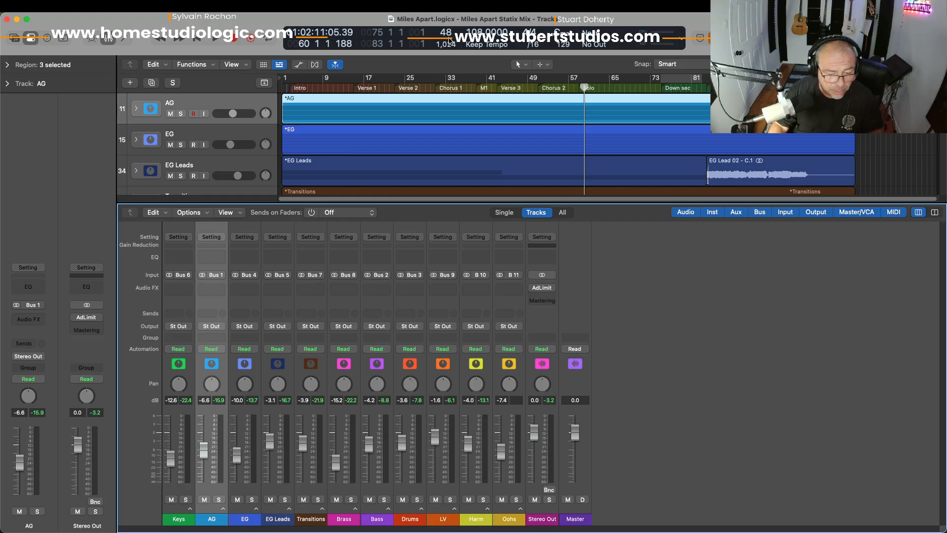
# Expand the Keys track stack in the mixer and select its Electric Piano - Intro channel
pyautogui.click(181, 418)
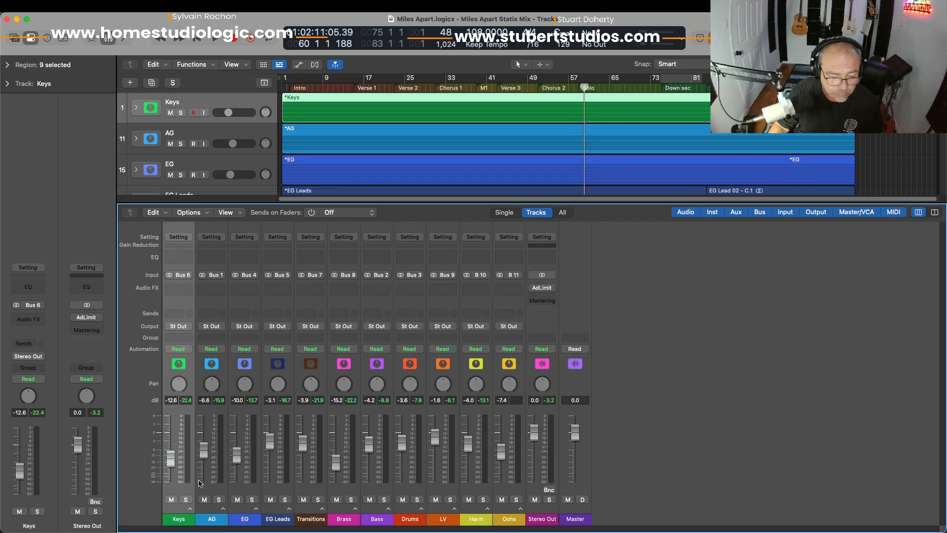
pyautogui.click(190, 509)
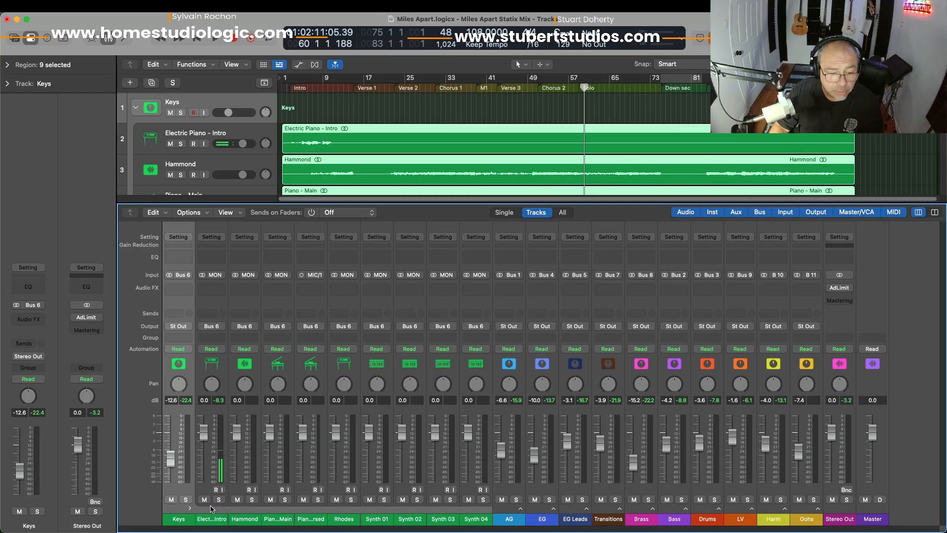
pyautogui.click(215, 416)
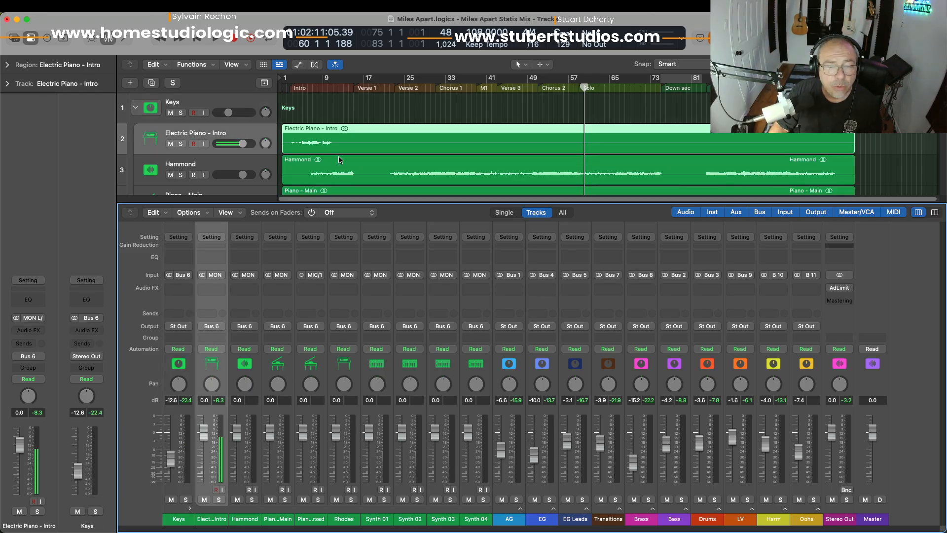
# Play the song from bar 2 and solo Electric Piano - Intro briefly to compare it with the full mix
pyautogui.click(291, 89)
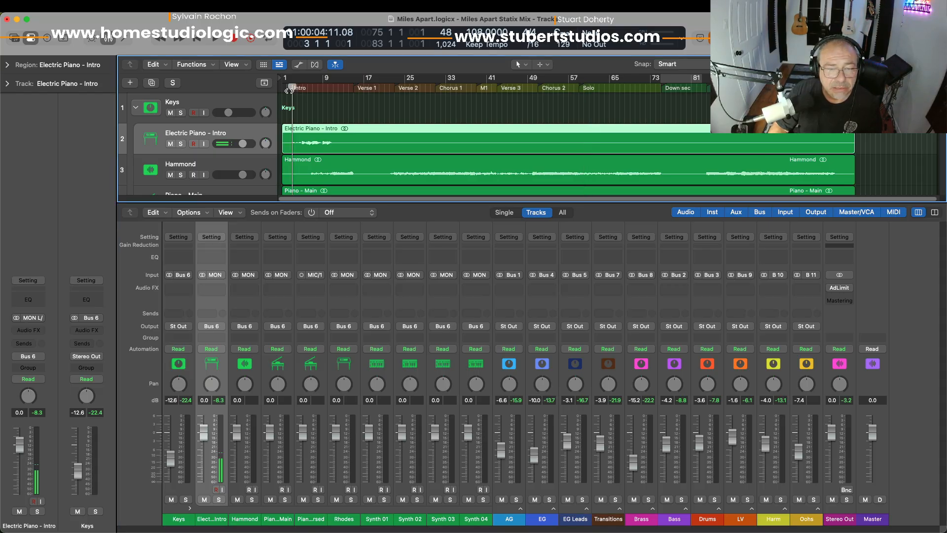
pyautogui.click(289, 90)
pyautogui.press('space')
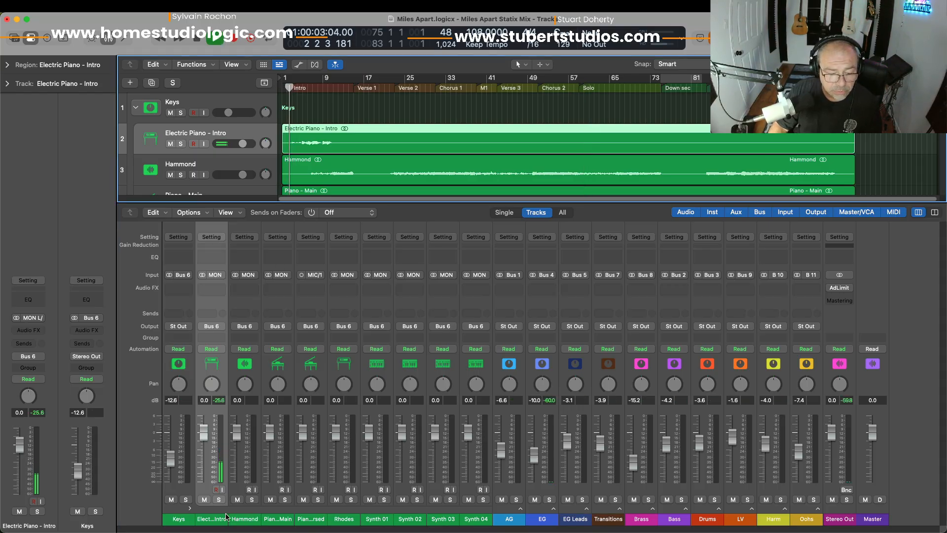
pyautogui.click(219, 500)
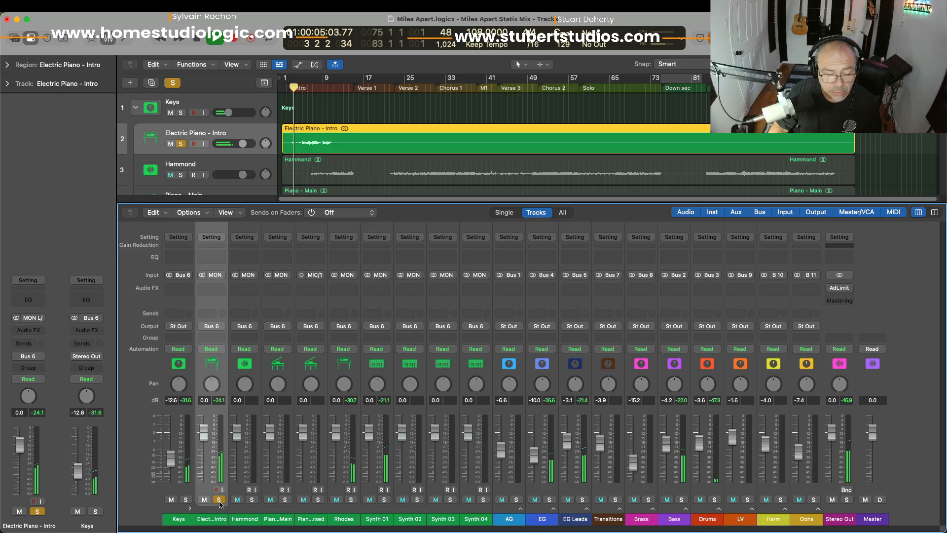
pyautogui.click(219, 499)
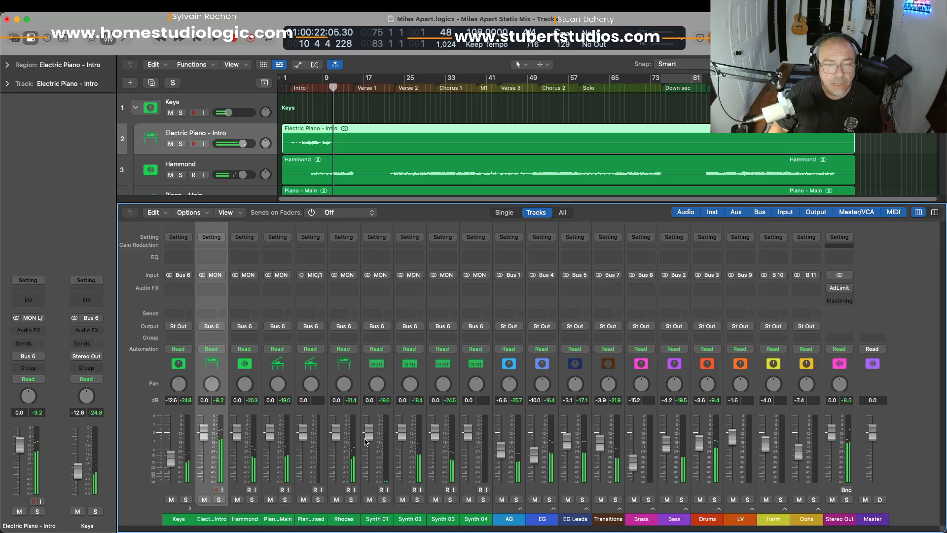
# Normalize the Electric Piano - Intro region to a -9.0 dB peak and lower its fader to -3.8 dB during playback
pyautogui.click(205, 131)
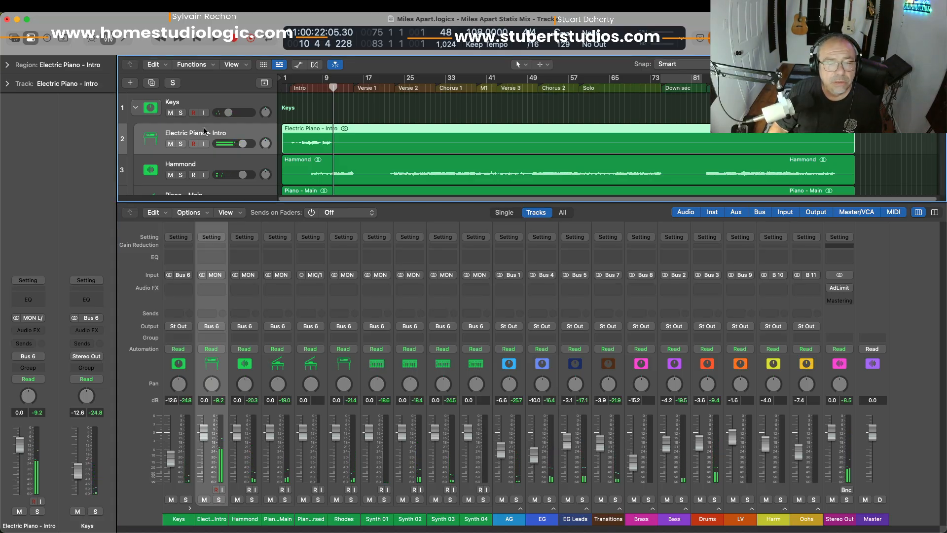
pyautogui.click(192, 65)
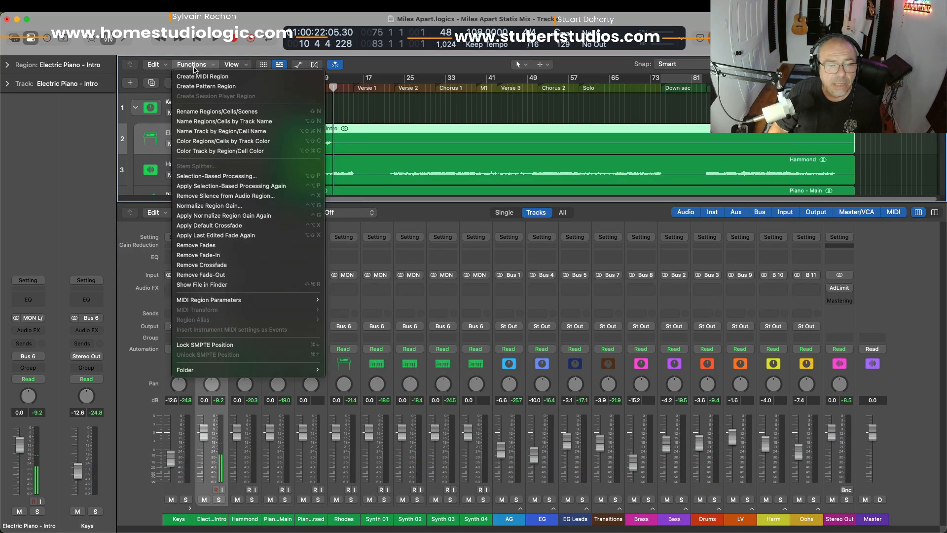
pyautogui.click(209, 206)
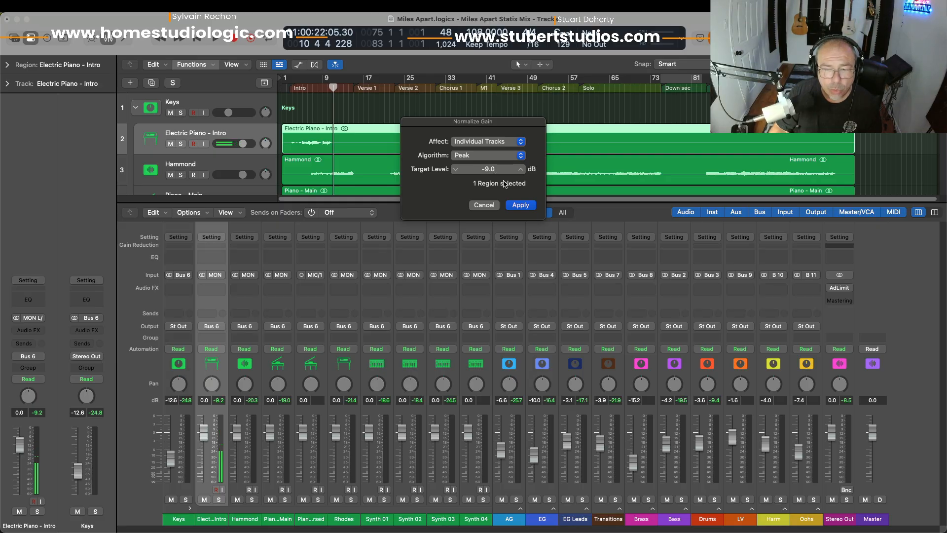
pyautogui.click(520, 205)
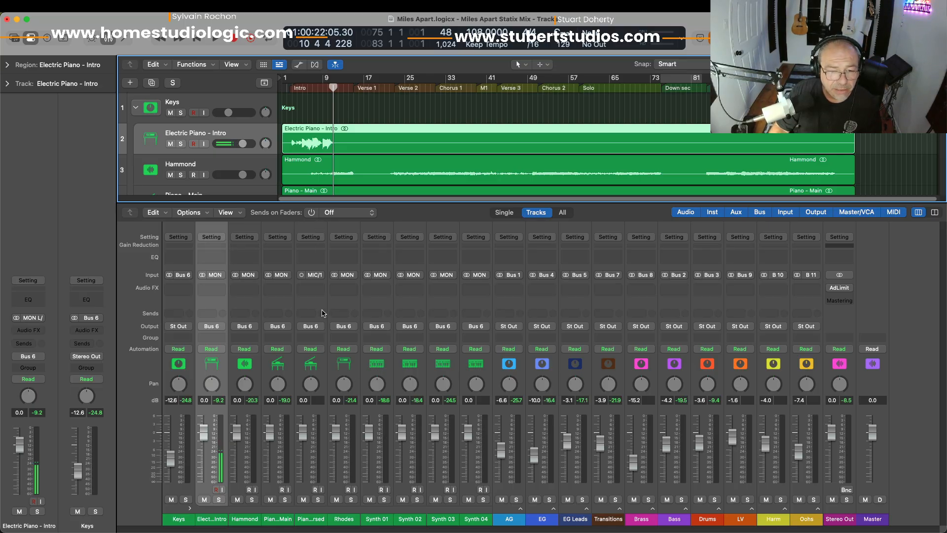
pyautogui.press('Return')
pyautogui.press('space')
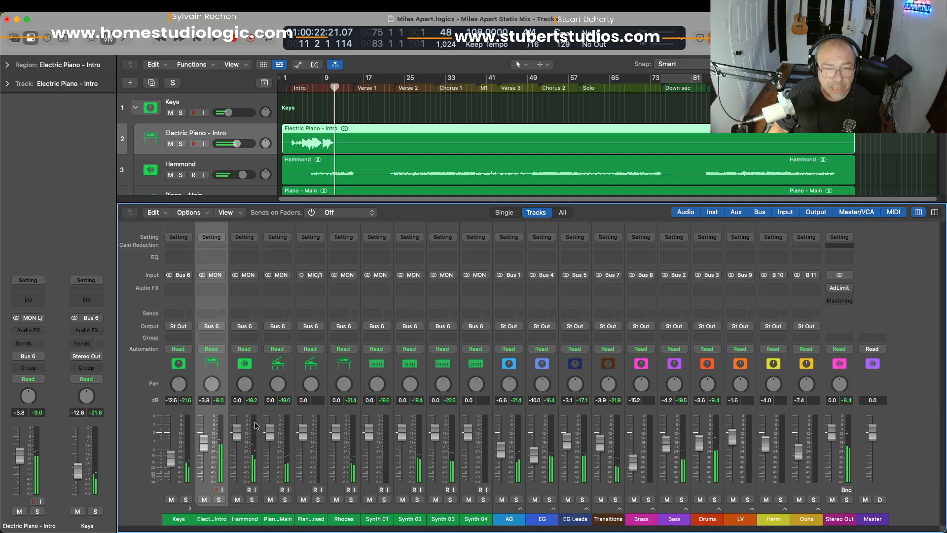
# Normalize the gain of the Hammond region to a -9.0 dB peak, affecting individual tracks
pyautogui.click(200, 166)
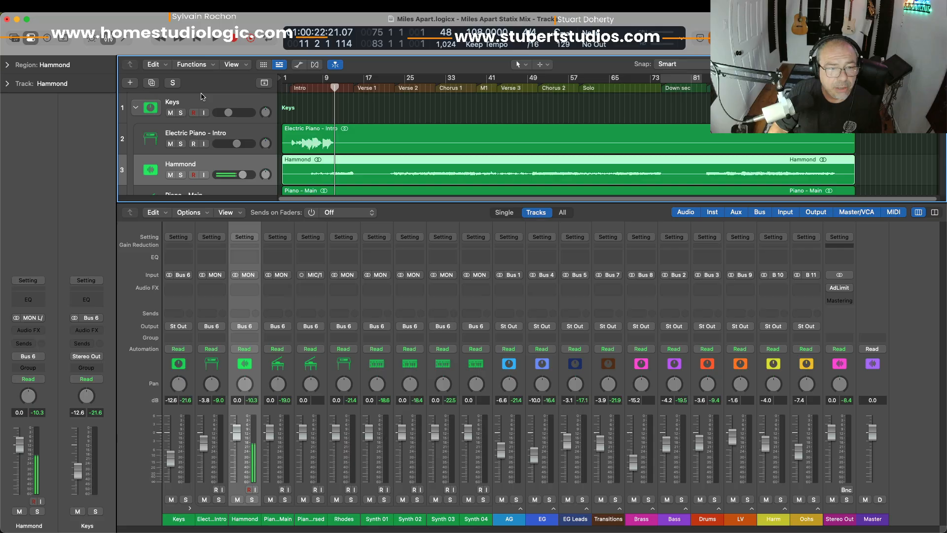
pyautogui.click(195, 65)
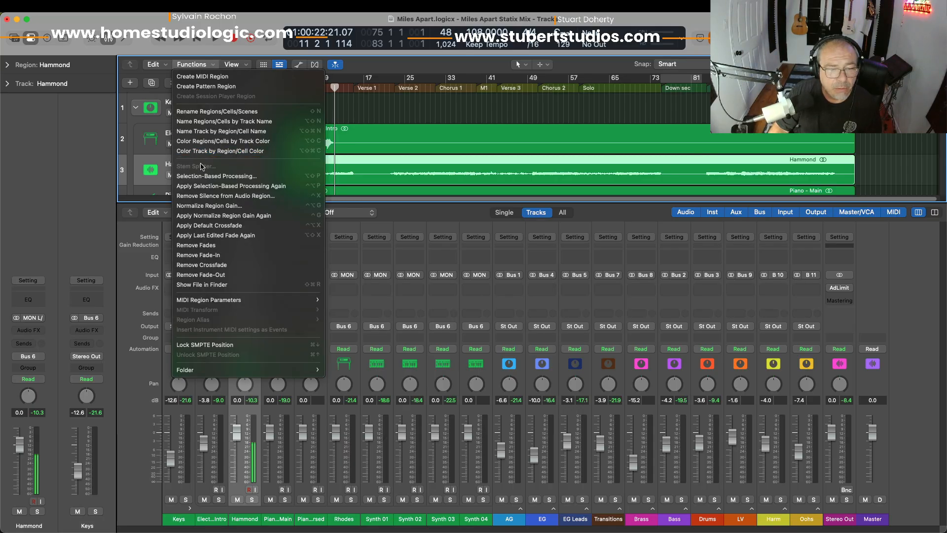
pyautogui.click(209, 206)
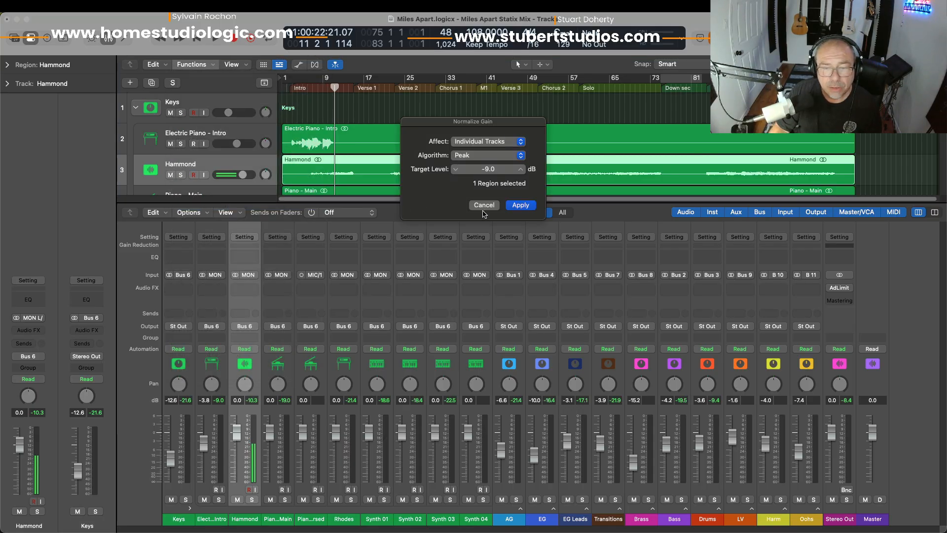
pyautogui.click(519, 205)
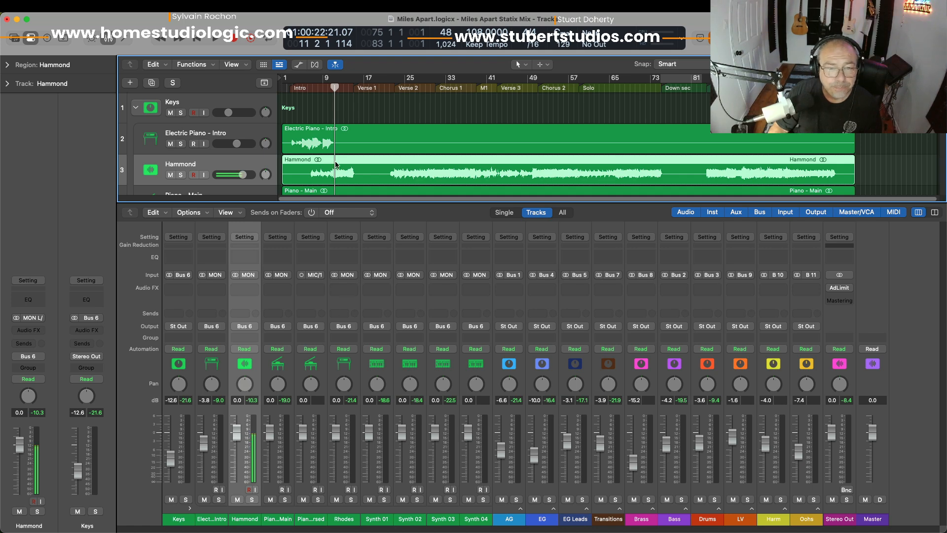
# Play from bar 6 and lower the Hammond fader to -2.1 dB
pyautogui.click(309, 87)
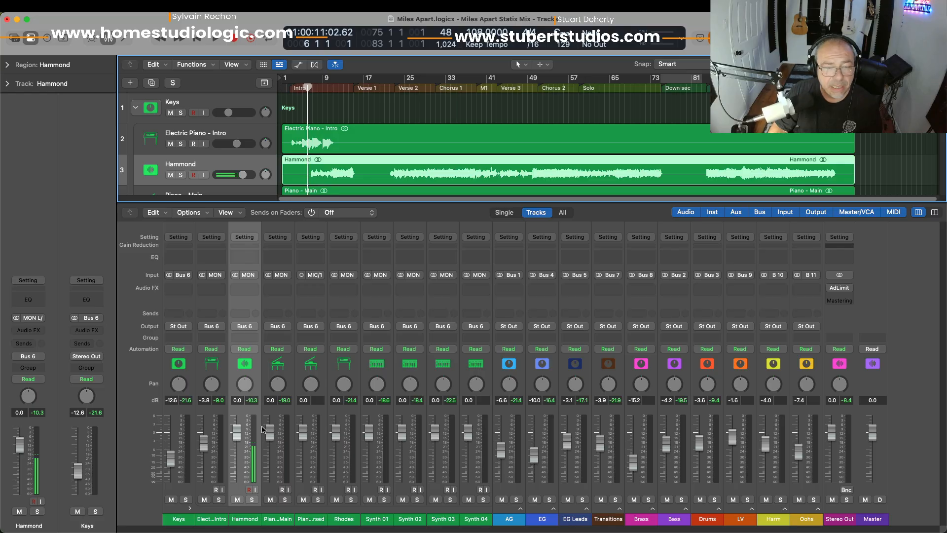
pyautogui.press('space')
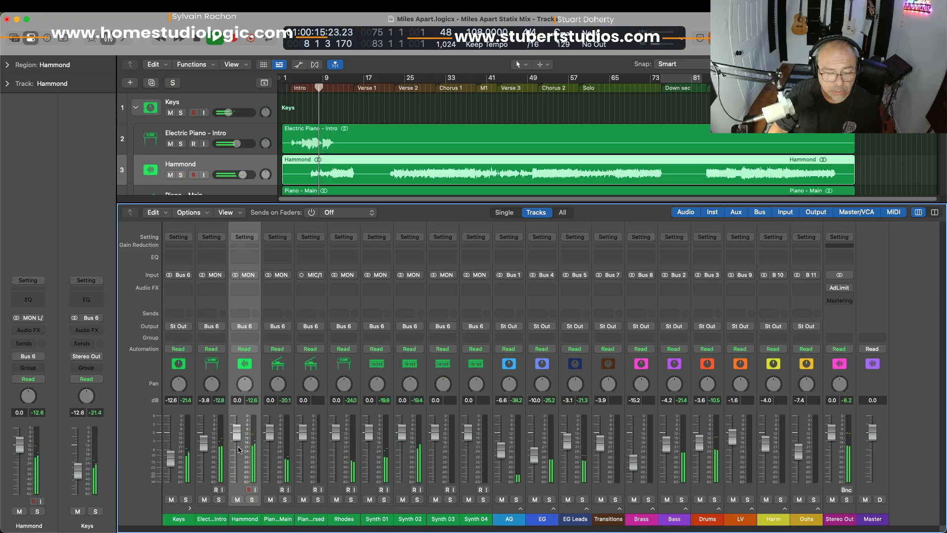
pyautogui.moveTo(237, 440); pyautogui.dragTo(237, 446)
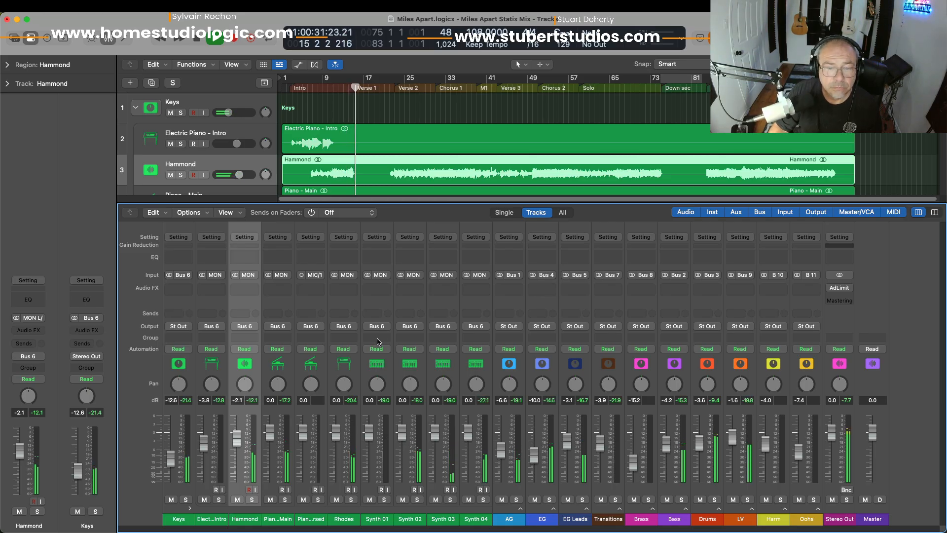
# Play from bar 22 and toggle solo on the Hammond to check its level against the mix
pyautogui.click(391, 90)
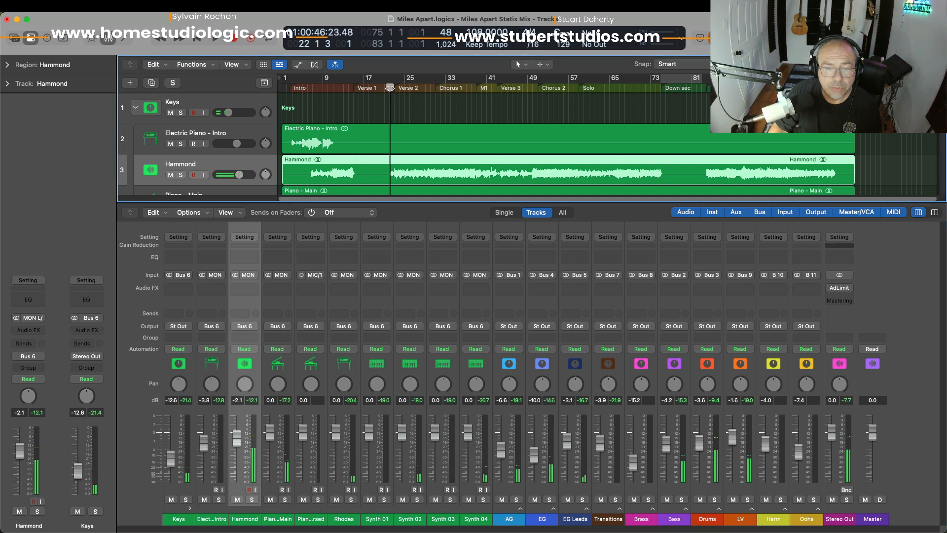
pyautogui.press('space')
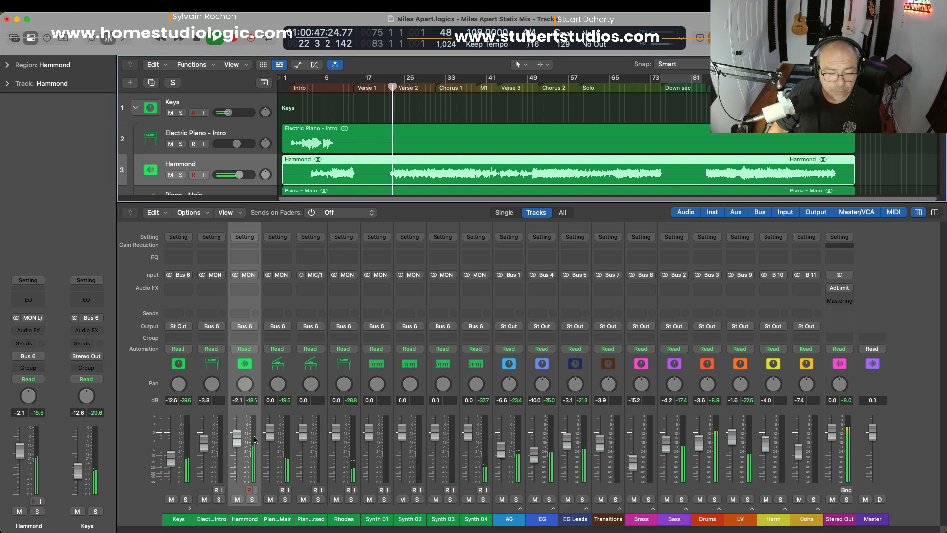
pyautogui.click(252, 501)
pyautogui.click(252, 501)
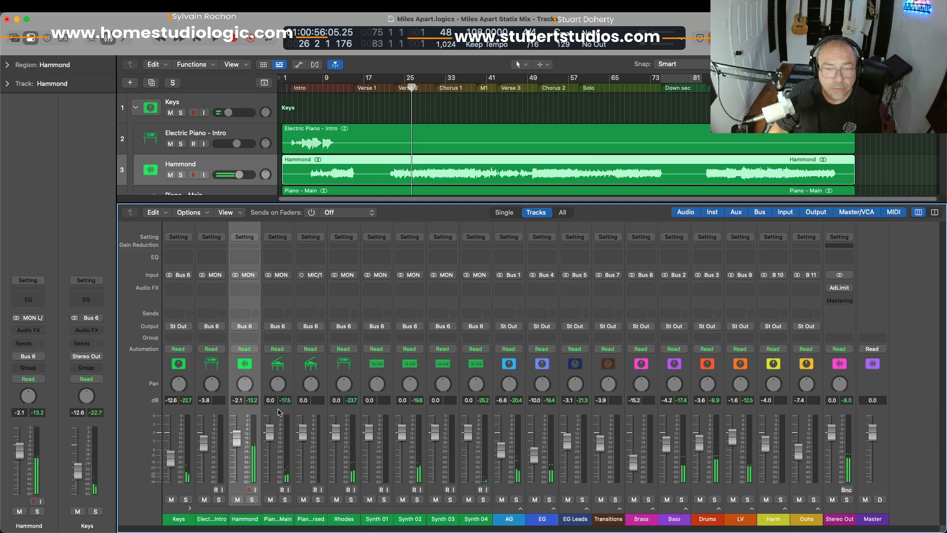
# Select the Piano - Main channel and play from bar 6, toggling its solo on and off
pyautogui.click(279, 412)
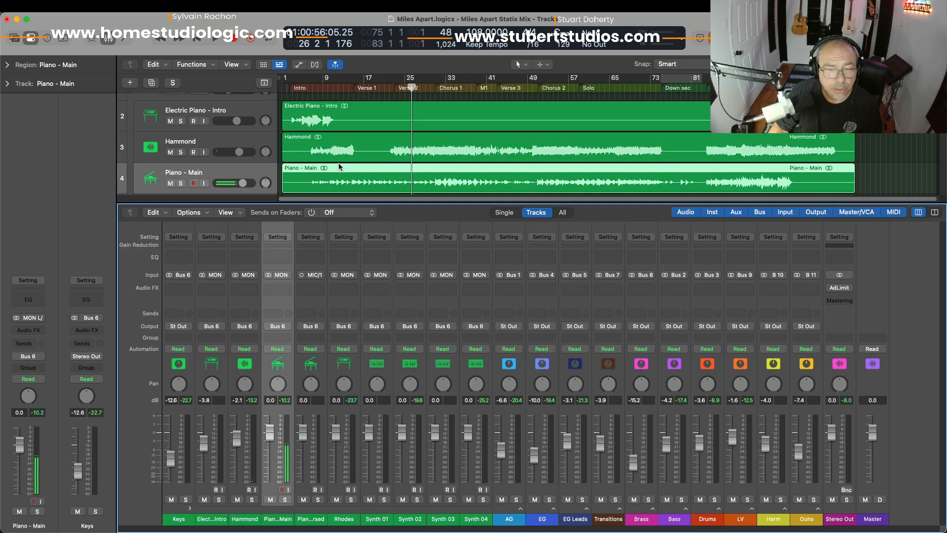
pyautogui.click(312, 87)
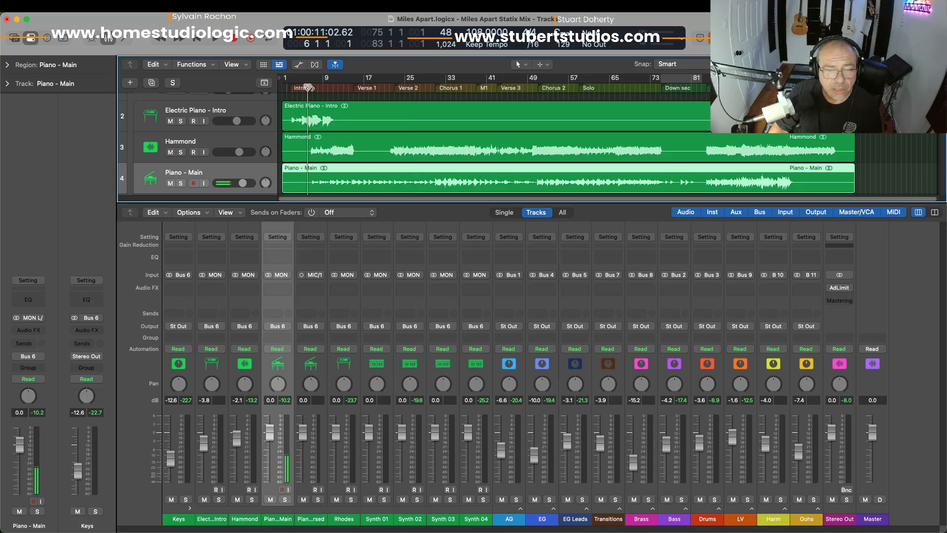
pyautogui.click(285, 500)
pyautogui.press('space')
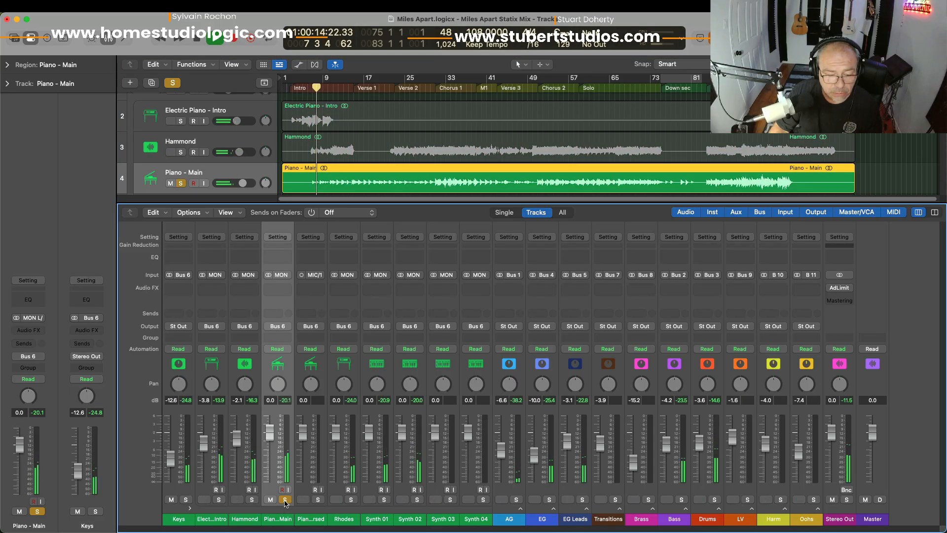
pyautogui.click(285, 499)
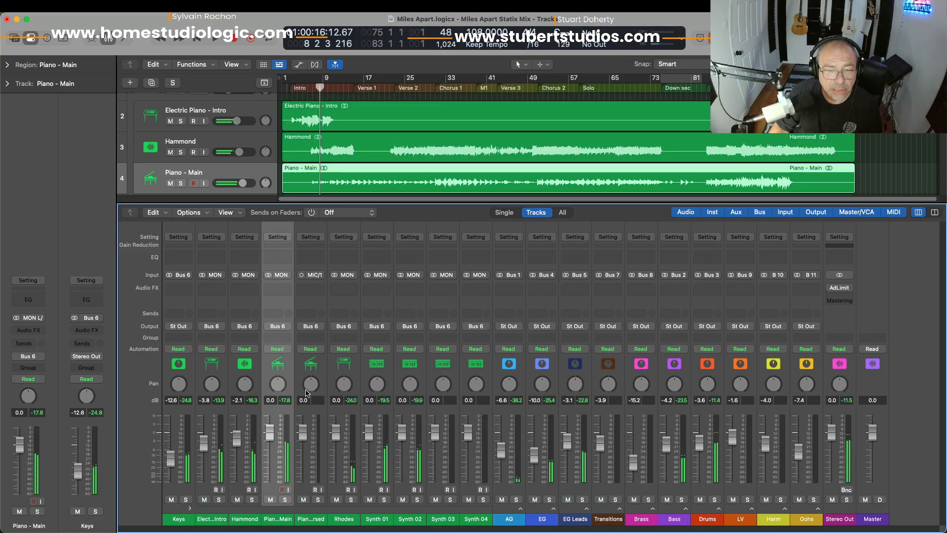
# Normalize the gain of the Piano - Main region to a -8.0 dB peak, affecting individual tracks
pyautogui.click(193, 65)
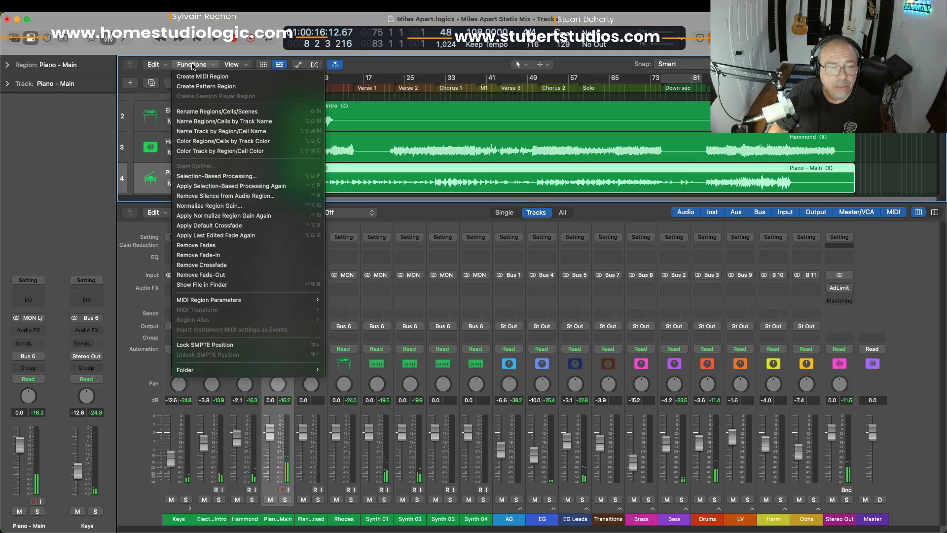
pyautogui.click(220, 205)
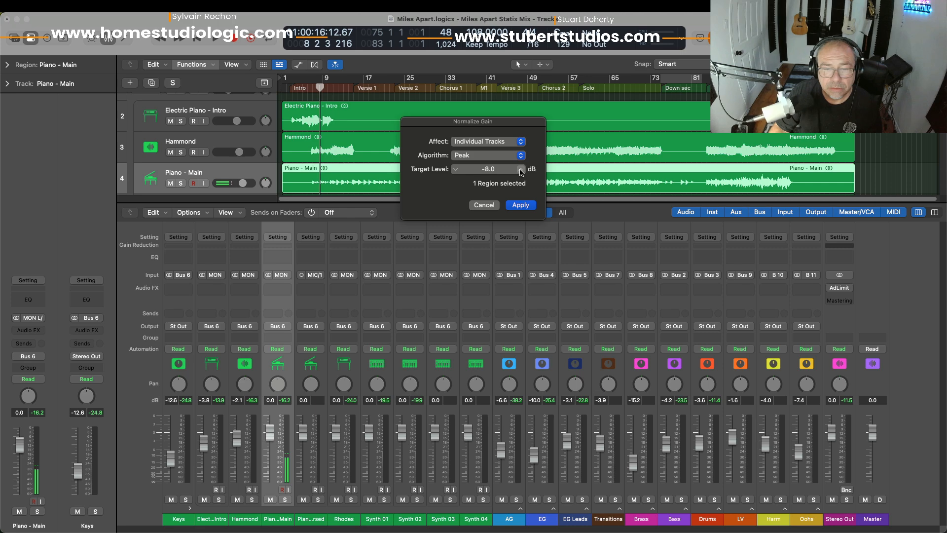
pyautogui.click(520, 205)
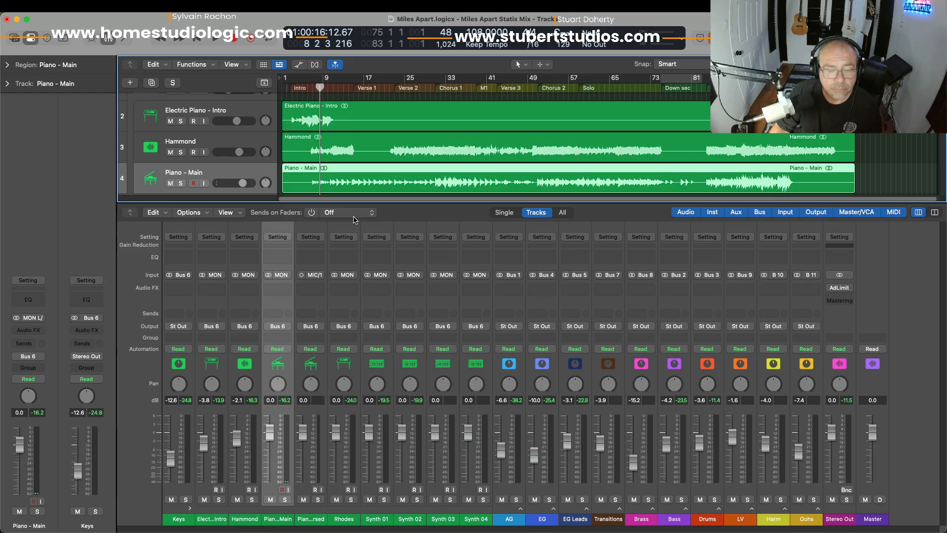
# Resume playback and toggle solo on Piano - Main to compare the normalized part with the mix
pyautogui.press('space')
pyautogui.click(285, 500)
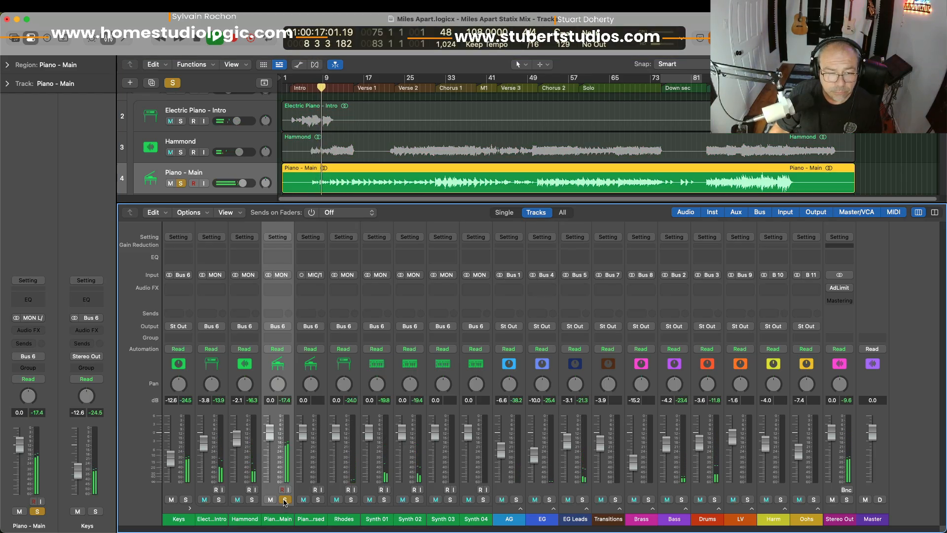
pyautogui.click(284, 500)
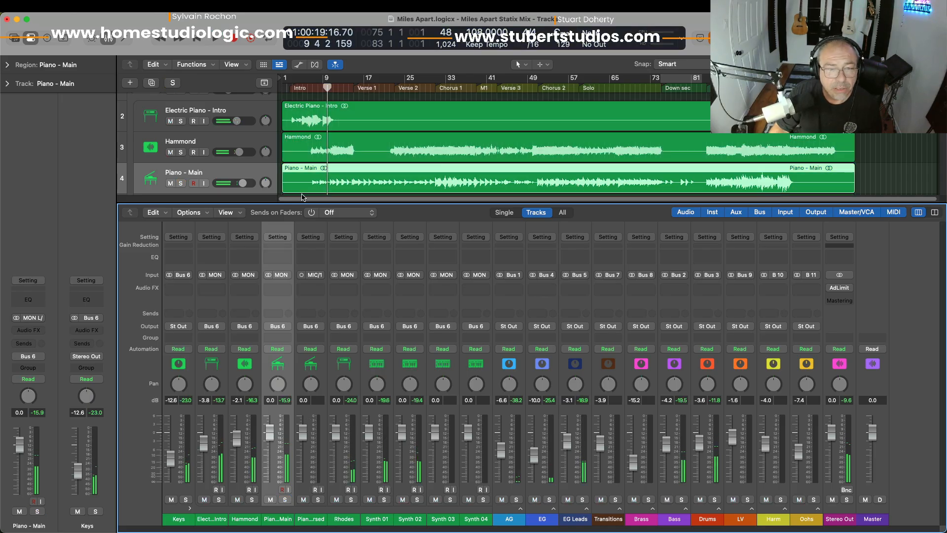
# Normalize the gain of the Piano - Main region to a -3.0 dB peak, affecting individual tracks
pyautogui.click(191, 64)
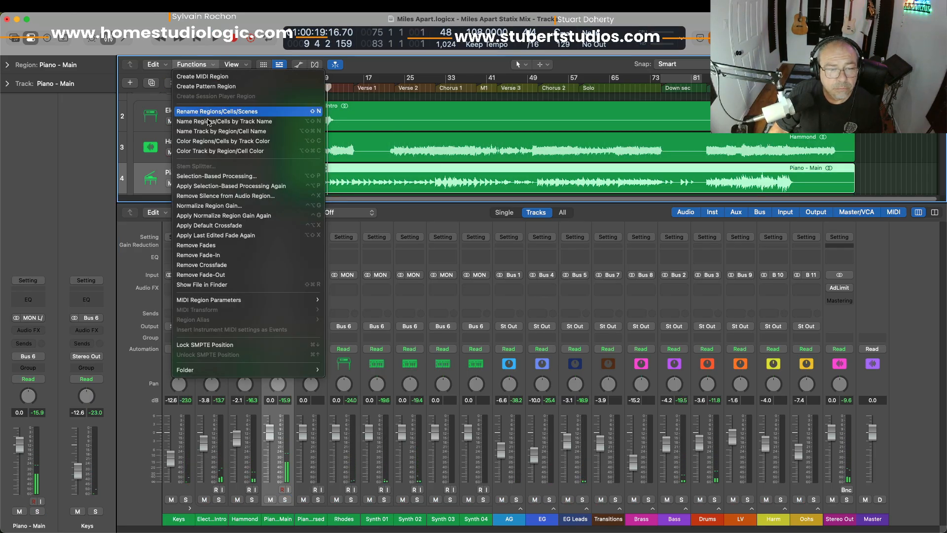
pyautogui.click(223, 205)
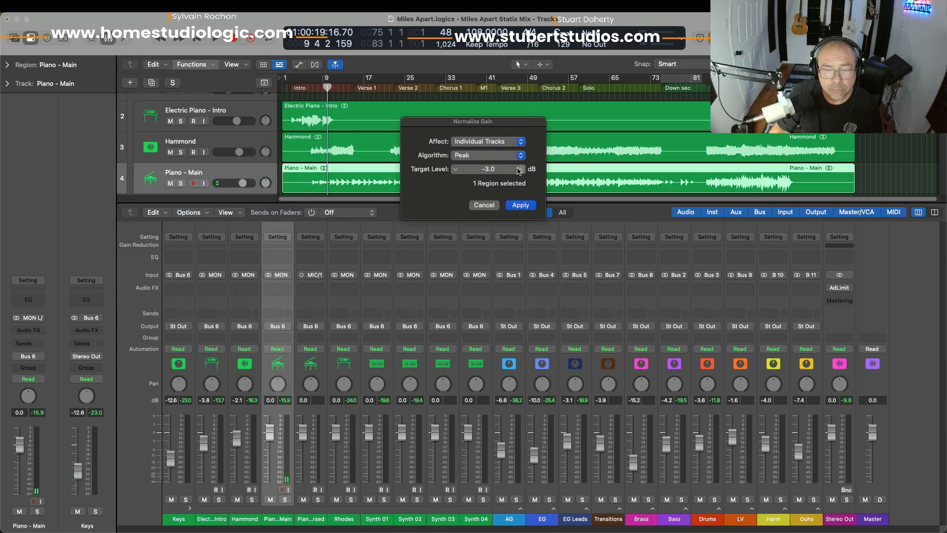
pyautogui.click(515, 206)
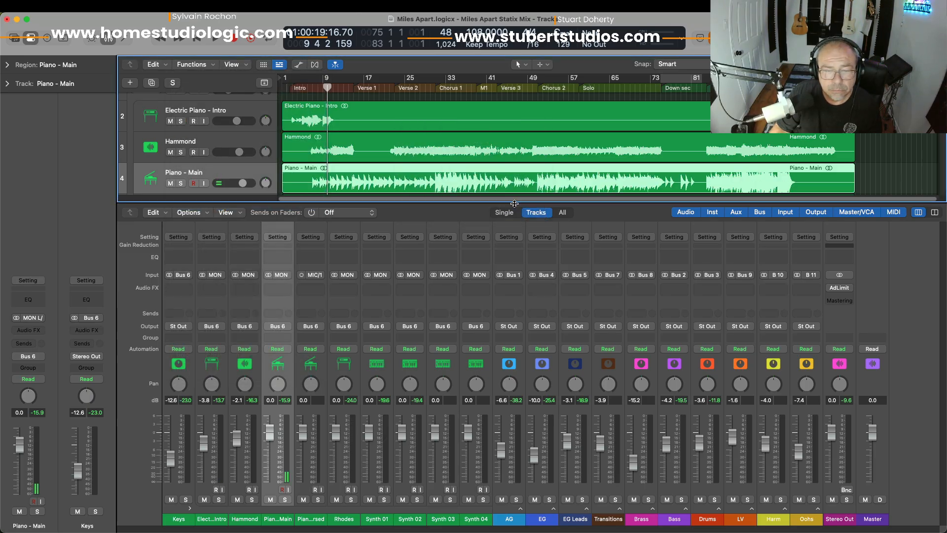
# Play the intro into Verse 1, toggling solo on Piano - Main to compare its raised level with the mix
pyautogui.press('space')
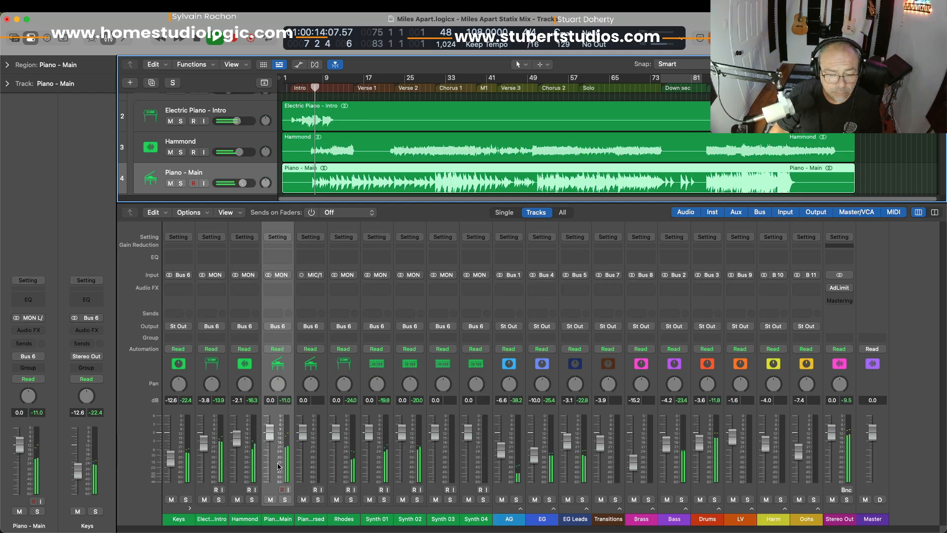
pyautogui.click(285, 499)
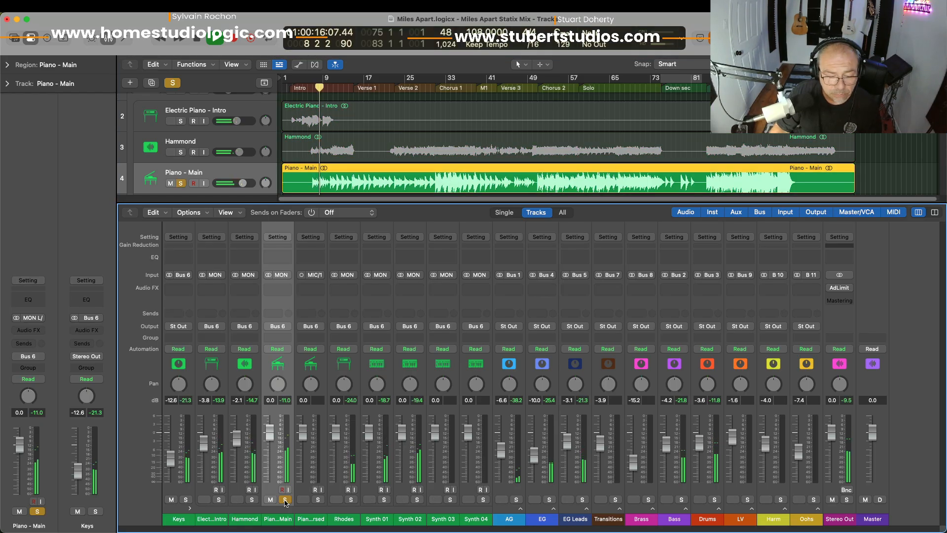
pyautogui.click(285, 500)
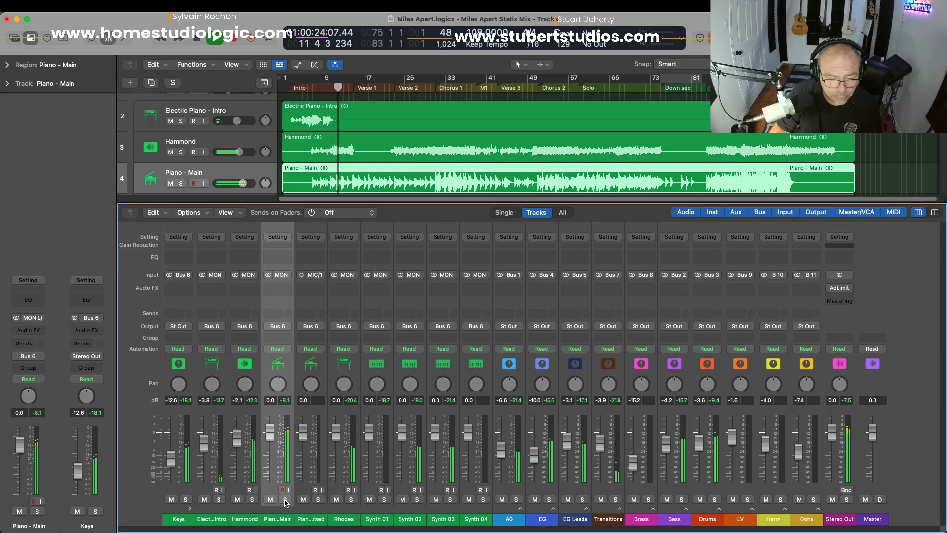
pyautogui.click(285, 499)
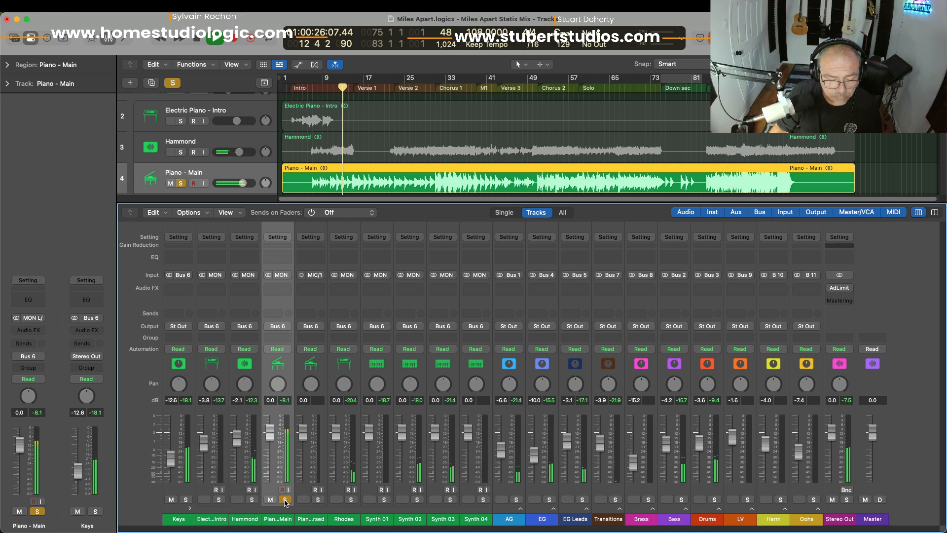
pyautogui.click(285, 499)
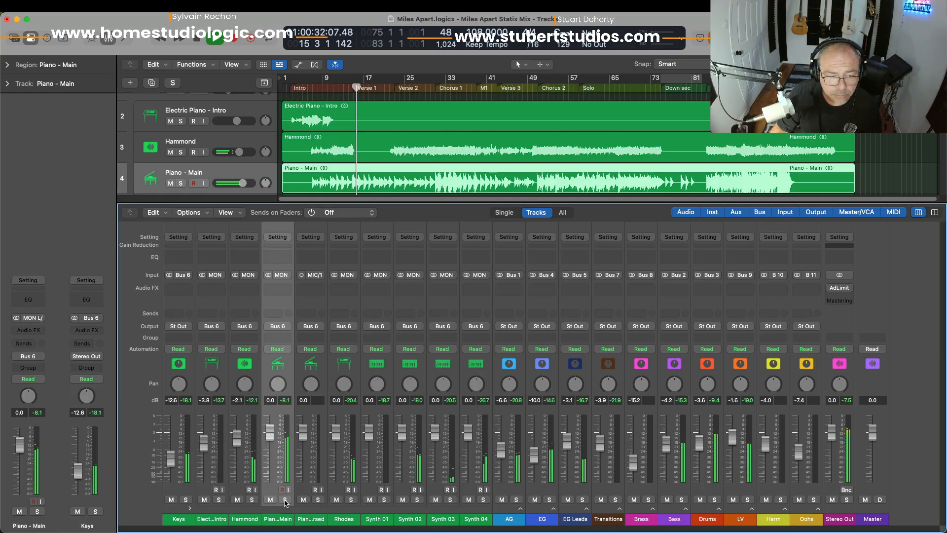
pyautogui.click(285, 500)
pyautogui.click(285, 500)
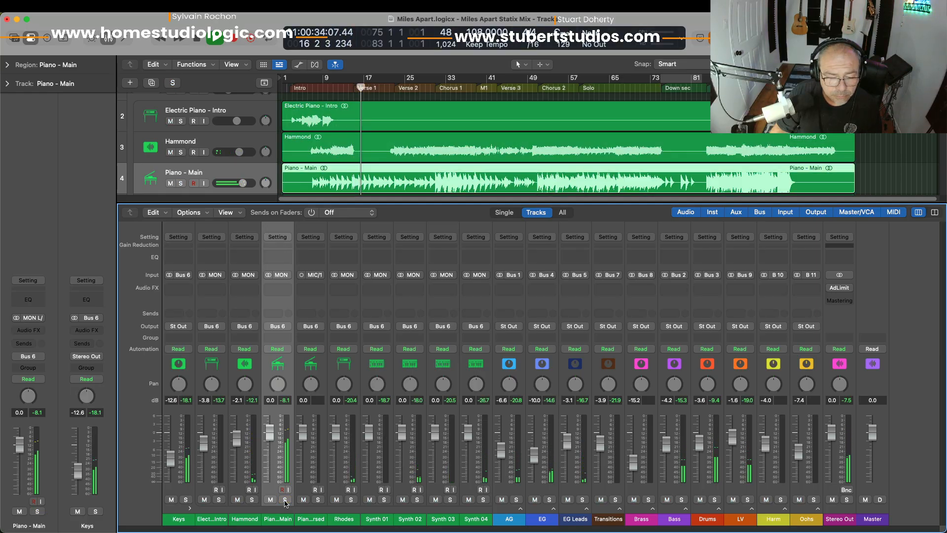
pyautogui.click(285, 499)
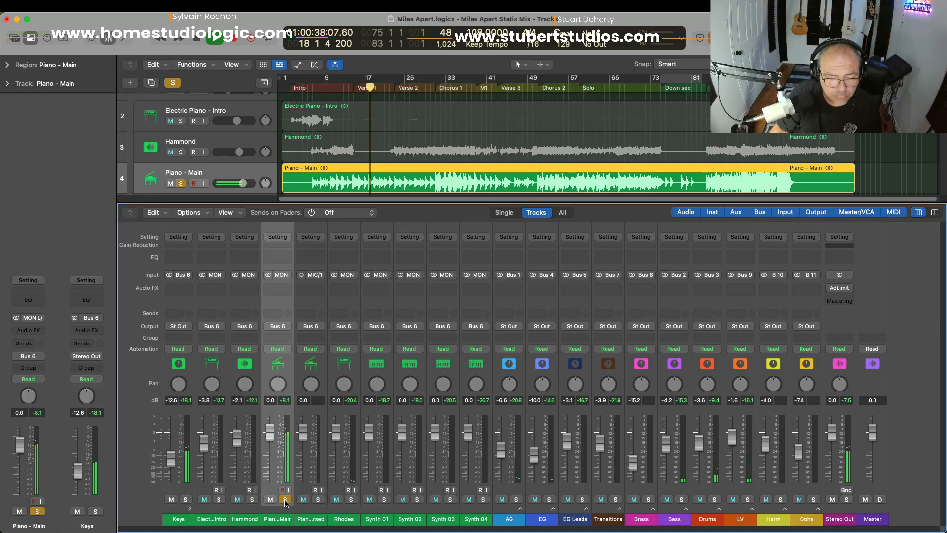
pyautogui.click(285, 499)
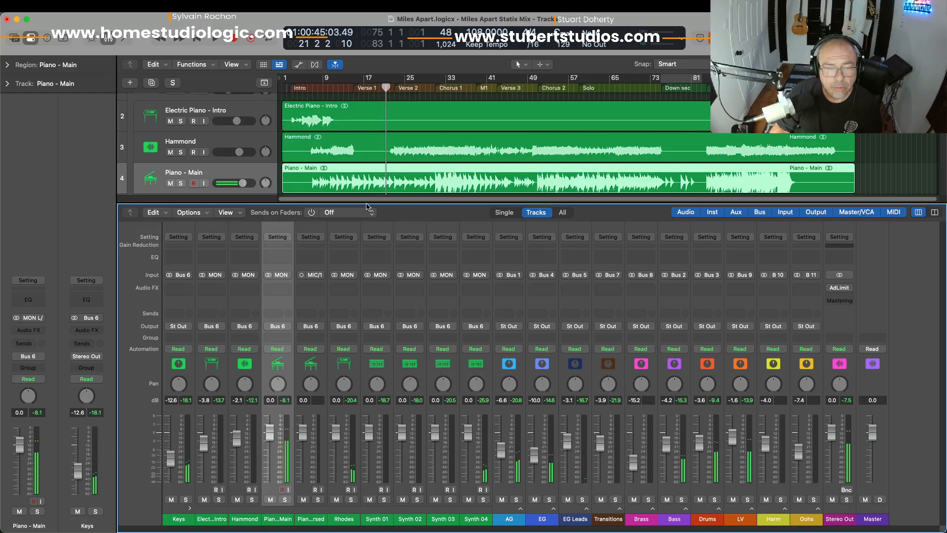
# Select the Piano - Reversed channel and play it from bar 83, first in the mix and again soloed
pyautogui.scroll(-3, 358, 144)
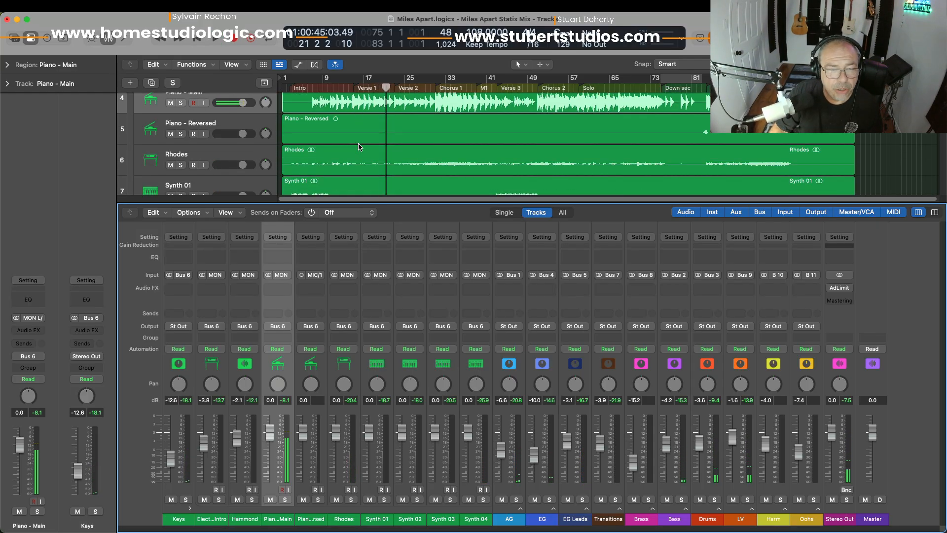
pyautogui.scroll(1, 359, 147)
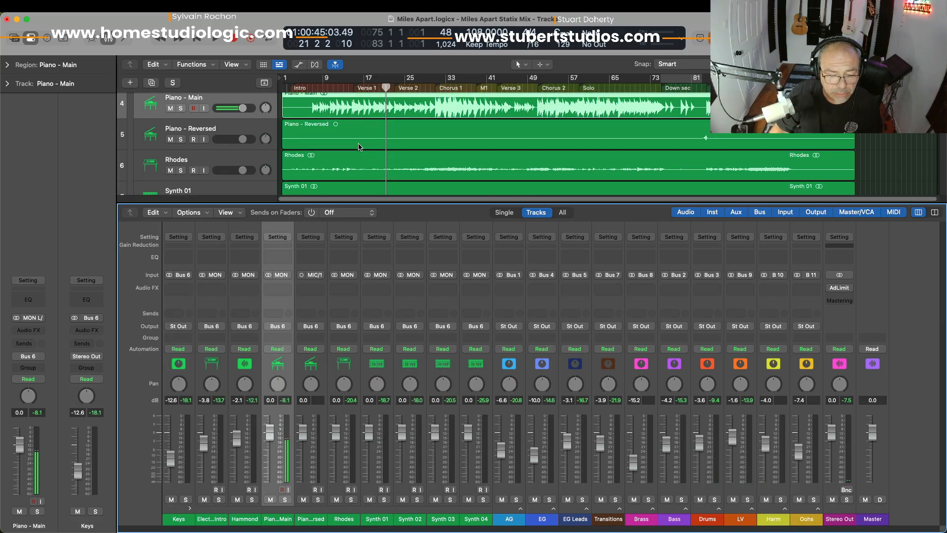
pyautogui.click(312, 413)
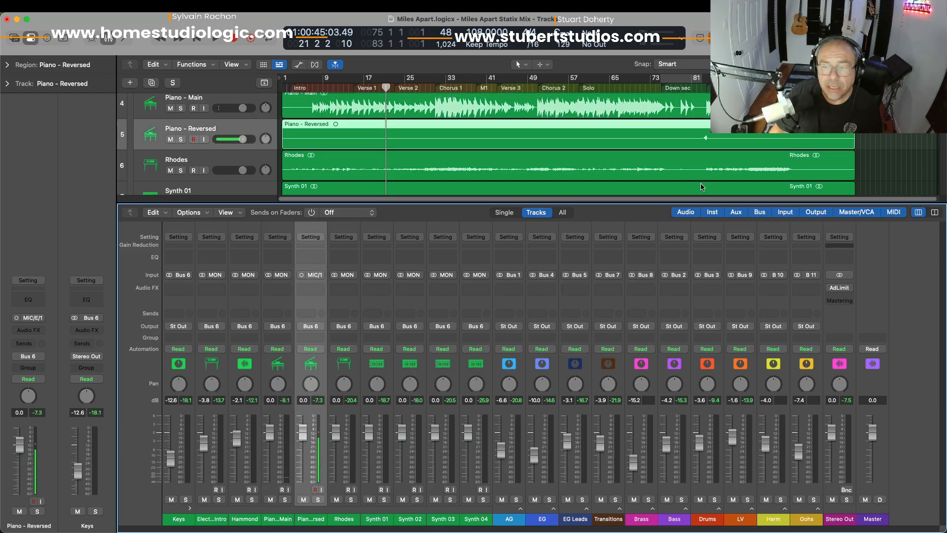
pyautogui.click(698, 88)
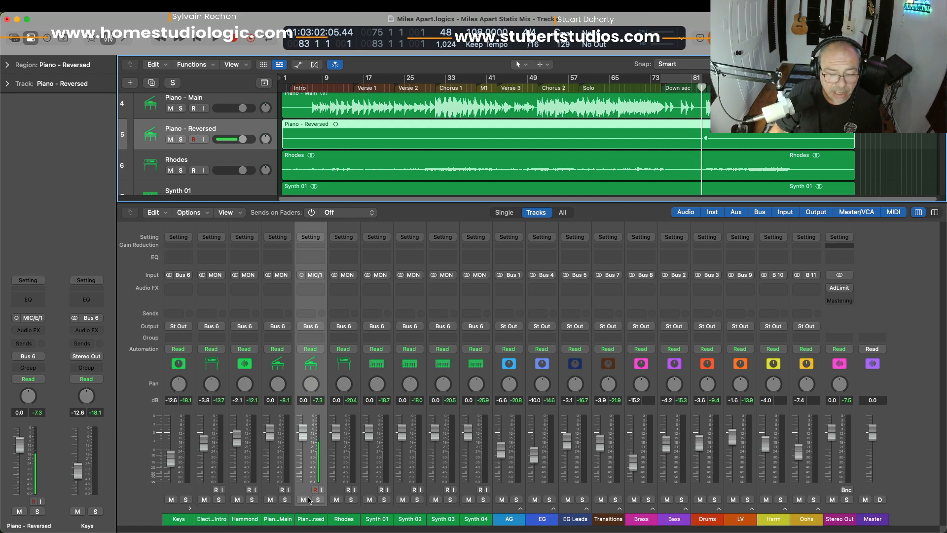
pyautogui.press('space')
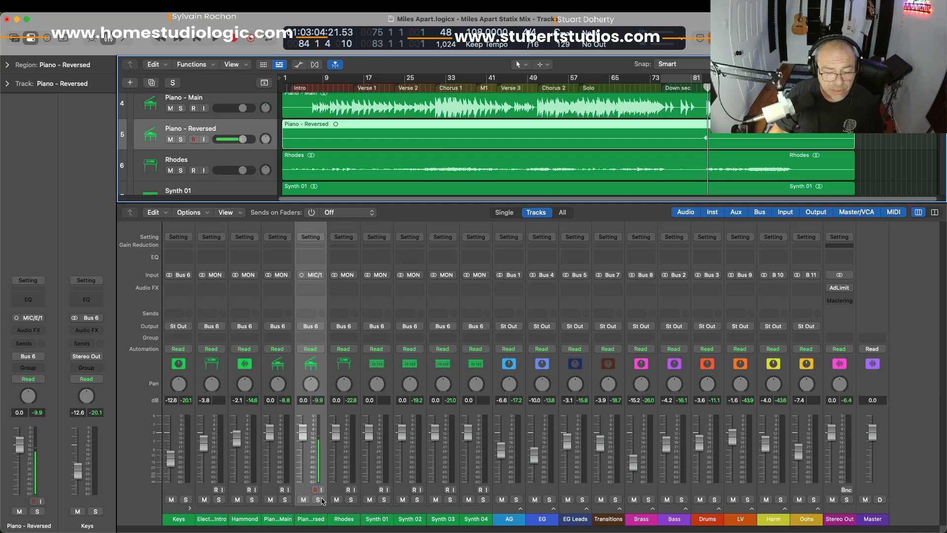
pyautogui.press('s')
pyautogui.press('space')
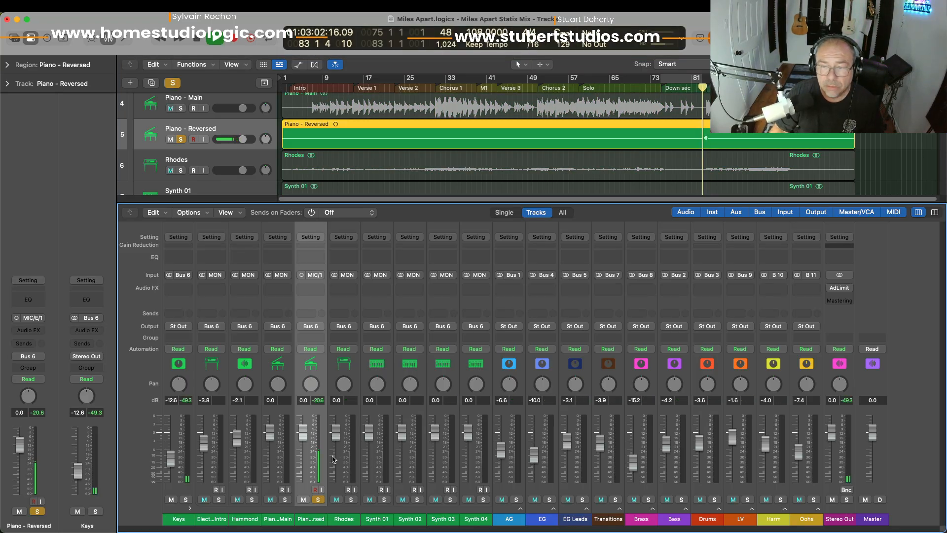
# Normalize the gain of the Piano - Reversed region to a 0.0 dB peak, affecting individual tracks
pyautogui.click(182, 66)
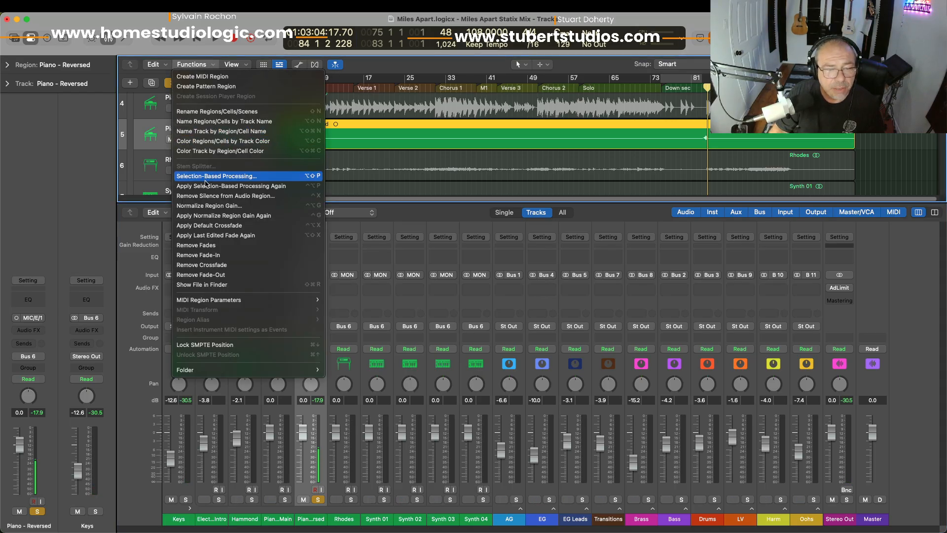
pyautogui.click(205, 205)
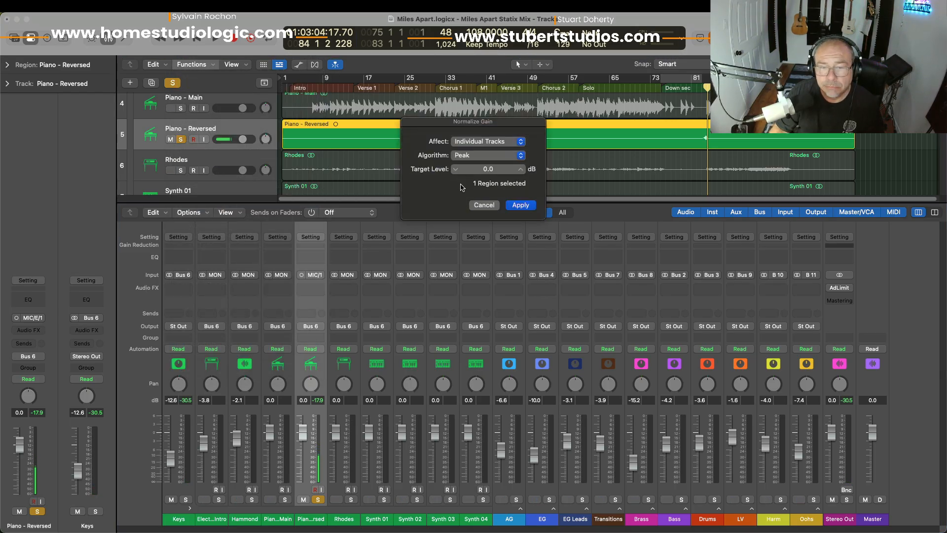
pyautogui.click(516, 202)
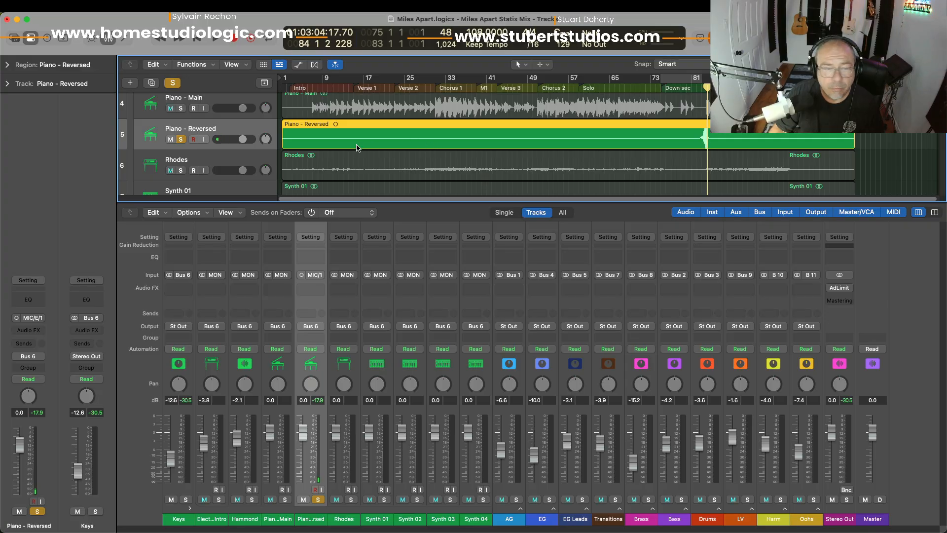
# Play the normalized Piano - Reversed part soloed, and again in the mix with its solo turned off
pyautogui.press('space')
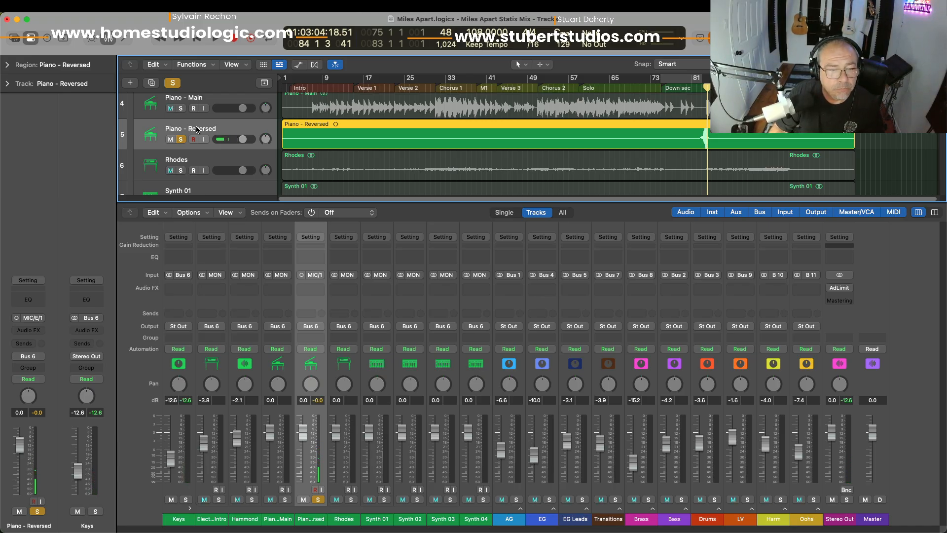
pyautogui.click(181, 139)
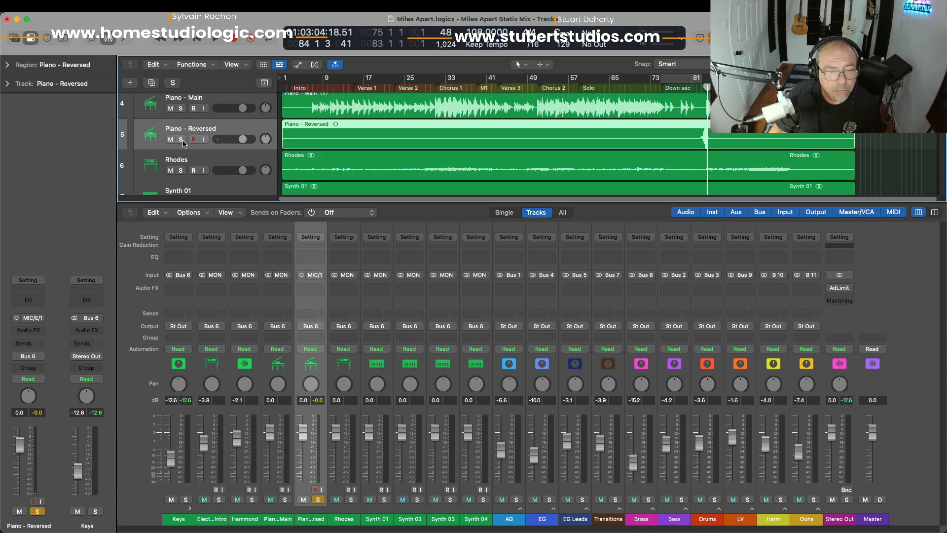
pyautogui.press('space')
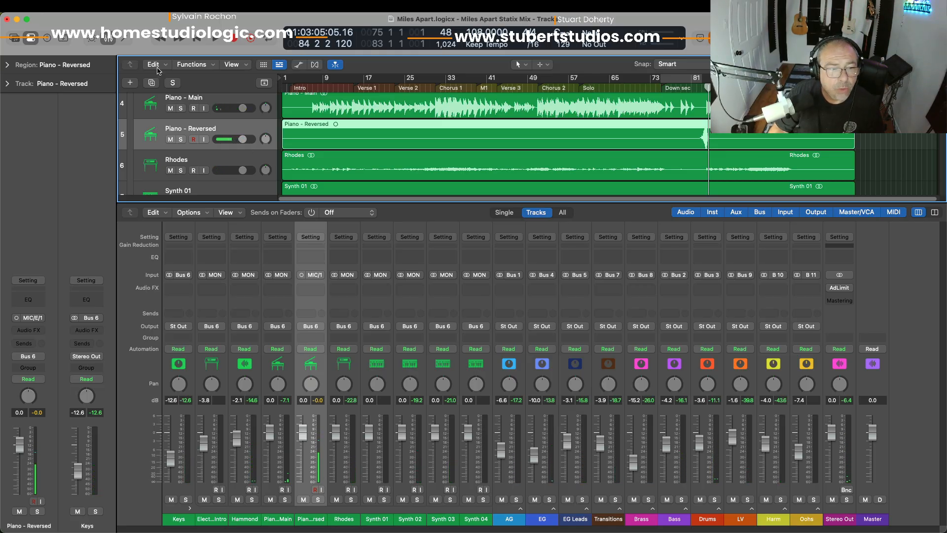
# Normalize the Piano - Reversed region again, to a -3.0 dB peak on individual tracks
pyautogui.click(191, 64)
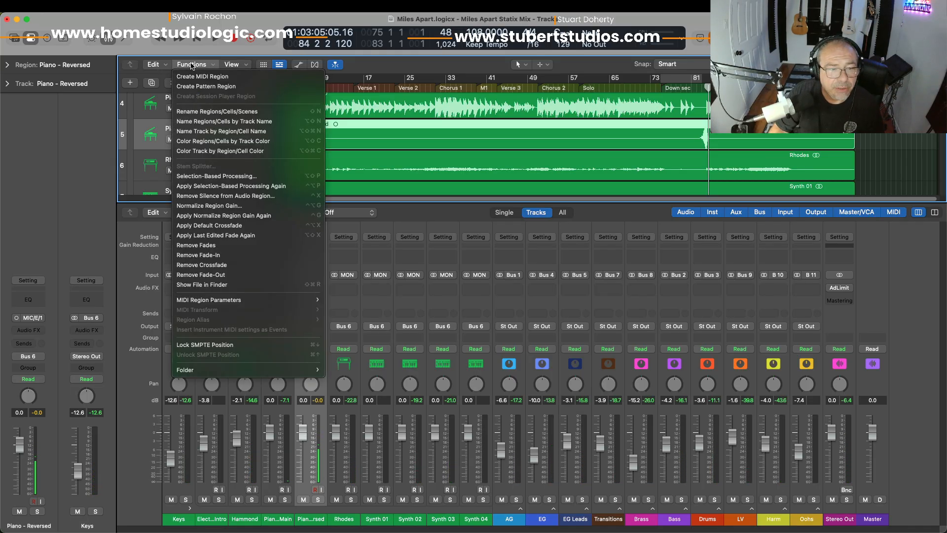
pyautogui.click(216, 205)
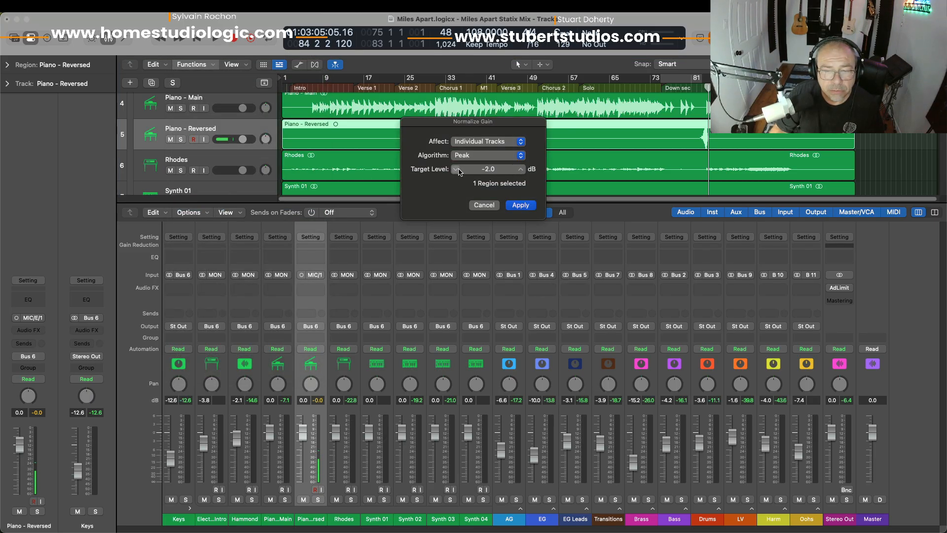
pyautogui.click(524, 204)
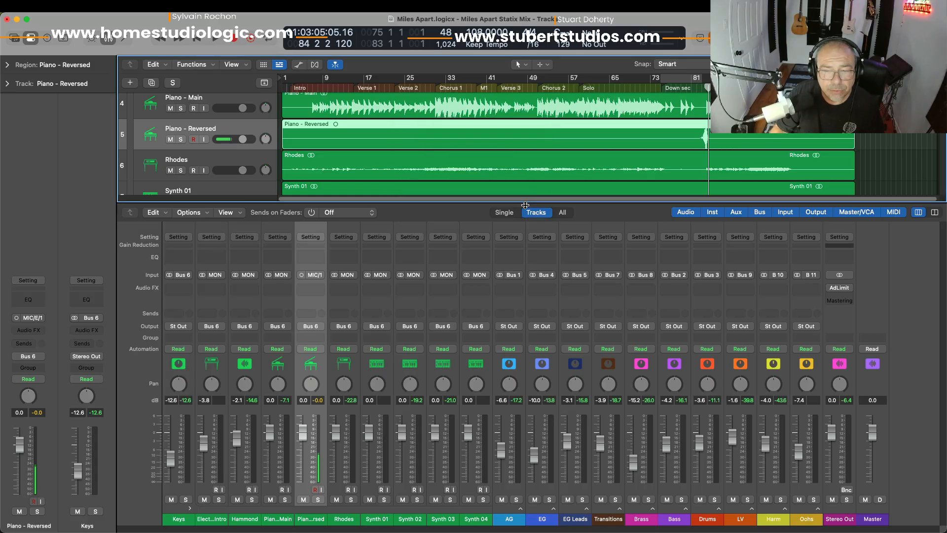
# Audition Piano - Reversed in the mix from bar 83 and lower its fader to -2.6 dB
pyautogui.press('space')
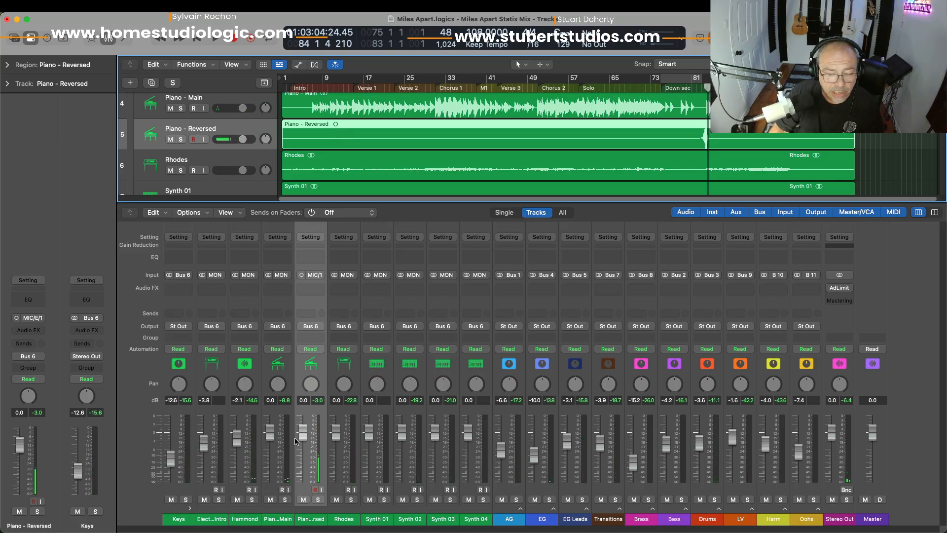
pyautogui.moveTo(304, 437); pyautogui.dragTo(304, 444)
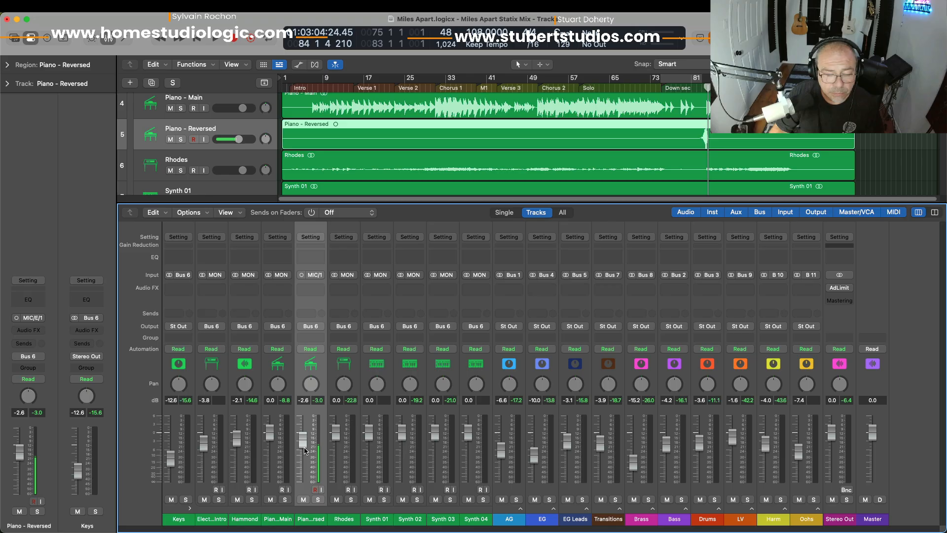
pyautogui.press('space')
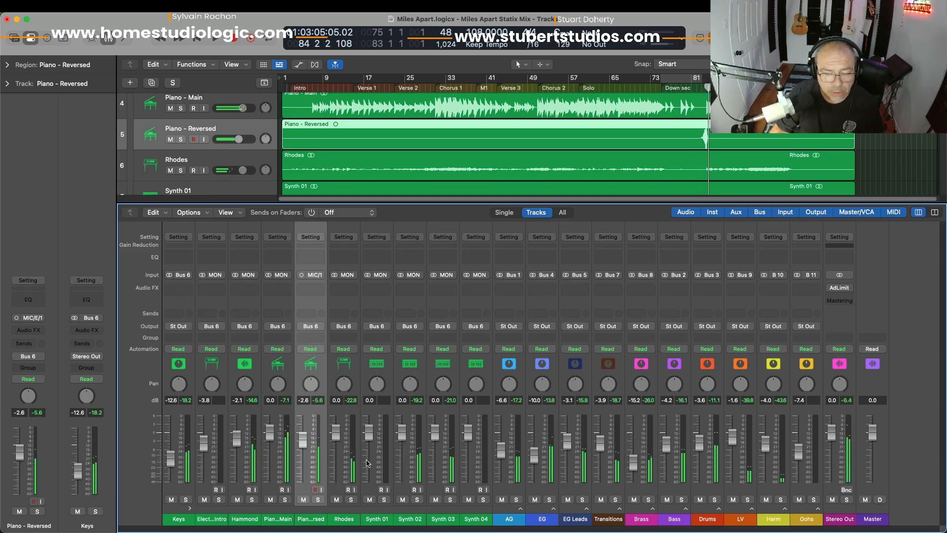
# Select the Rhodes channel and play from bar 3, toggling its solo on and off
pyautogui.click(358, 153)
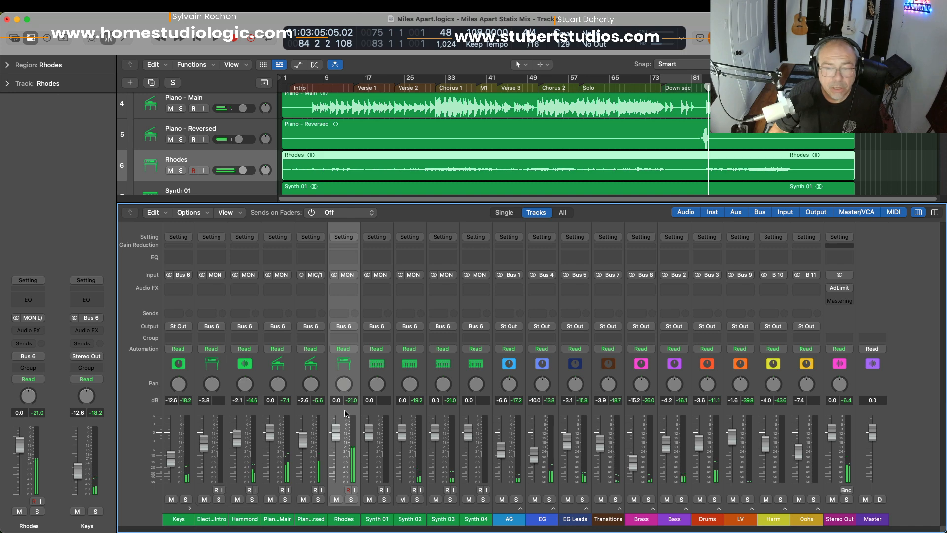
pyautogui.click(291, 88)
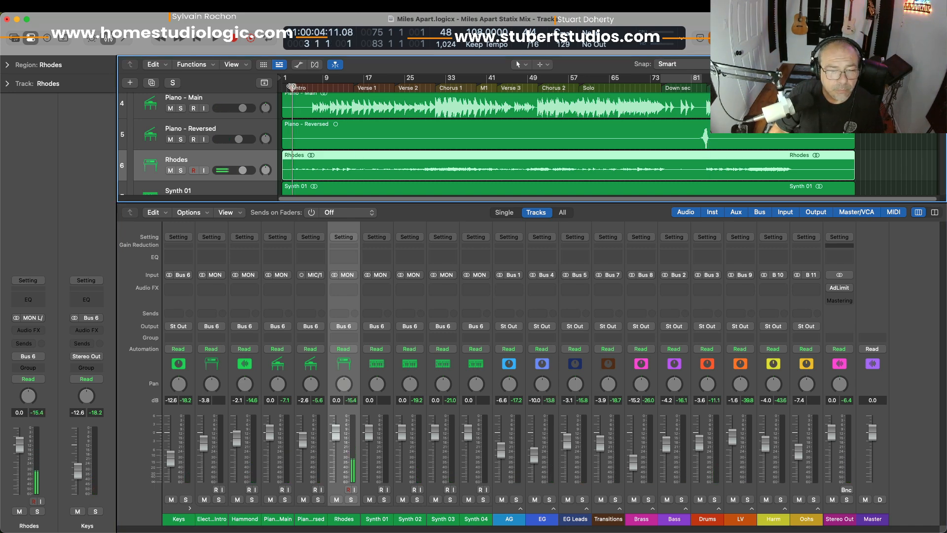
pyautogui.press('space')
pyautogui.click(181, 170)
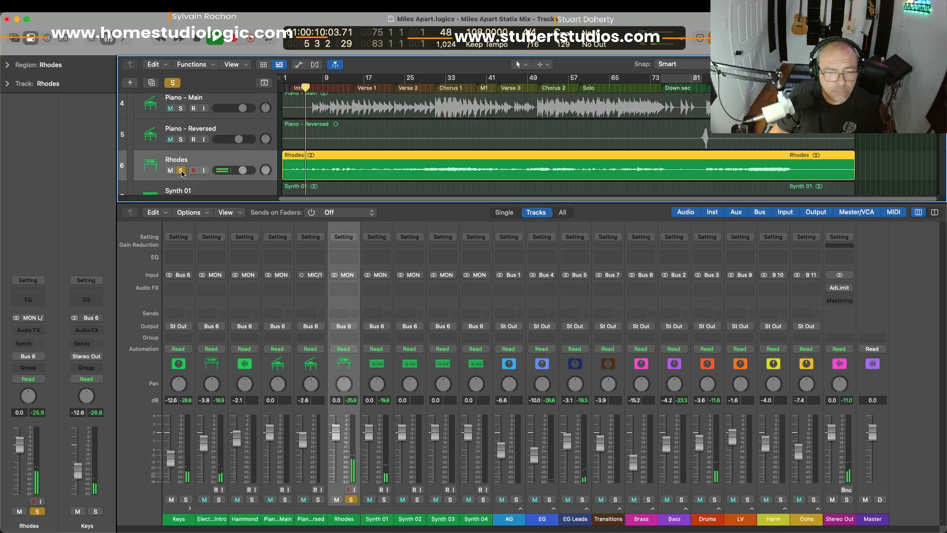
pyautogui.click(181, 170)
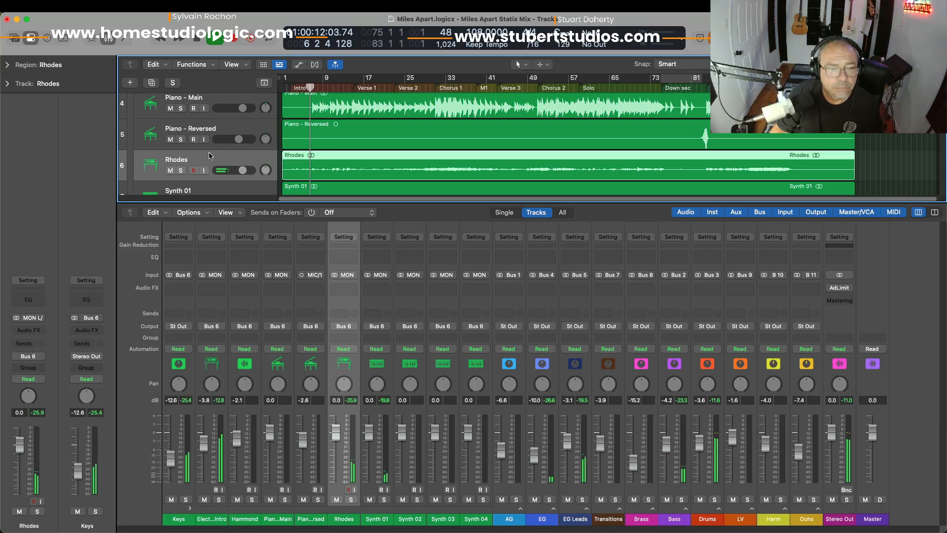
# Normalize the Rhodes region to a -9.0 dB peak on individual tracks and audition it soloed and in the mix
pyautogui.click(201, 68)
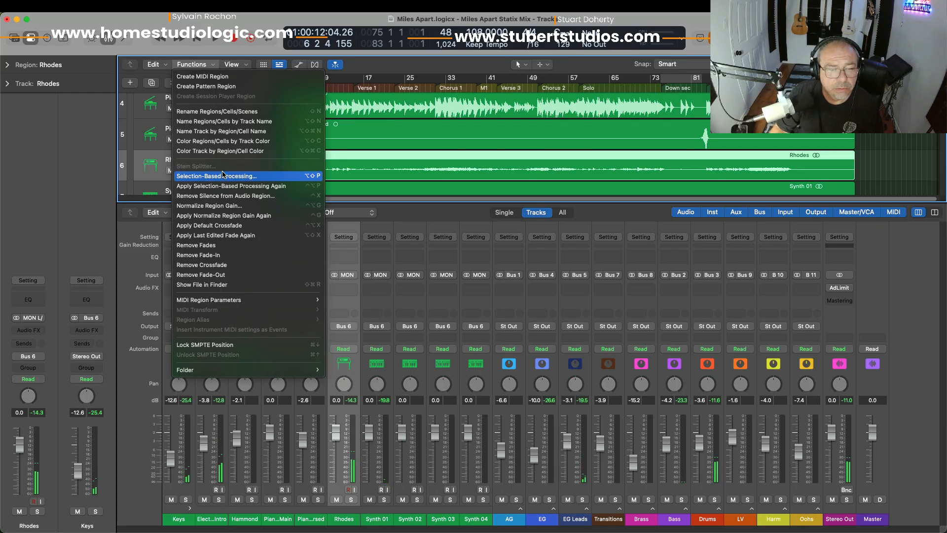
pyautogui.click(228, 205)
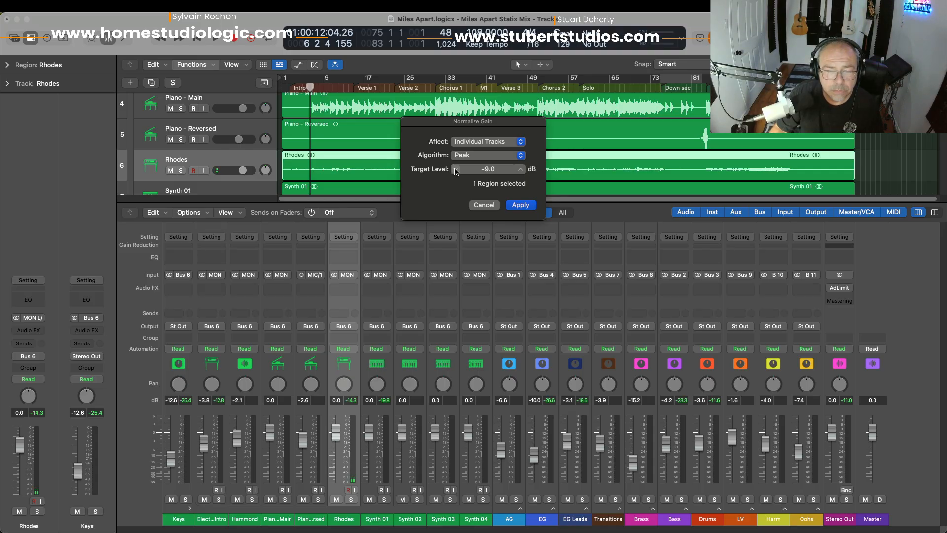
pyautogui.click(521, 205)
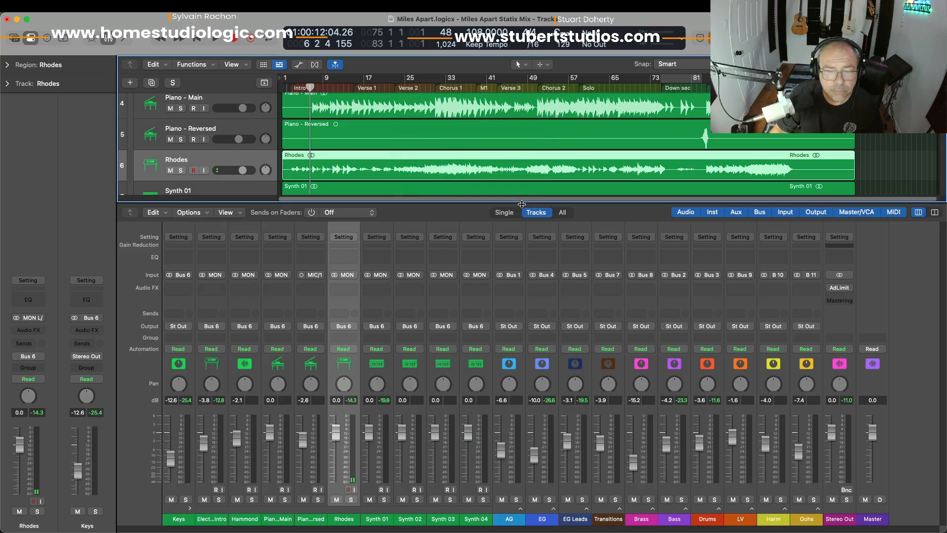
pyautogui.press('space')
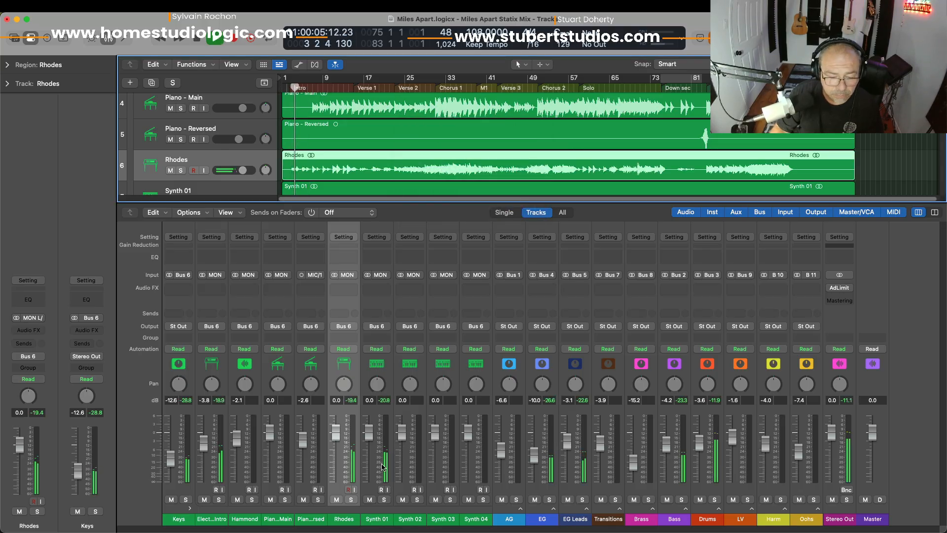
pyautogui.click(351, 500)
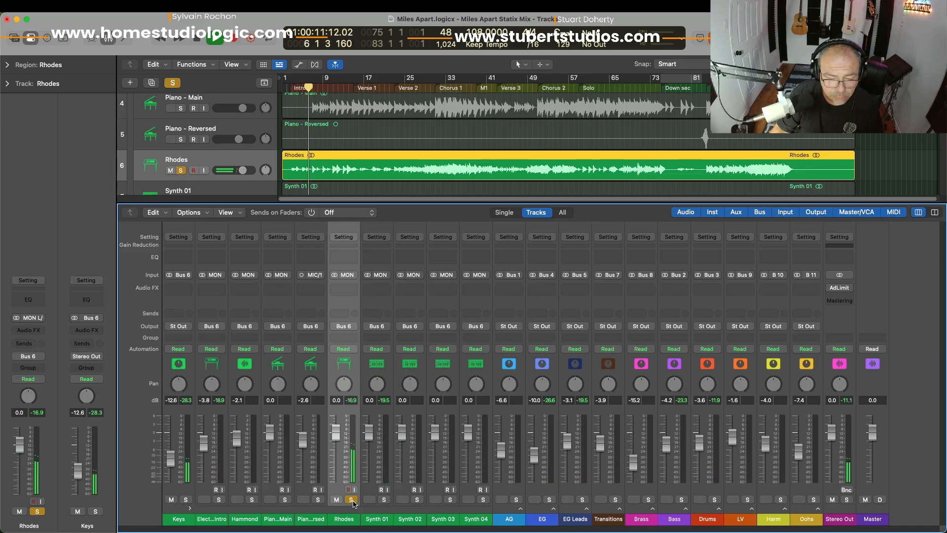
pyautogui.click(352, 500)
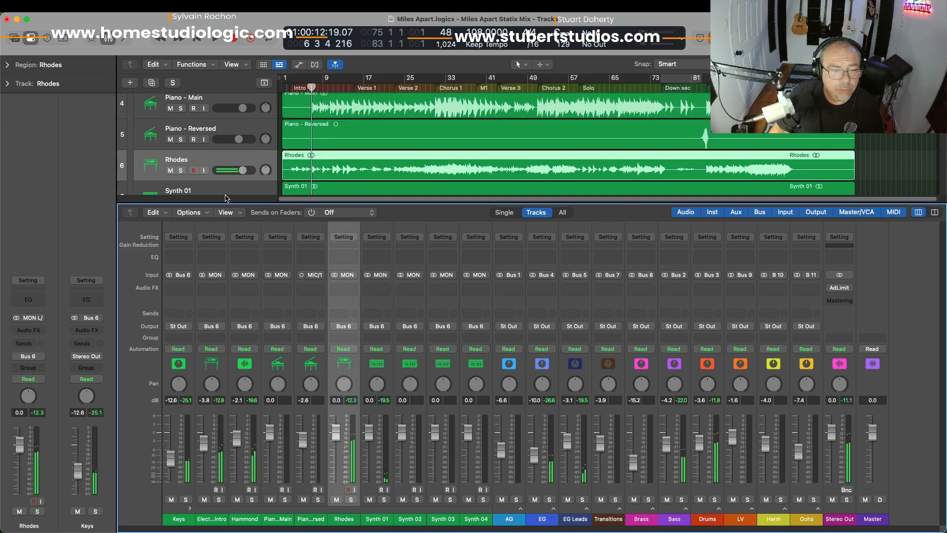
# Normalize the Rhodes region to a -11.0 dB peak on individual tracks
pyautogui.click(185, 68)
pyautogui.click(196, 209)
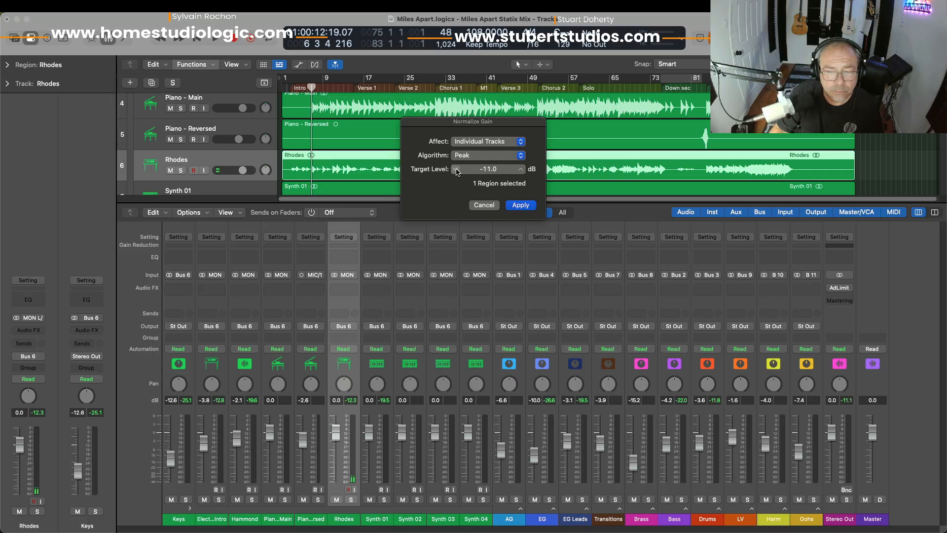
pyautogui.click(520, 205)
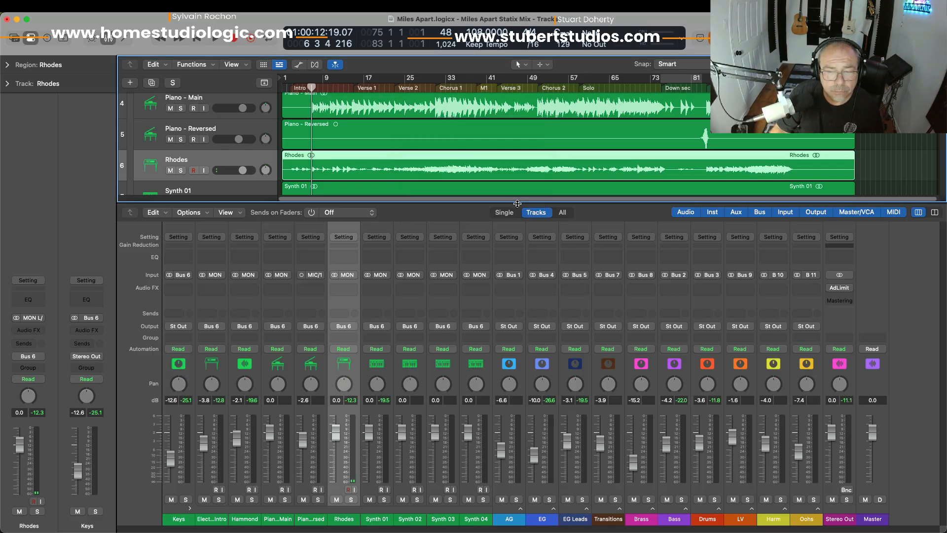
# Normalize the Rhodes region to a -8.0 dB peak on individual tracks, and compare it soloed and in the mix
pyautogui.click(191, 65)
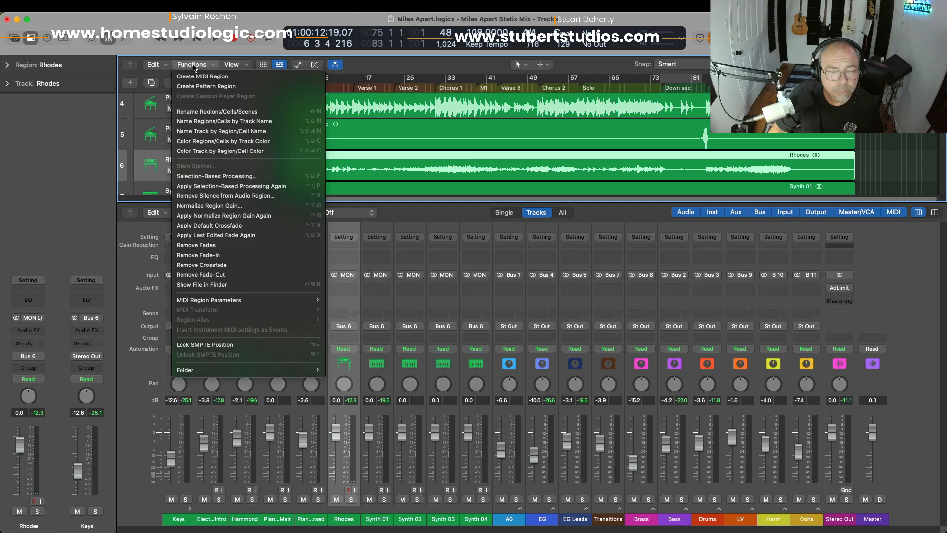
pyautogui.click(225, 206)
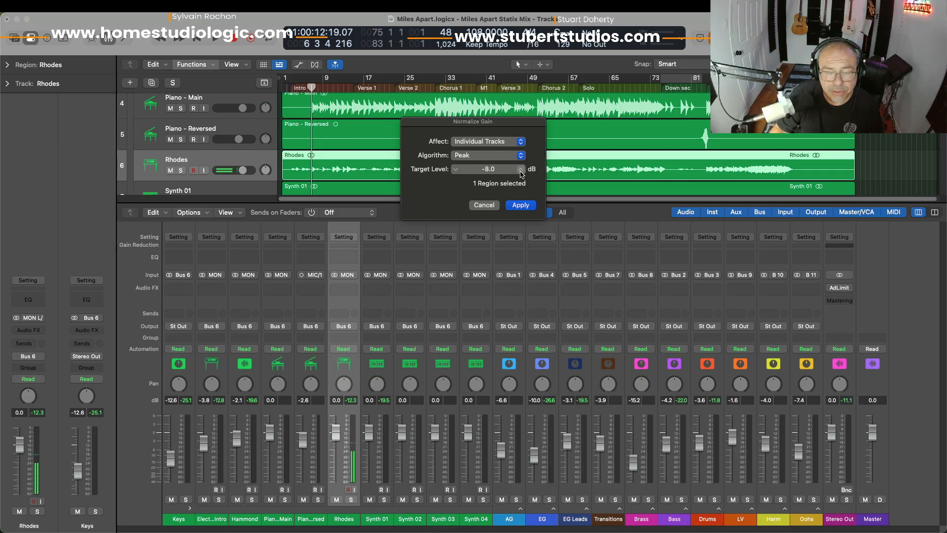
pyautogui.click(520, 205)
pyautogui.press('space')
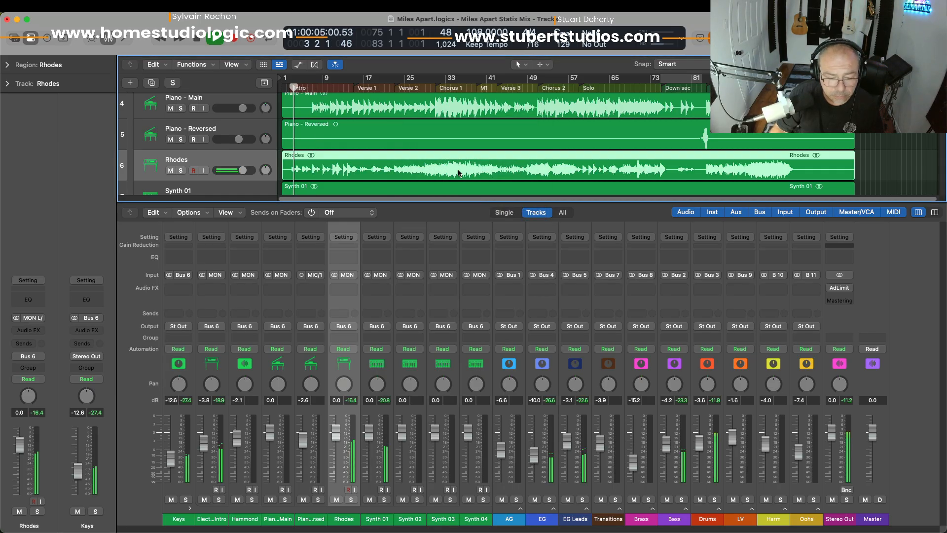
pyautogui.click(351, 499)
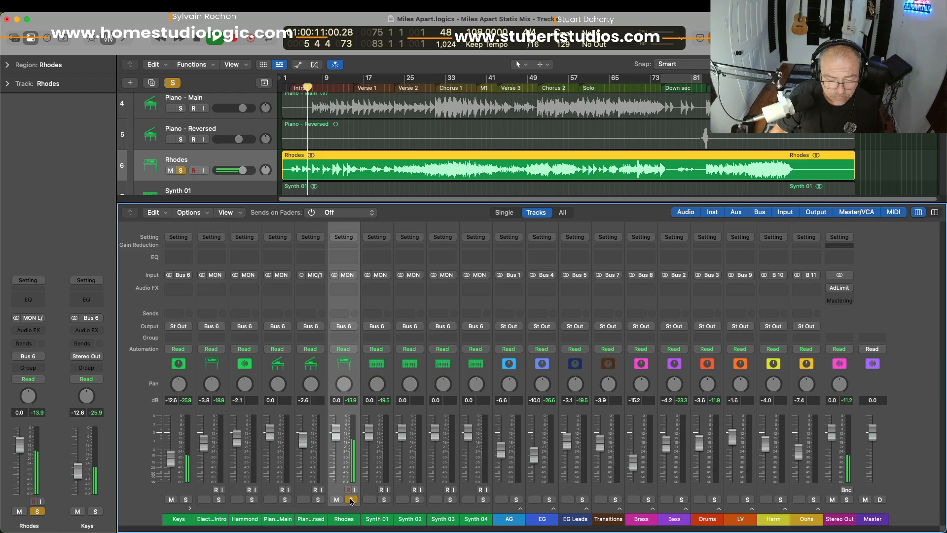
pyautogui.click(351, 500)
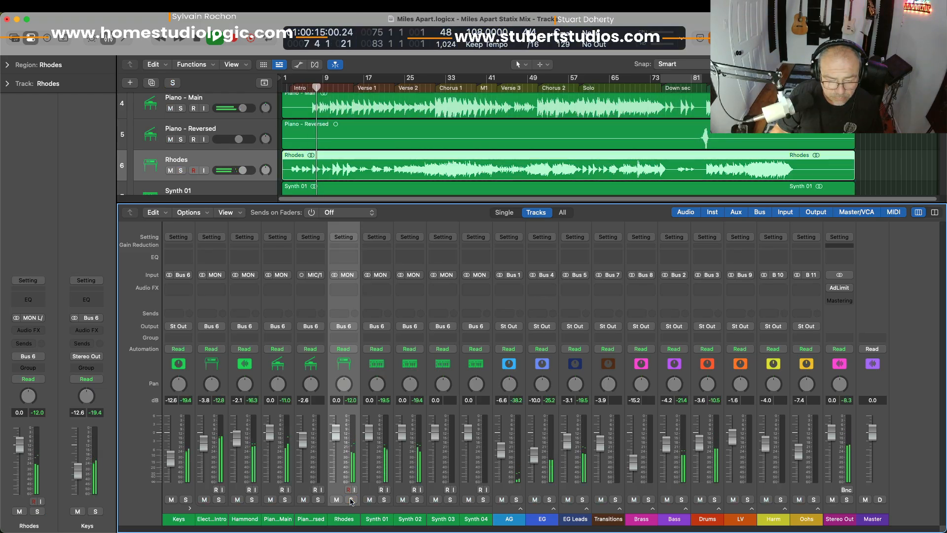
# Audition the Elect...Intro channel soloed, and pan it to -64 and the Rhodes to +63
pyautogui.click(219, 499)
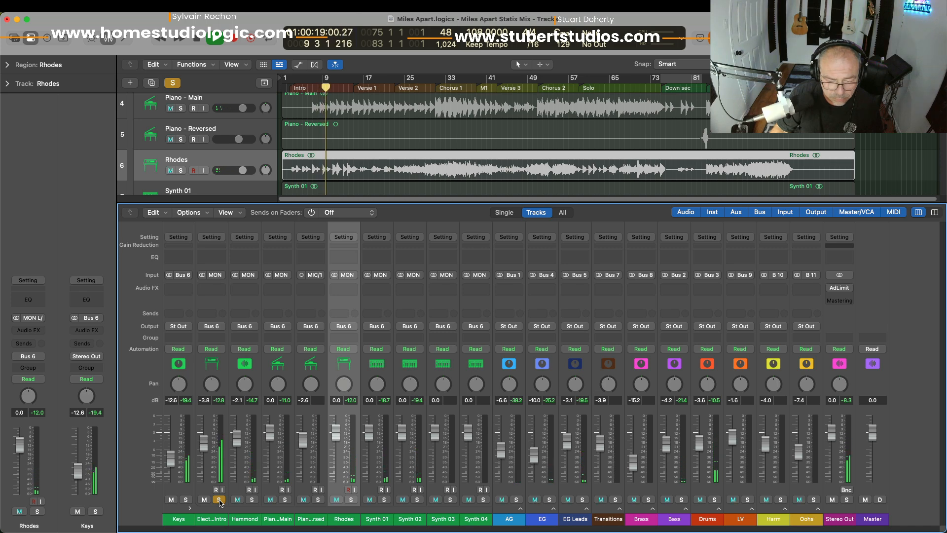
pyautogui.click(219, 499)
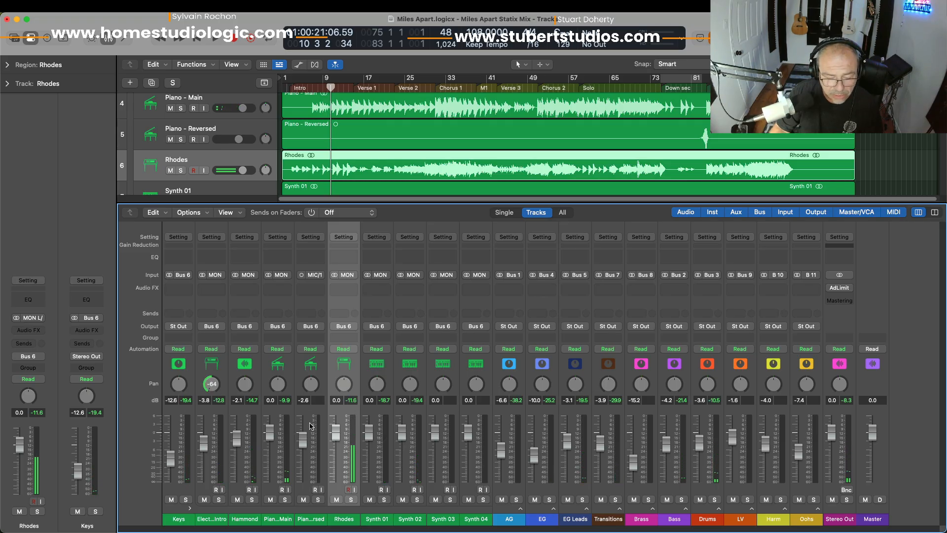
pyautogui.moveTo(345, 384); pyautogui.dragTo(345, 353)
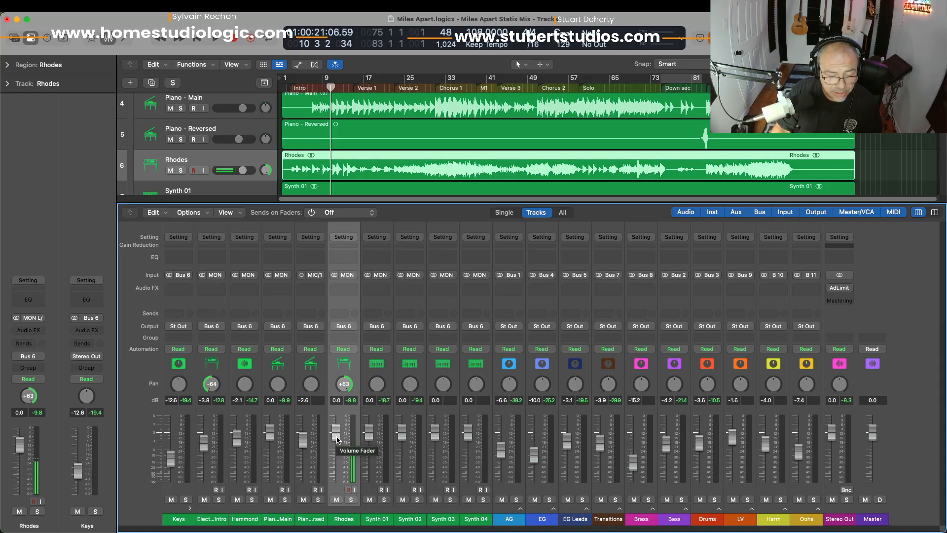
# Raise the Elect...Intro fader to -1.0 dB and compare the panned Rhodes soloed and in the mix through the intro
pyautogui.press('Return')
pyautogui.press('space')
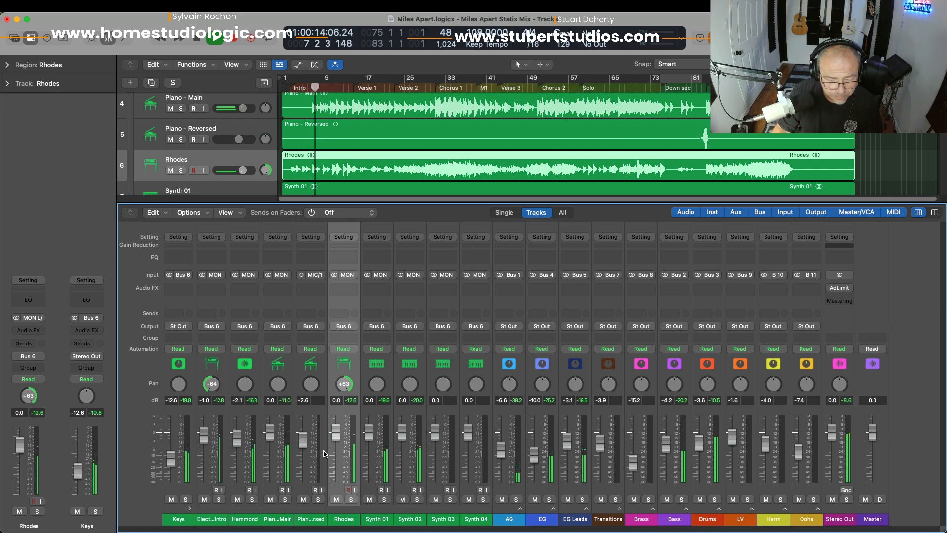
pyautogui.click(350, 500)
pyautogui.click(350, 499)
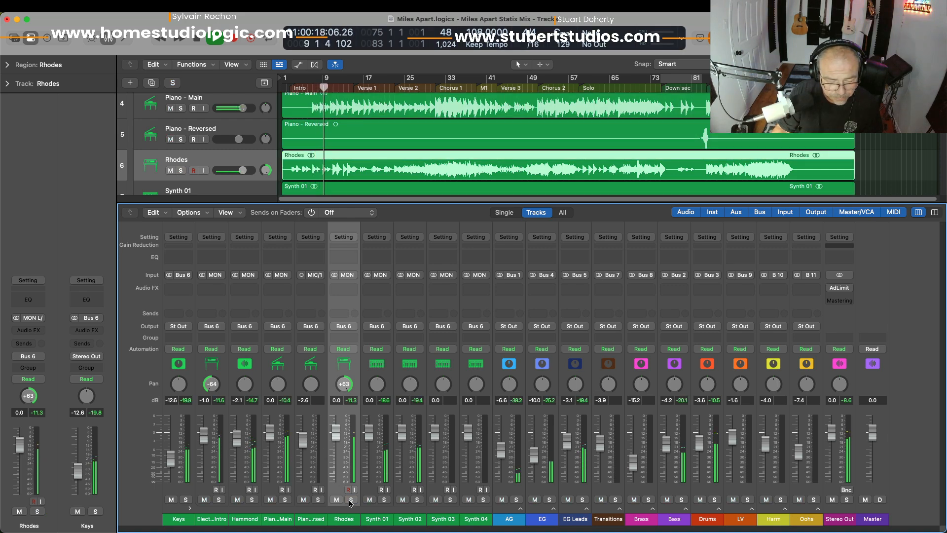
pyautogui.click(350, 499)
pyautogui.click(351, 499)
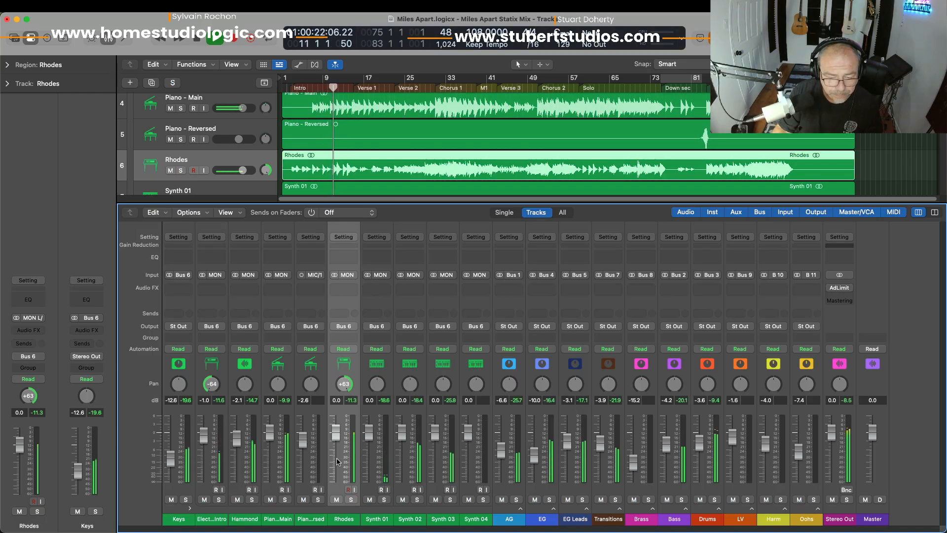
pyautogui.click(351, 499)
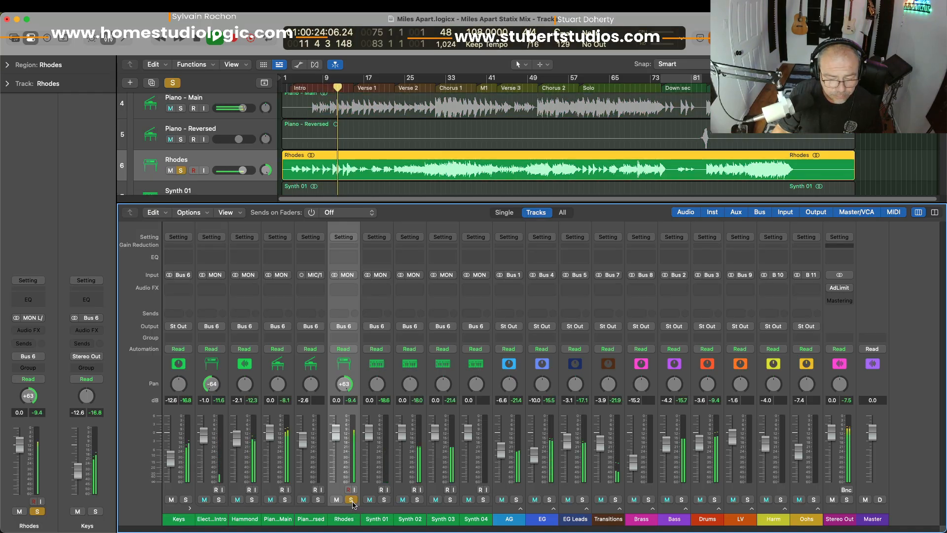
pyautogui.click(351, 500)
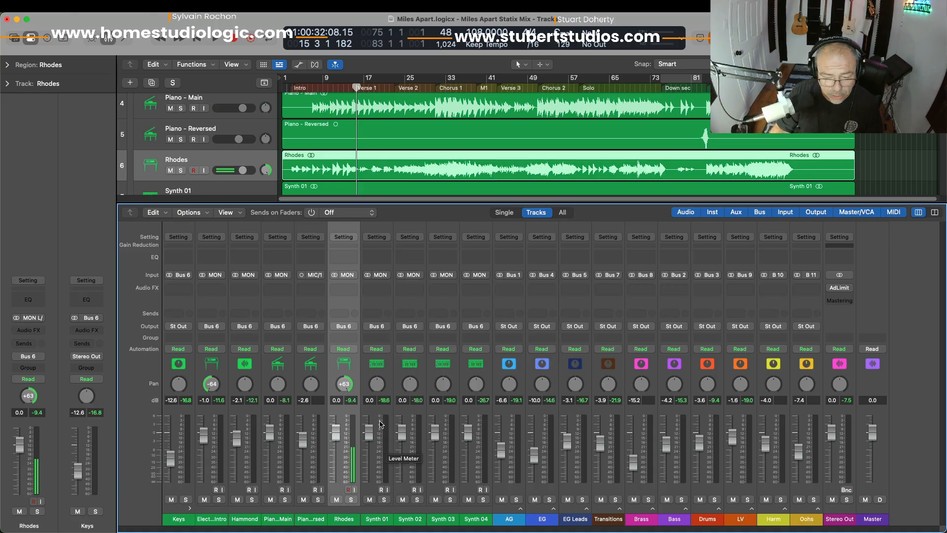
# Select the Synth 01 channel and play the intro from bar 3, toggling its solo on and off
pyautogui.click(375, 412)
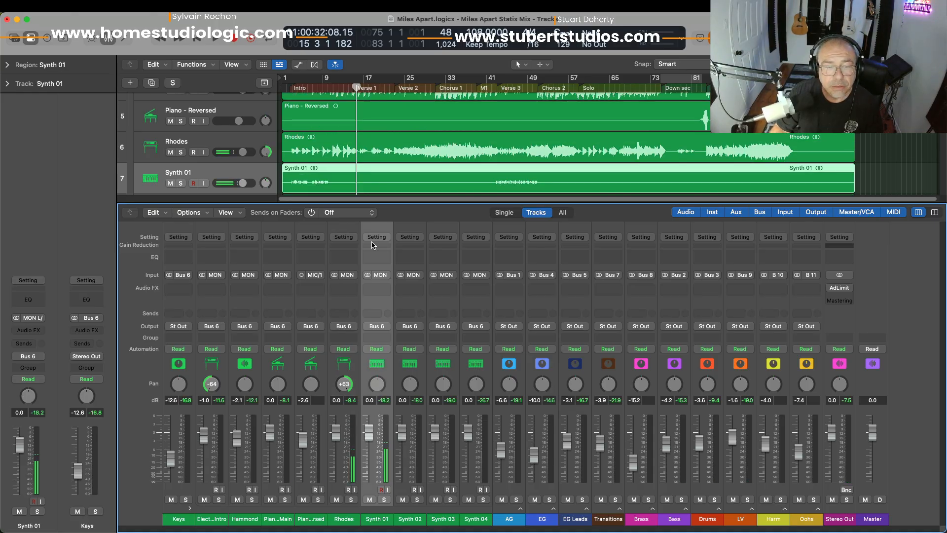
pyautogui.click(291, 87)
pyautogui.press('space')
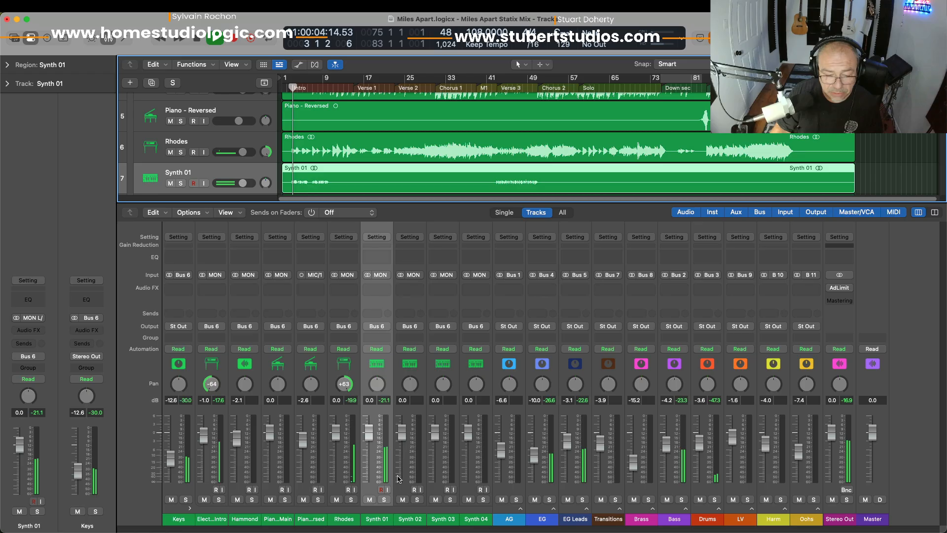
pyautogui.click(383, 499)
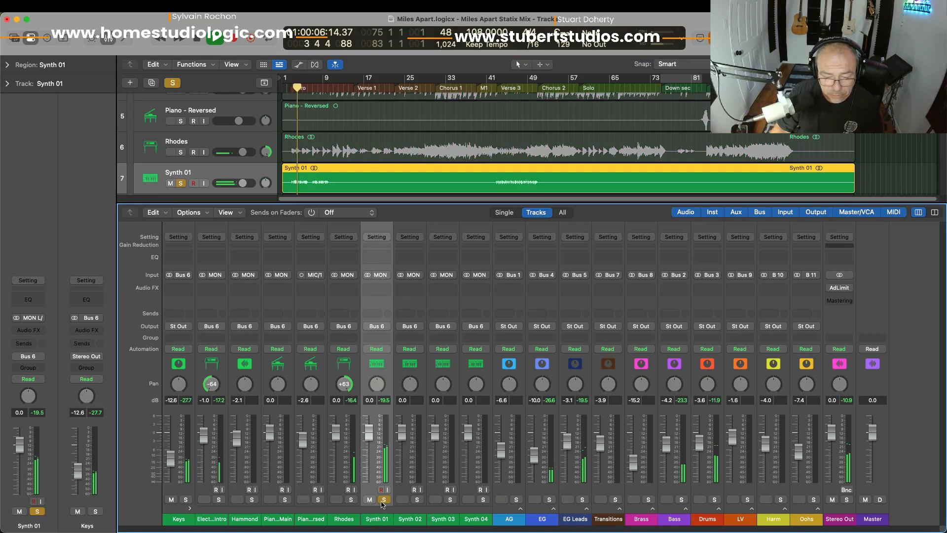
pyautogui.click(383, 500)
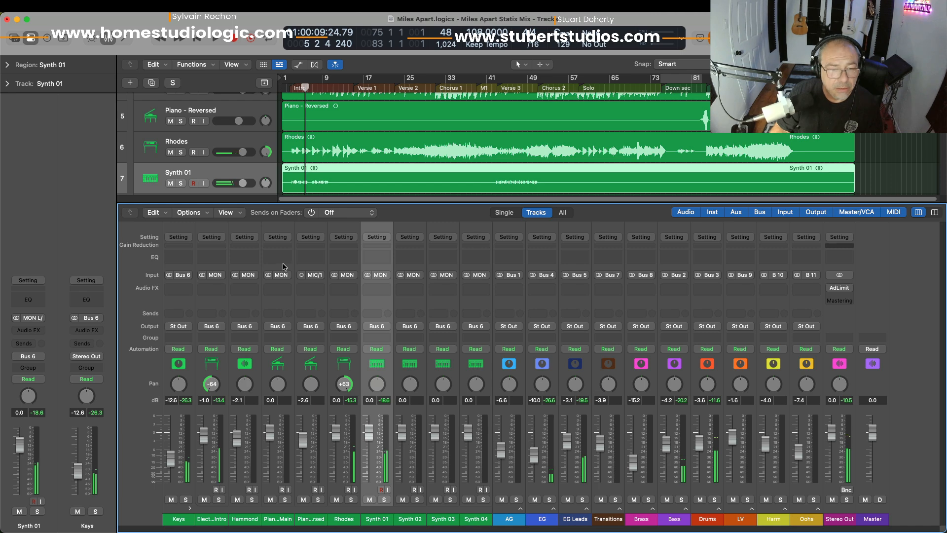
# Normalize the Synth 01 region to a -6.0 dB peak on individual tracks
pyautogui.click(187, 67)
pyautogui.click(221, 212)
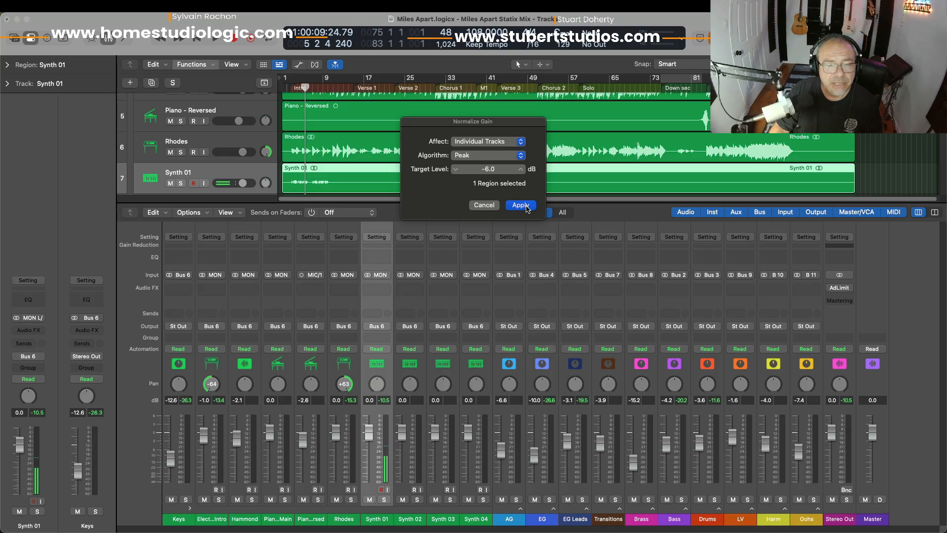
pyautogui.click(520, 205)
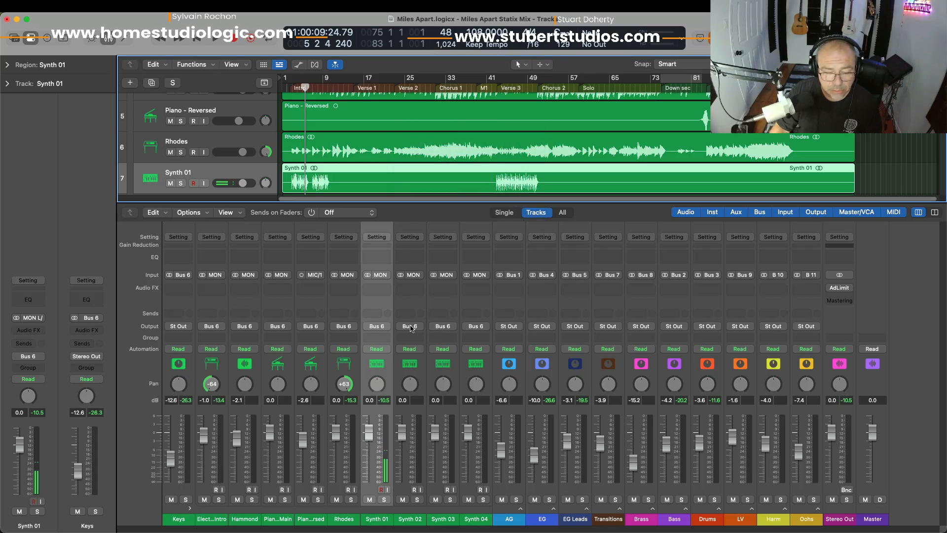
# Audition the normalized Synth 01 soloed and in the mix, and lower its fader to -3.9 dB
pyautogui.press('space')
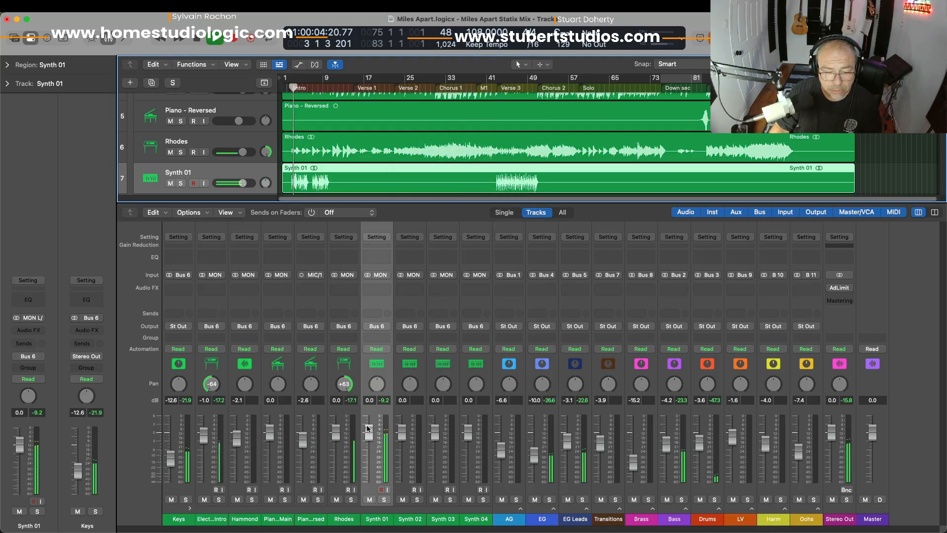
pyautogui.click(384, 500)
pyautogui.click(384, 500)
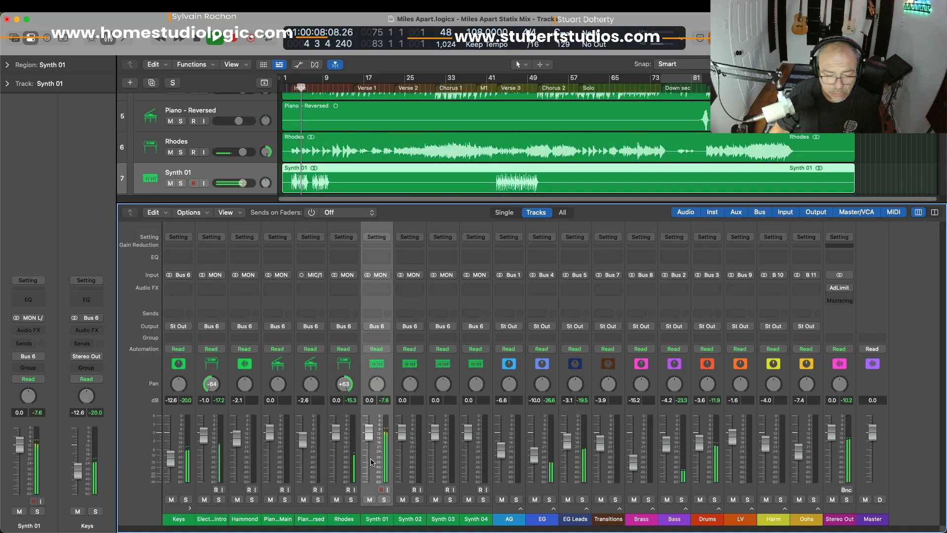
pyautogui.moveTo(372, 462); pyautogui.dragTo(372, 473)
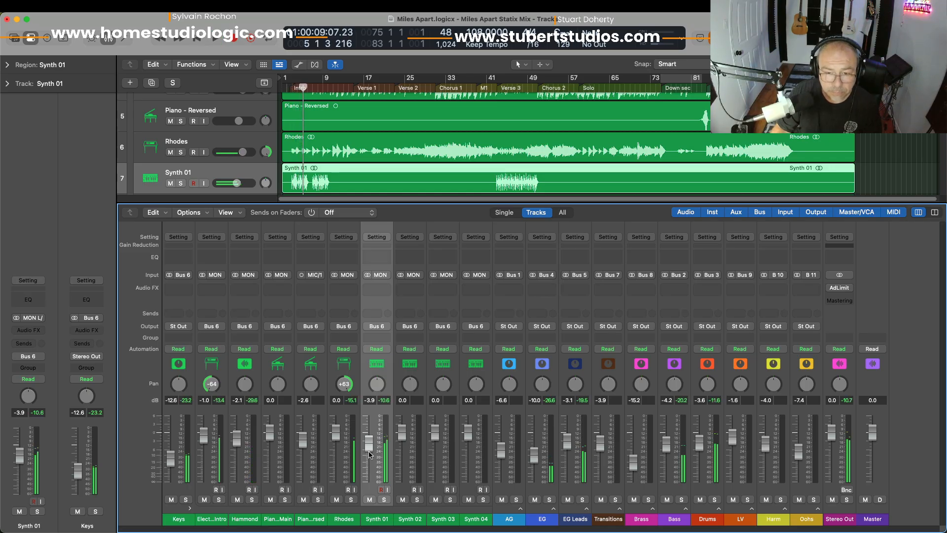
# Play the Synth 01 part in Verse 3, soloed and in the mix
pyautogui.click(499, 79)
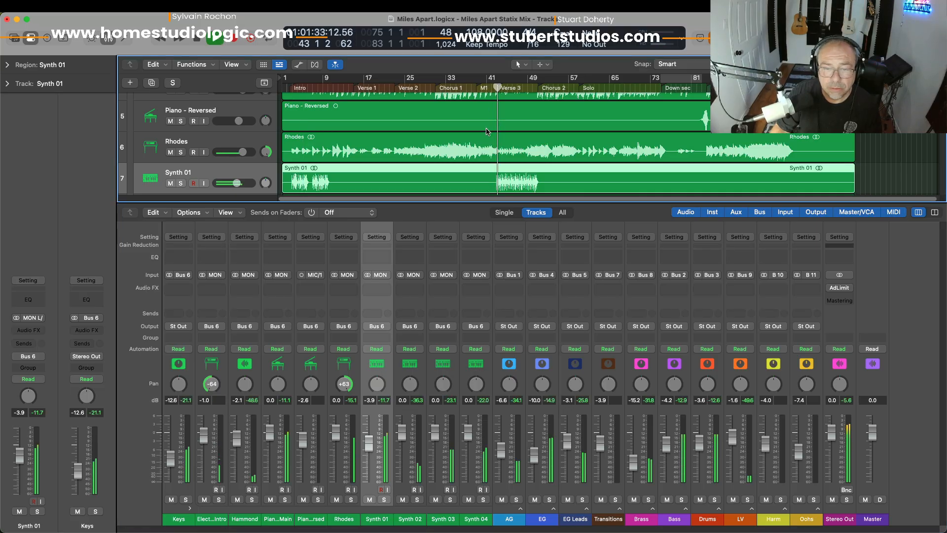
pyautogui.click(383, 500)
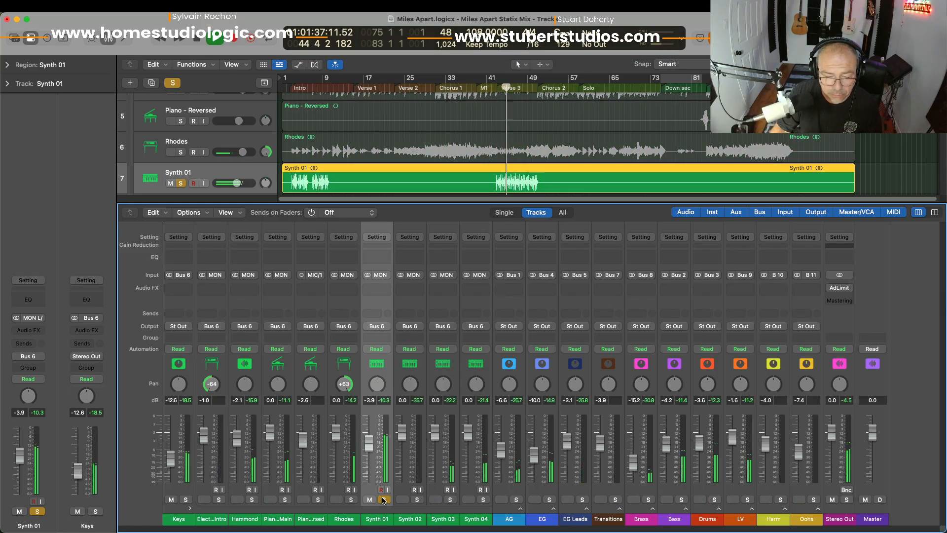
pyautogui.click(384, 500)
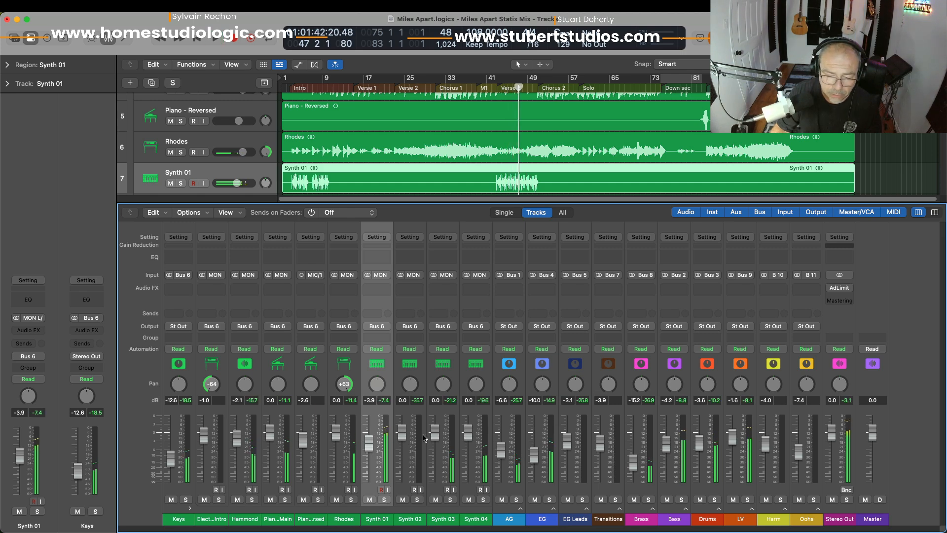
# Select the Synth 02 channel and play its intro part from bar 6, toggling its solo on and off
pyautogui.click(418, 414)
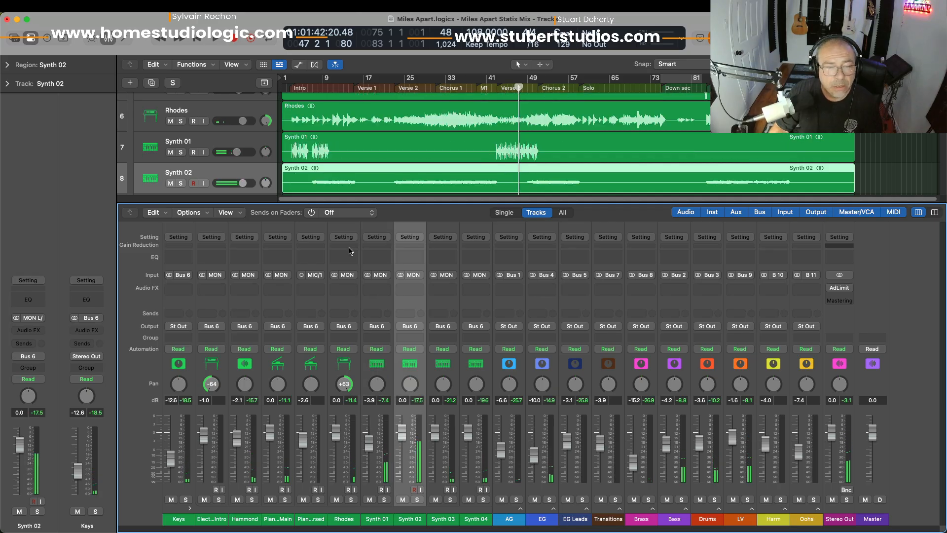
pyautogui.click(311, 87)
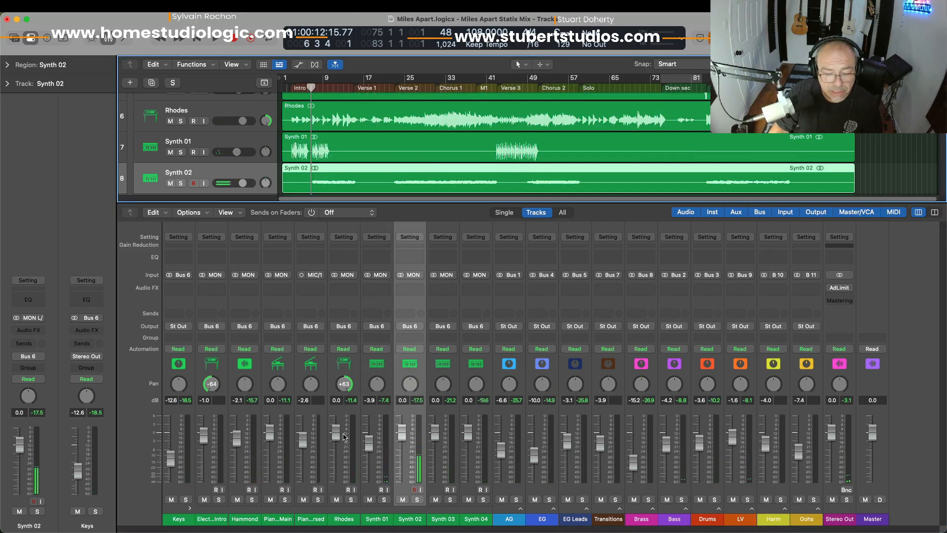
pyautogui.click(420, 500)
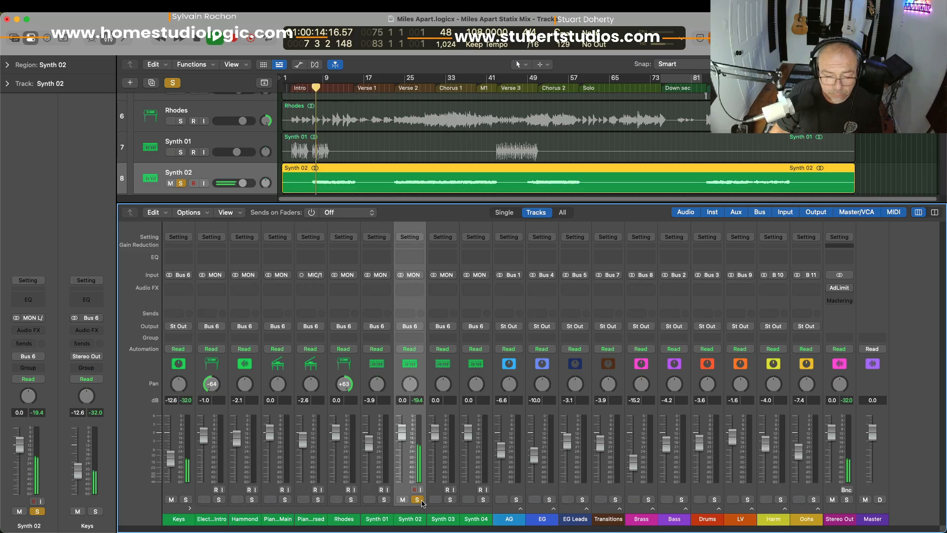
pyautogui.click(418, 500)
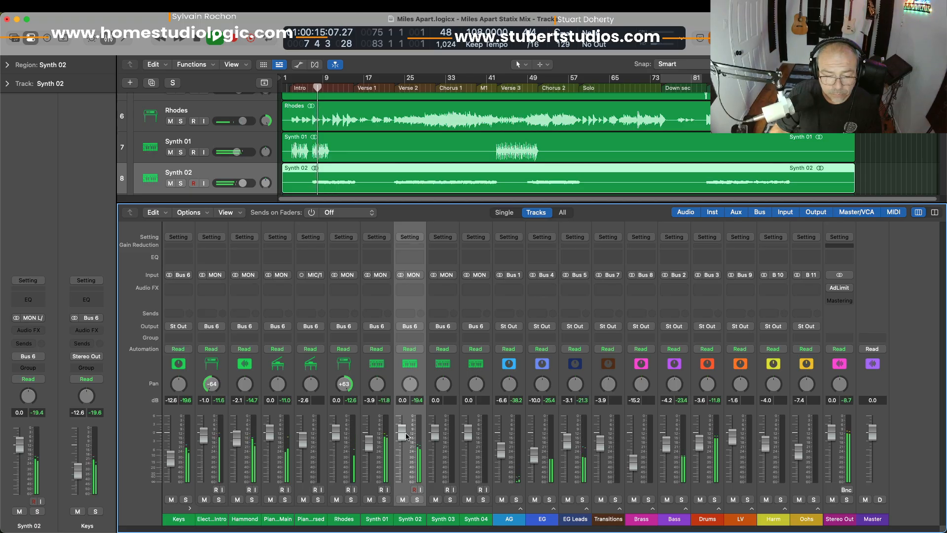
# Set the Synth 02 fader to -1.0 dB while playing the intro in the mix, and replay the passage
pyautogui.moveTo(406, 436); pyautogui.dragTo(407, 440)
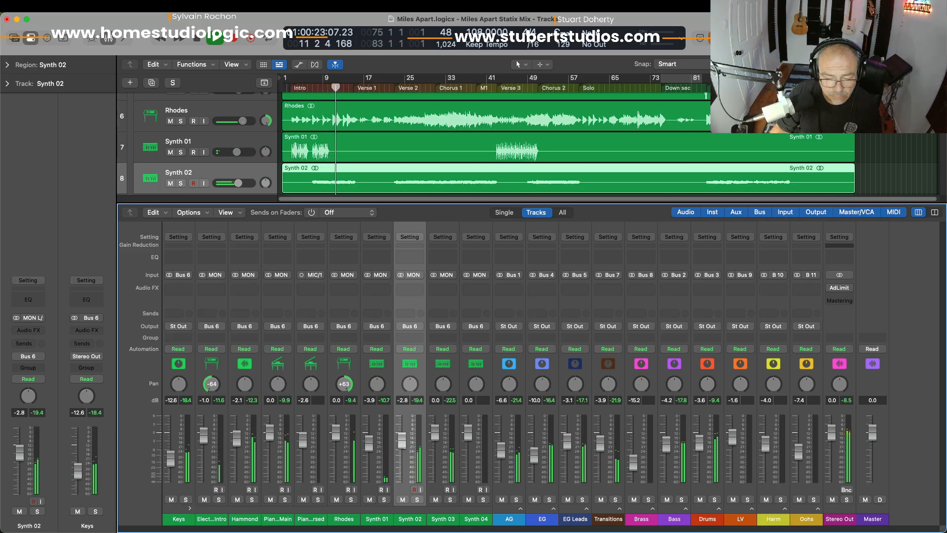
pyautogui.moveTo(405, 442); pyautogui.dragTo(404, 439)
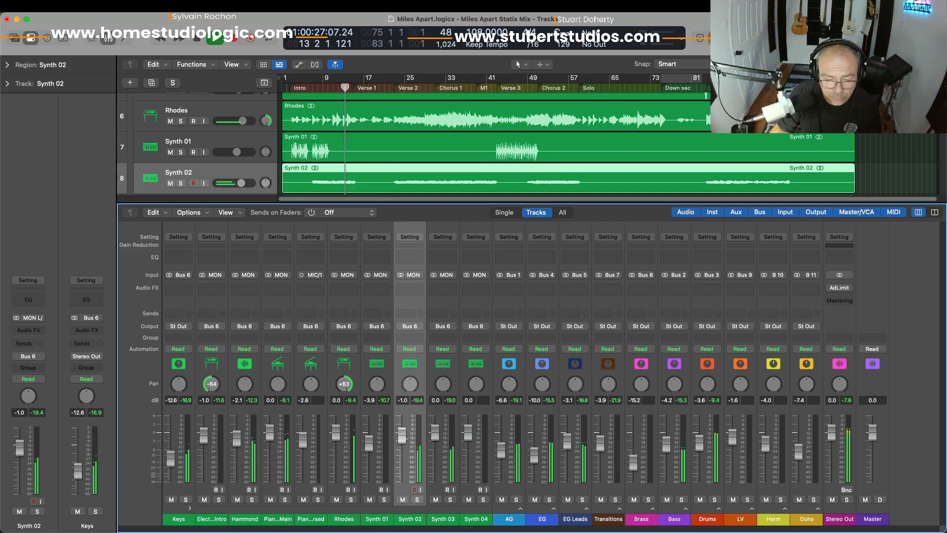
pyautogui.press('space')
pyautogui.press('space')
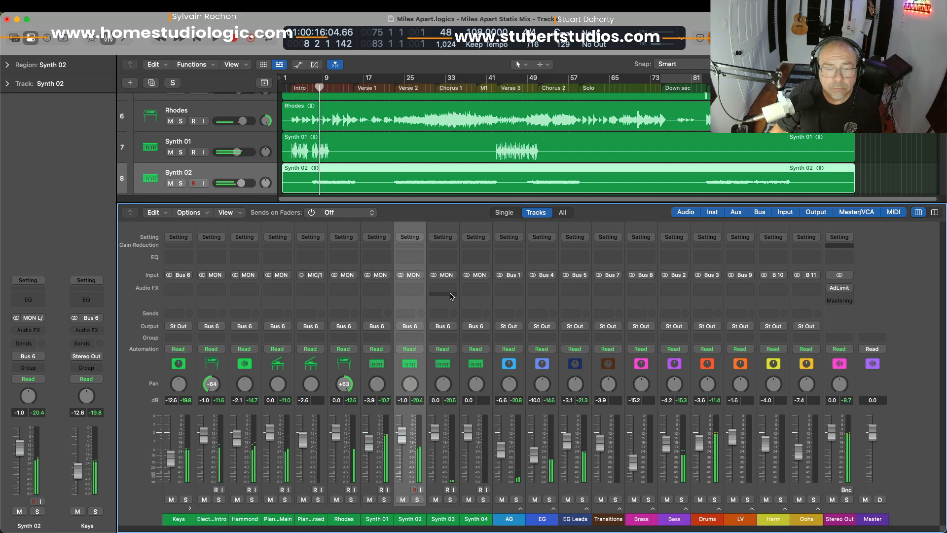
# Audition Synth 02 in Verse 2, soloed and in the mix, and raise its fader to -0.3 dB
pyautogui.click(391, 87)
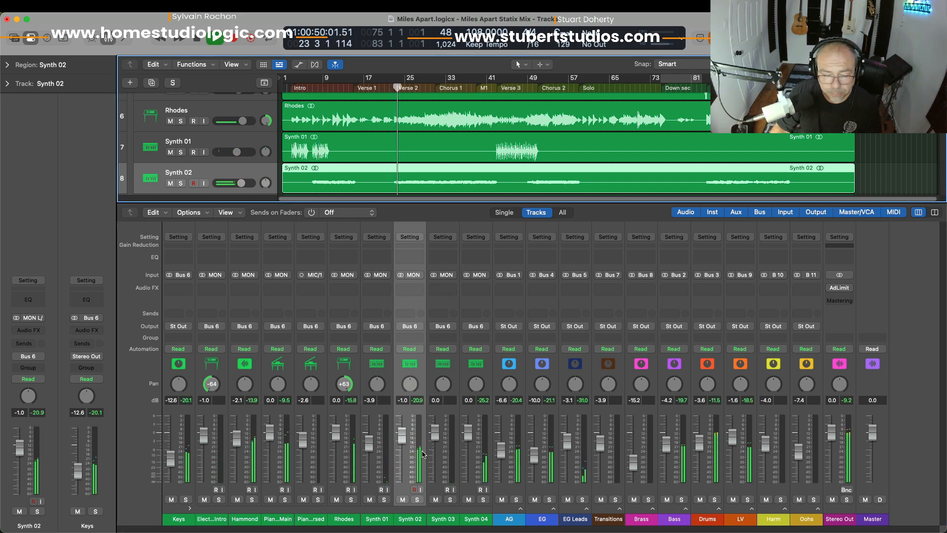
pyautogui.click(417, 499)
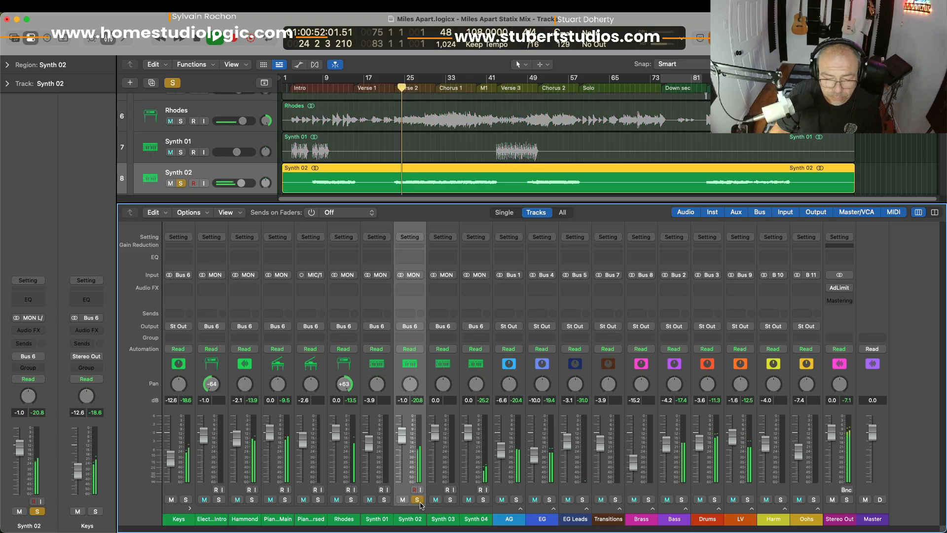
pyautogui.click(416, 499)
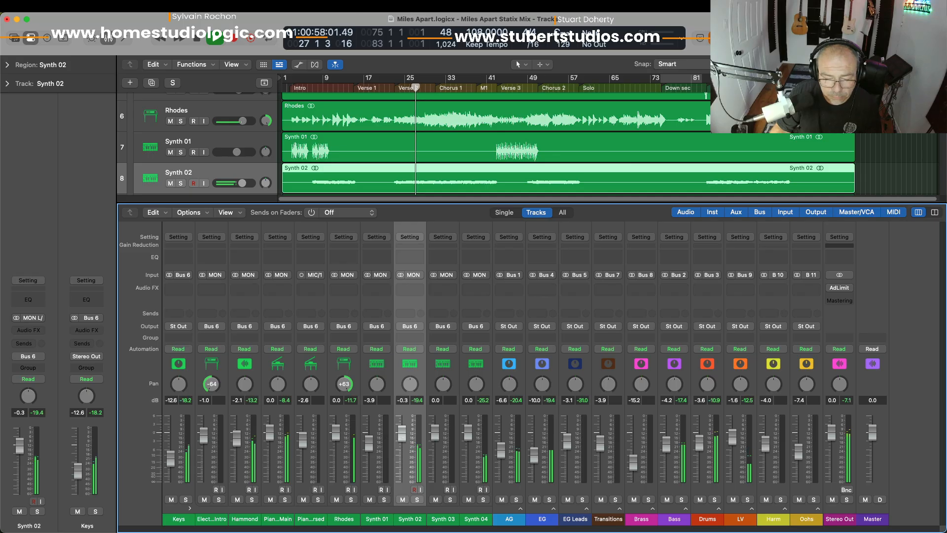
pyautogui.press('space')
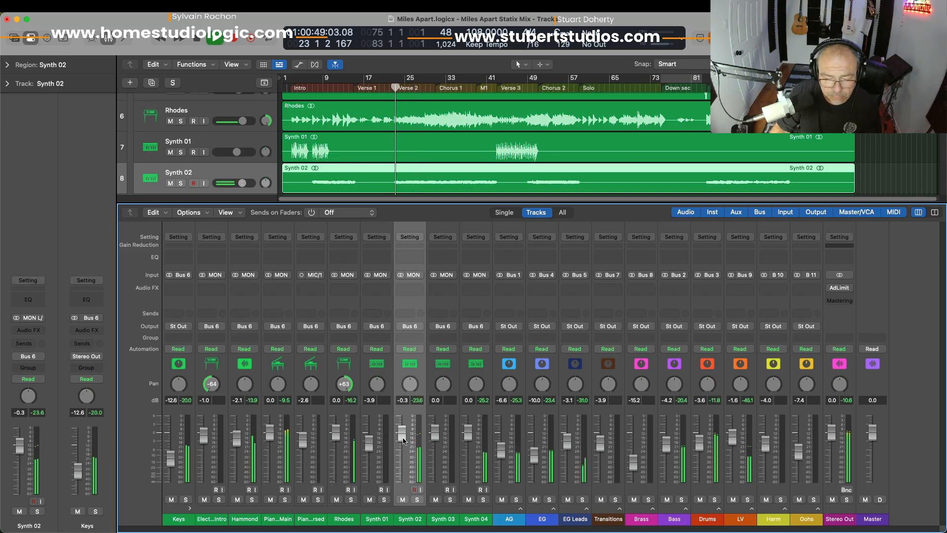
# Compare Synth 02 soloed and in the full mix over repeated playback of Verse 2
pyautogui.click(415, 500)
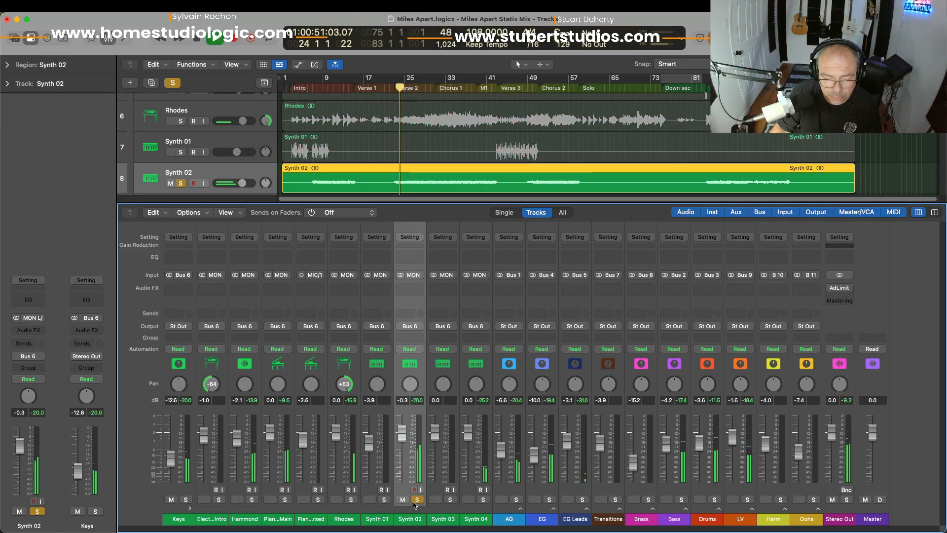
pyautogui.click(415, 501)
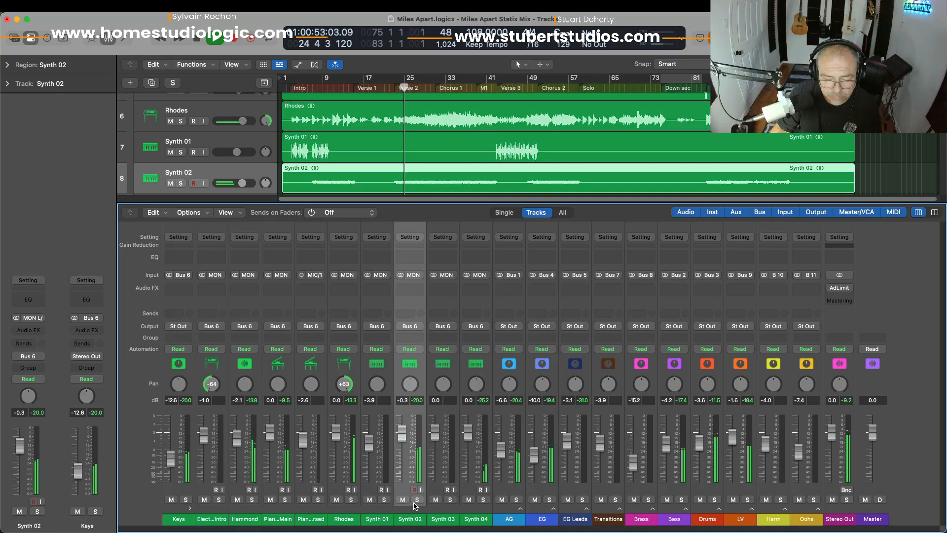
pyautogui.click(415, 500)
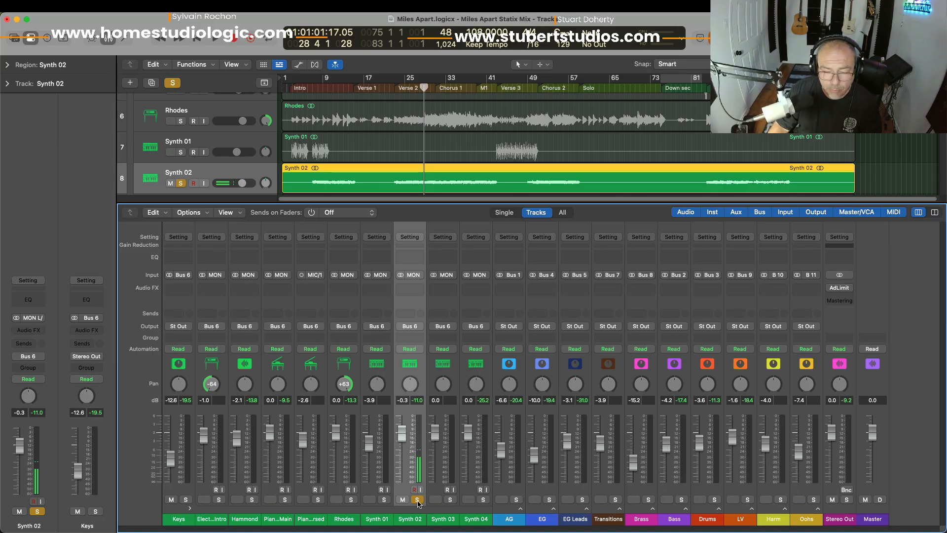
pyautogui.click(417, 500)
pyautogui.press('space')
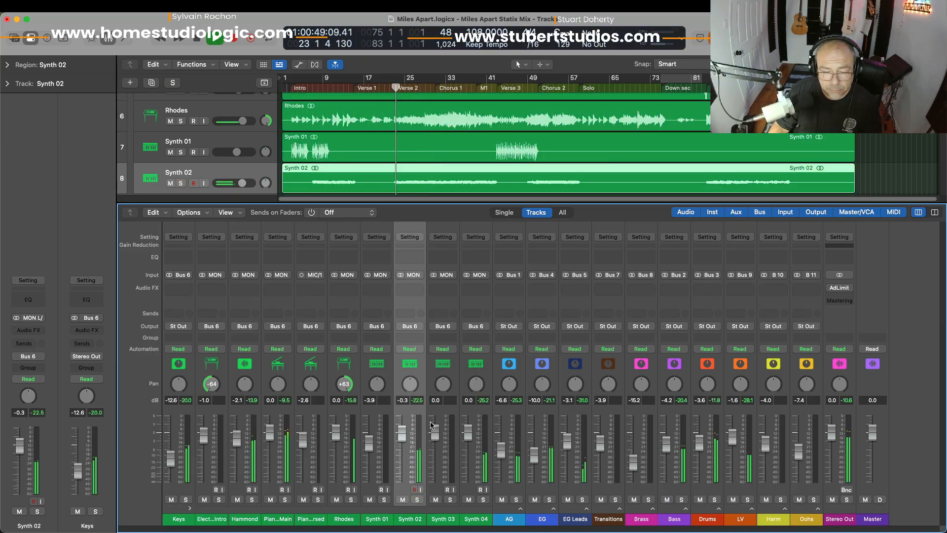
pyautogui.click(417, 499)
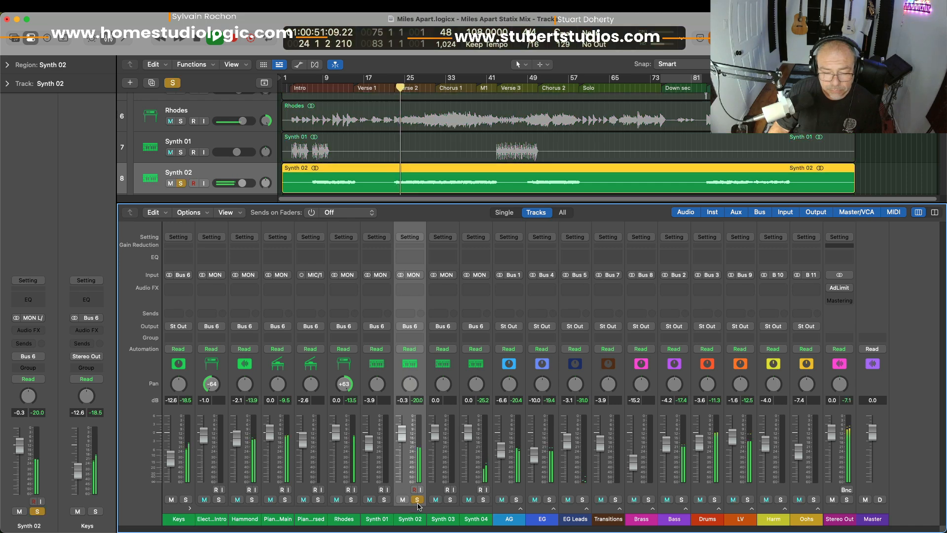
pyautogui.click(417, 499)
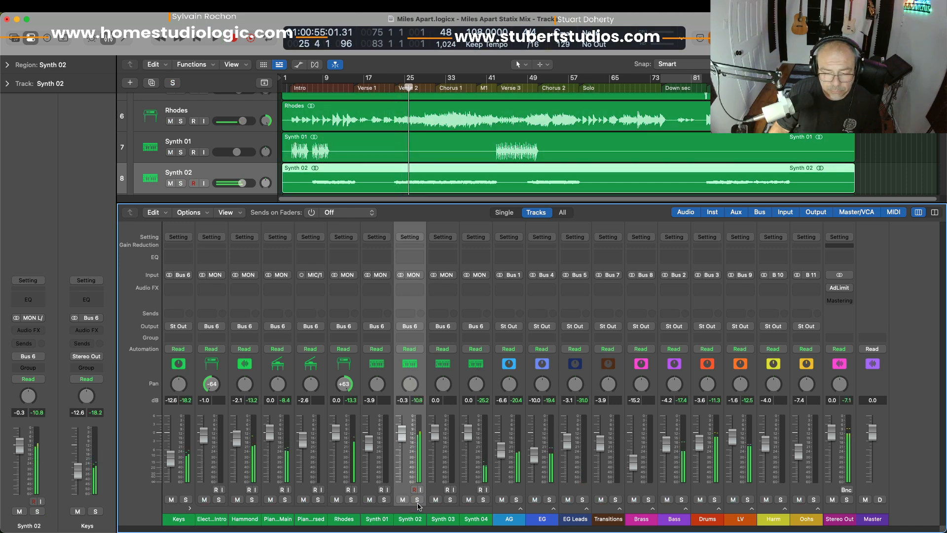
# Select the Synth 03 channel and play its intro part from bar 11, soloed and in the mix
pyautogui.click(441, 415)
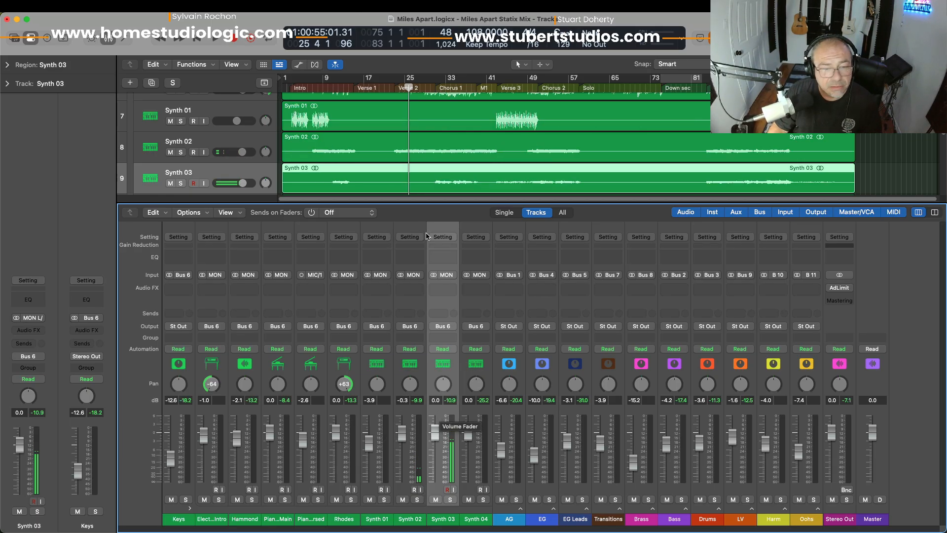
pyautogui.click(325, 85)
pyautogui.moveTo(330, 86); pyautogui.dragTo(332, 87)
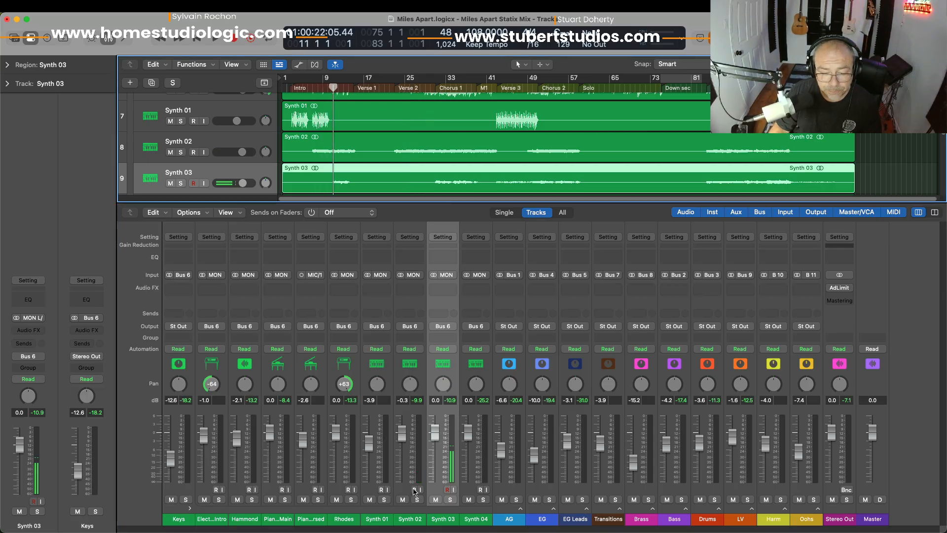
pyautogui.click(450, 500)
pyautogui.press('space')
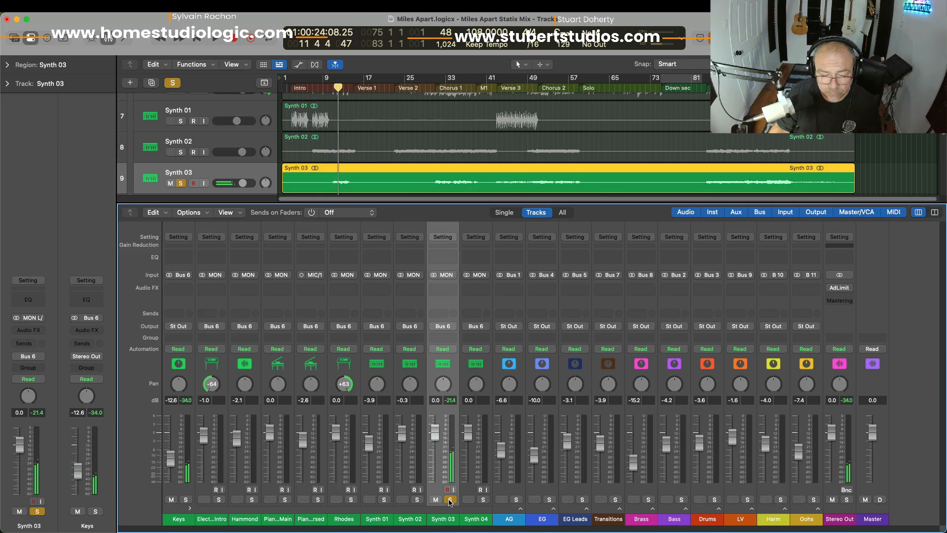
pyautogui.click(450, 500)
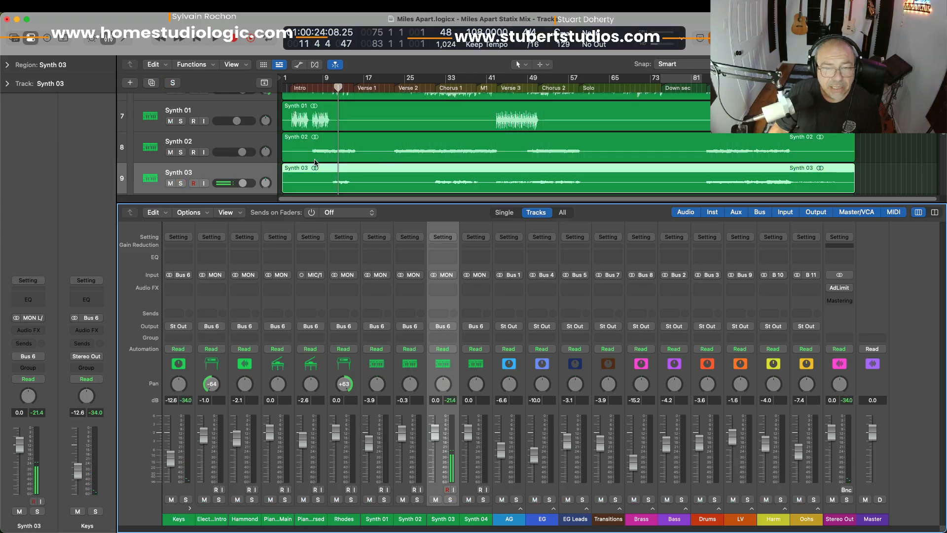
pyautogui.click(333, 89)
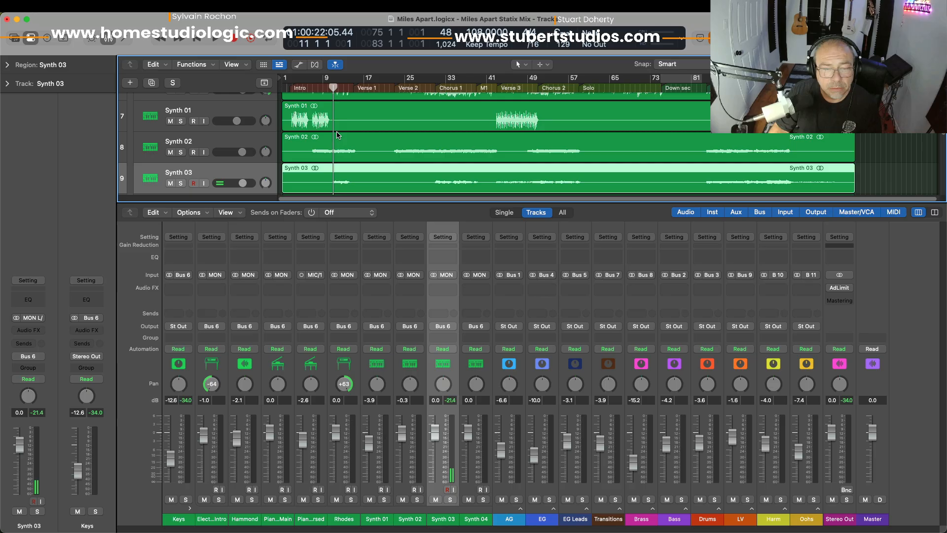
pyautogui.press('space')
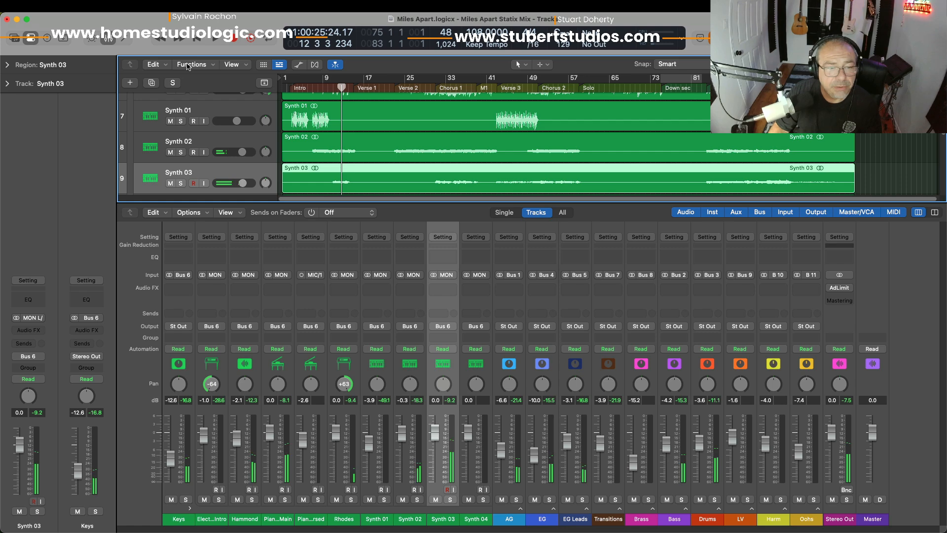
# Normalize the Synth 03 region to a -6.0 dB peak on individual tracks
pyautogui.click(188, 67)
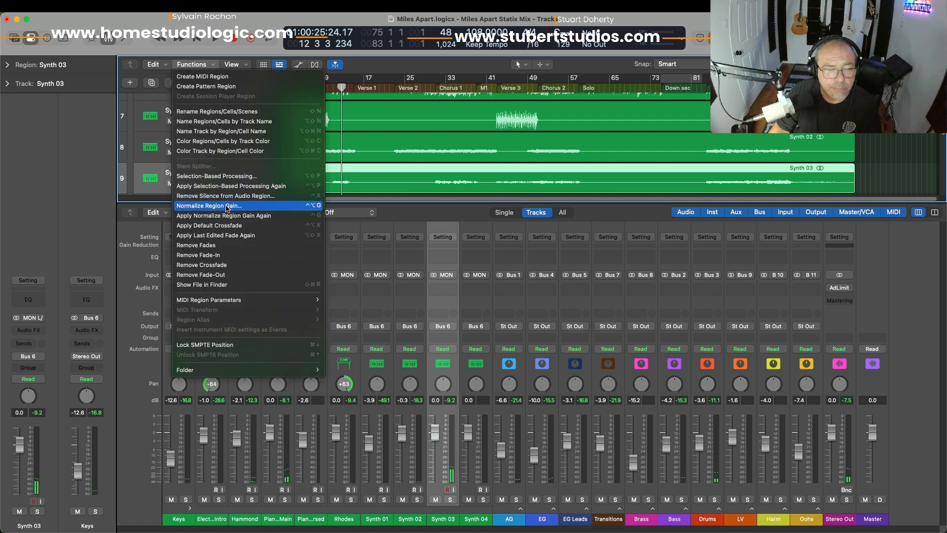
pyautogui.click(226, 205)
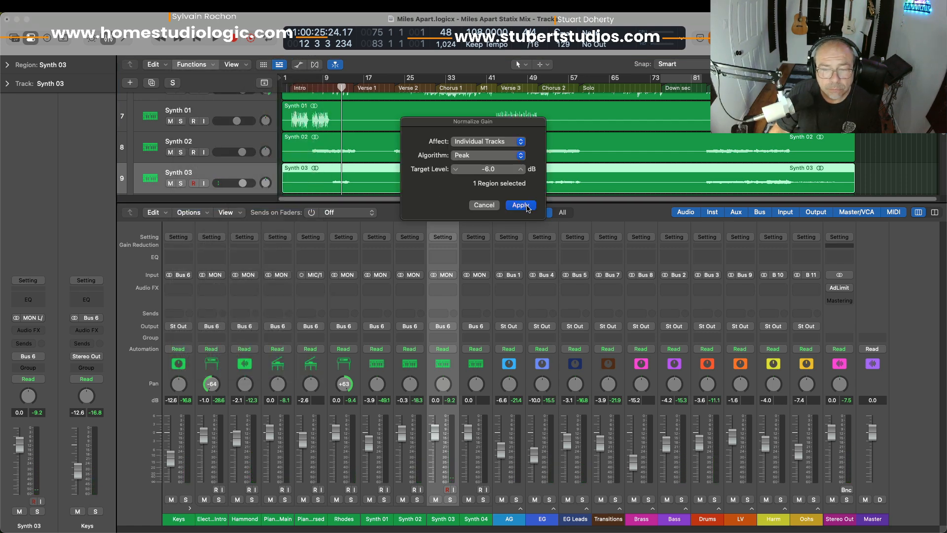
pyautogui.click(521, 205)
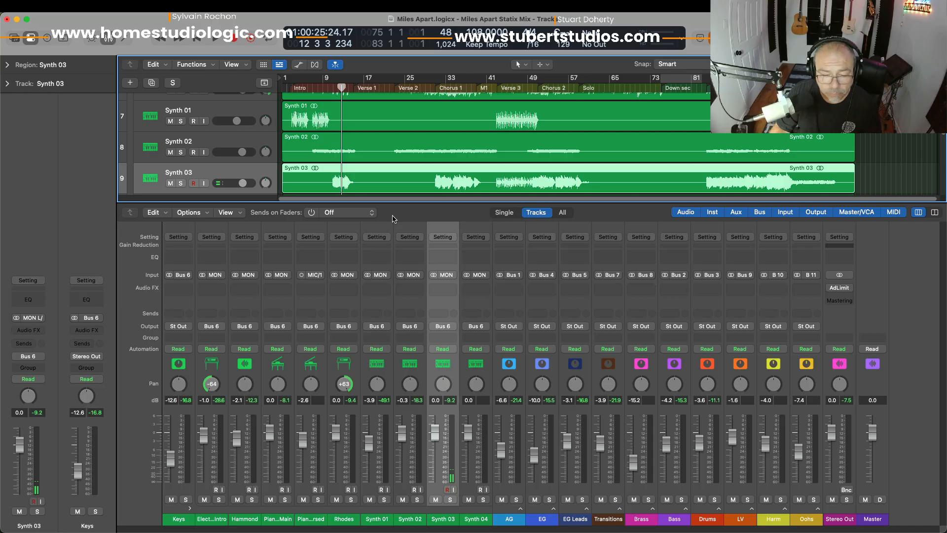
# Audition the normalized Synth 03 in the mix and soloed, and lower its fader to -2.8 dB
pyautogui.press('space')
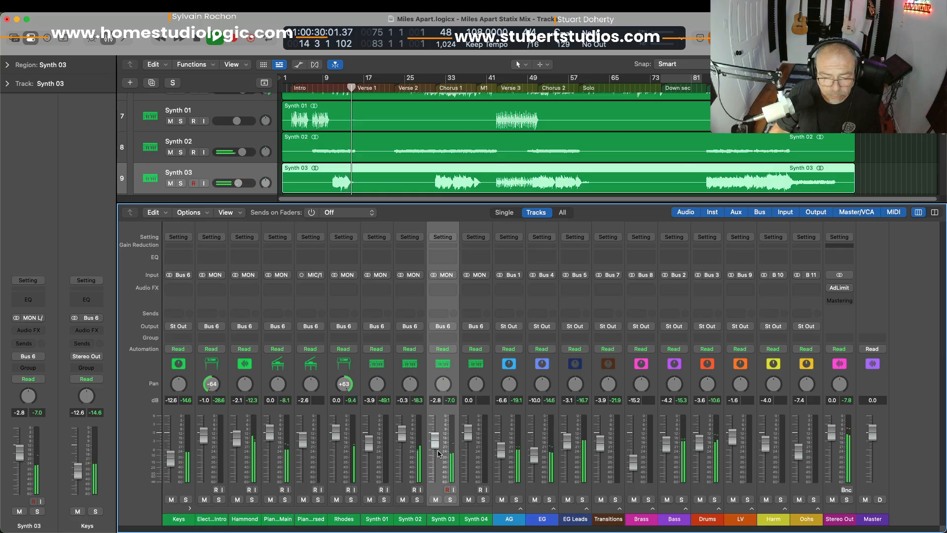
pyautogui.press('space')
pyautogui.press('space')
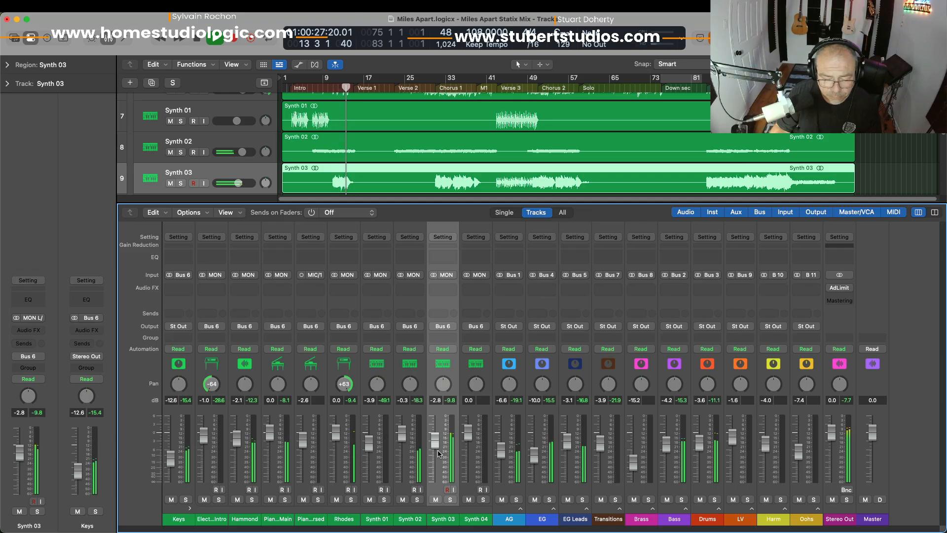
pyautogui.click(450, 499)
pyautogui.press('space')
pyautogui.press('space')
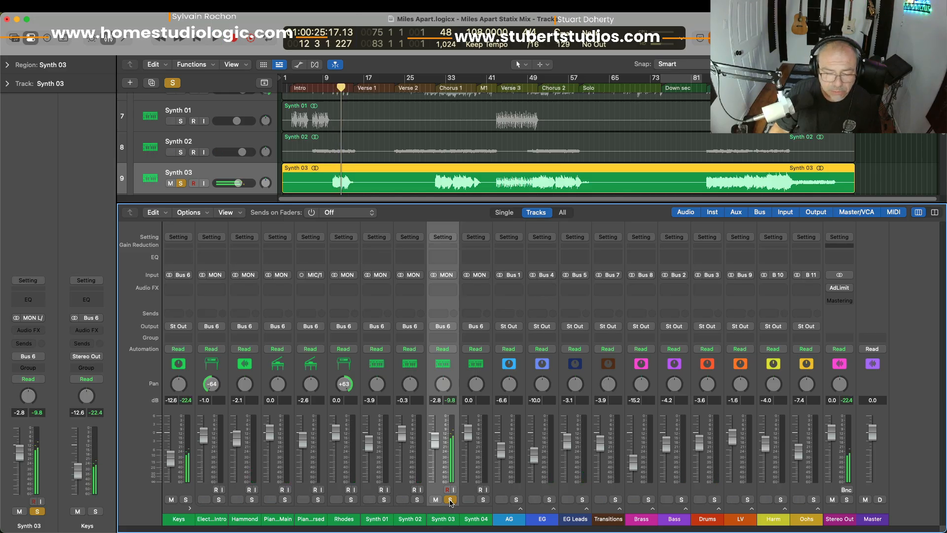
pyautogui.click(450, 500)
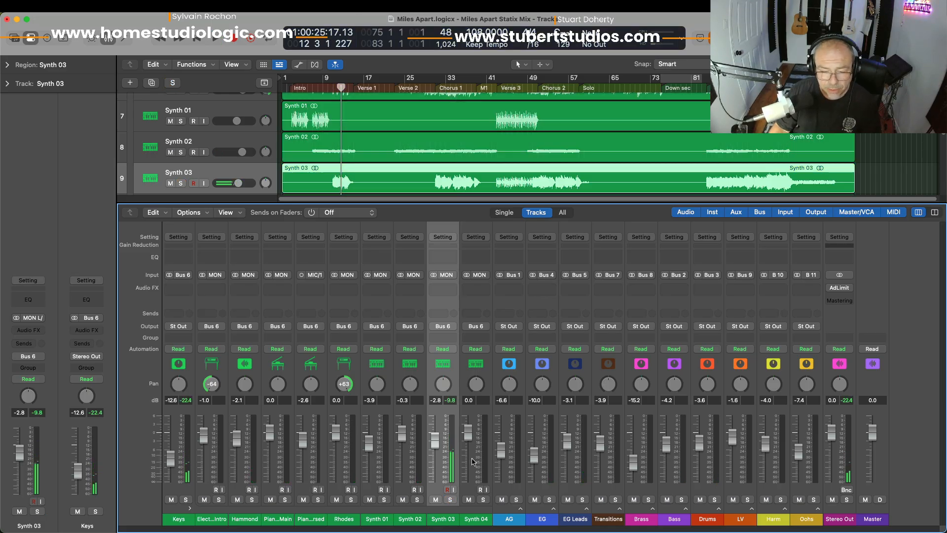
# Solo the Synth 04 channel and play its part from the end of the intro and in Verse 3
pyautogui.click(477, 411)
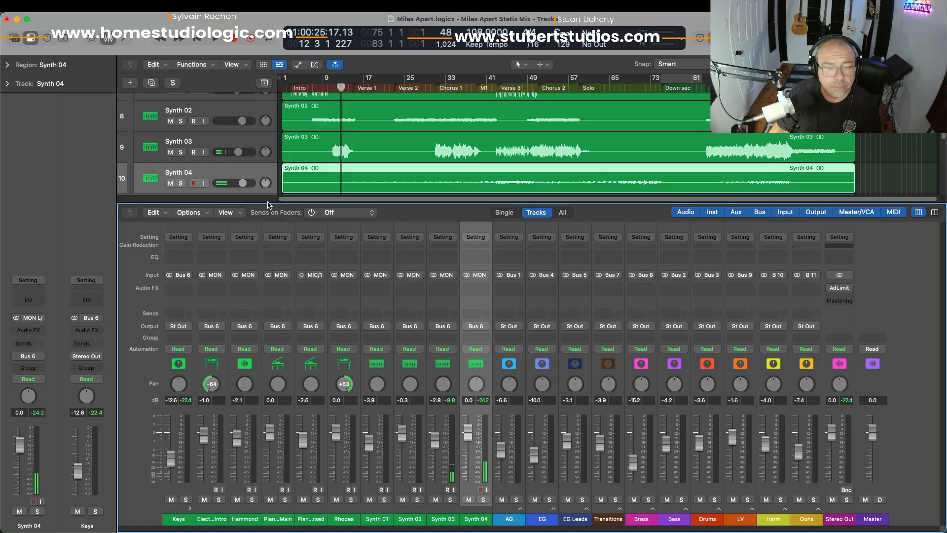
pyautogui.click(483, 499)
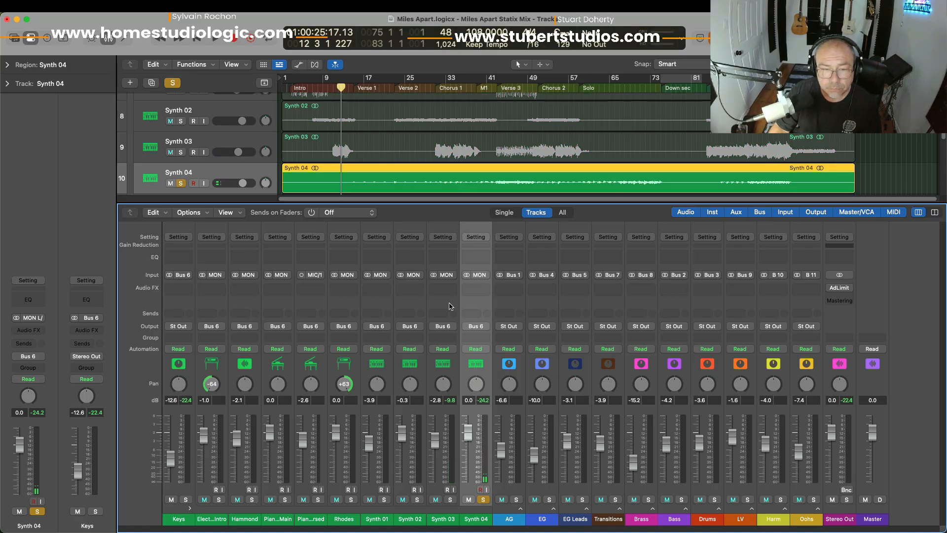
pyautogui.press('space')
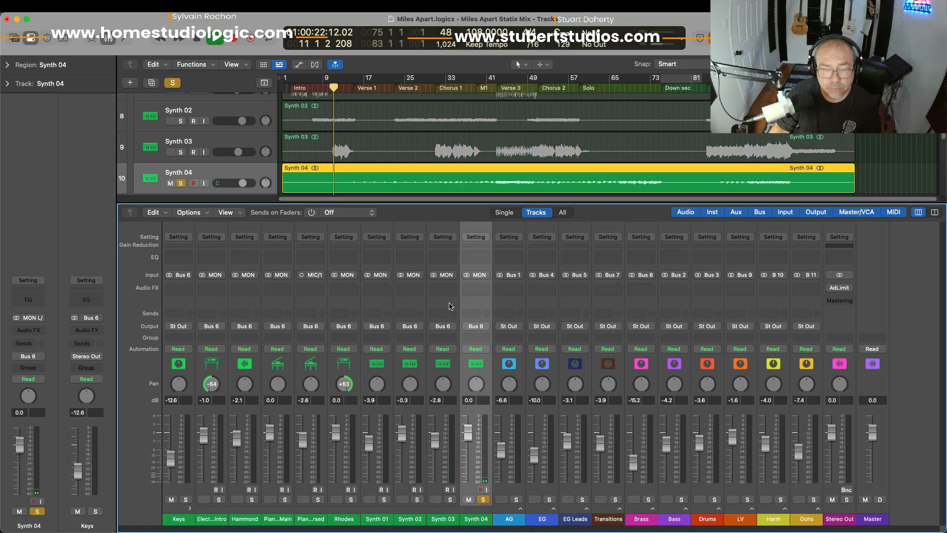
pyautogui.click(348, 87)
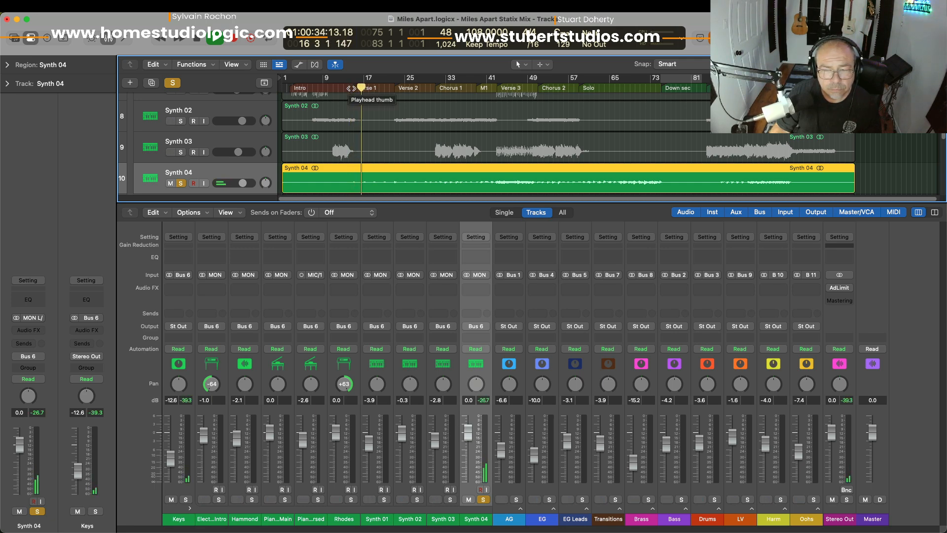
pyautogui.click(507, 88)
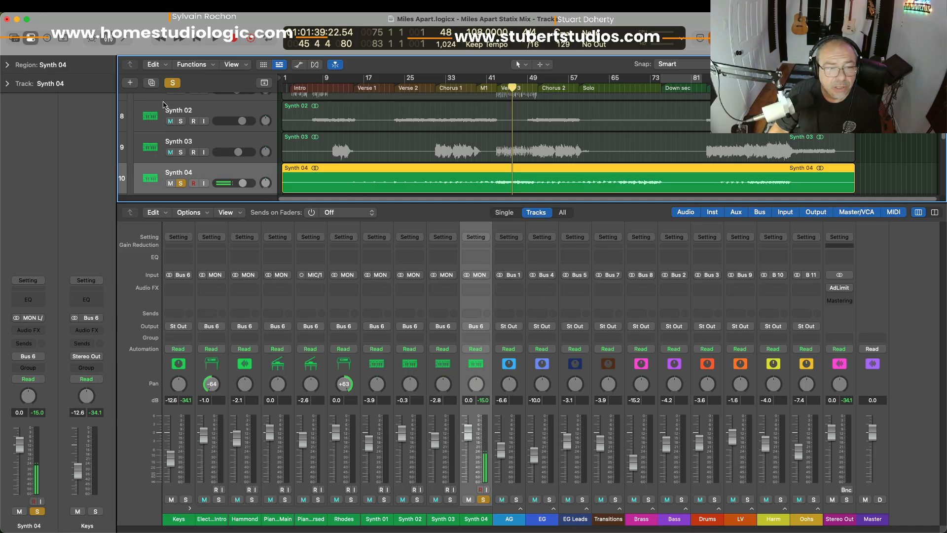
# Normalize the Synth 04 region to a -6.0 dB peak on individual tracks
pyautogui.click(193, 64)
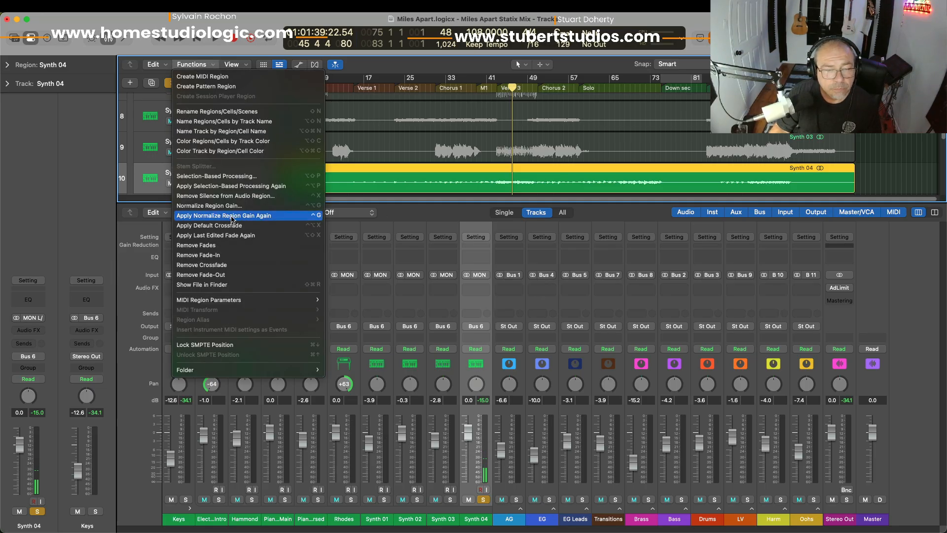
pyautogui.click(217, 205)
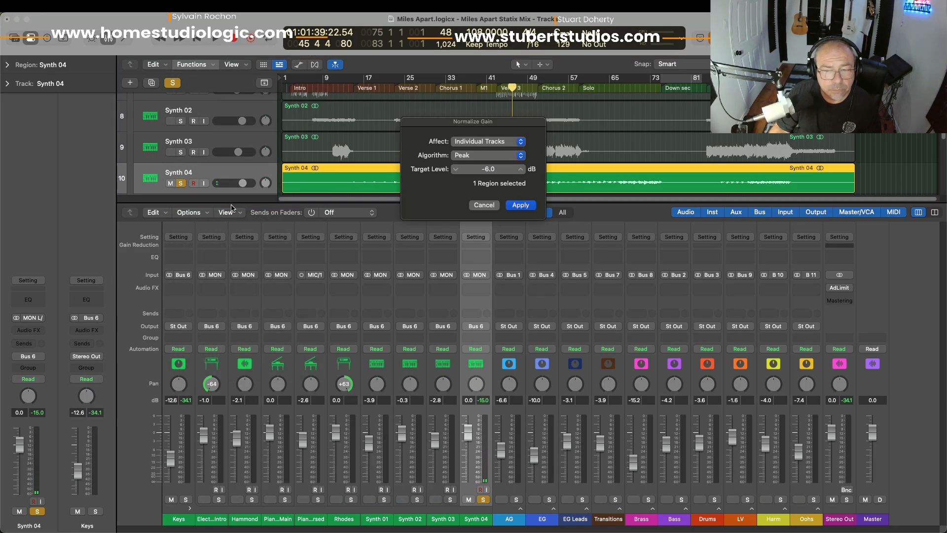
pyautogui.click(520, 205)
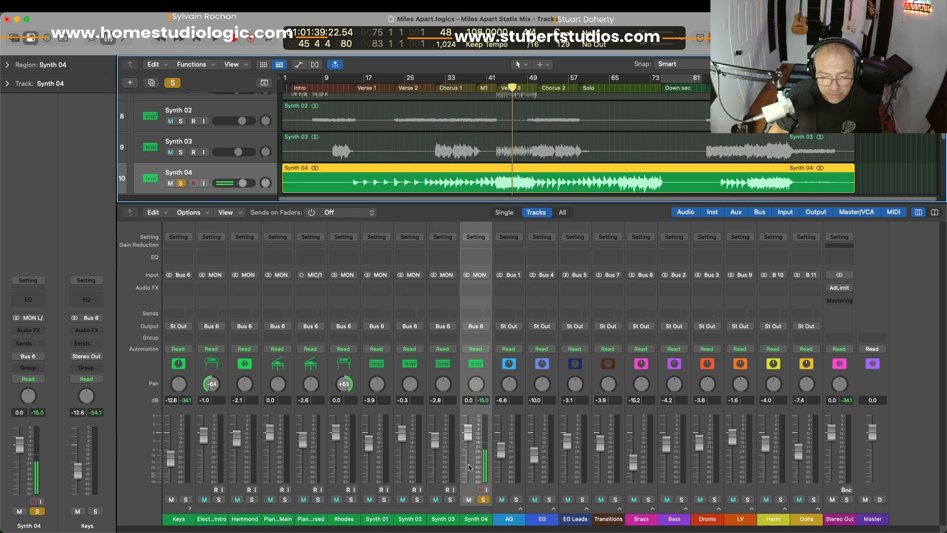
# Pan the Synth 03 channel to -64 and the Synth 04 channel to +63
pyautogui.moveTo(443, 388); pyautogui.dragTo(440, 476)
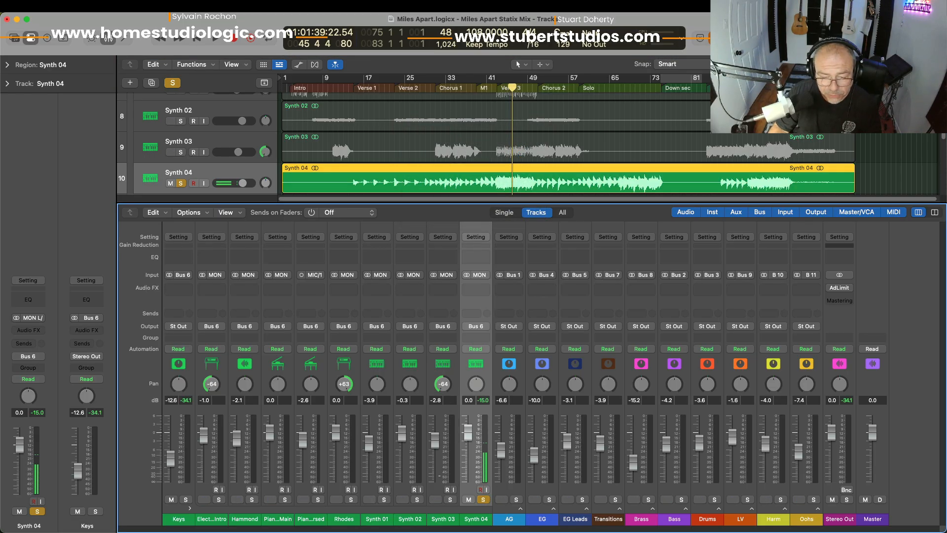
pyautogui.moveTo(479, 387); pyautogui.dragTo(469, 303)
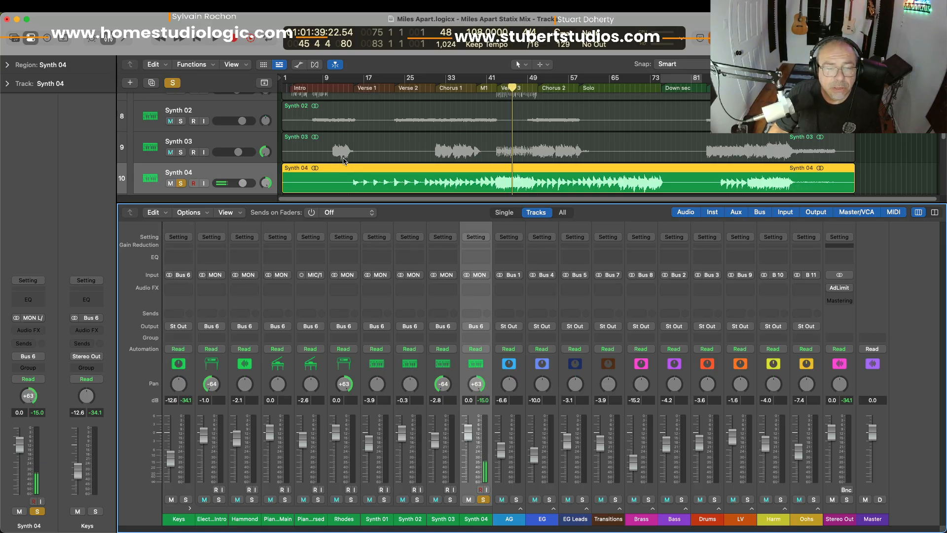
# Audition Synth 04 unsoloed in the mix from bar 10 and from just before Chorus 1, and lower its fader to -1.4 dB
pyautogui.click(483, 500)
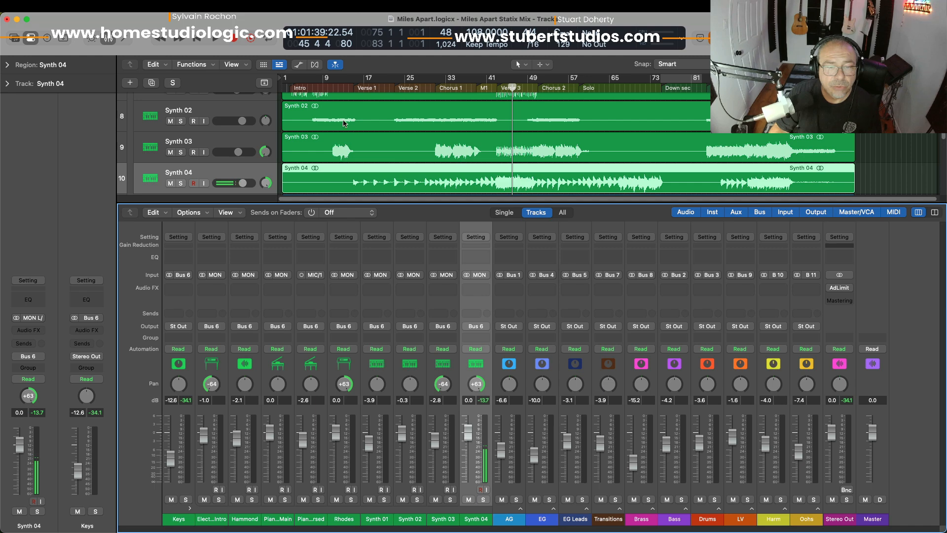
pyautogui.click(333, 87)
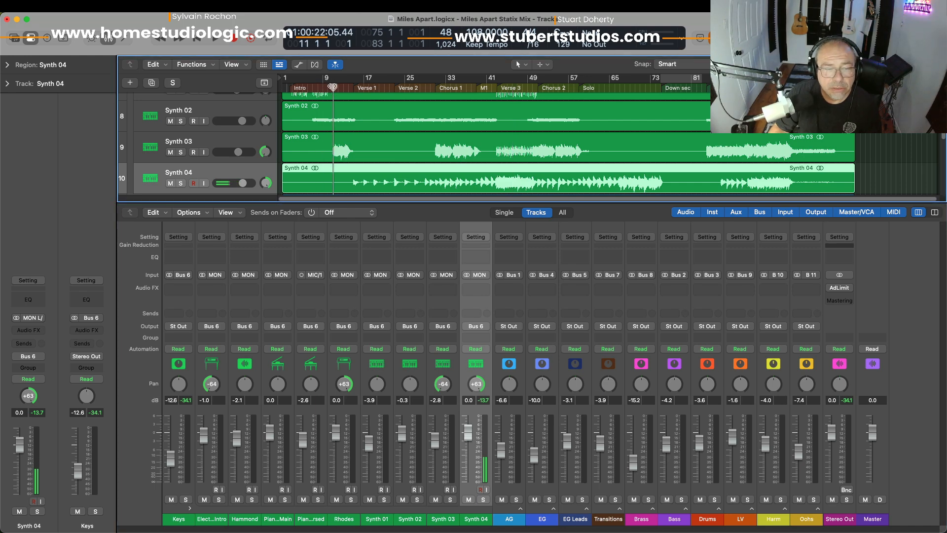
pyautogui.moveTo(332, 87); pyautogui.dragTo(331, 87)
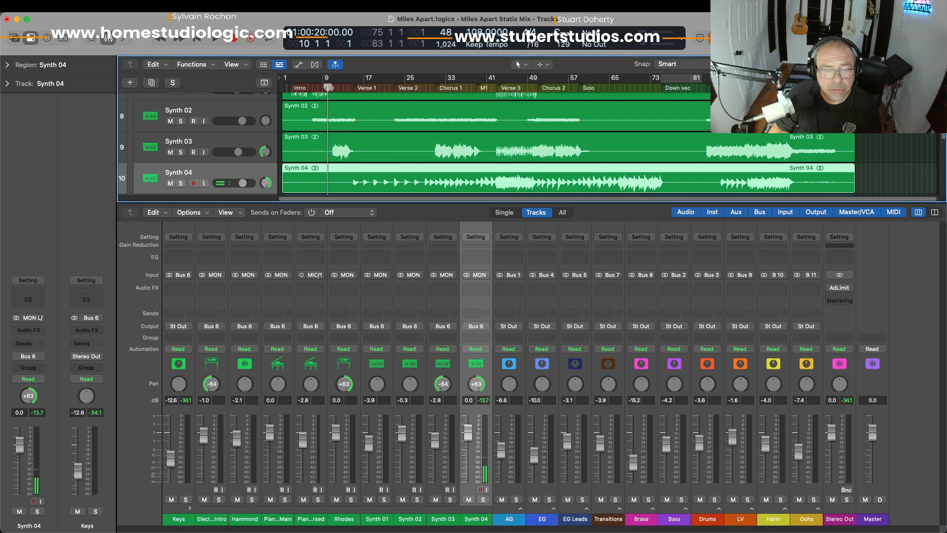
pyautogui.press('space')
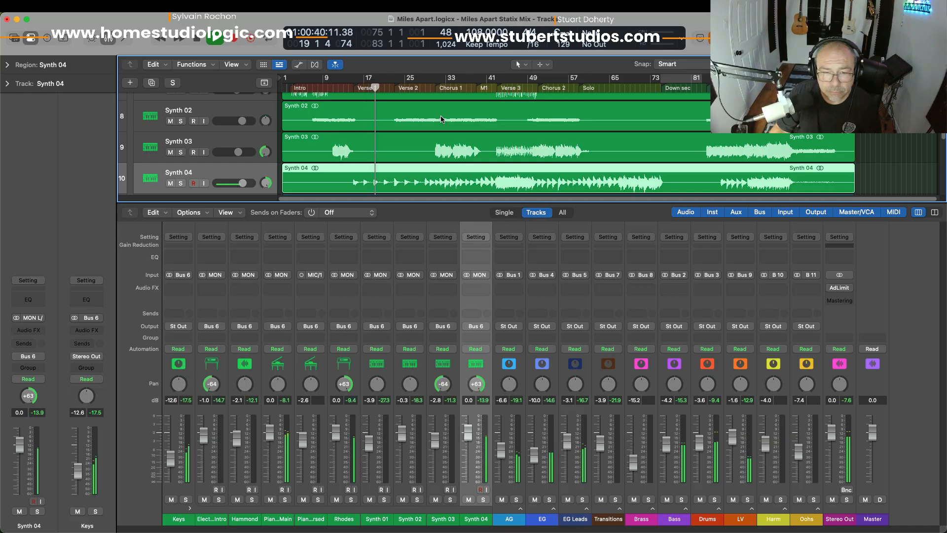
pyautogui.click(434, 87)
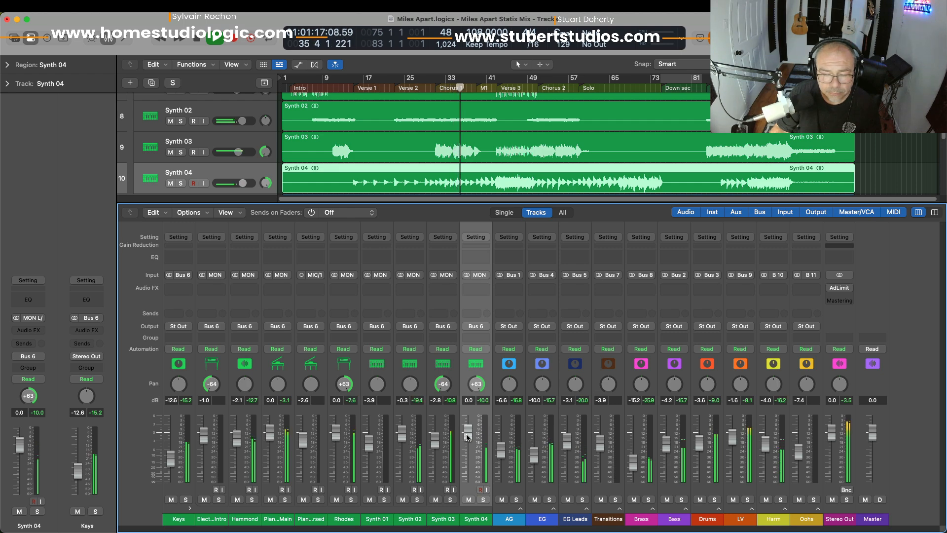
pyautogui.moveTo(467, 428); pyautogui.dragTo(468, 442)
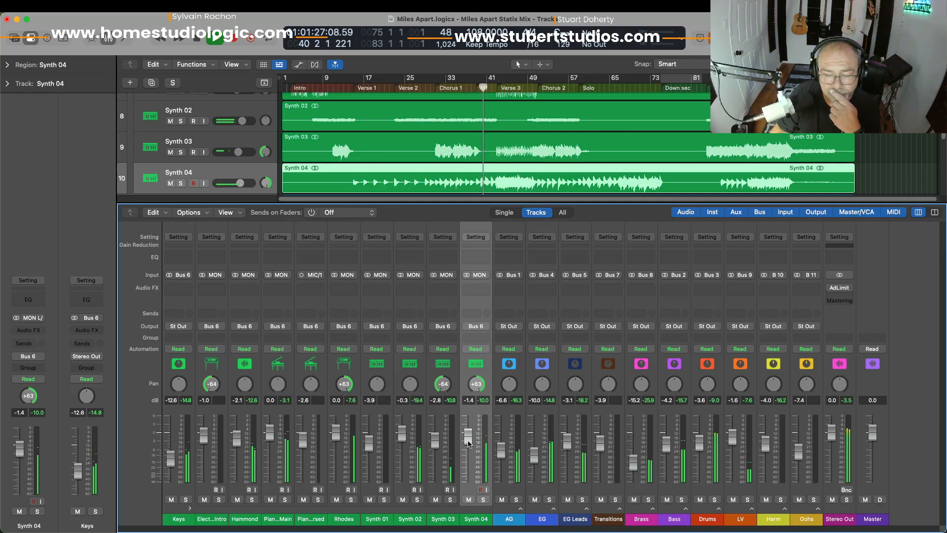
# Compare Synth 04 soloed and in the full mix through the end of Chorus 1 and into Verse 3
pyautogui.click(483, 499)
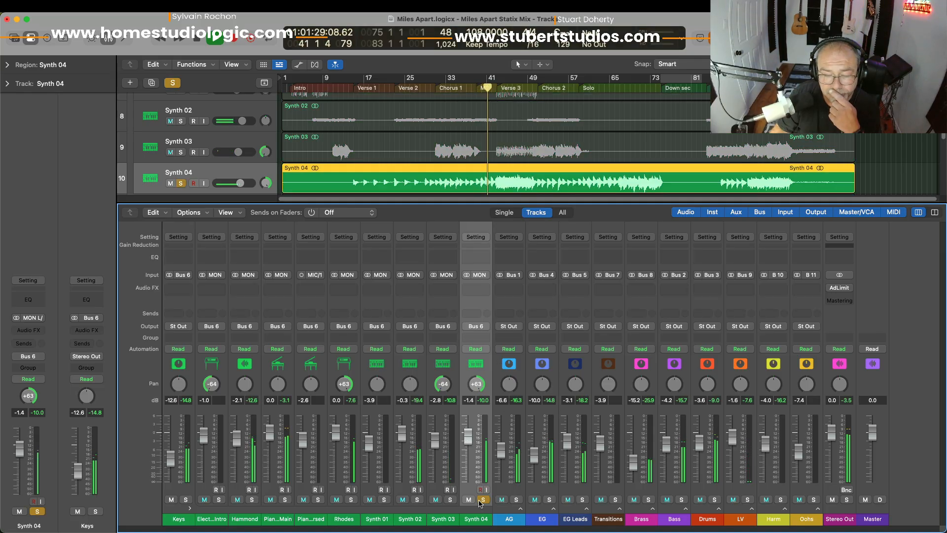
pyautogui.click(482, 500)
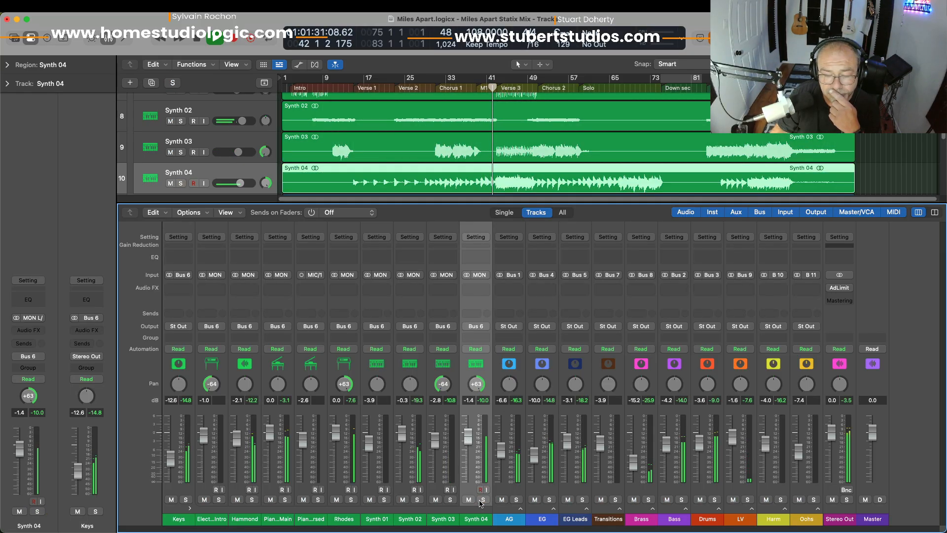
pyautogui.click(482, 500)
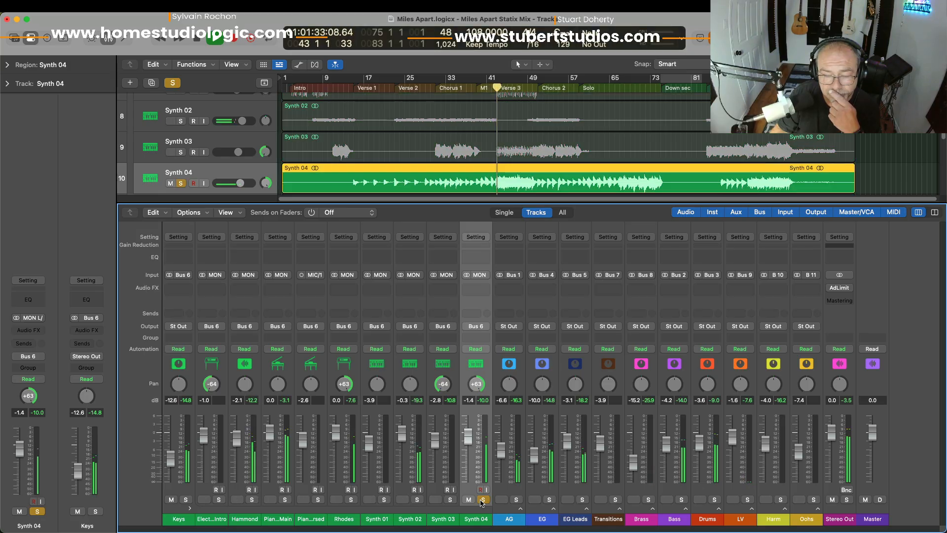
pyautogui.click(483, 500)
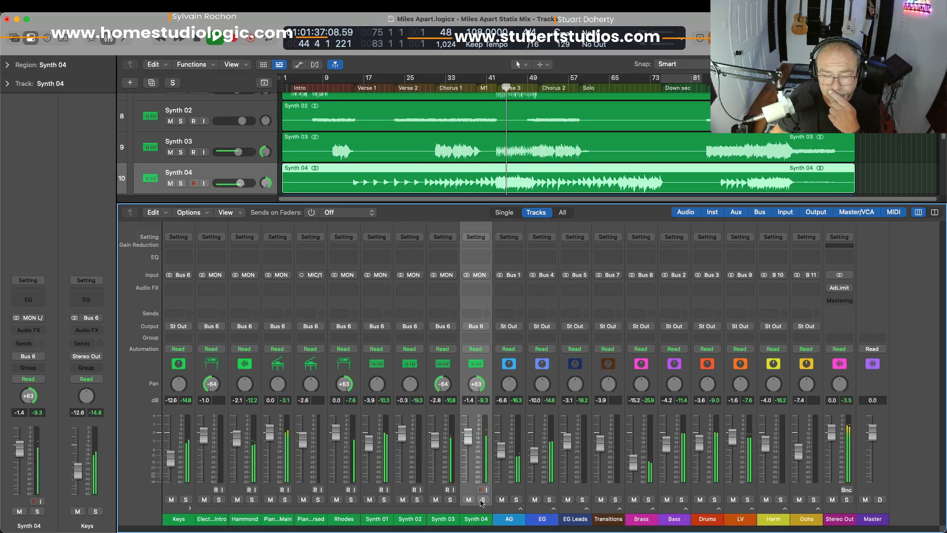
# Audition Synth 03 soloed and in the mix from Verse 3, and raise its fader to -0.8 dB
pyautogui.click(483, 499)
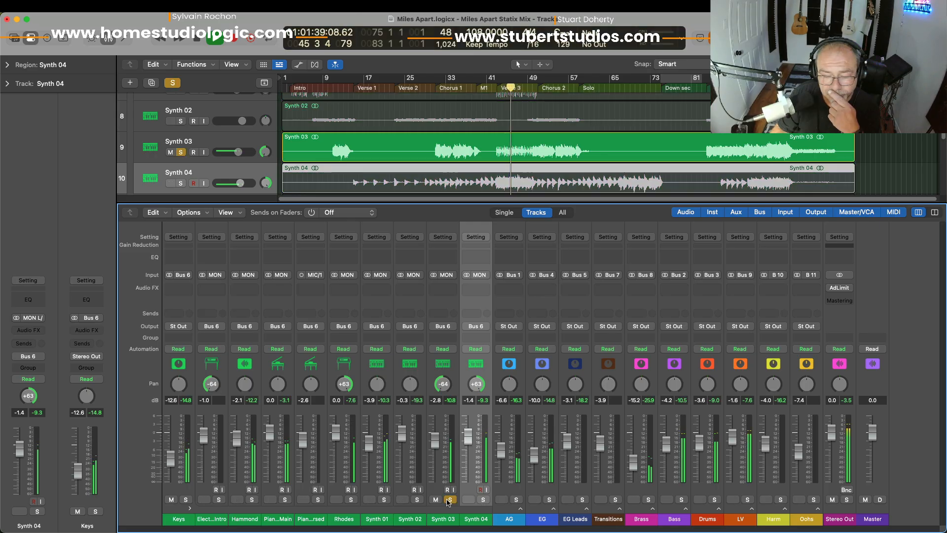
pyautogui.click(483, 499)
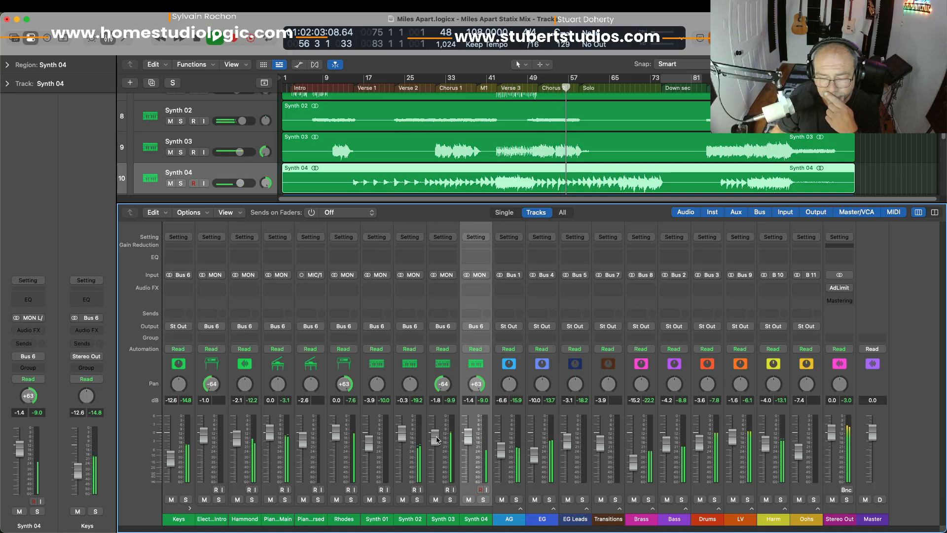
pyautogui.moveTo(435, 437); pyautogui.dragTo(436, 434)
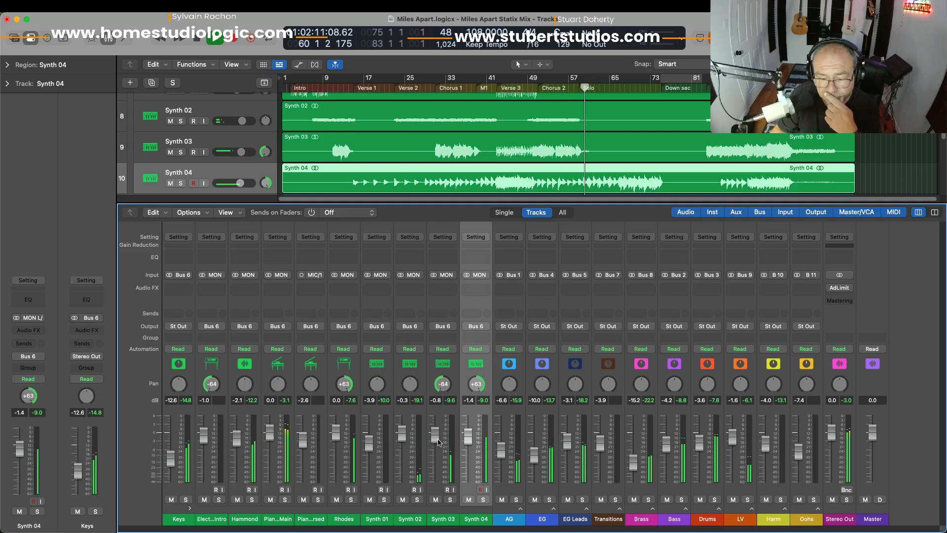
# Check Synth 04 soloed and in the mix at the Solo section, and raise its fader to -0.6 dB
pyautogui.click(484, 500)
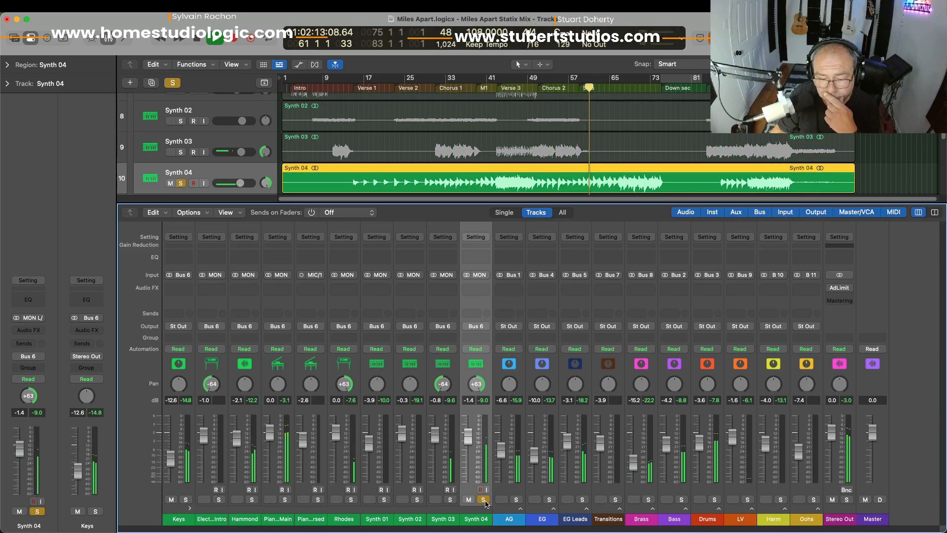
pyautogui.click(483, 500)
pyautogui.moveTo(465, 437); pyautogui.dragTo(465, 436)
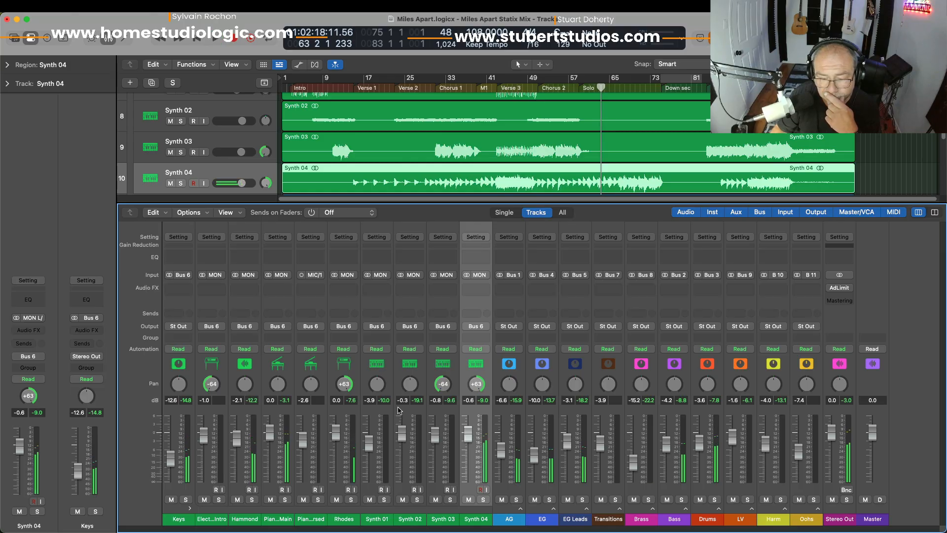
# Try the Synth 04 channel with its pan reset to centre
pyautogui.click(403, 412)
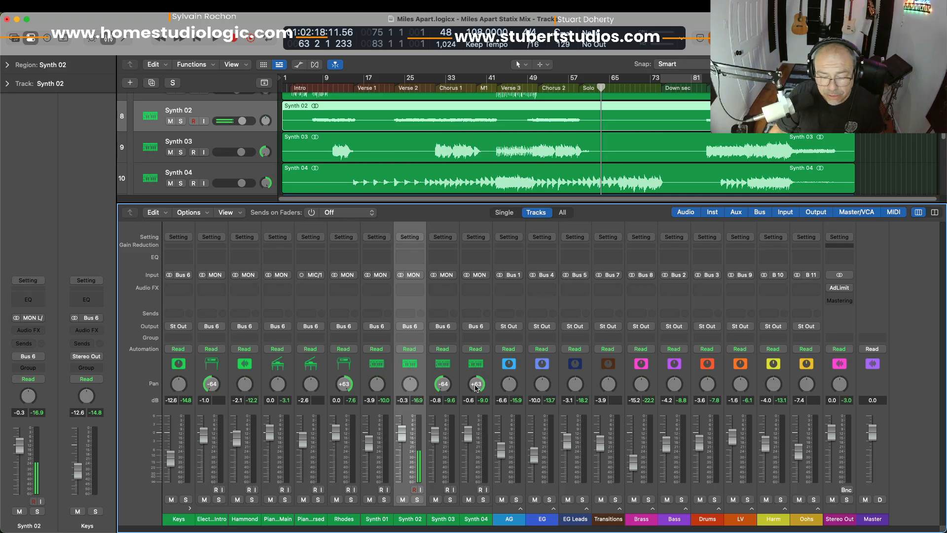
pyautogui.click(488, 394)
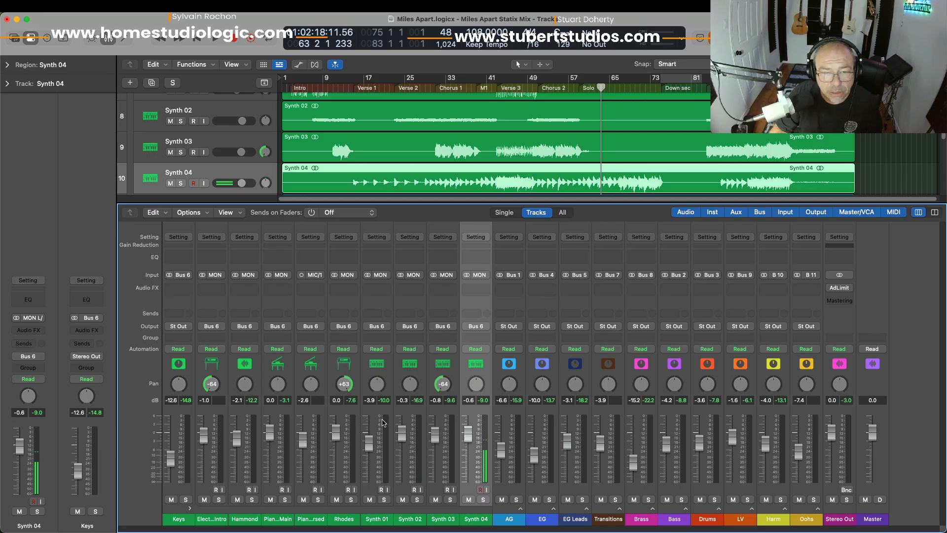
# Select the Synth 02 channel and play it from bar 23, first soloed and then in the mix
pyautogui.click(404, 412)
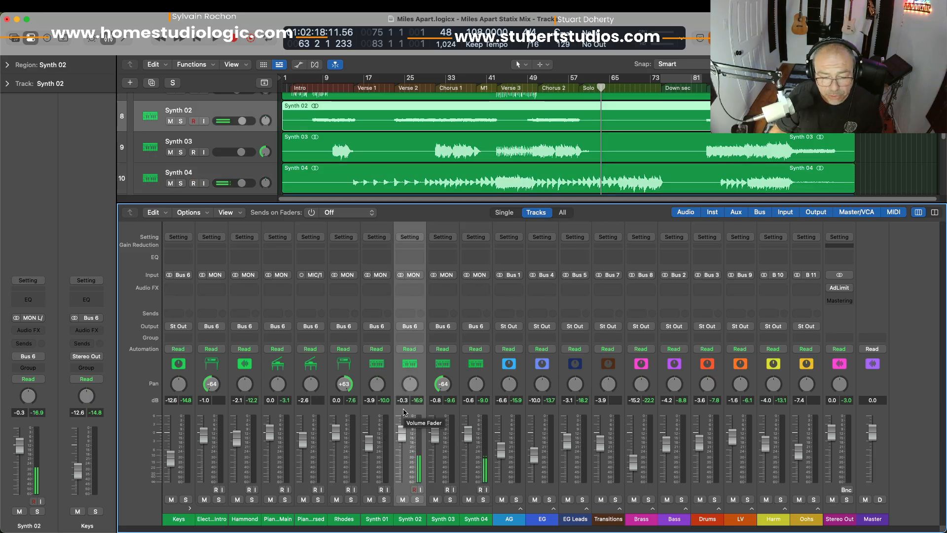
pyautogui.click(394, 87)
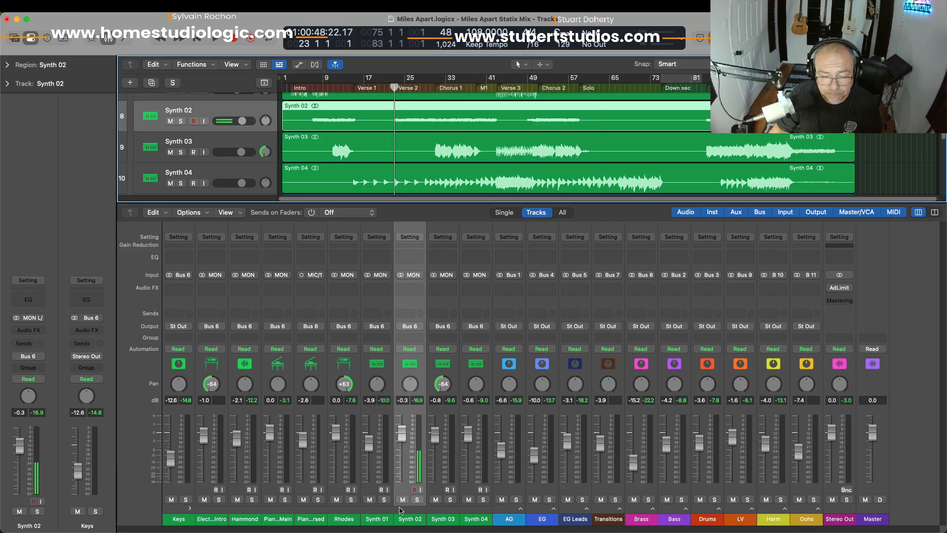
pyautogui.click(416, 500)
pyautogui.press('space')
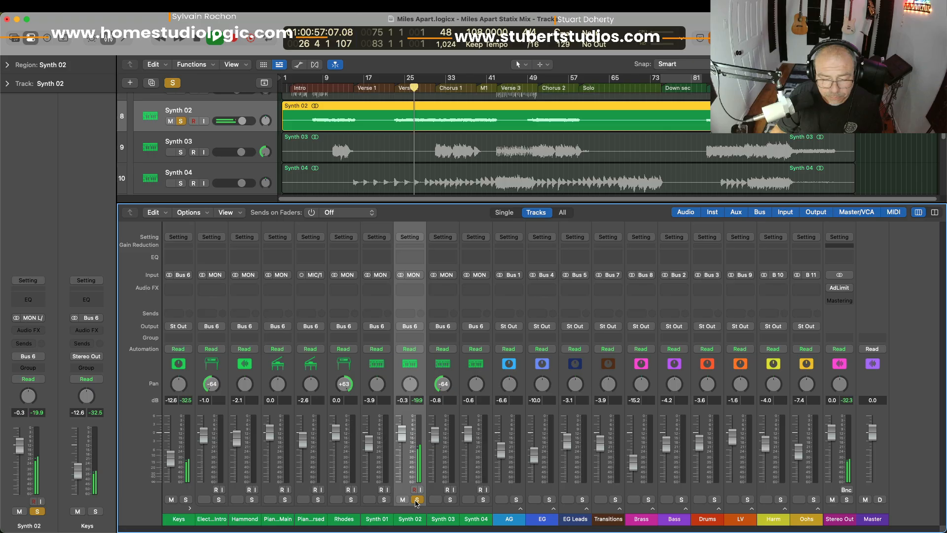
pyautogui.click(417, 500)
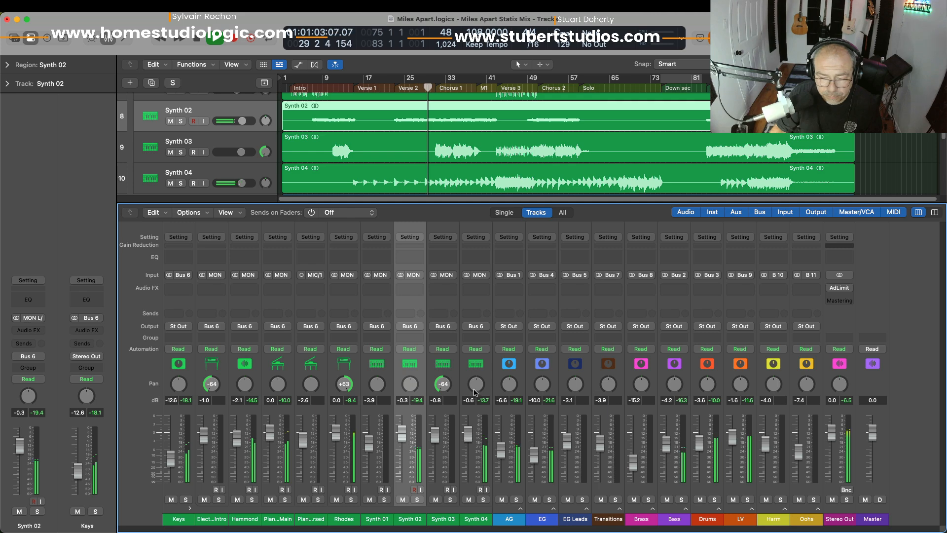
# Compare the centred Synth 04 soloed and in the mix through Chorus 1, alongside the Synth 01 and Synth 03 channels
pyautogui.click(483, 500)
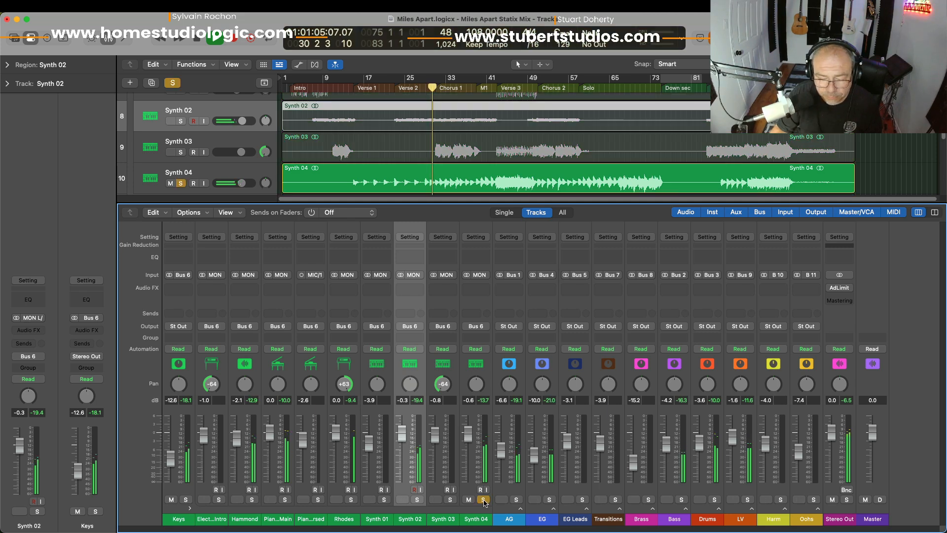
pyautogui.click(484, 501)
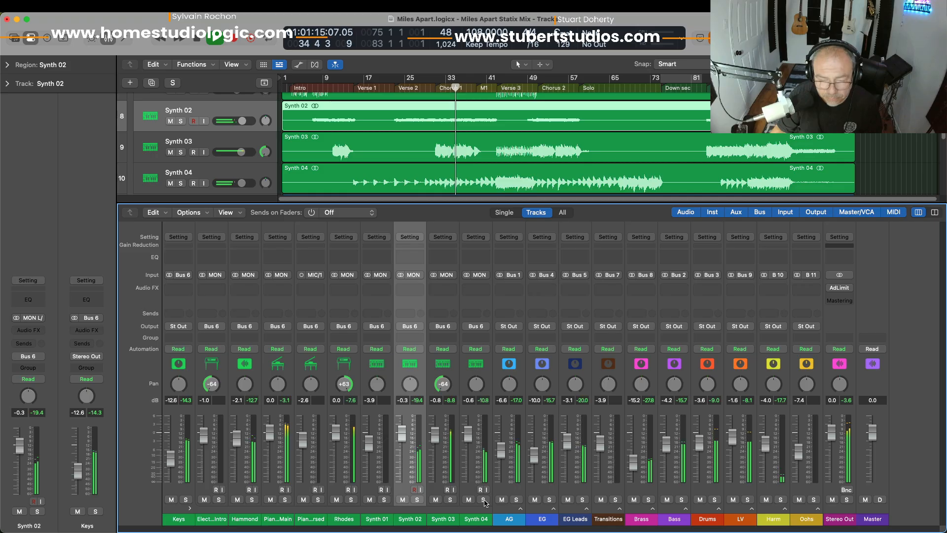
pyautogui.click(385, 414)
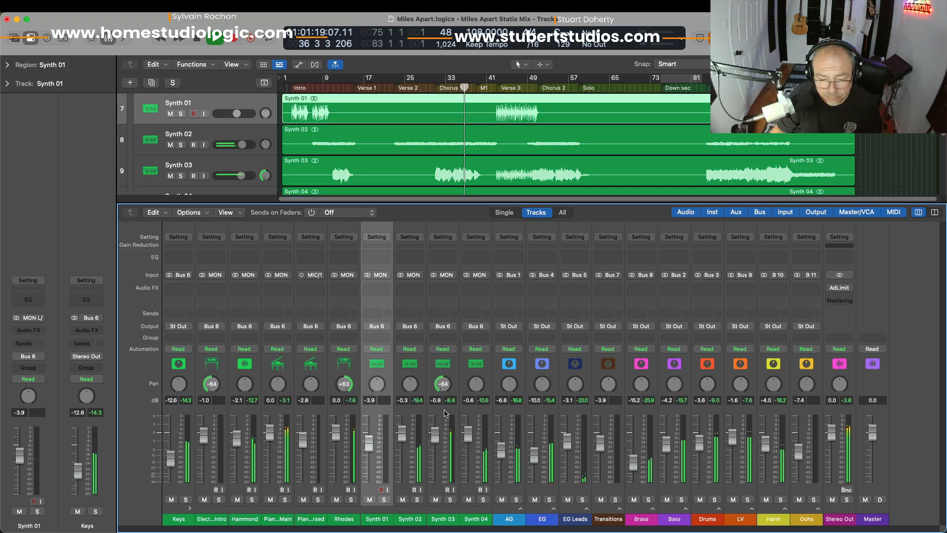
pyautogui.click(445, 414)
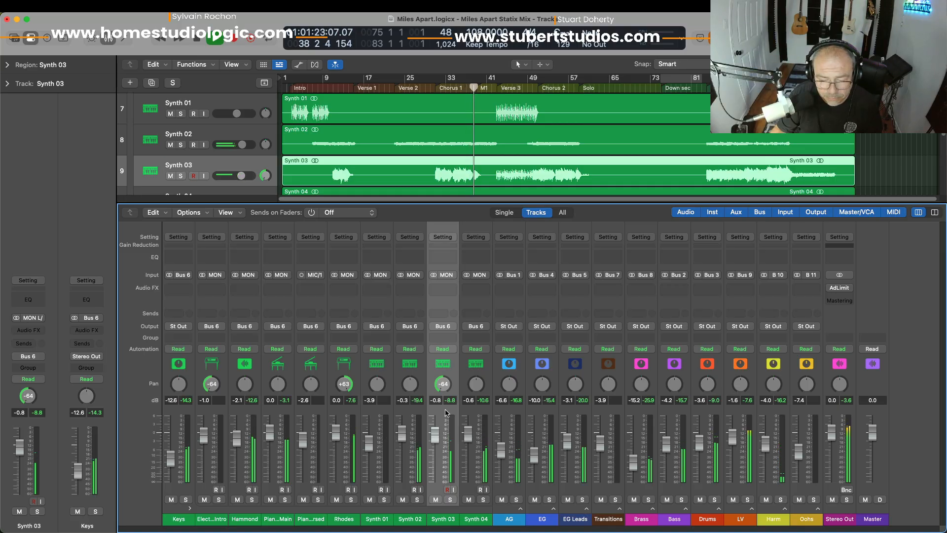
pyautogui.click(483, 499)
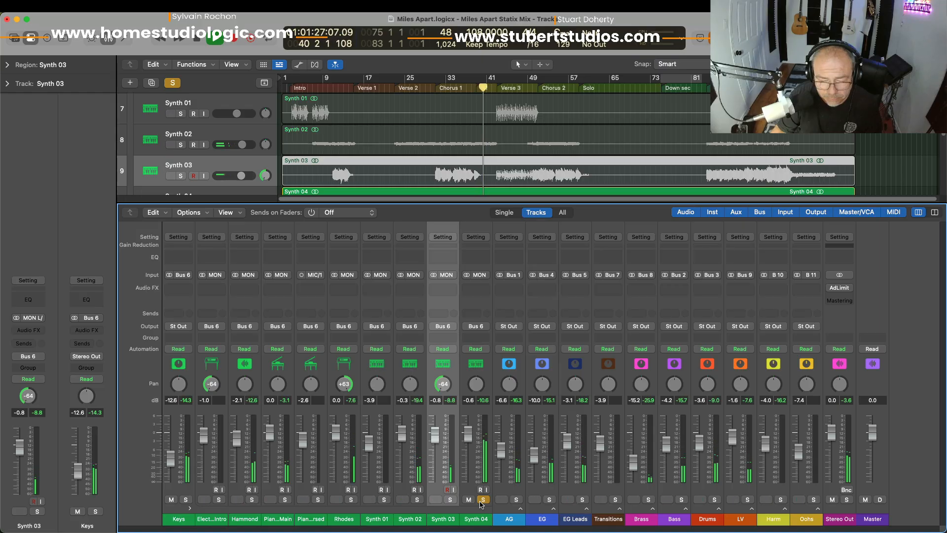
pyautogui.click(483, 500)
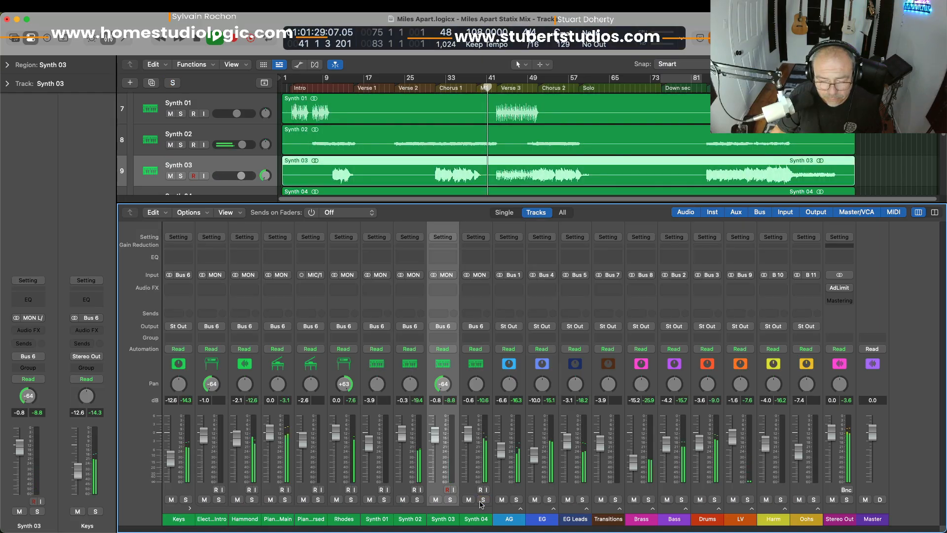
# Solo the Synth 04 channel, pan it to +63, and take it out of solo
pyautogui.click(483, 500)
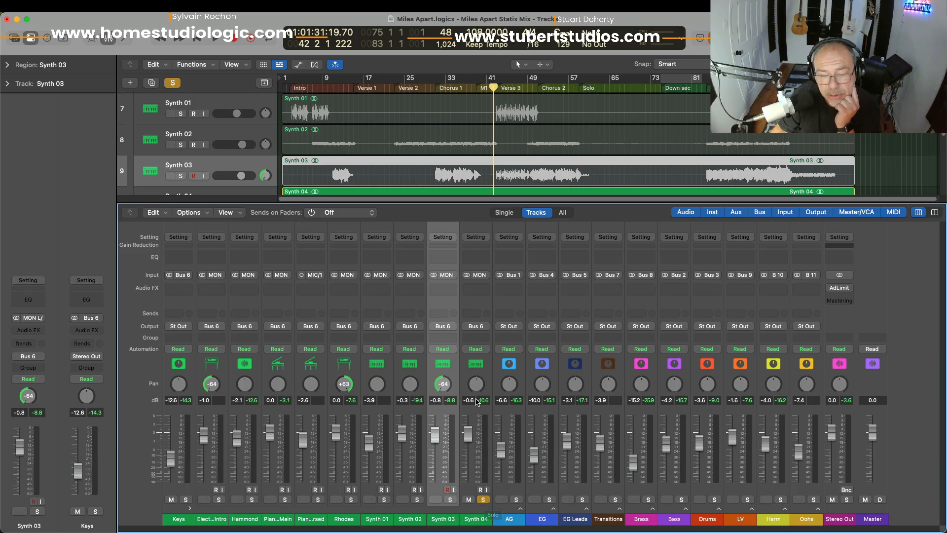
pyautogui.moveTo(477, 388); pyautogui.dragTo(476, 357)
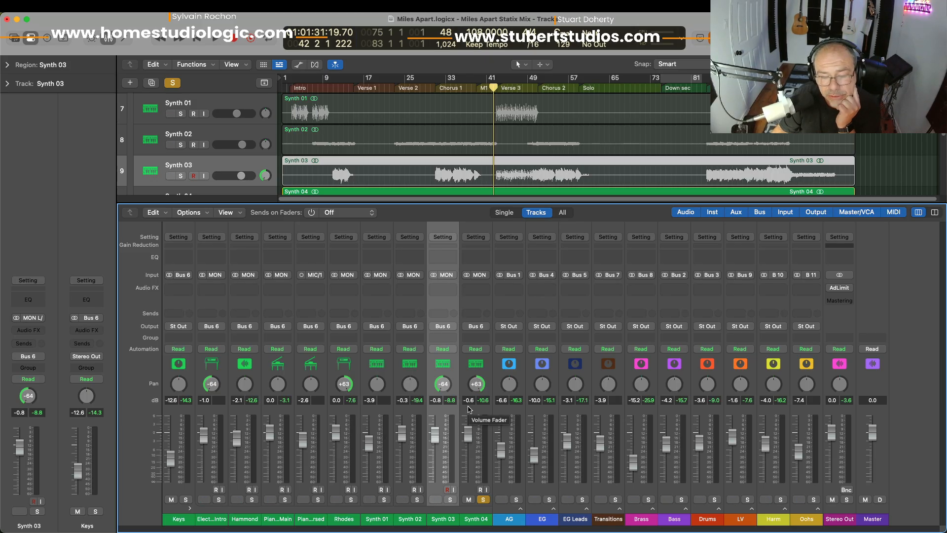
pyautogui.click(484, 499)
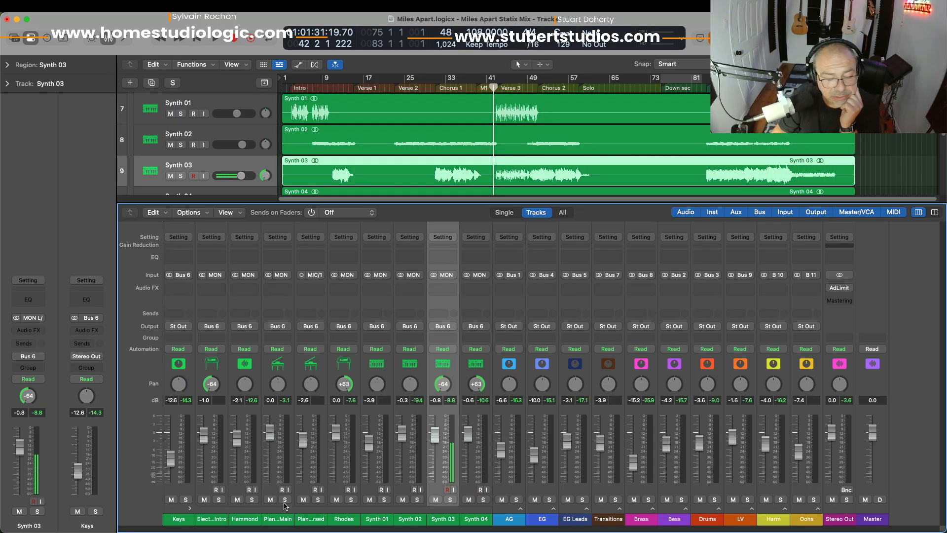
# Collapse the Keys stack and expand the AG stack, bringing its three acoustic guitar tracks into view
pyautogui.click(190, 509)
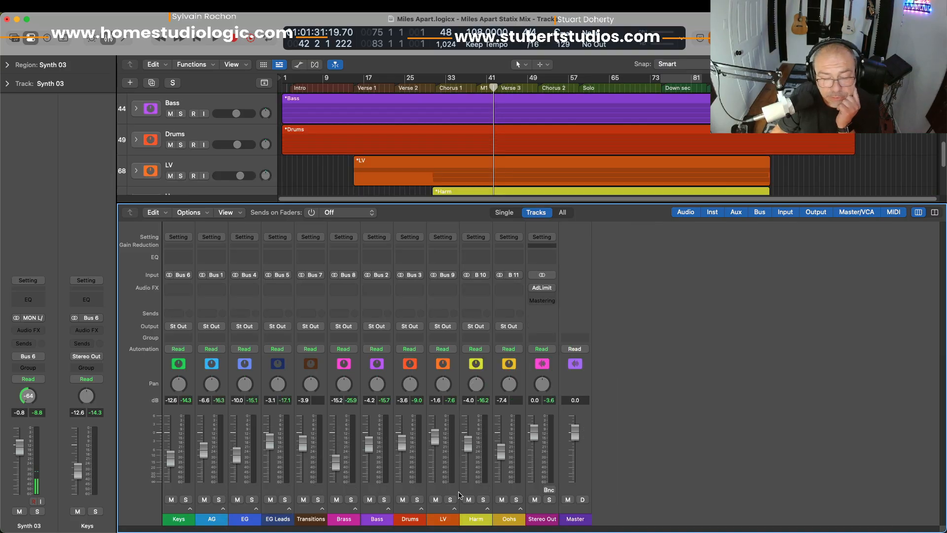
pyautogui.click(223, 510)
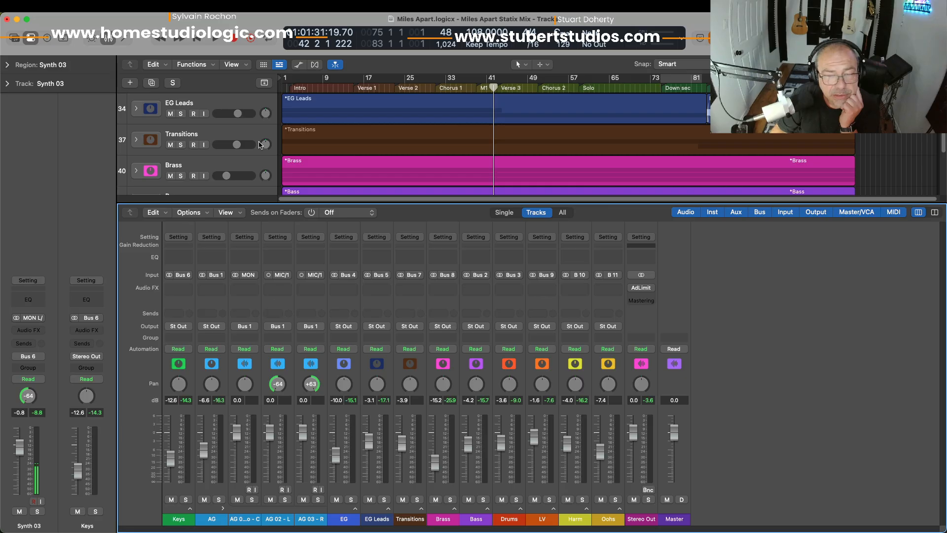
pyautogui.scroll(-3, 260, 145)
pyautogui.scroll(10, 259, 144)
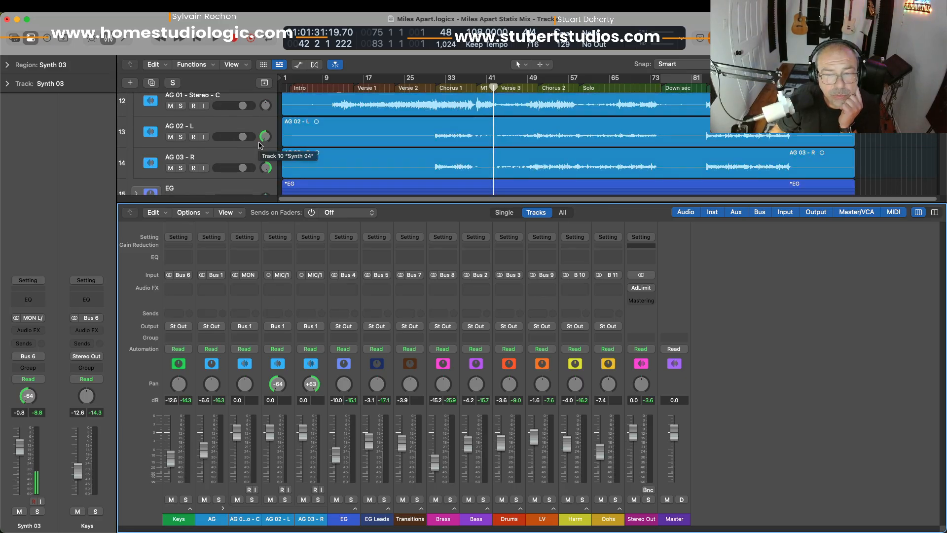
pyautogui.scroll(1, 260, 145)
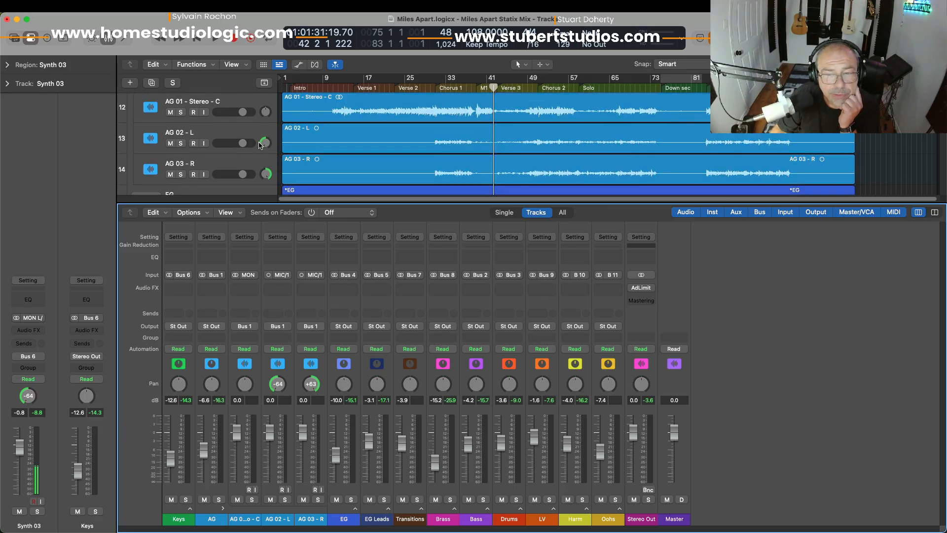
# Play the acoustic guitars in the mix from bar 11, solo the AG stack, and continue listening from Chorus 1
pyautogui.click(333, 88)
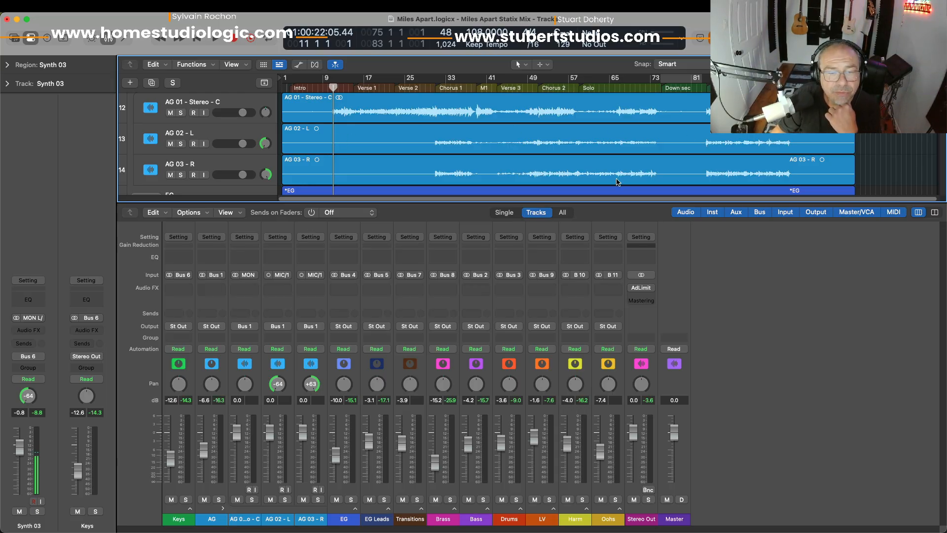
pyautogui.press('space')
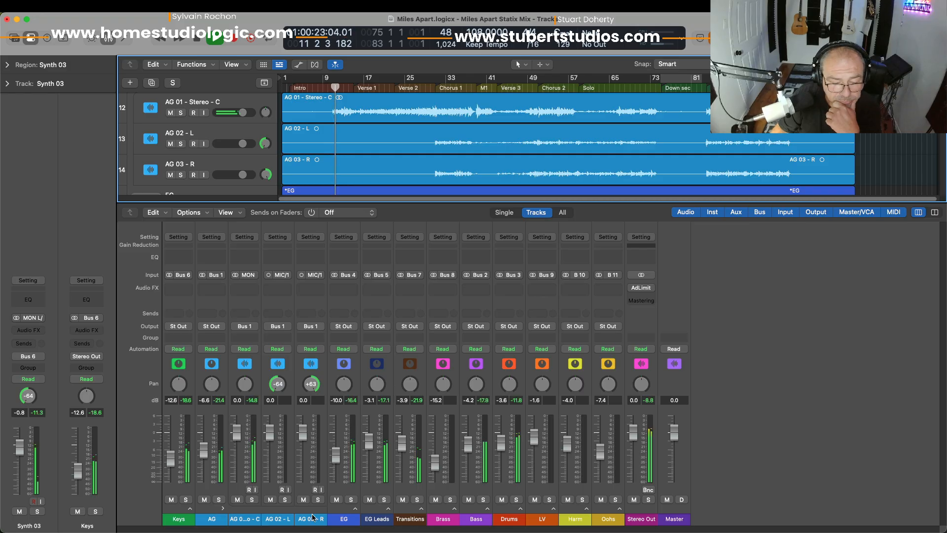
pyautogui.click(219, 500)
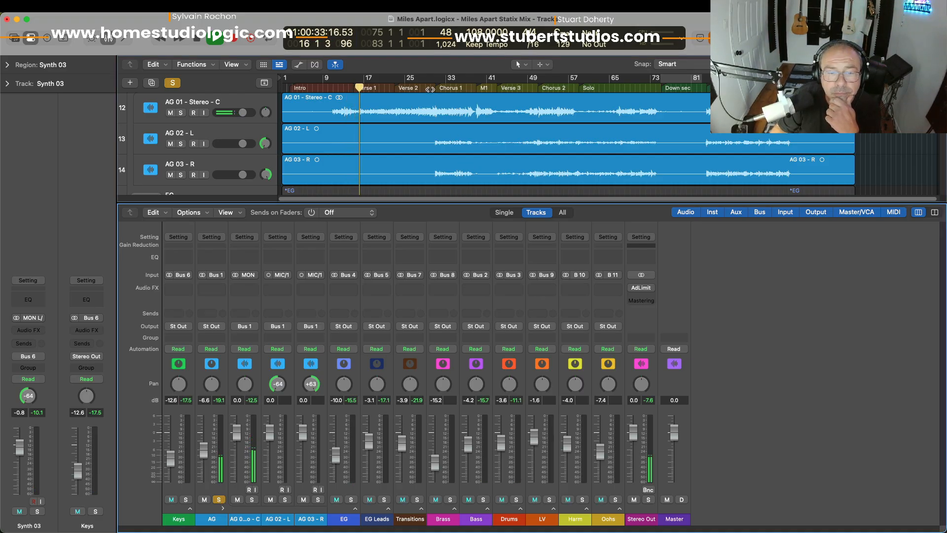
pyautogui.click(430, 89)
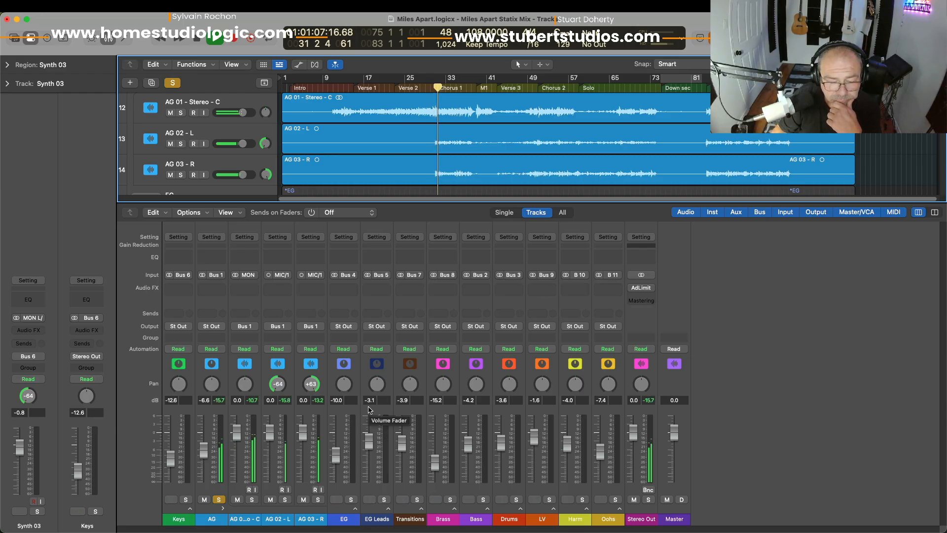
# Raise the AG stack fader to -5.8 dB while comparing the stack soloed and in the mix
pyautogui.moveTo(202, 449); pyautogui.dragTo(202, 444)
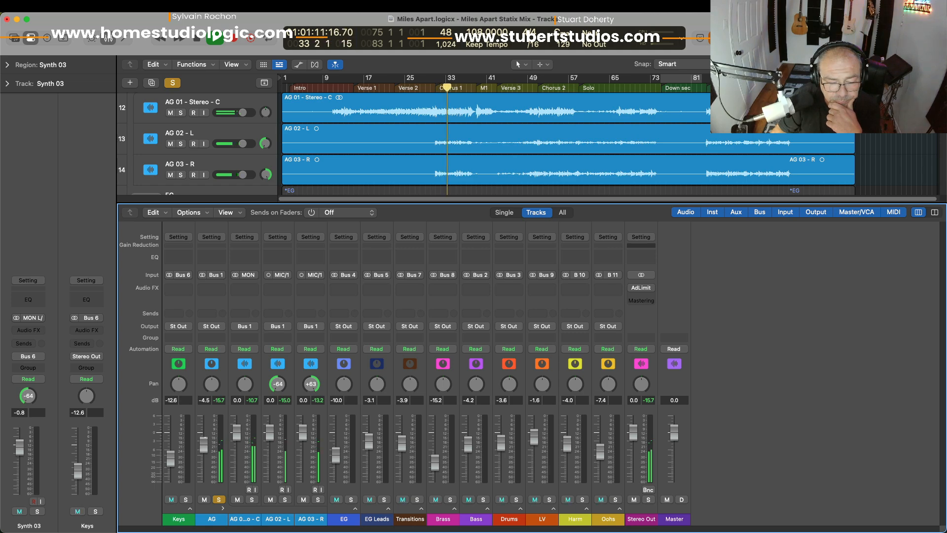
pyautogui.click(219, 500)
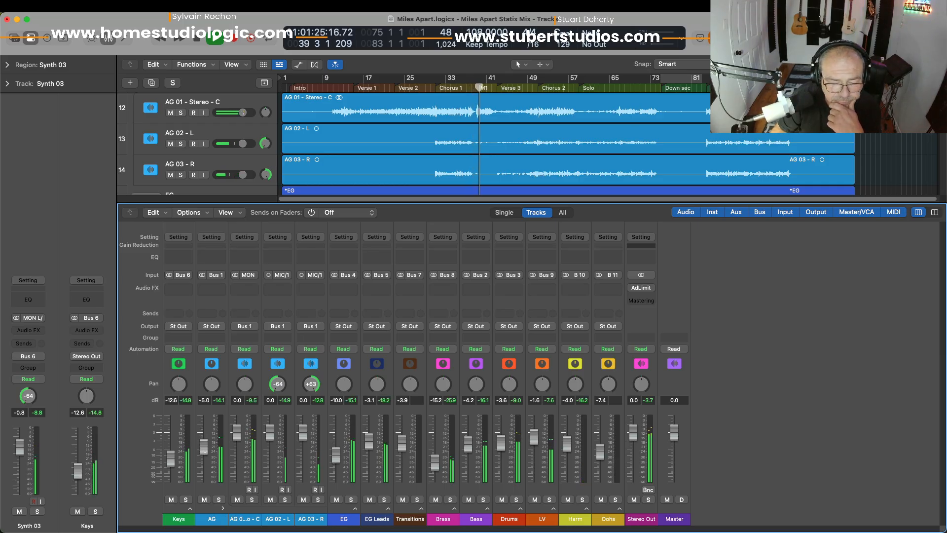
pyautogui.click(217, 500)
pyautogui.click(217, 500)
pyautogui.click(217, 500)
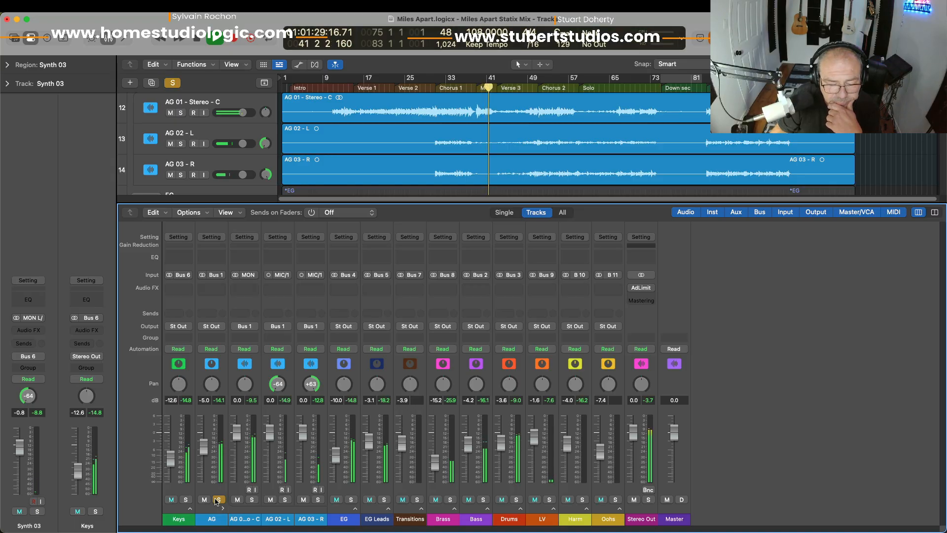
pyautogui.click(217, 500)
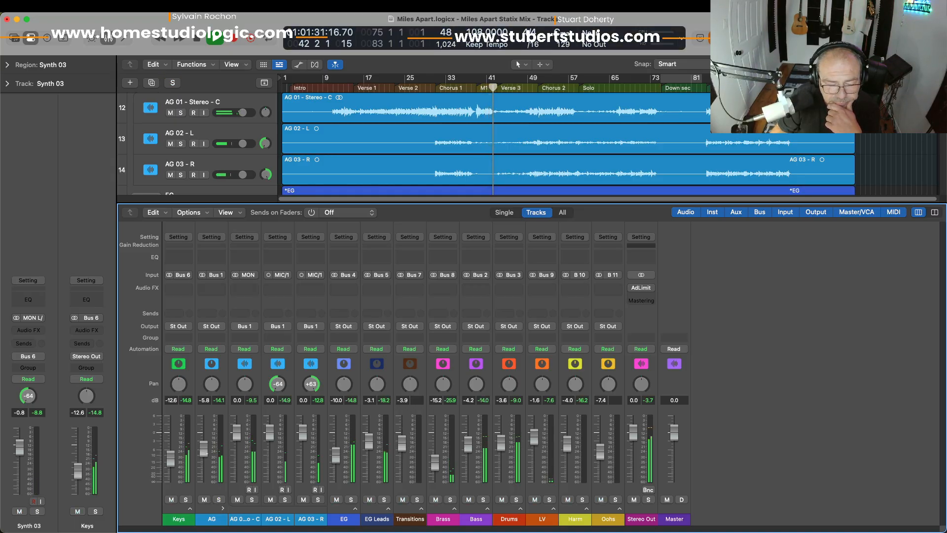
# Collapse the AG stack, then expand and solo the EG stack
pyautogui.click(223, 508)
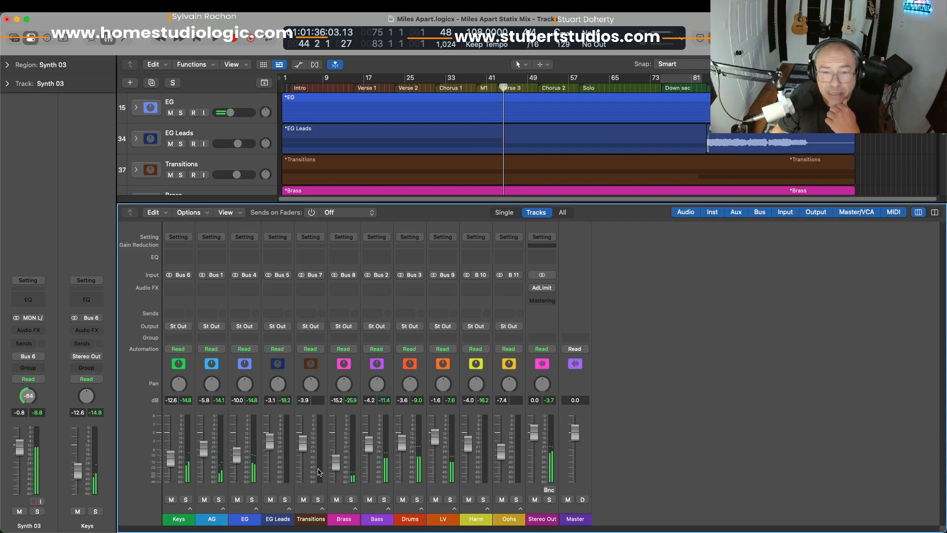
pyautogui.click(255, 509)
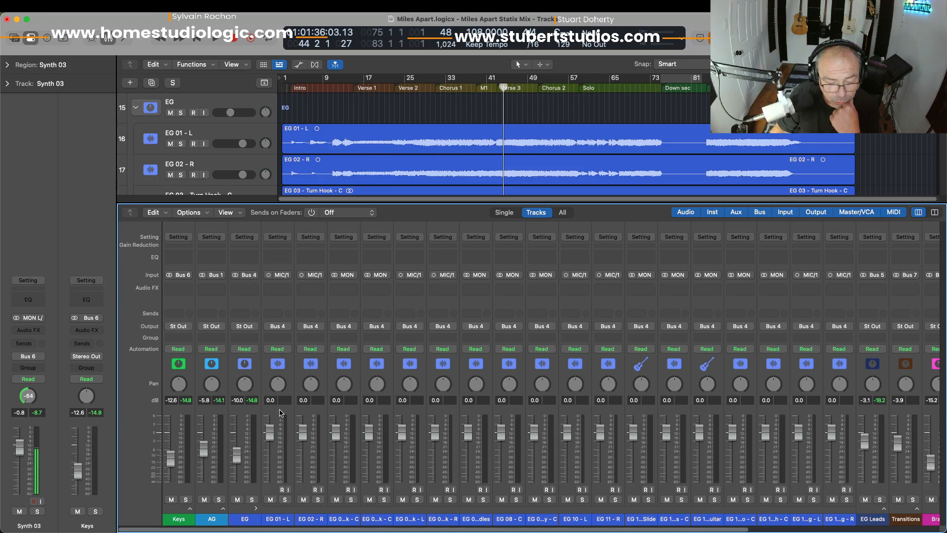
pyautogui.click(252, 499)
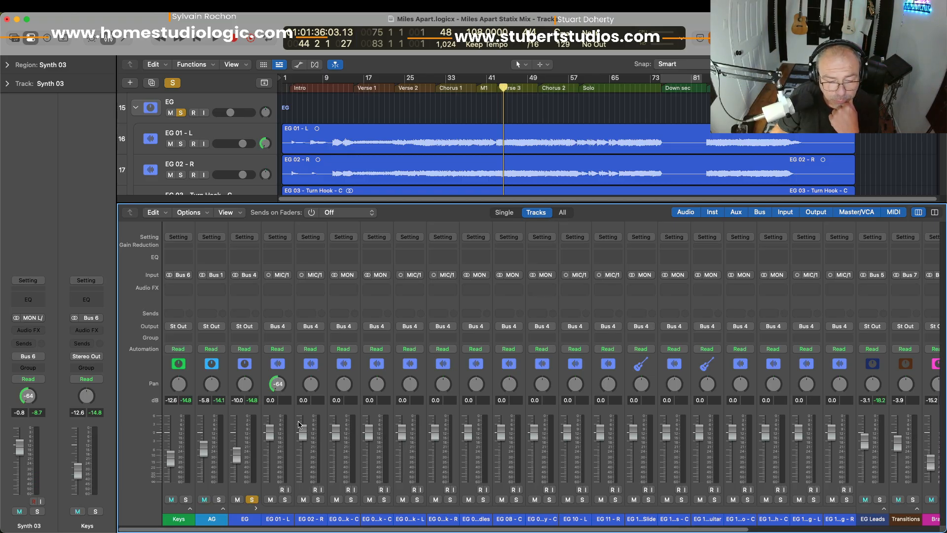
# Pan the EG stack's L/R channel pairs apart, with each L channel at -64 and each R channel at +63
pyautogui.moveTo(303, 392); pyautogui.dragTo(335, 358)
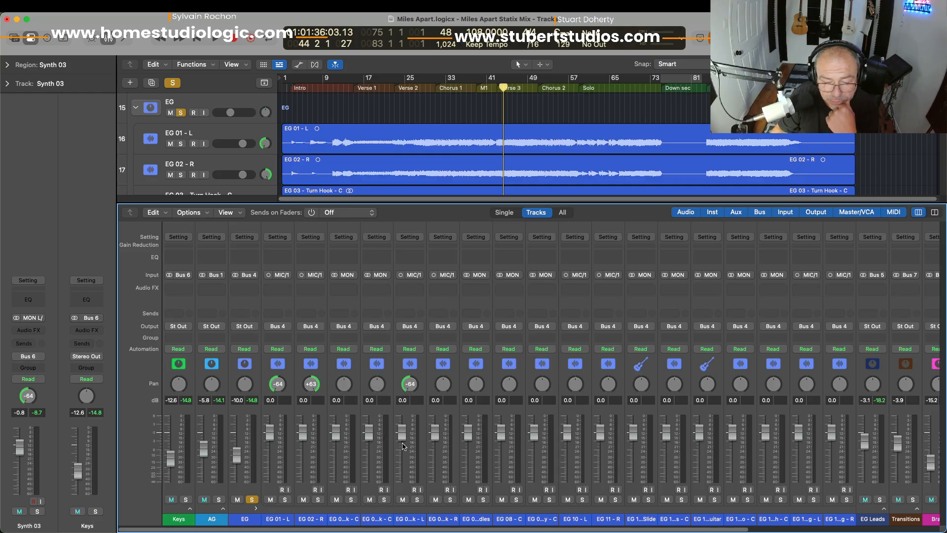
pyautogui.moveTo(449, 393); pyautogui.dragTo(450, 365)
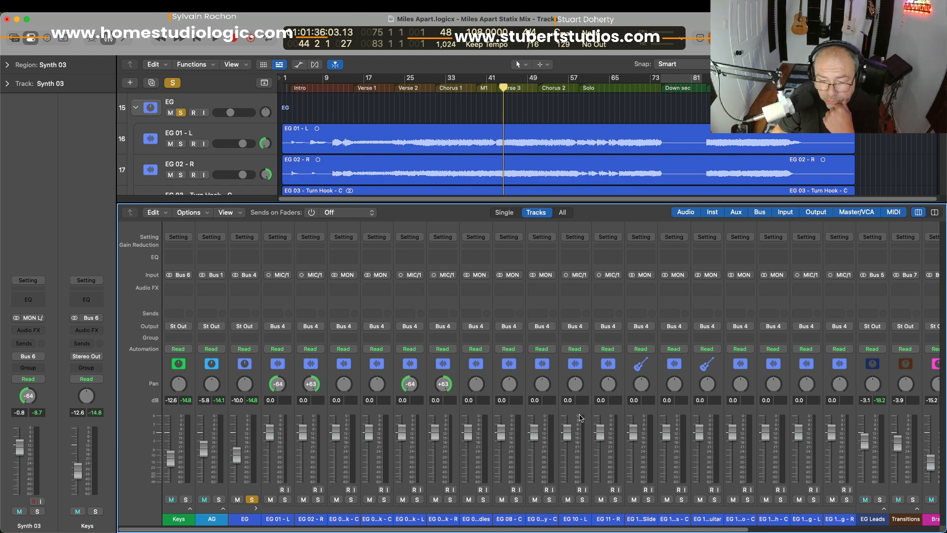
pyautogui.moveTo(576, 388); pyautogui.dragTo(579, 419)
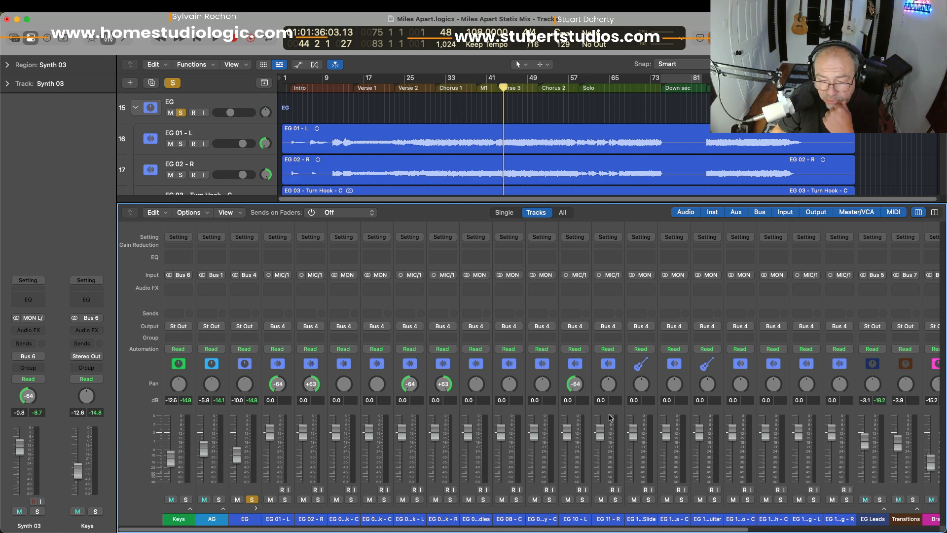
pyautogui.moveTo(609, 392); pyautogui.dragTo(609, 380)
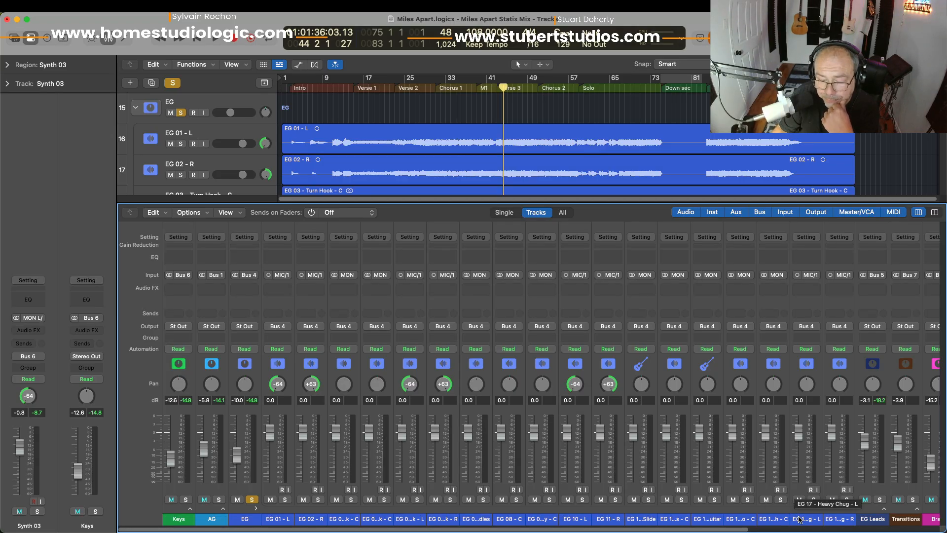
pyautogui.moveTo(807, 387); pyautogui.dragTo(803, 476)
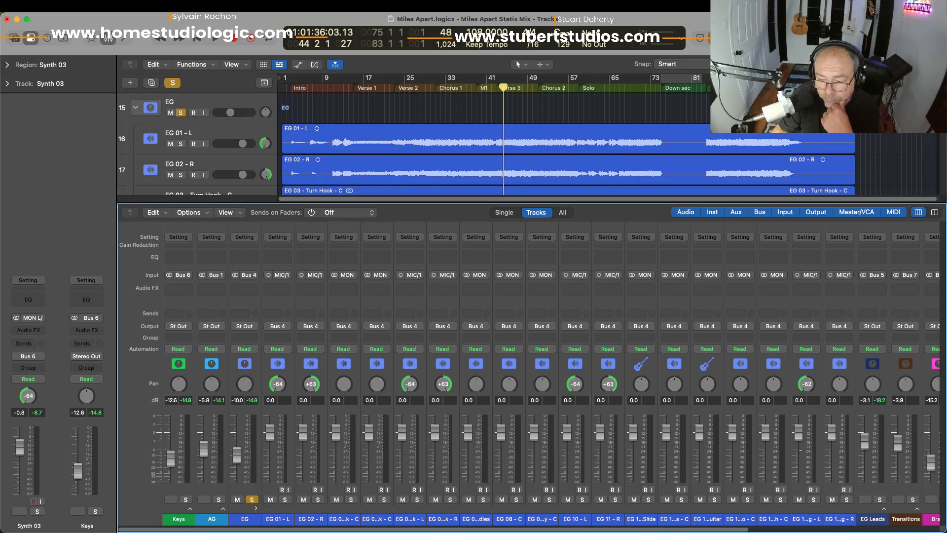
pyautogui.moveTo(841, 389); pyautogui.dragTo(841, 301)
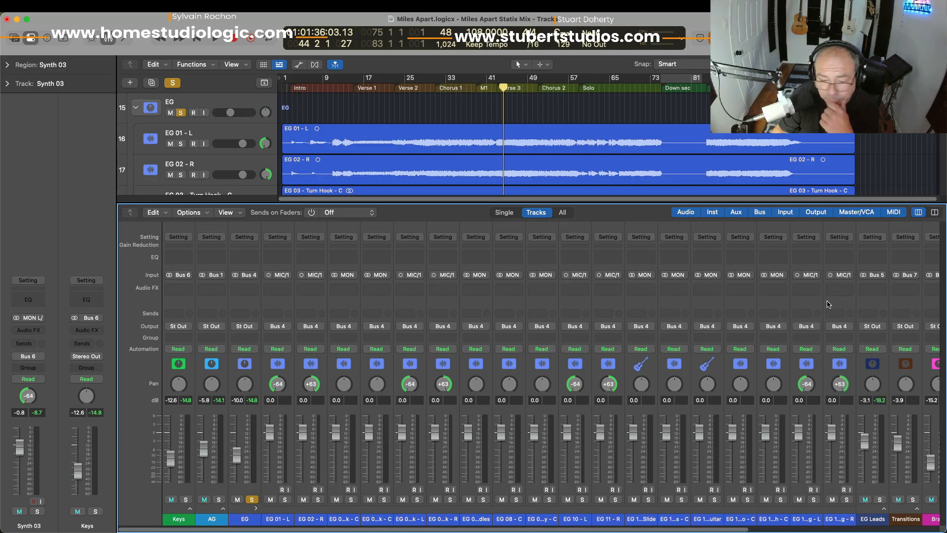
# Select EG 01 - L and EG 02 - R, take the EG stack out of solo, and play the two channels soloed through Chorus 1
pyautogui.click(277, 414)
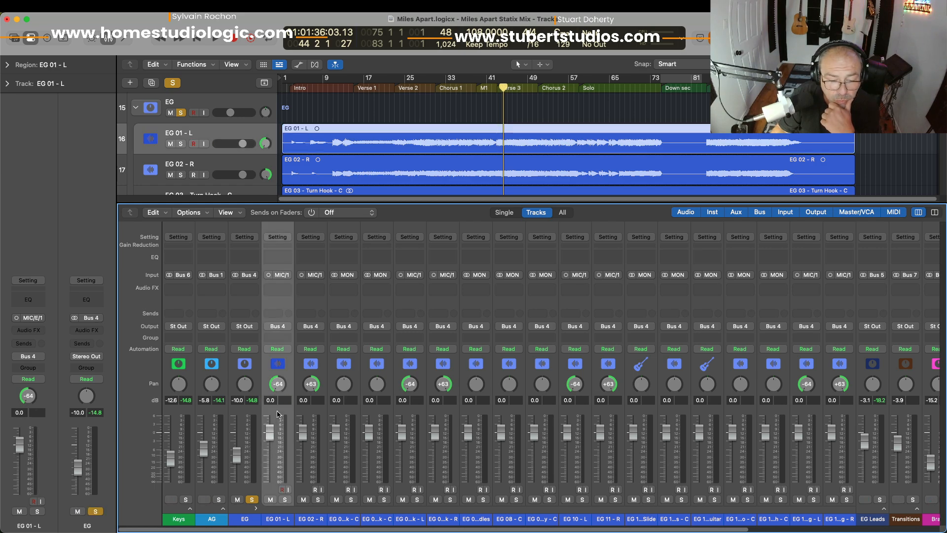
pyautogui.keyDown('shift'); pyautogui.click(314, 413); pyautogui.keyUp('shift')
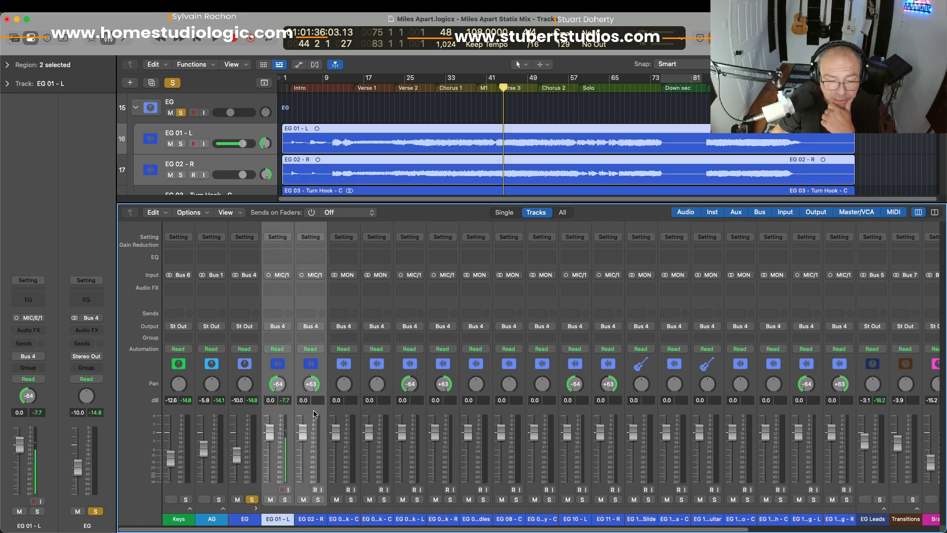
pyautogui.click(181, 114)
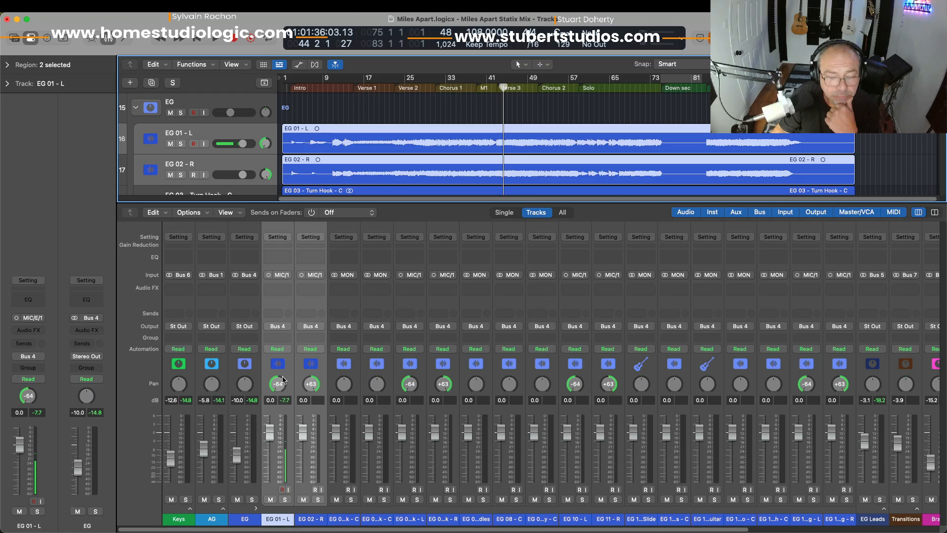
pyautogui.click(286, 500)
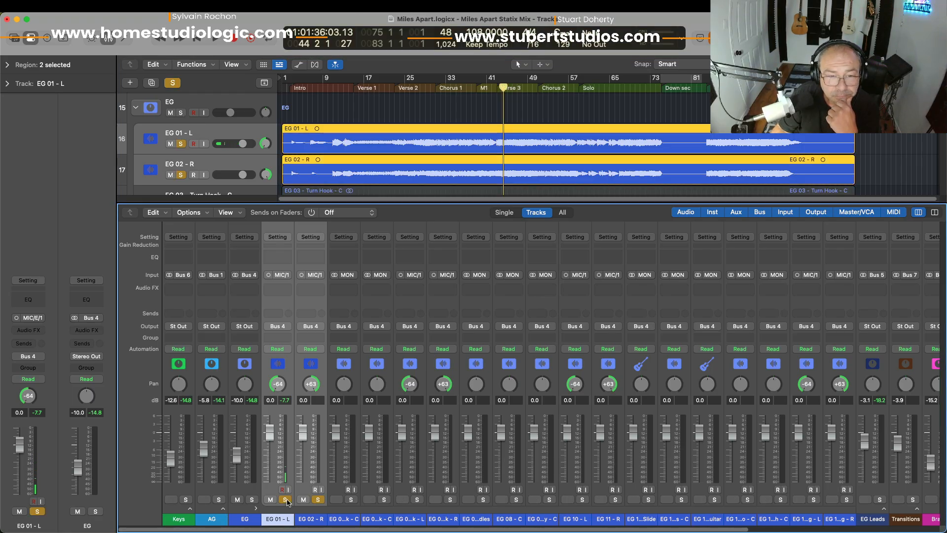
pyautogui.press('space')
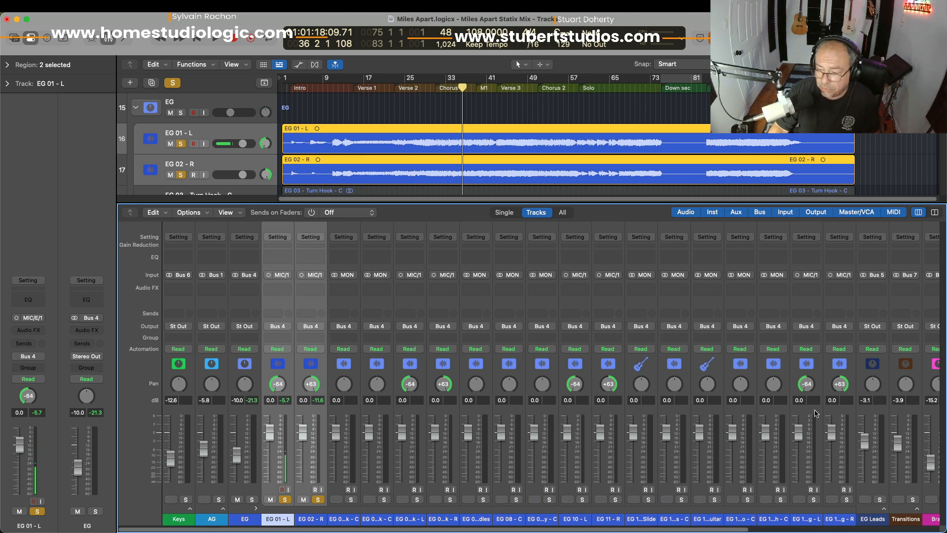
# Check the EG 17 and EG 18 Heavy Chug tracks, then reselect EG 01 - L and EG 02 - R
pyautogui.click(815, 414)
pyautogui.keyDown('shift'); pyautogui.click(838, 416); pyautogui.keyUp('shift')
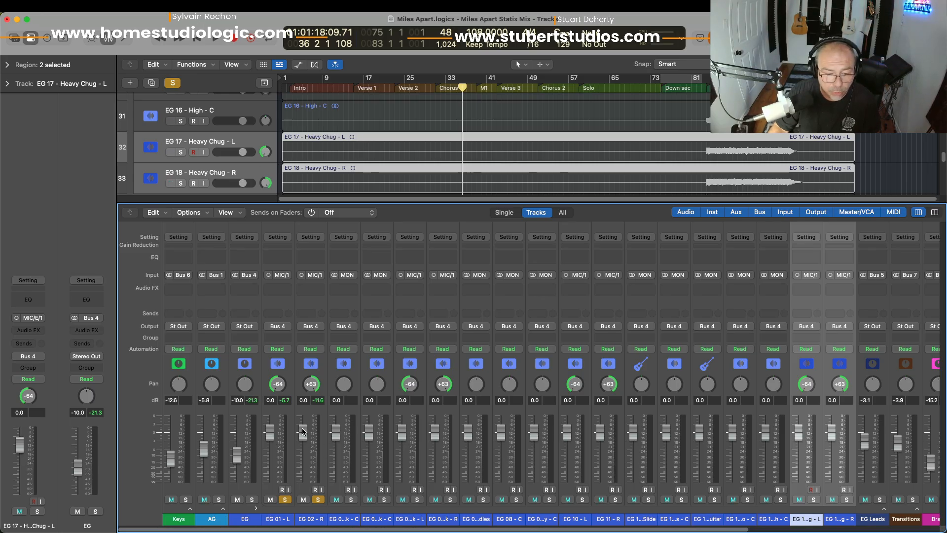
pyautogui.click(287, 419)
pyautogui.keyDown('shift'); pyautogui.click(314, 414); pyautogui.keyUp('shift')
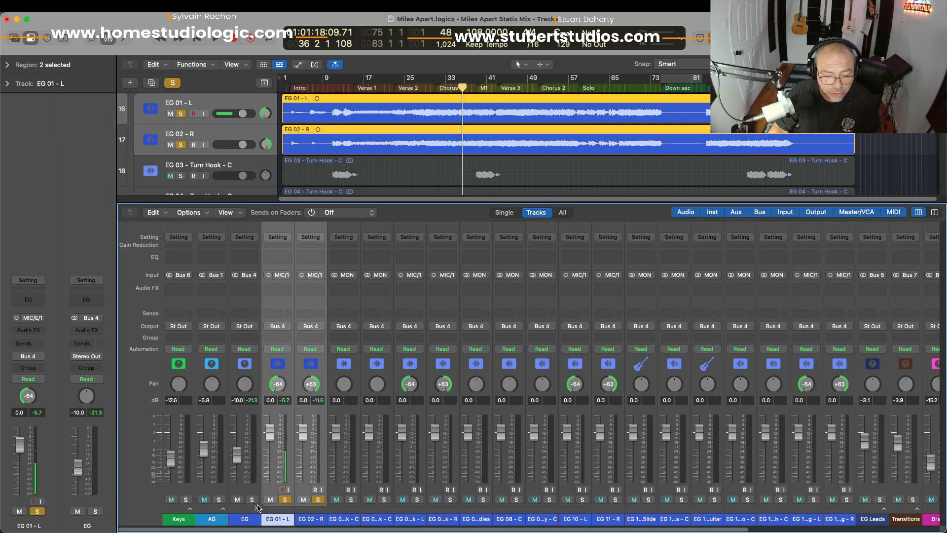
# Take EG 01 and EG 02 out of solo and mute all the other EG channels, from EG 03 through EG 18
pyautogui.click(284, 500)
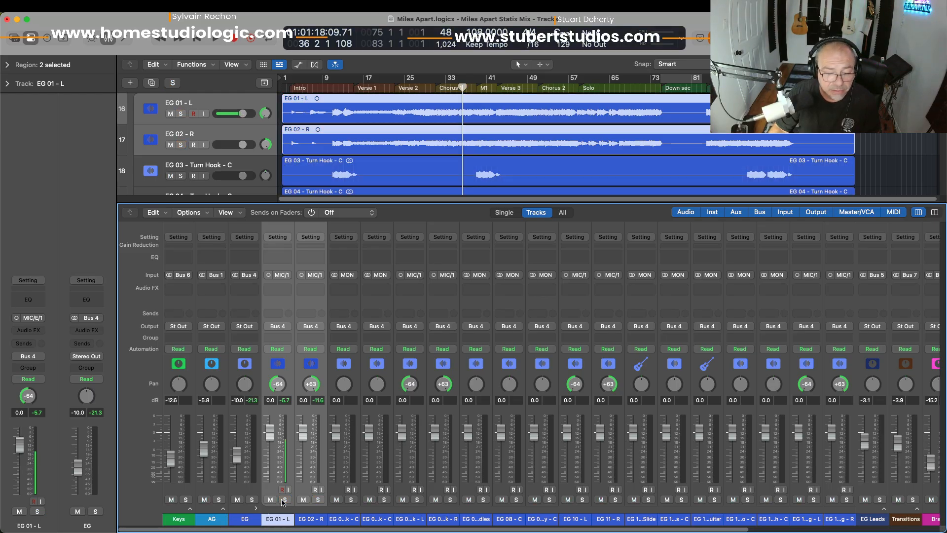
pyautogui.moveTo(336, 500); pyautogui.dragTo(395, 500)
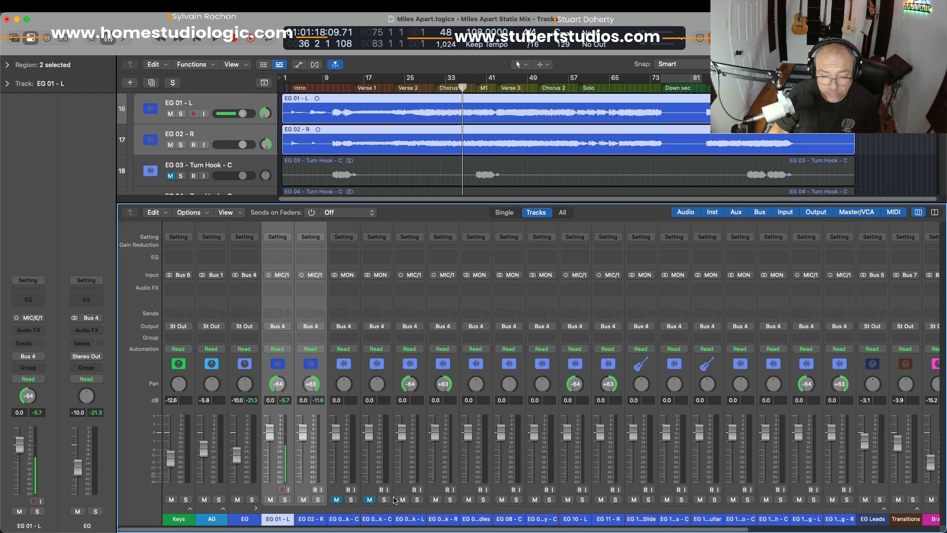
pyautogui.moveTo(542, 495); pyautogui.dragTo(743, 499)
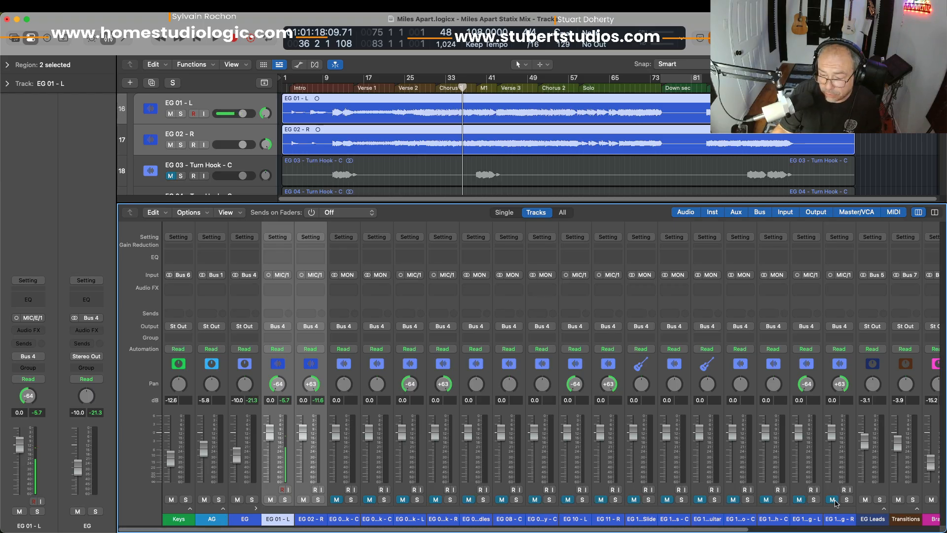
# Raise the EG stack to -5.6 dB and play Chorus 1, switching EG 01 and EG 02 in and out of solo
pyautogui.press('space')
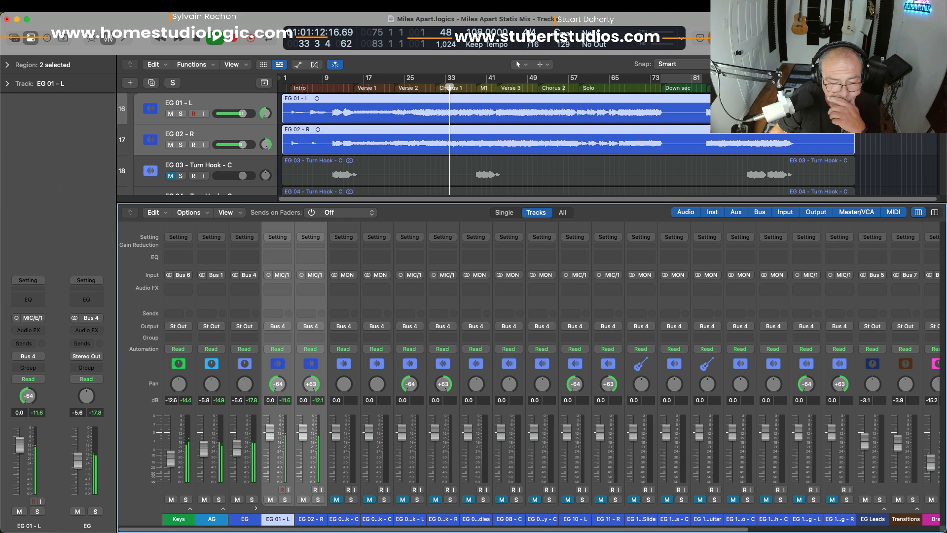
pyautogui.click(318, 499)
pyautogui.click(318, 500)
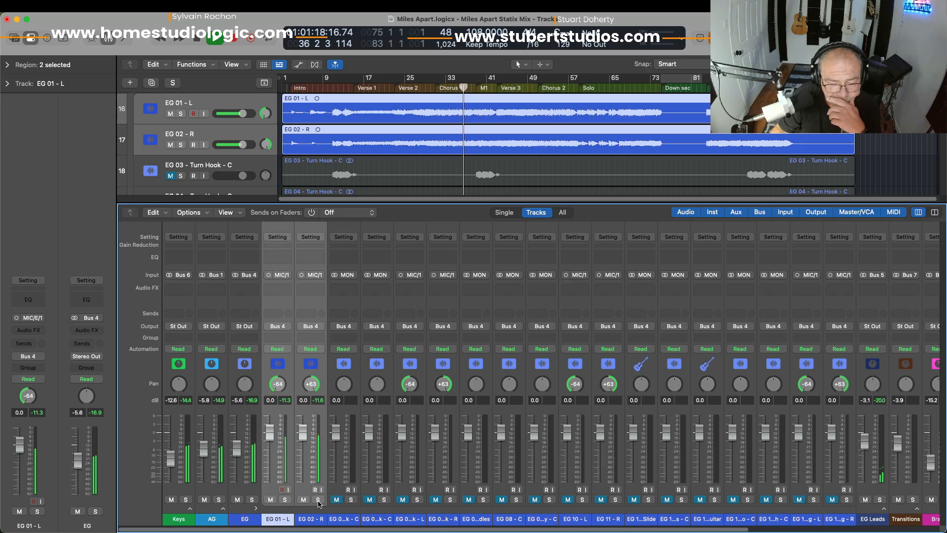
pyautogui.click(252, 500)
pyautogui.click(252, 500)
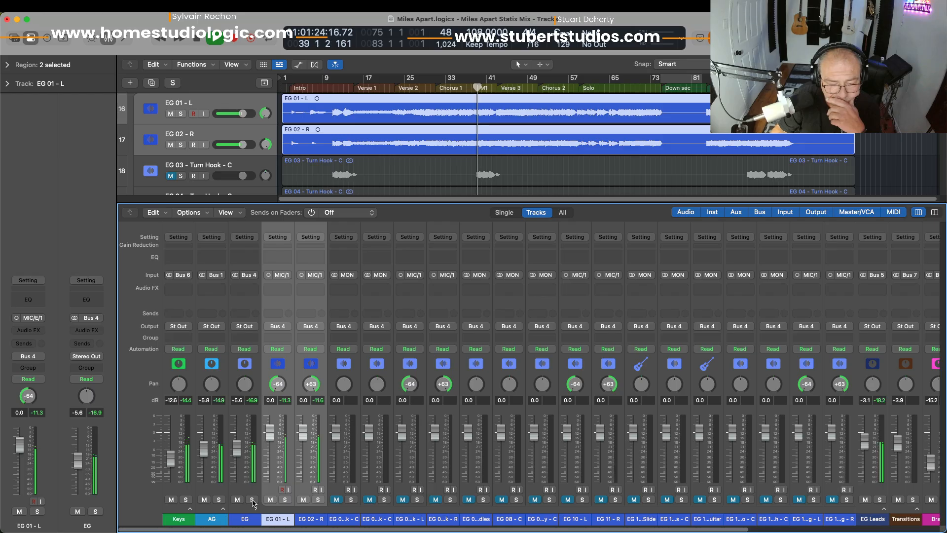
pyautogui.click(285, 500)
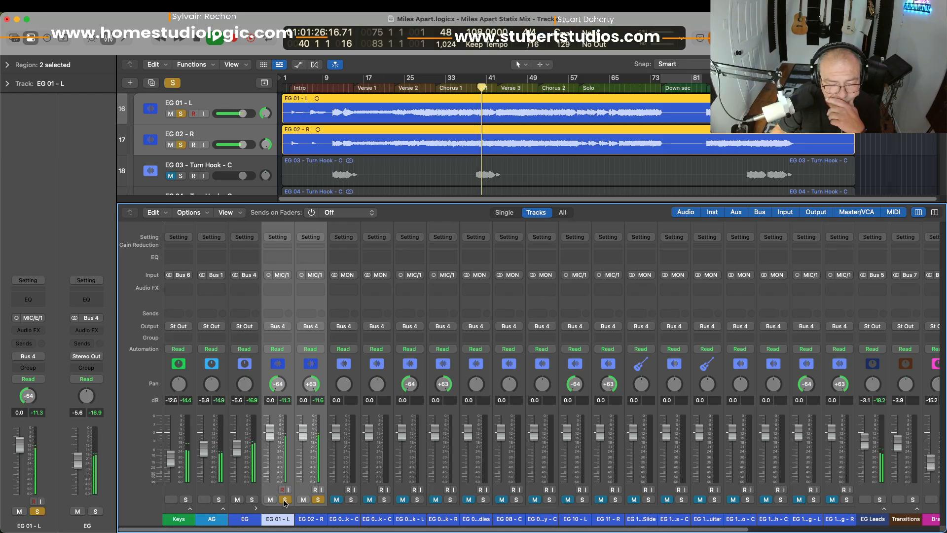
pyautogui.click(285, 499)
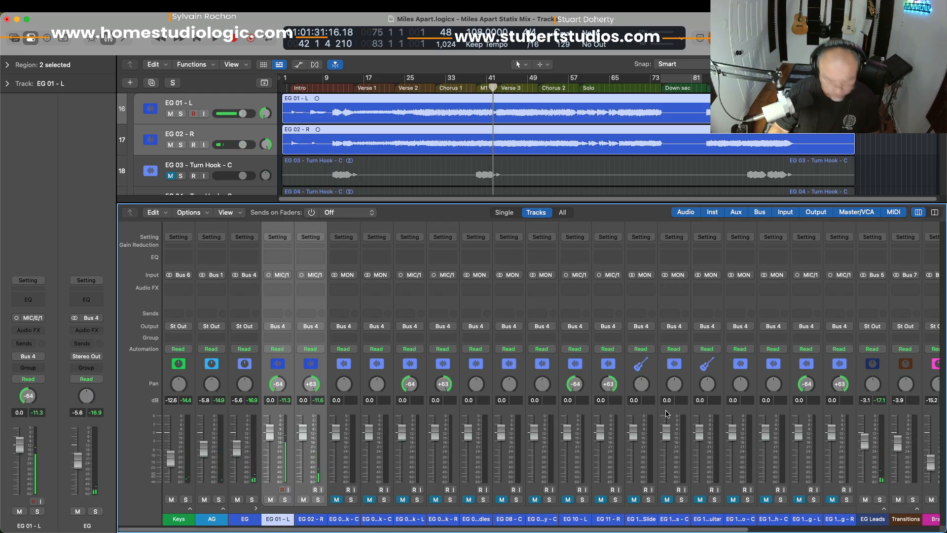
# Mute the LV, Harm and Oohs stacks, and replay Chorus 1 with EG 01 and EG 02 in and out of solo
pyautogui.hscroll(10, 700, 437)
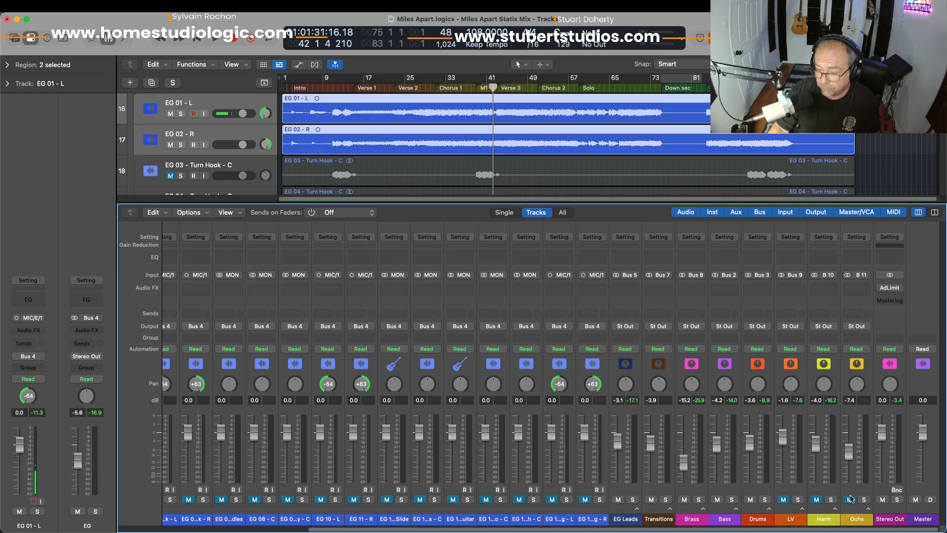
pyautogui.hscroll(-5, 706, 460)
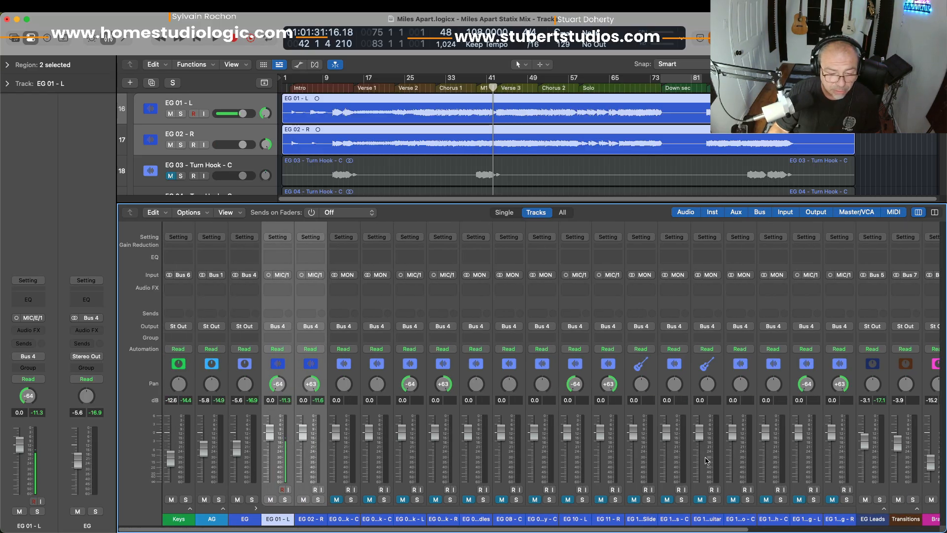
pyautogui.press('space')
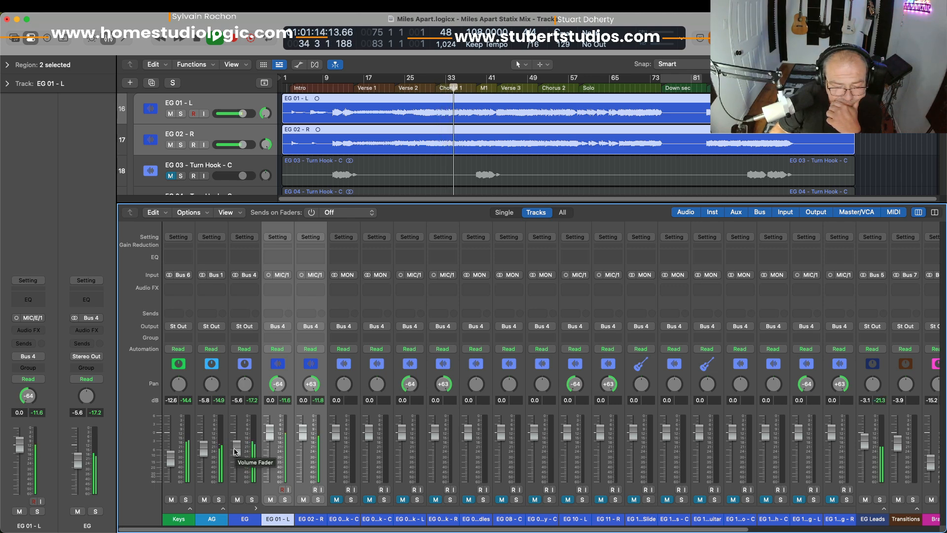
pyautogui.click(285, 499)
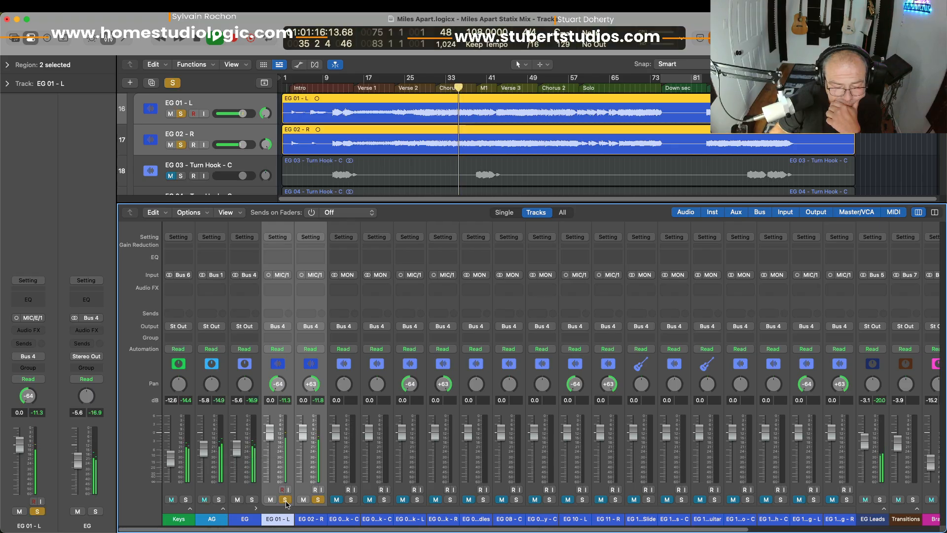
pyautogui.click(285, 499)
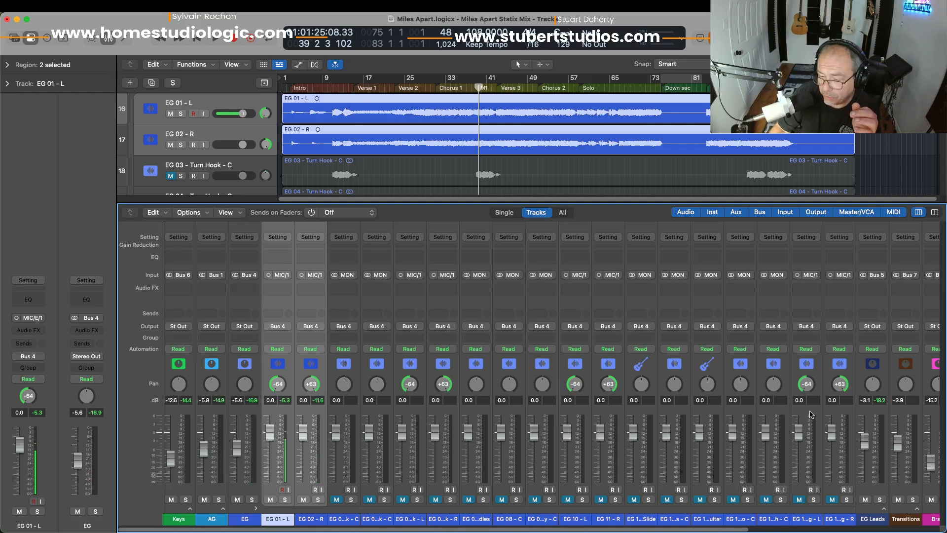
# Unmute the EG 17 and EG 18 Heavy Chug pair and play it in the mix from bar 83 of the down section
pyautogui.click(811, 415)
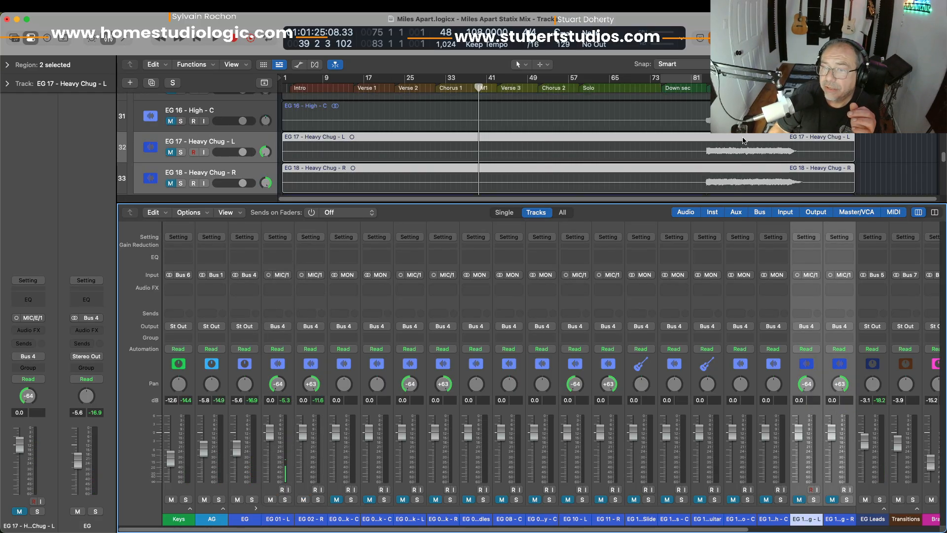
pyautogui.click(702, 88)
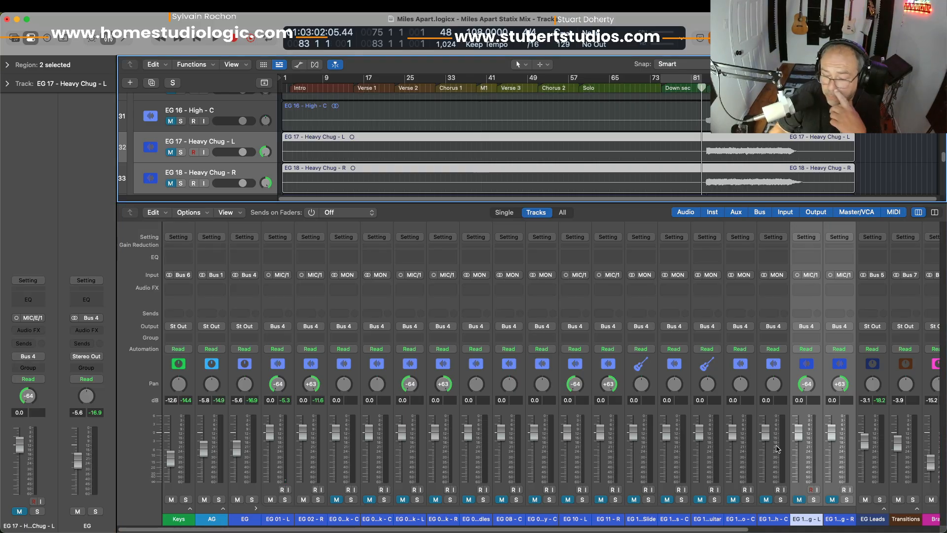
pyautogui.click(800, 499)
pyautogui.press('space')
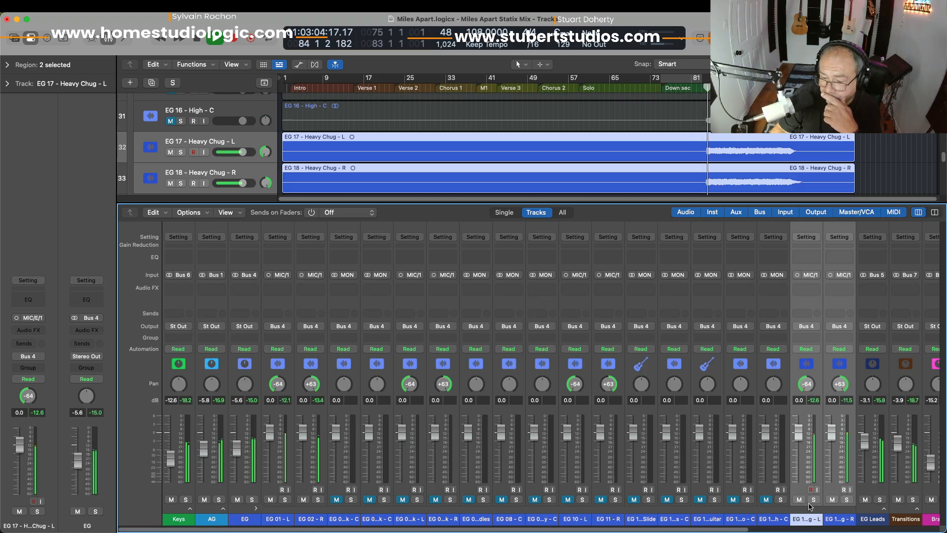
pyautogui.click(813, 500)
pyautogui.click(813, 500)
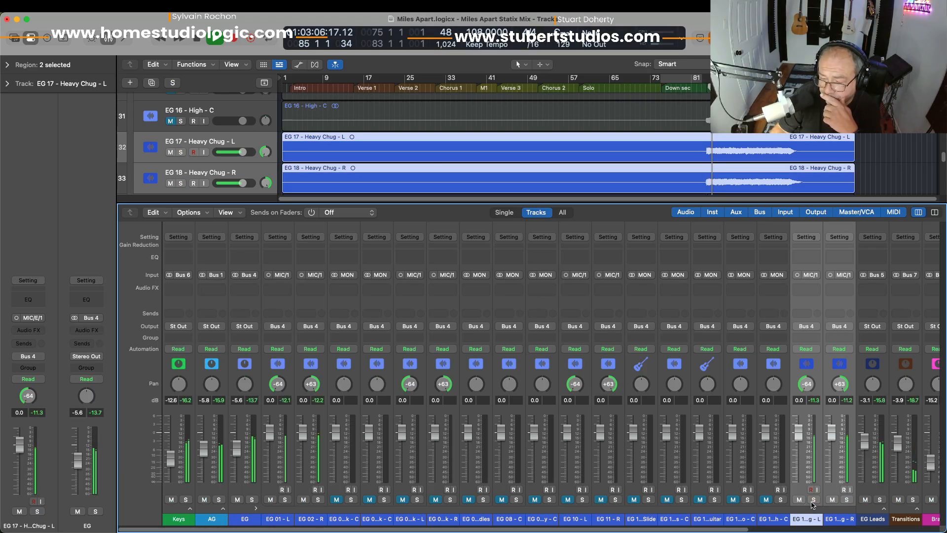
# Lower EG 17 and EG 18 Heavy Chug to -4.9 dB while comparing the pair soloed and in the mix
pyautogui.moveTo(801, 439); pyautogui.dragTo(801, 455)
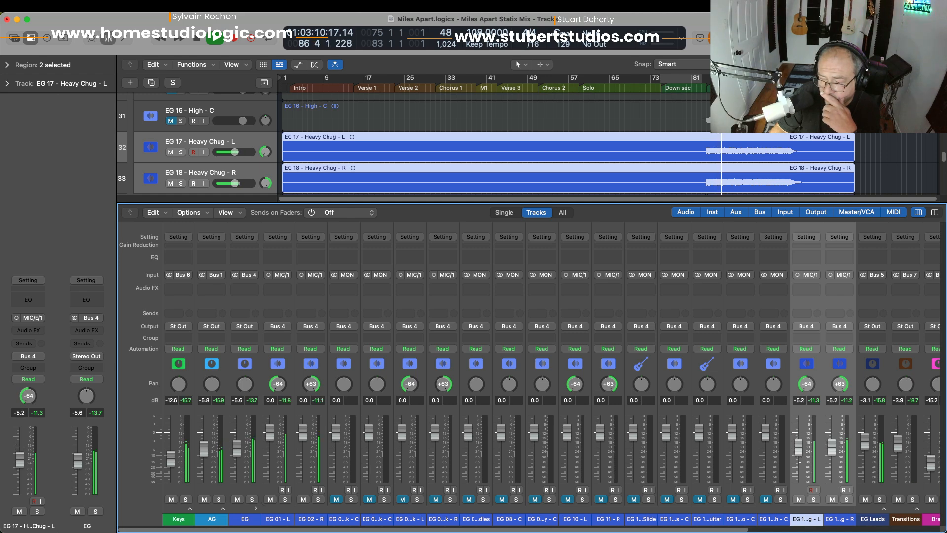
pyautogui.click(813, 499)
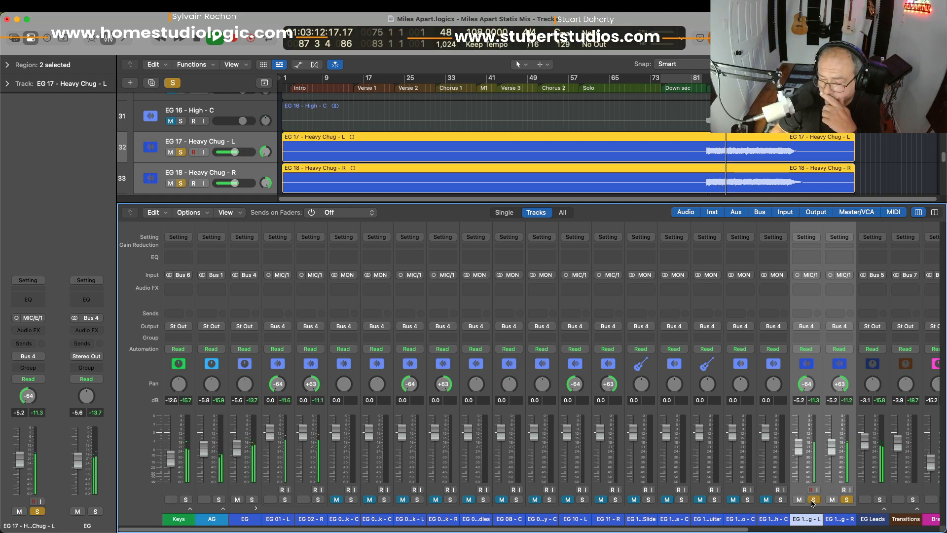
pyautogui.click(813, 500)
pyautogui.click(812, 501)
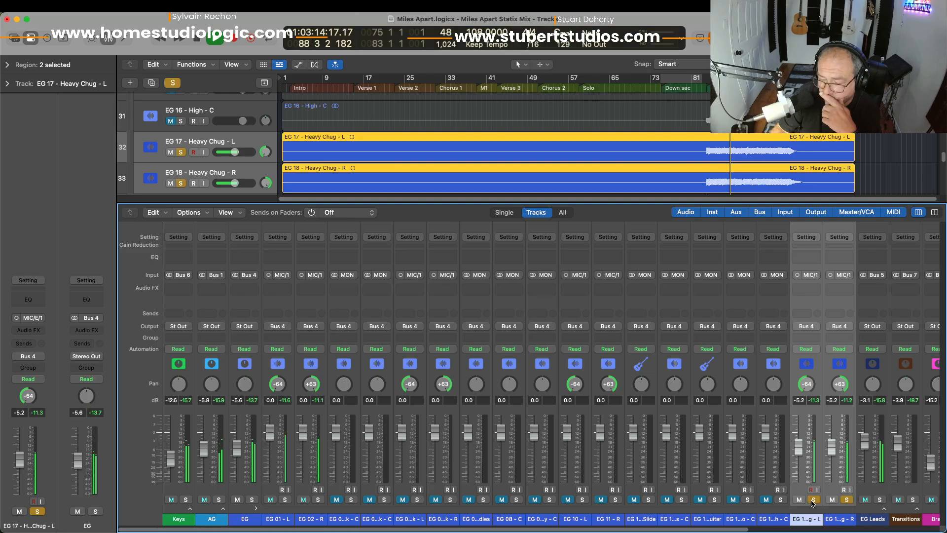
pyautogui.click(813, 501)
pyautogui.moveTo(798, 448); pyautogui.dragTo(798, 446)
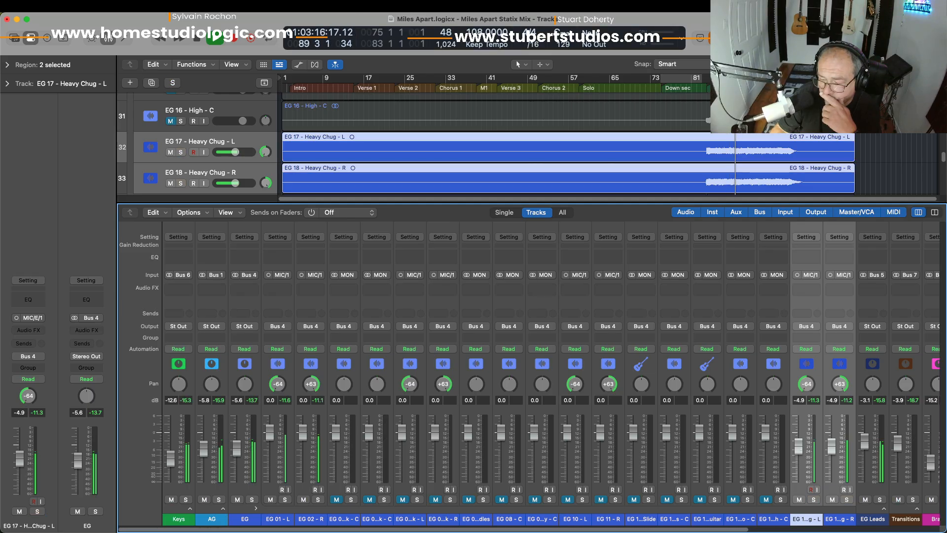
pyautogui.click(813, 500)
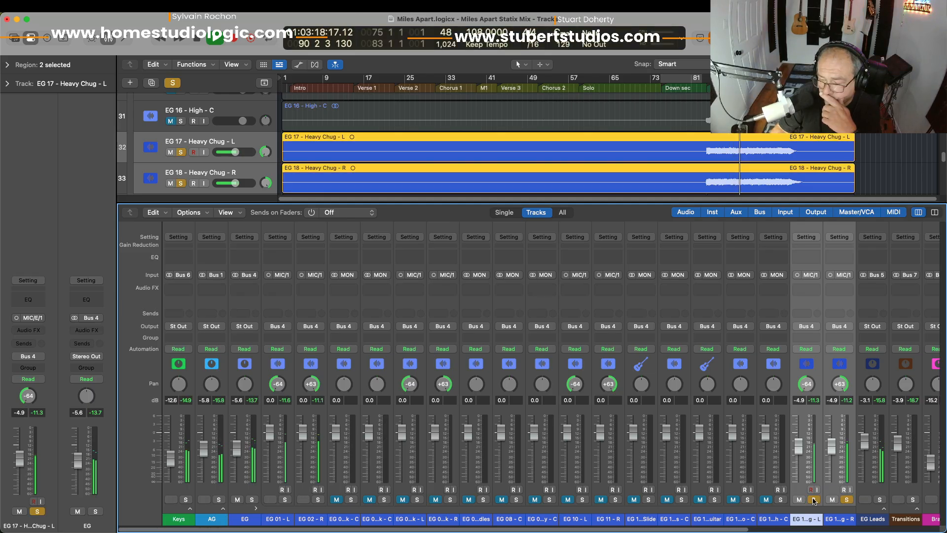
pyautogui.click(813, 500)
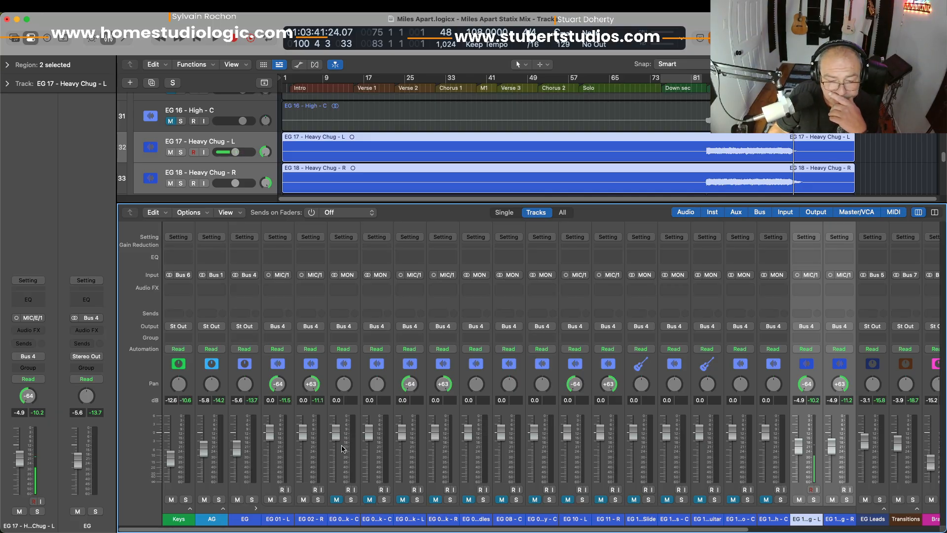
# Unmute and solo EG 03 - Turn Hook - C, and play it from bar 11
pyautogui.click(339, 415)
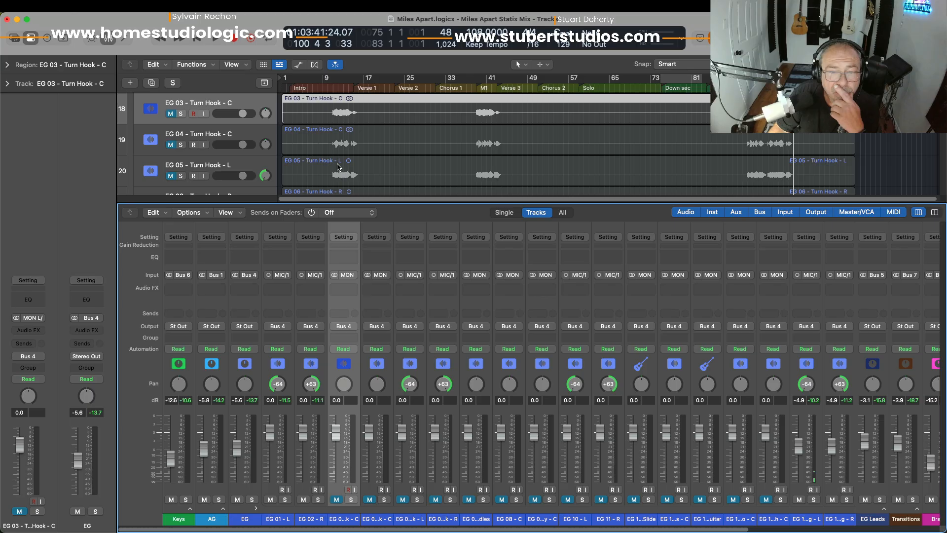
pyautogui.click(332, 87)
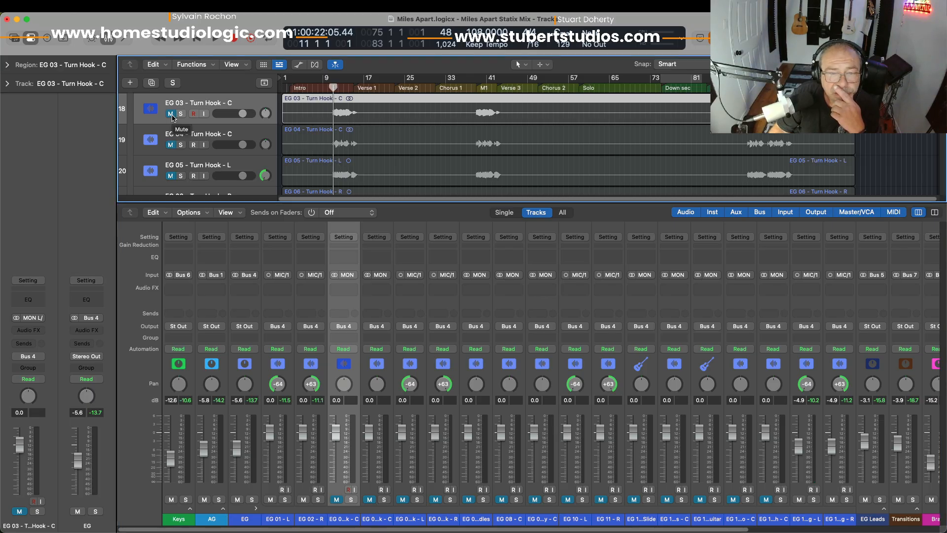
pyautogui.click(171, 114)
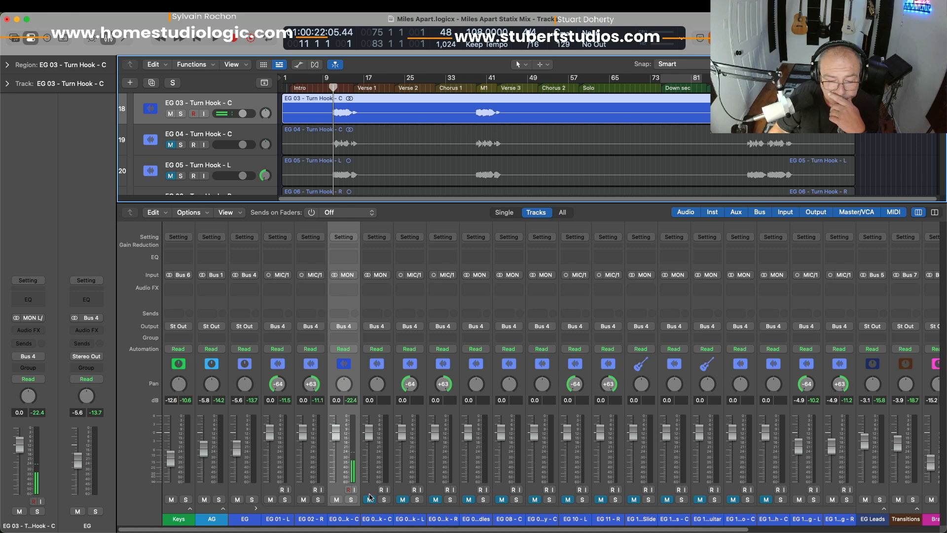
pyautogui.click(351, 499)
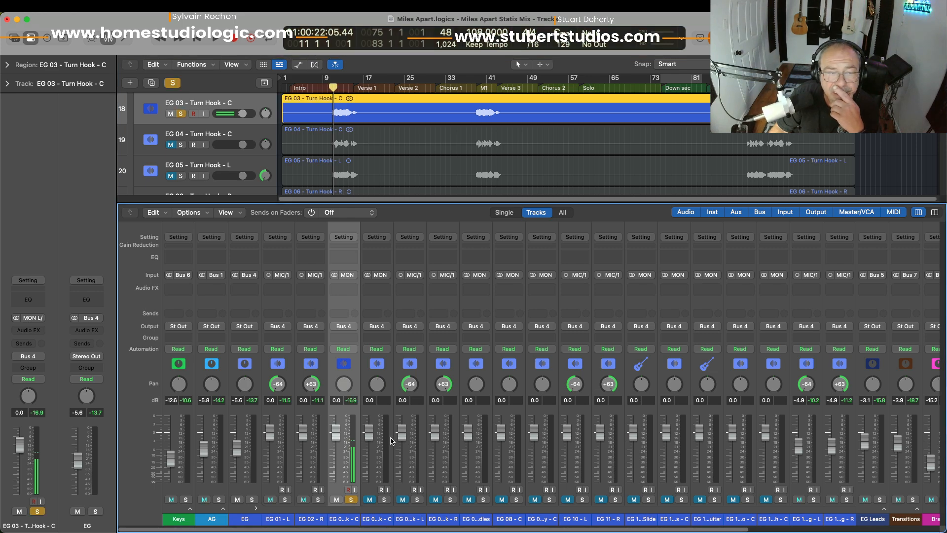
pyautogui.press('space')
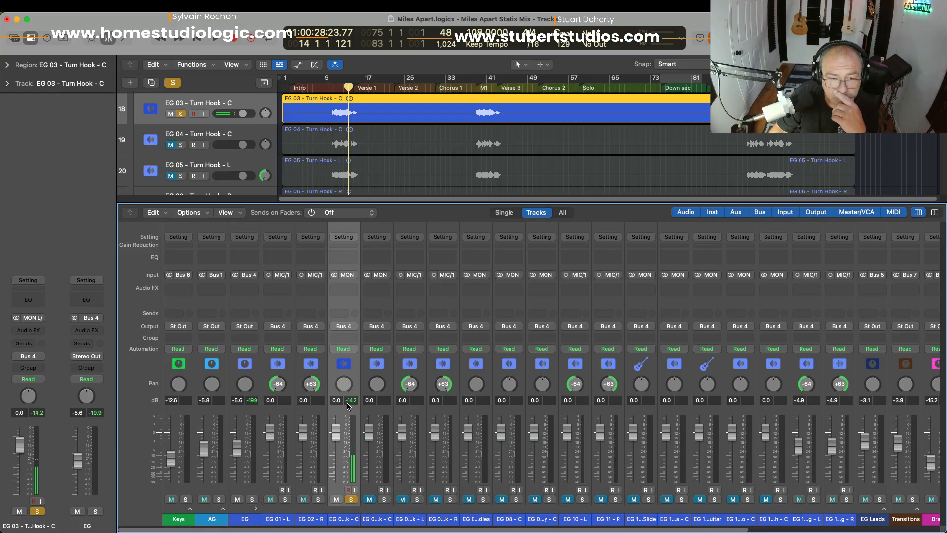
# Hide the mixer, unmute EG 04 - Turn Hook - C and solo it instead of EG 03, playing it from bar 10
pyautogui.press('x')
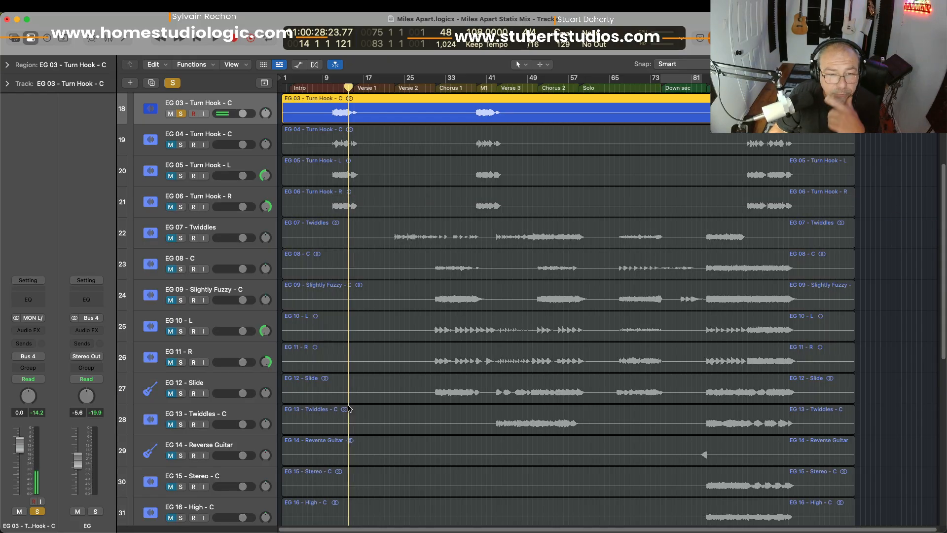
pyautogui.click(181, 114)
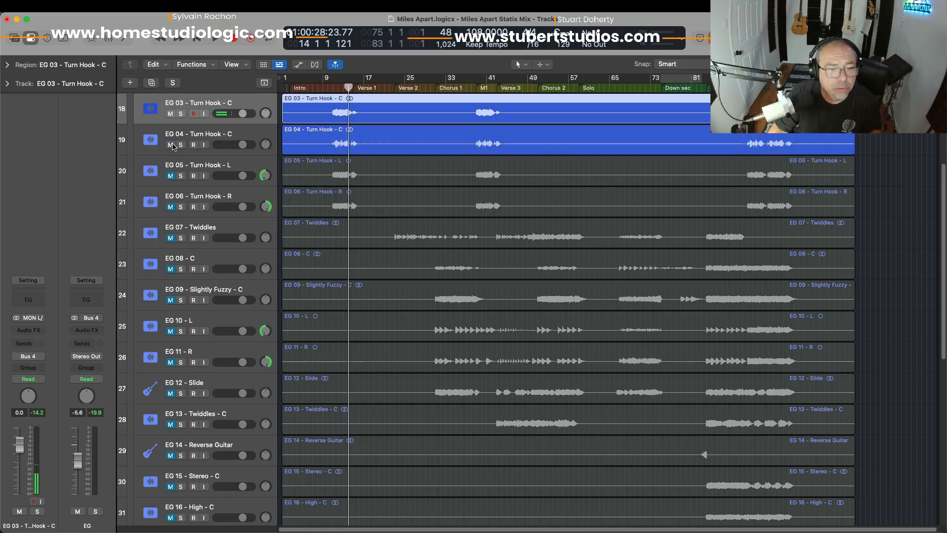
pyautogui.click(182, 145)
pyautogui.click(181, 145)
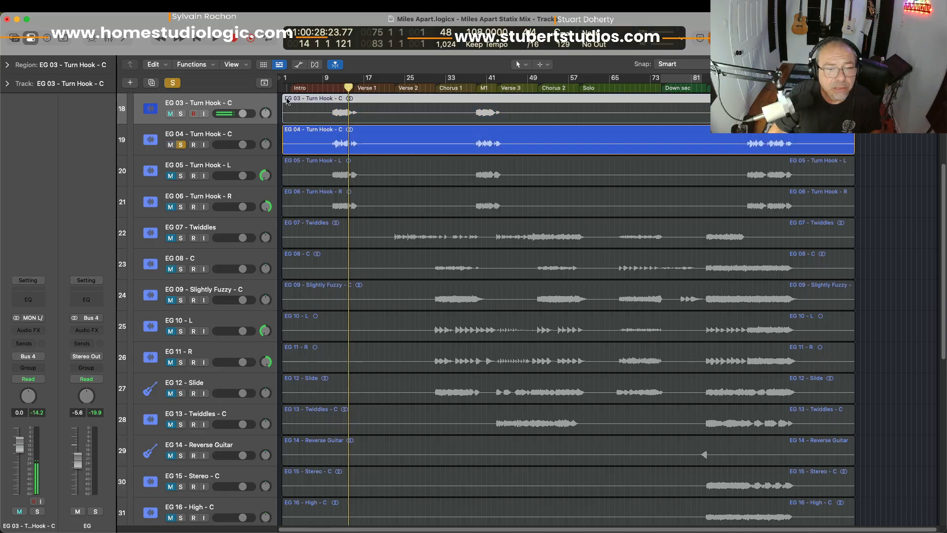
pyautogui.click(328, 89)
pyautogui.moveTo(330, 89); pyautogui.dragTo(334, 90)
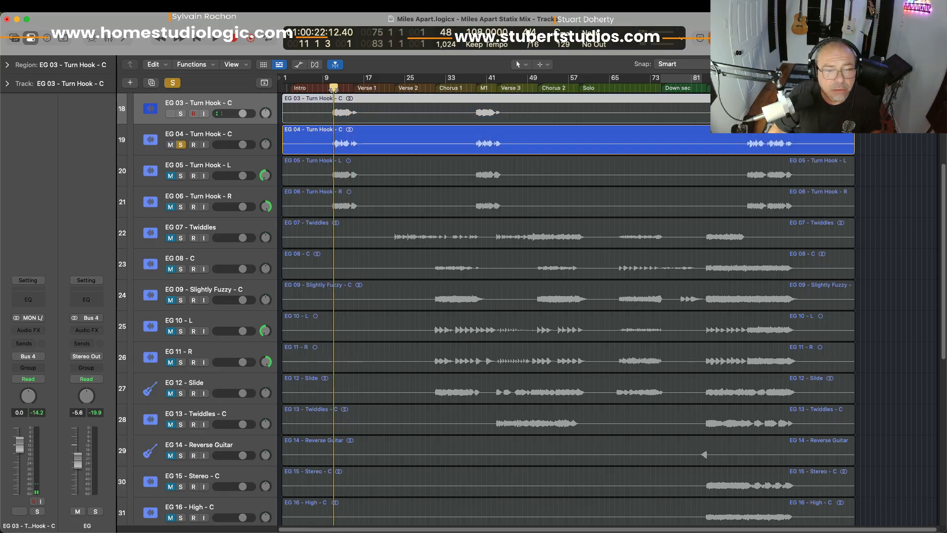
pyautogui.click(330, 90)
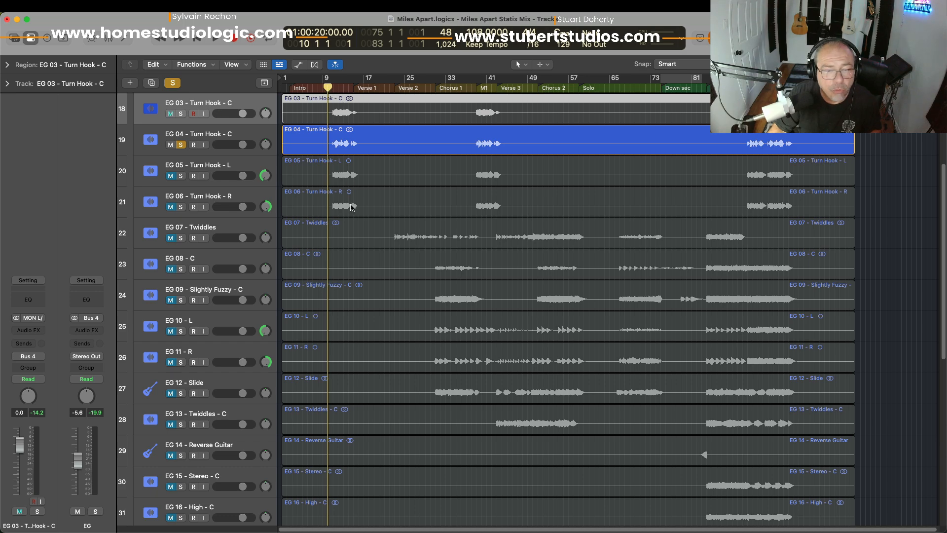
pyautogui.press('space')
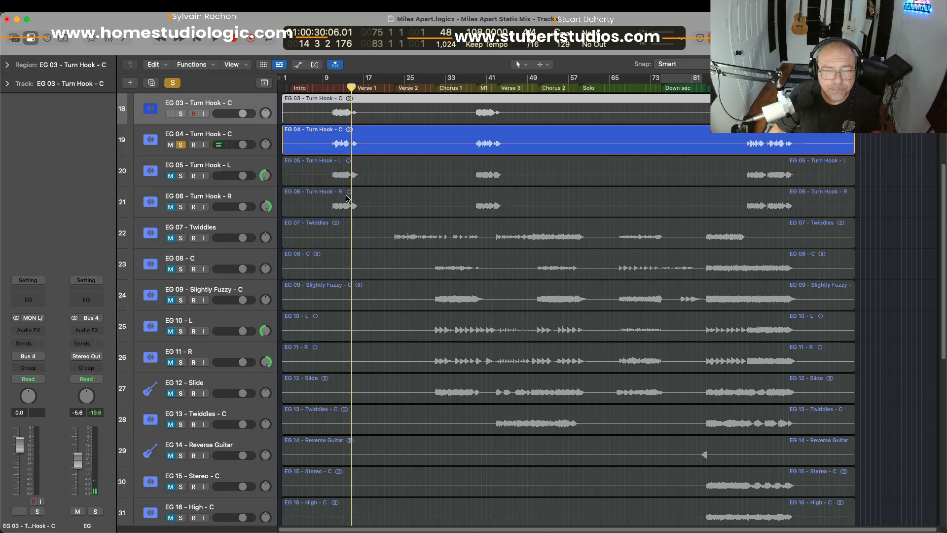
# Unmute and solo EG 05 - Turn Hook - L in place of EG 04, and play it
pyautogui.click(182, 176)
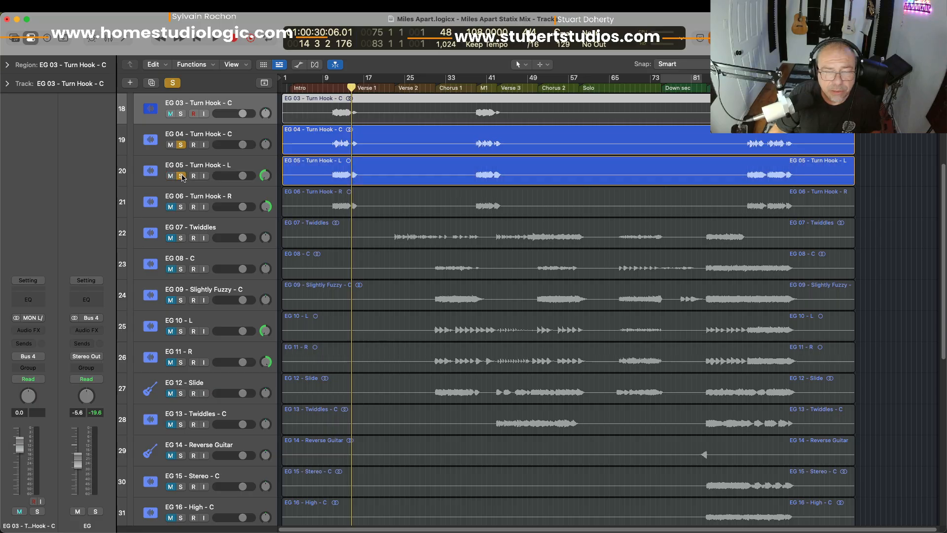
pyautogui.click(186, 146)
pyautogui.press('space')
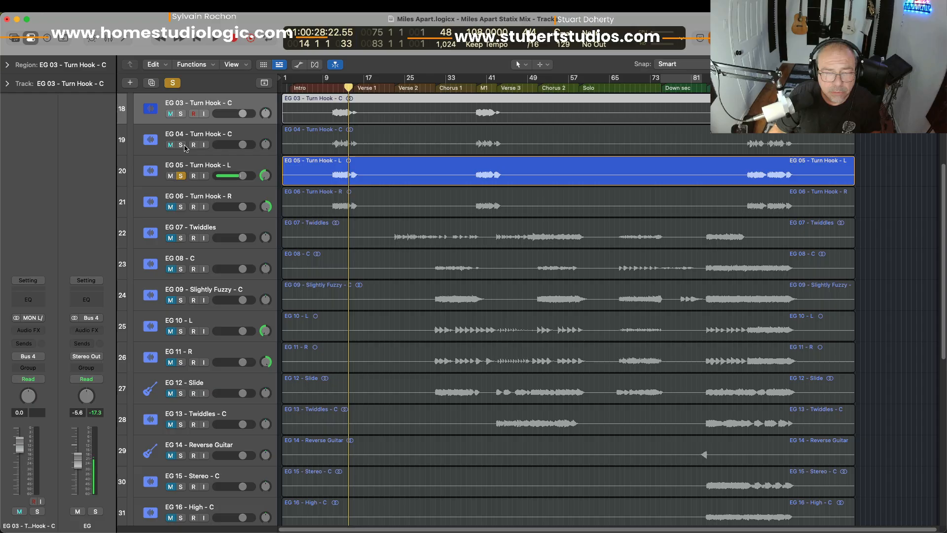
# Unmute EG 06 - Turn Hook - R, solo it together with EG 05 - Turn Hook - L, and play the pair from bar 10
pyautogui.click(179, 163)
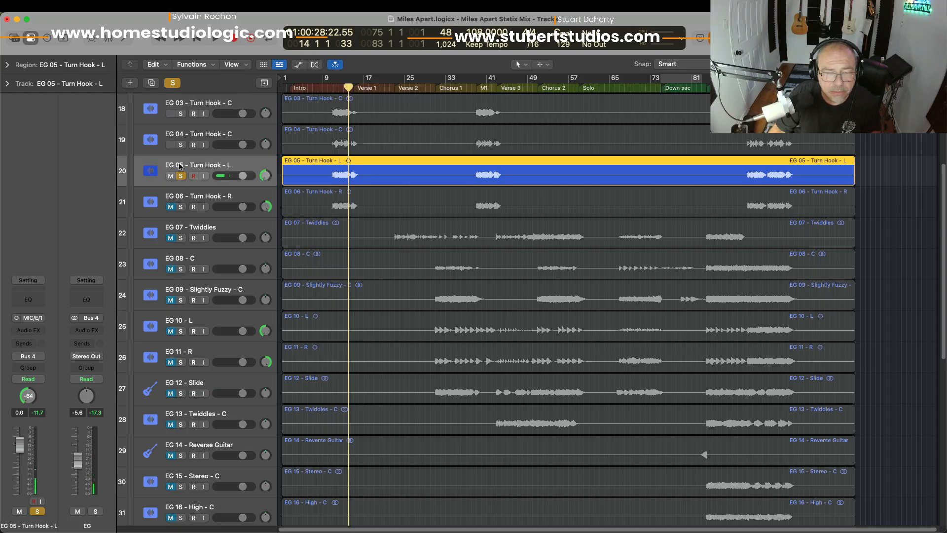
pyautogui.keyDown('shift'); pyautogui.click(184, 195); pyautogui.keyUp('shift')
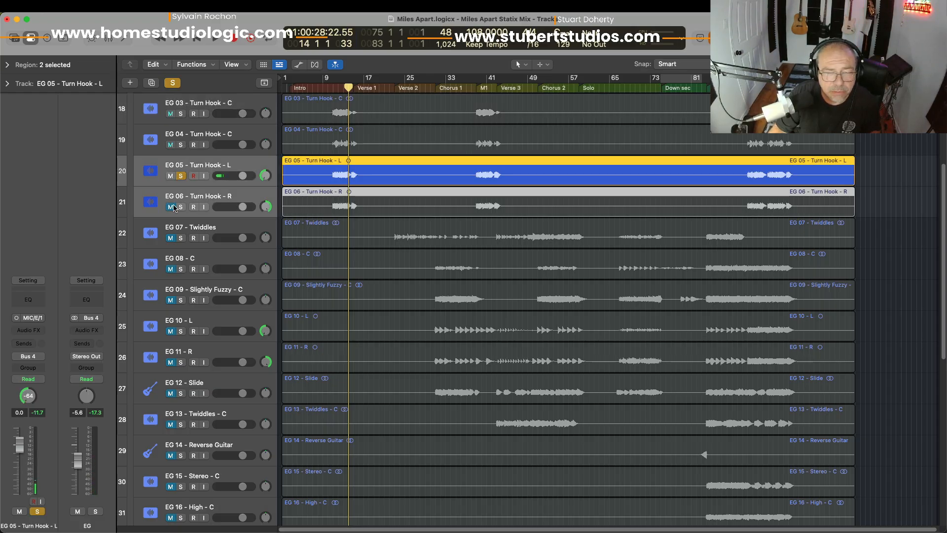
pyautogui.click(175, 194)
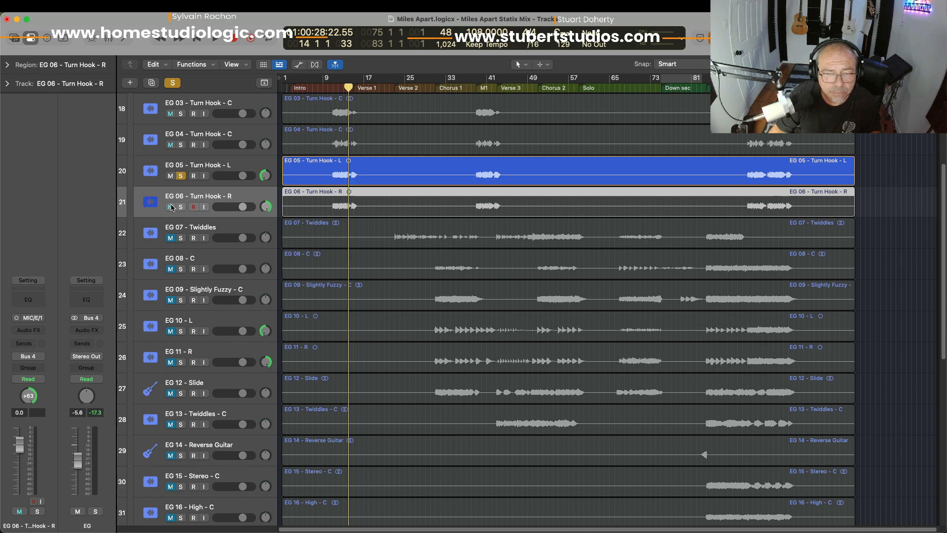
pyautogui.click(181, 206)
pyautogui.keyDown('shift'); pyautogui.click(179, 168); pyautogui.keyUp('shift')
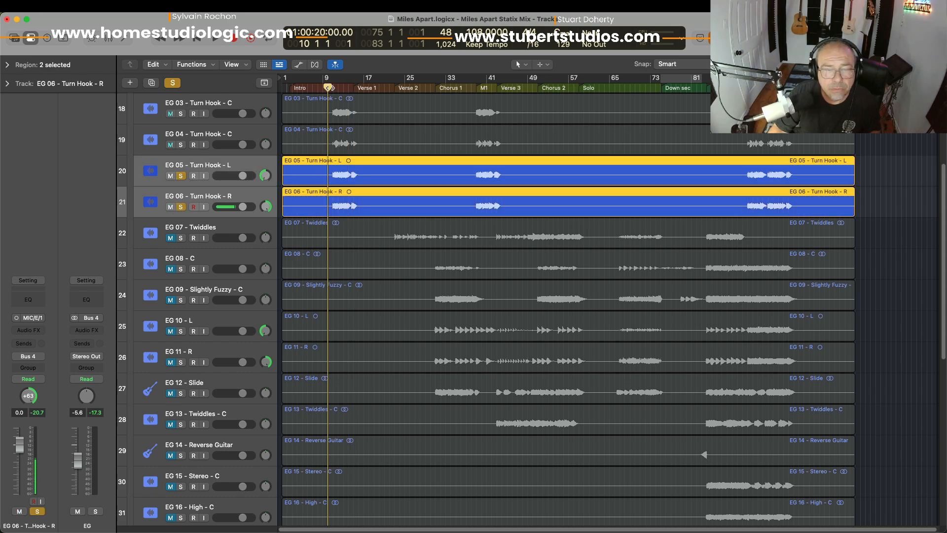
pyautogui.click(329, 86)
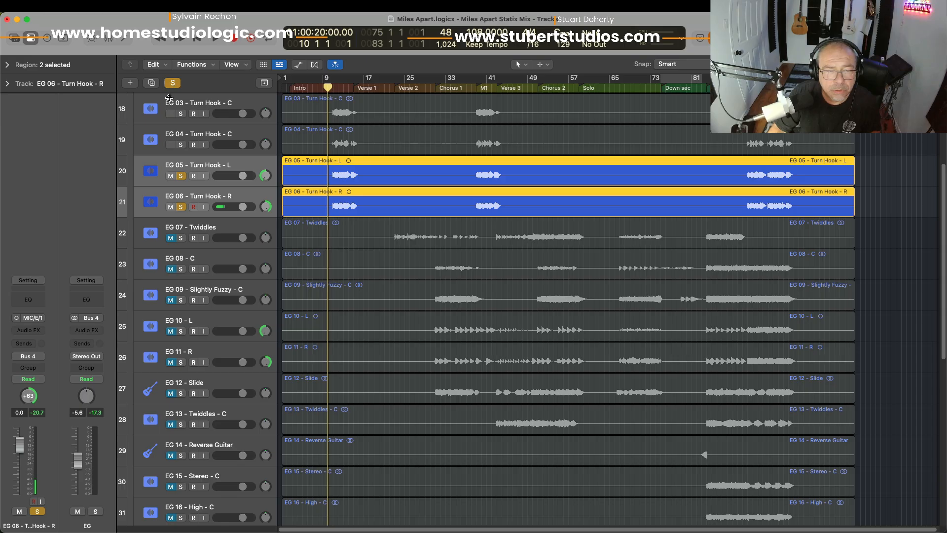
# Show the mixer, clear the solo on EG 05 and EG 06, and mute EG 03 and EG 04 - Turn Hook - C
pyautogui.press('x')
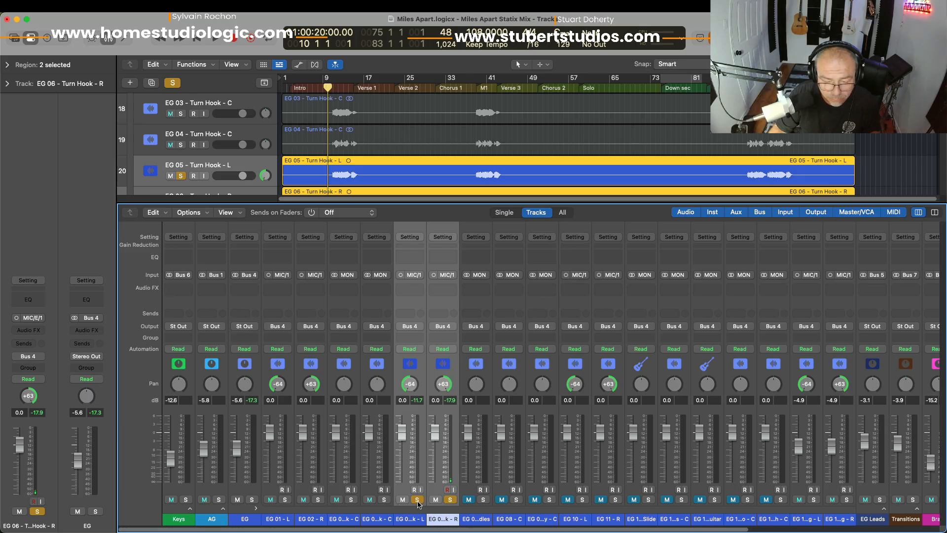
pyautogui.click(417, 501)
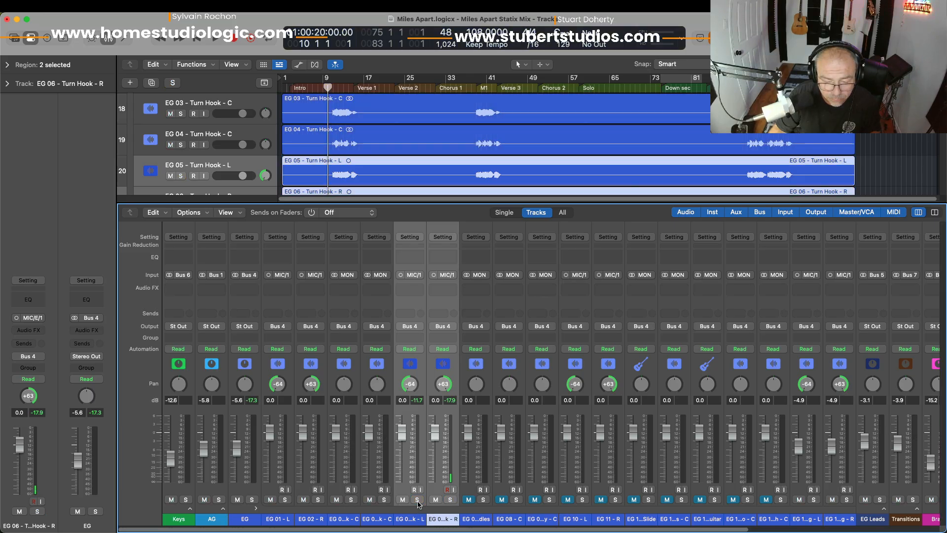
pyautogui.click(337, 500)
pyautogui.click(369, 499)
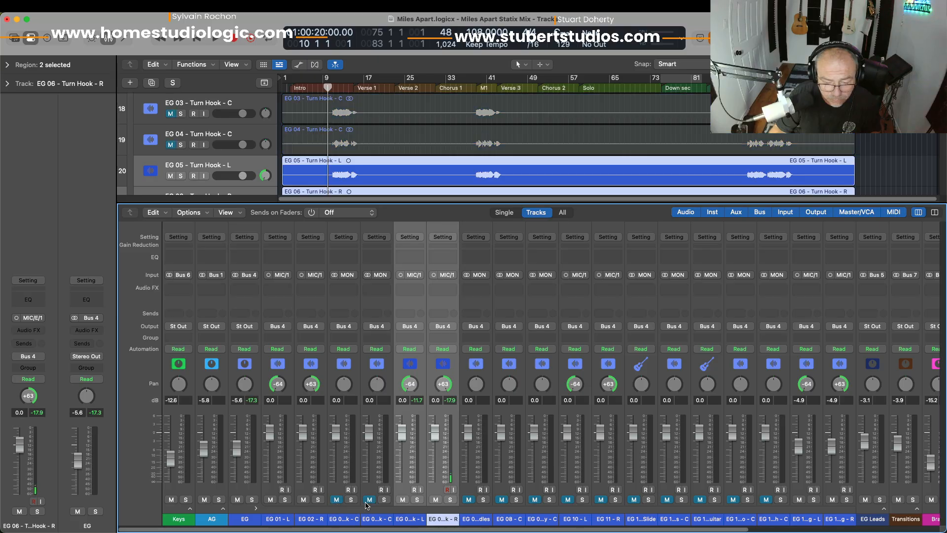
# Lower EG 05 and EG 06 - Turn Hook together to -2.1 dB while playing them in the mix
pyautogui.press('space')
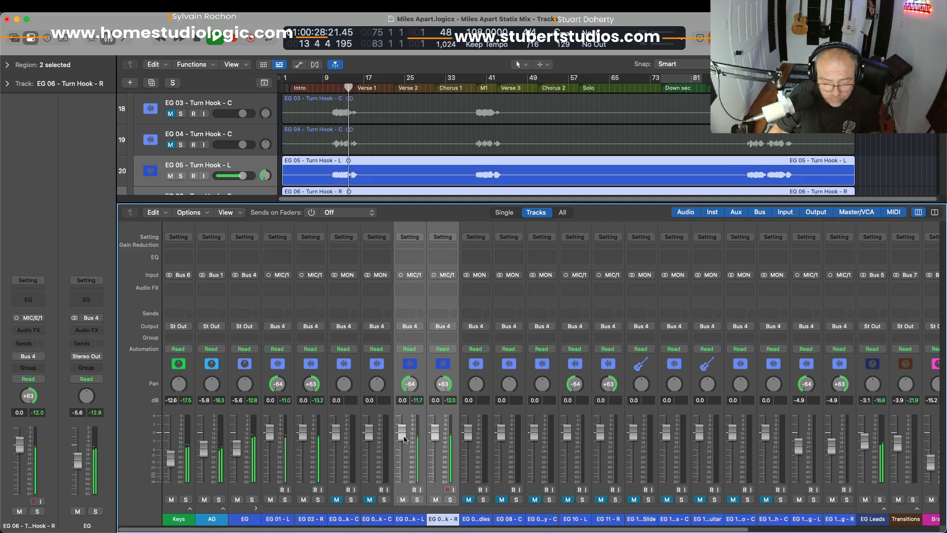
pyautogui.moveTo(403, 437); pyautogui.dragTo(403, 443)
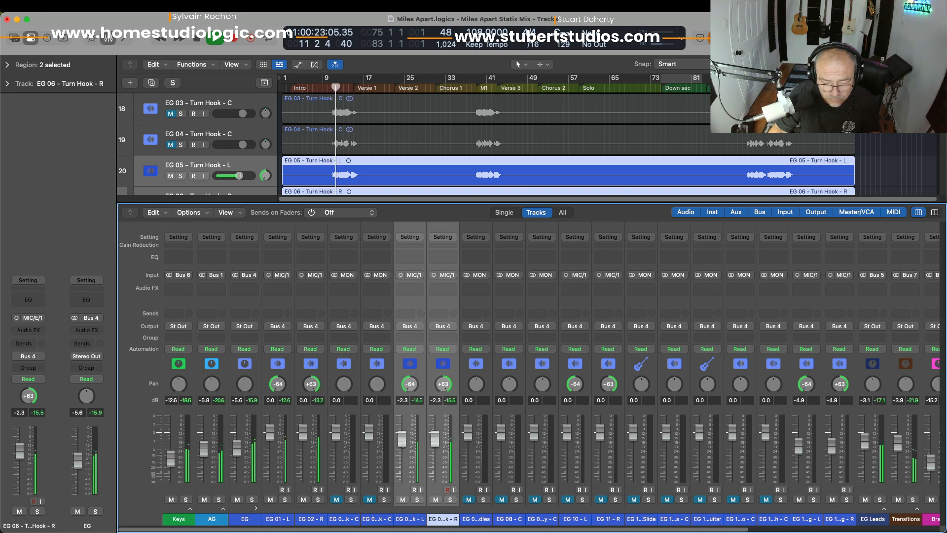
pyautogui.moveTo(403, 443); pyautogui.dragTo(404, 444)
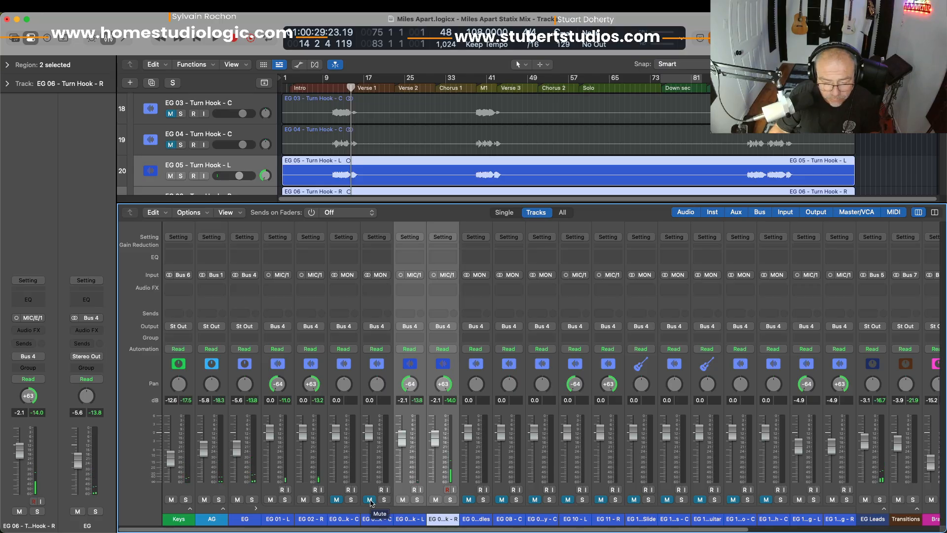
# Unmute EG 04 - Turn Hook - C and compare it soloed and in the mix during playback
pyautogui.click(370, 499)
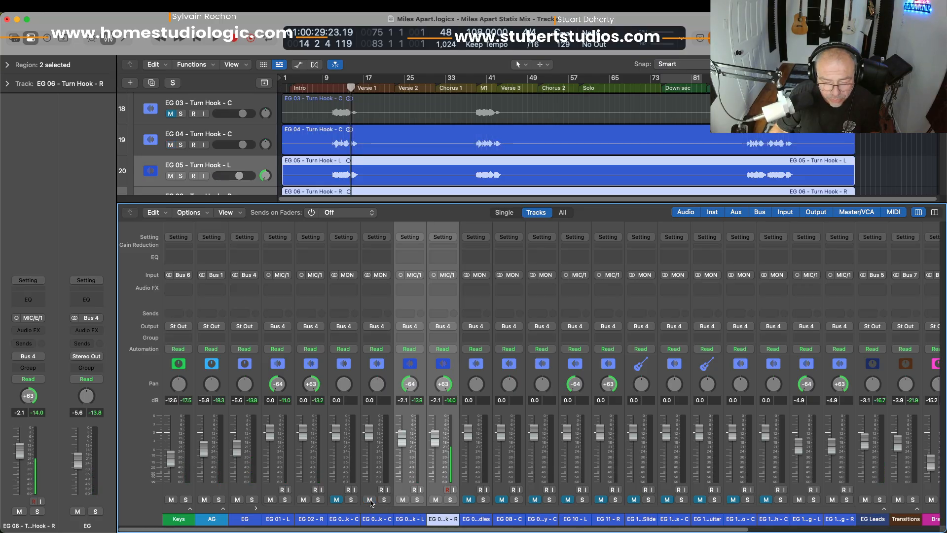
pyautogui.press('space')
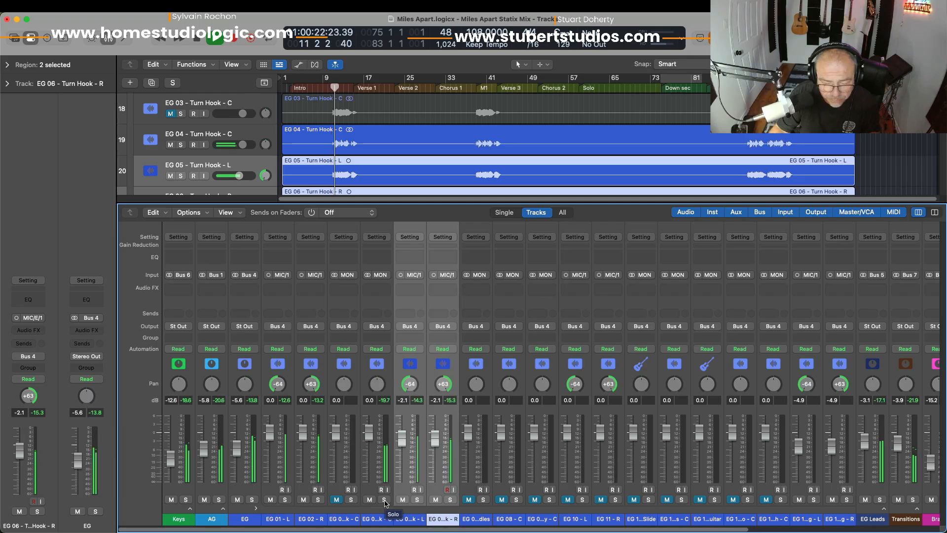
pyautogui.click(384, 501)
pyautogui.click(384, 501)
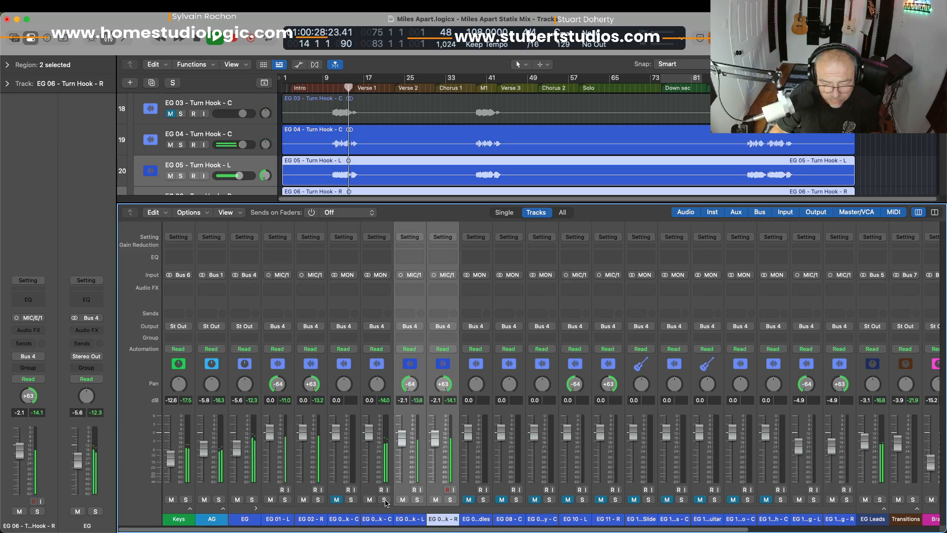
pyautogui.press('space')
pyautogui.press('space')
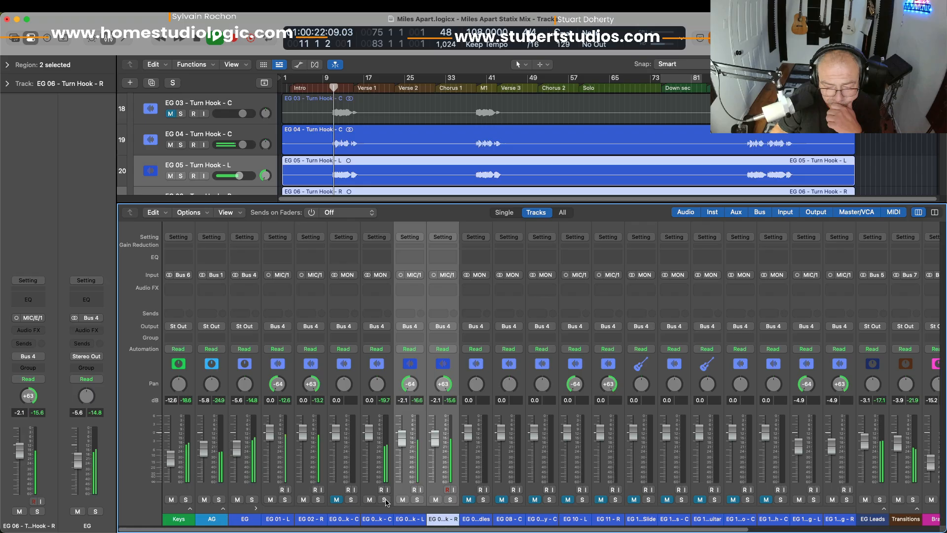
pyautogui.click(384, 500)
pyautogui.click(385, 500)
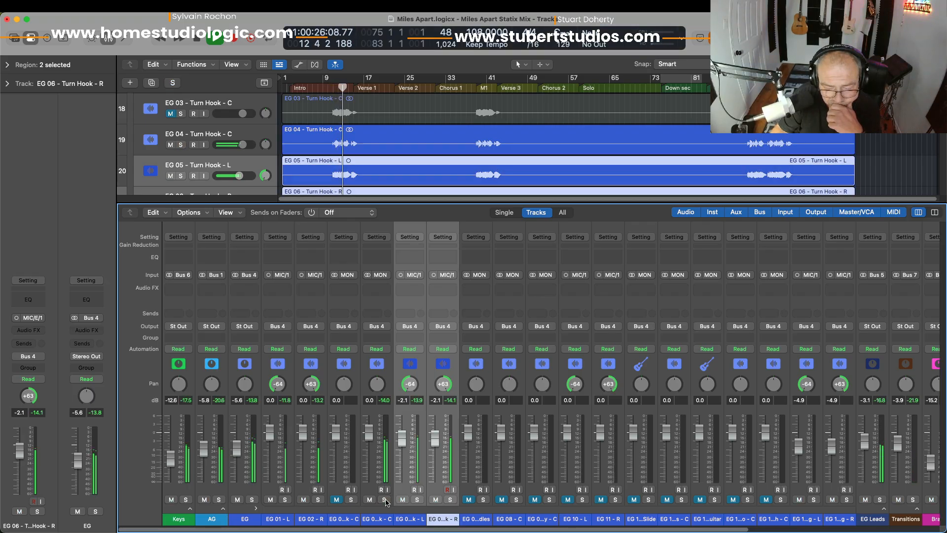
pyautogui.click(385, 500)
pyautogui.click(385, 499)
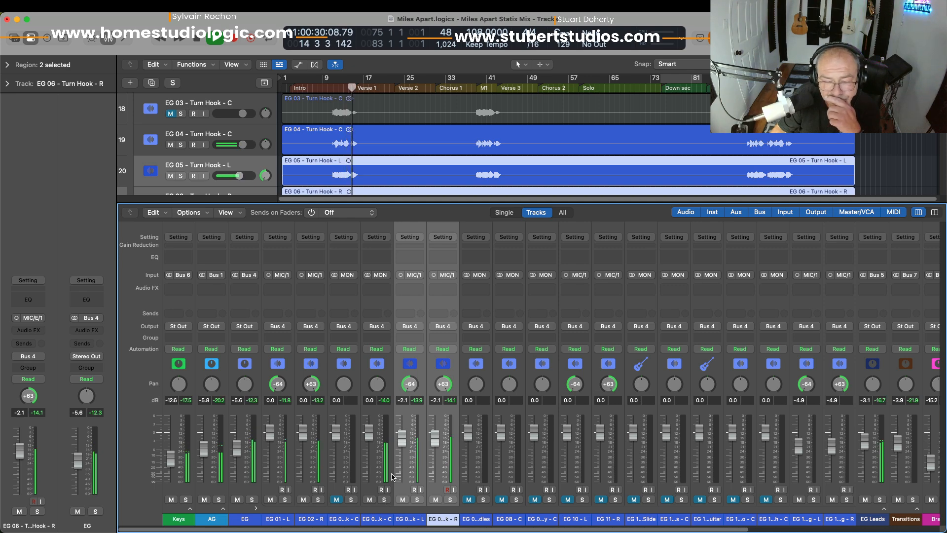
# Raise the region gain of EG 04 - Turn Hook - C to +11.0 dB and compare it soloed and in the mix
pyautogui.click(374, 416)
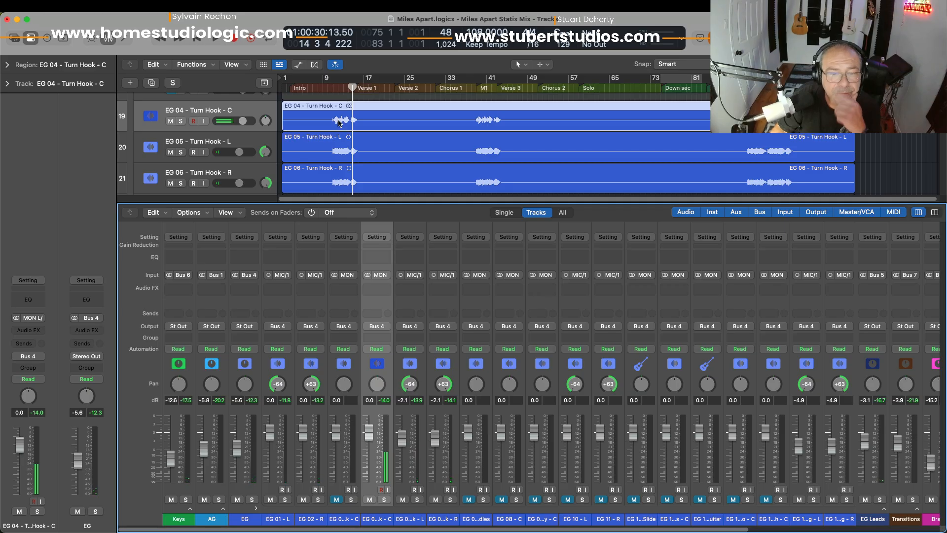
pyautogui.click(192, 65)
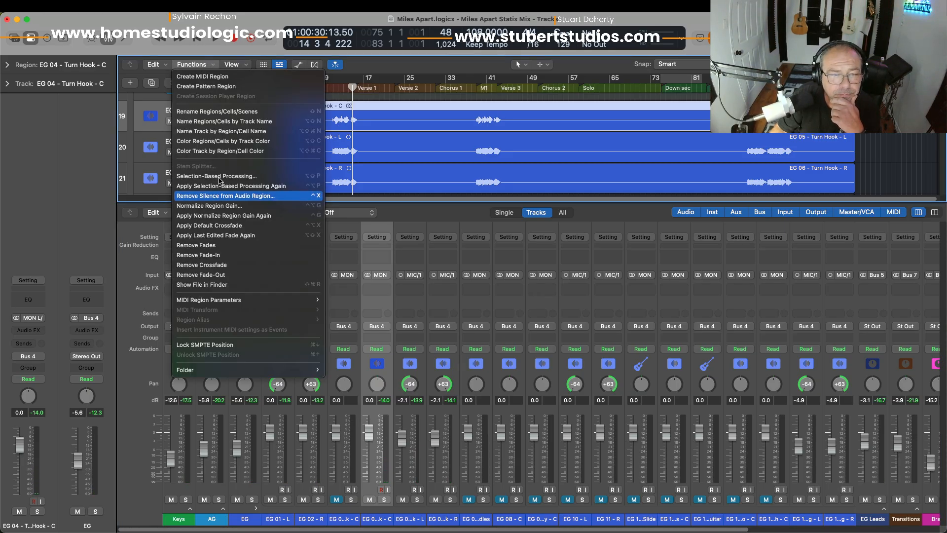
pyautogui.click(206, 61)
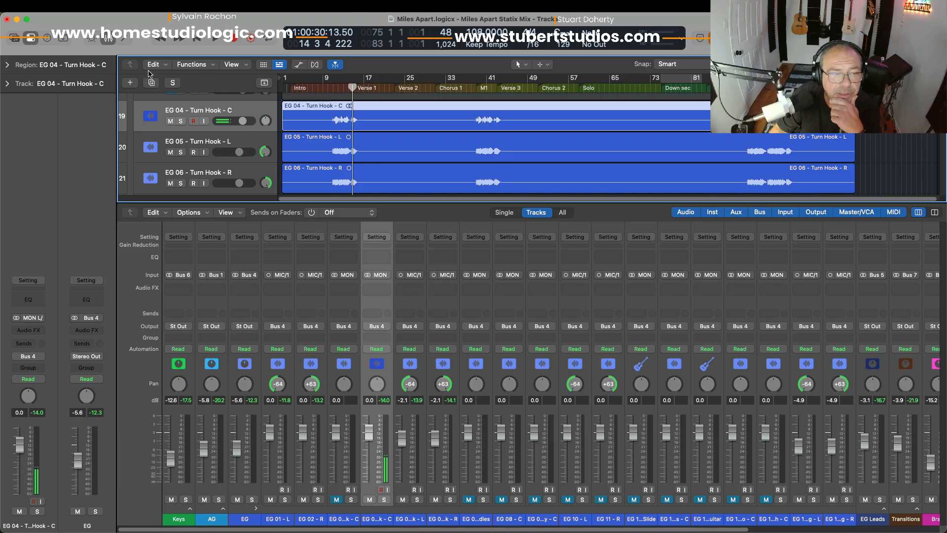
pyautogui.click(9, 65)
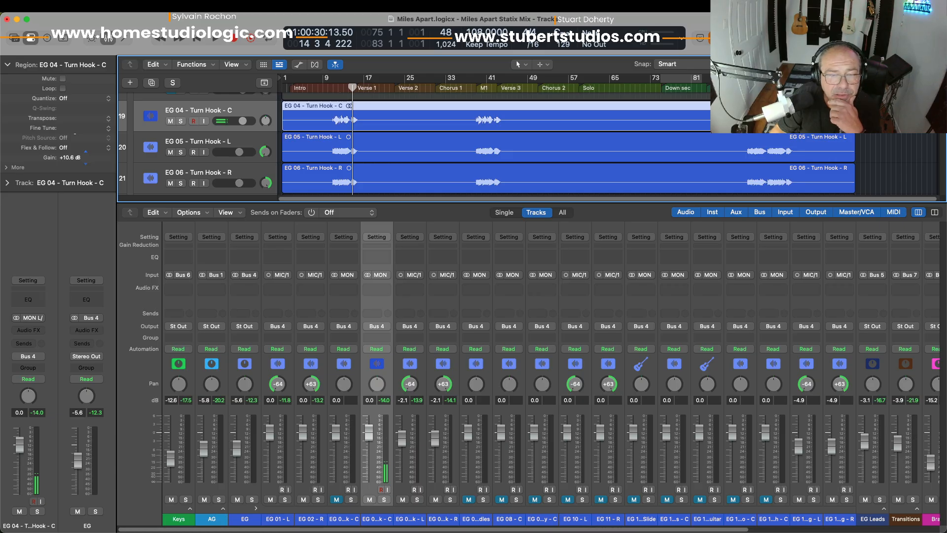
pyautogui.press('space')
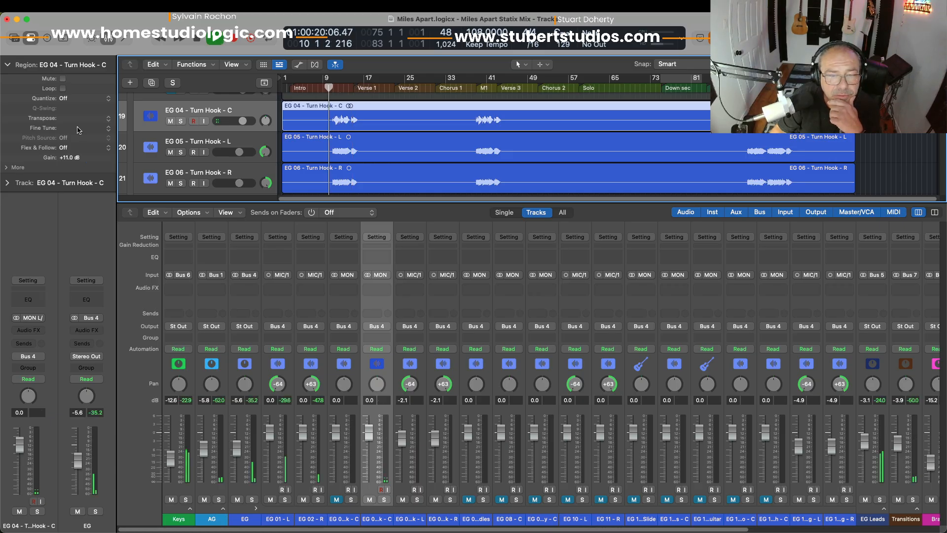
pyautogui.click(7, 64)
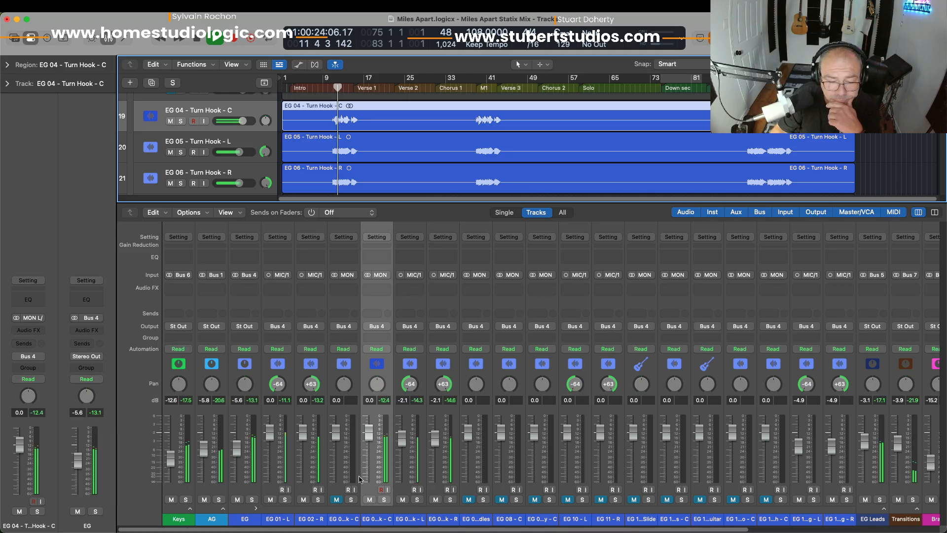
pyautogui.click(384, 499)
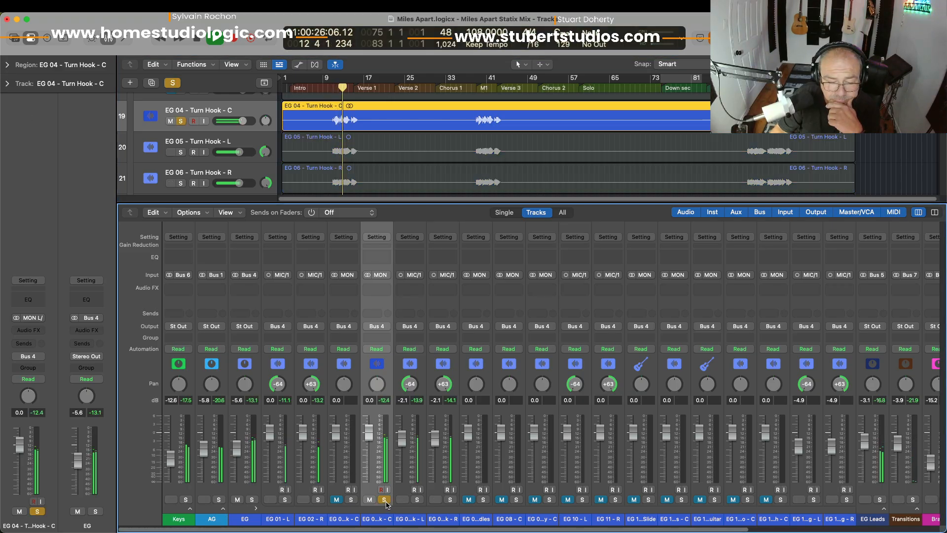
pyautogui.click(384, 500)
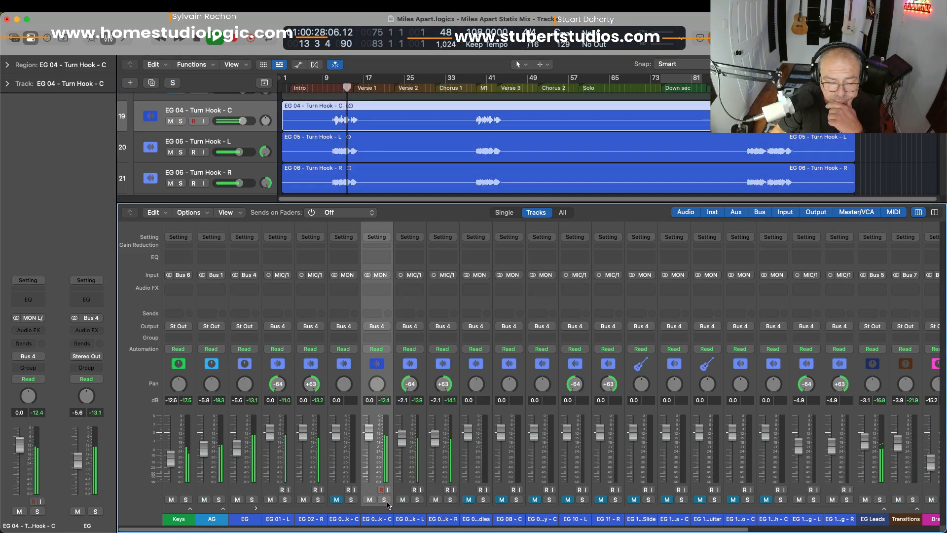
# Unmute EG 03 - Turn Hook - C and lower it to -2.2 dB while comparing it soloed and in the mix
pyautogui.click(336, 499)
pyautogui.press('space')
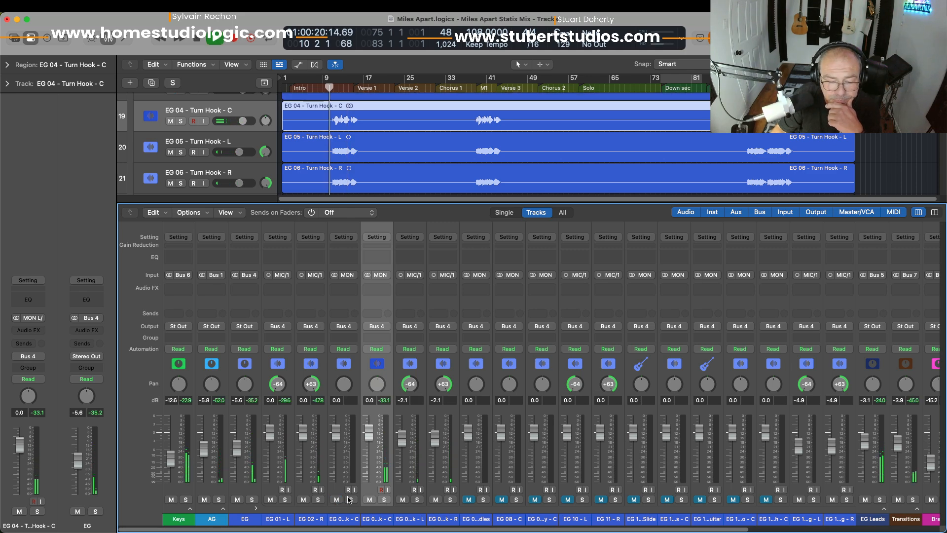
pyautogui.click(346, 487)
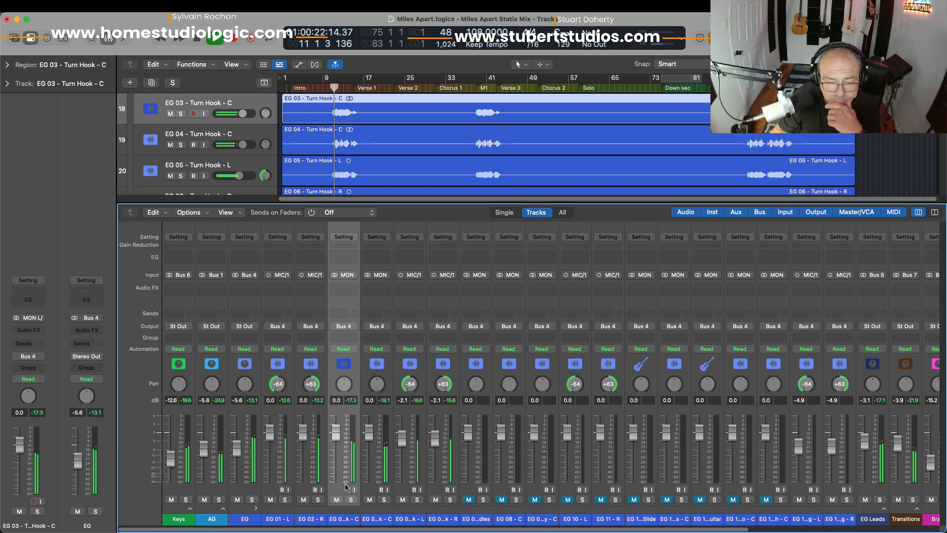
pyautogui.click(351, 499)
pyautogui.click(351, 500)
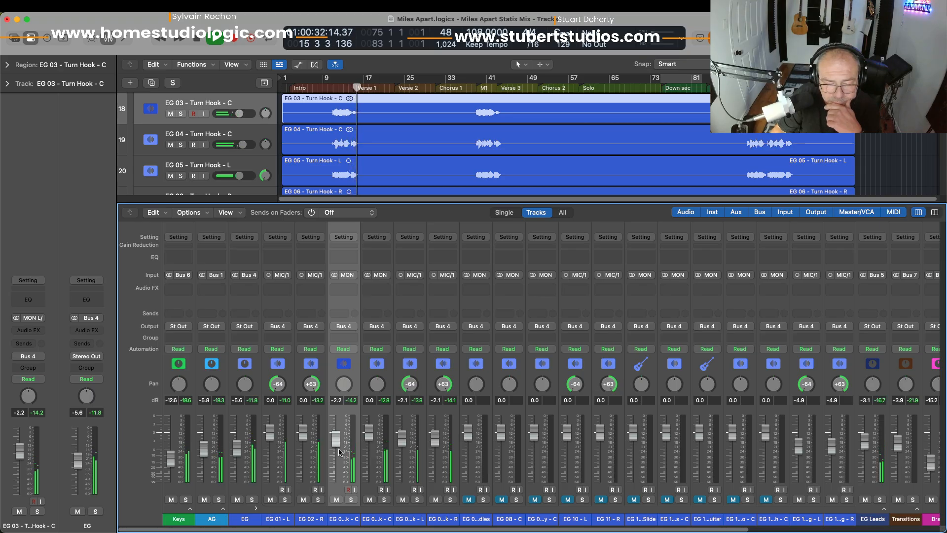
# Rewind and replay the intro turn hook to check the level of EG 03 against the other guitars
pyautogui.press('space')
pyautogui.press('space')
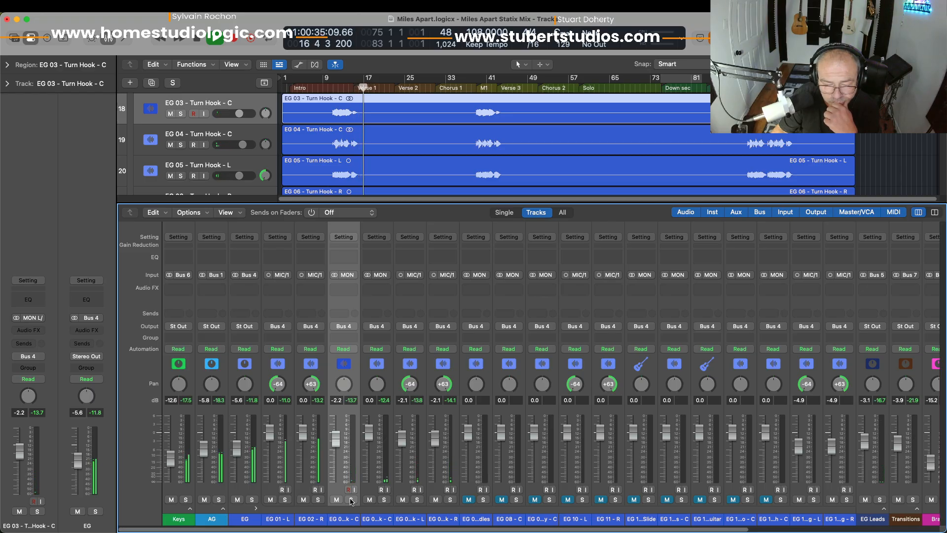
pyautogui.press(',')
pyautogui.press(',')
pyautogui.press(',')
pyautogui.press(',')
pyautogui.press(',')
pyautogui.press(',')
pyautogui.press(',')
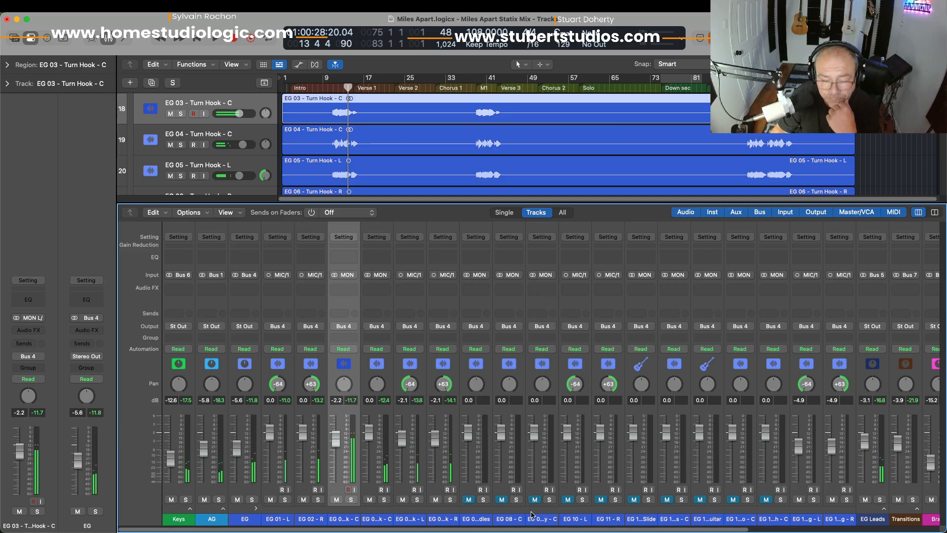
# Unmute and solo EG 07 - Twiddles, and play it from bar 23
pyautogui.click(479, 420)
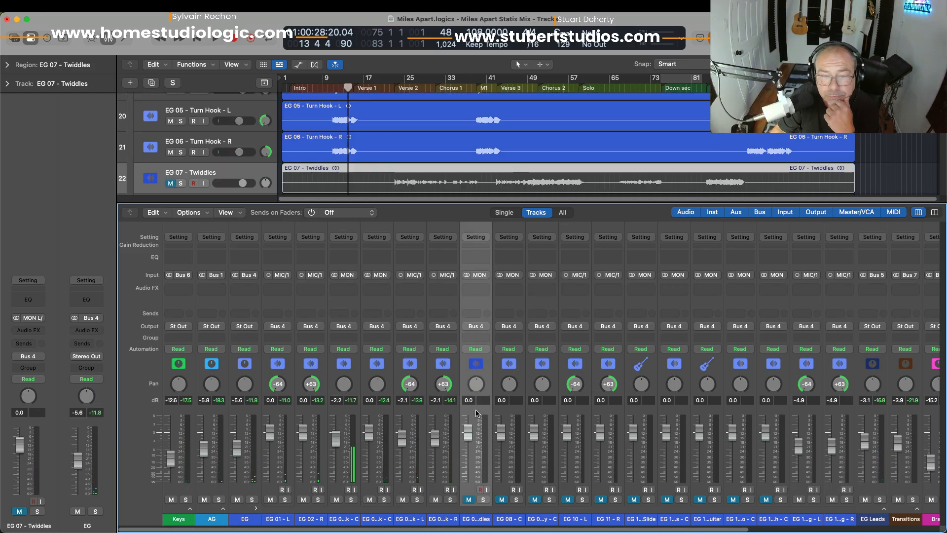
pyautogui.click(170, 184)
pyautogui.press('space')
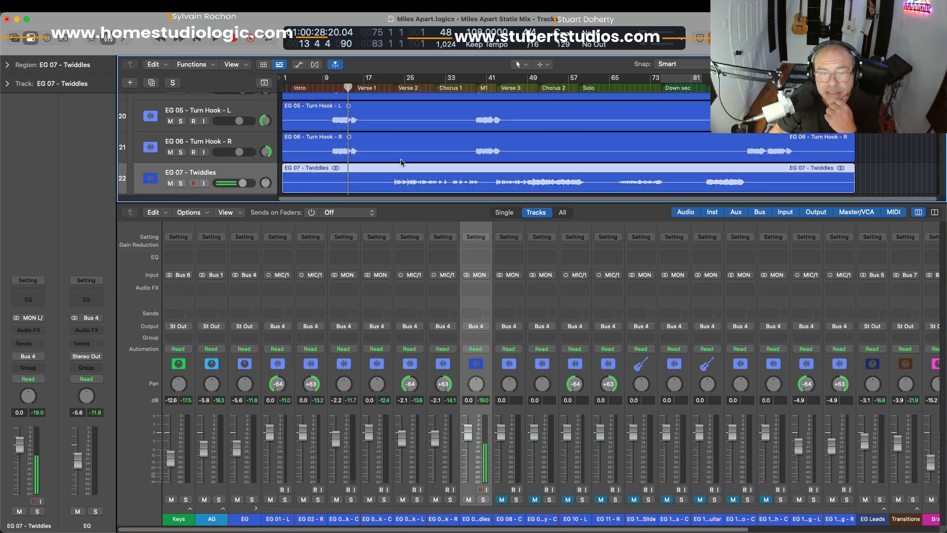
pyautogui.click(384, 87)
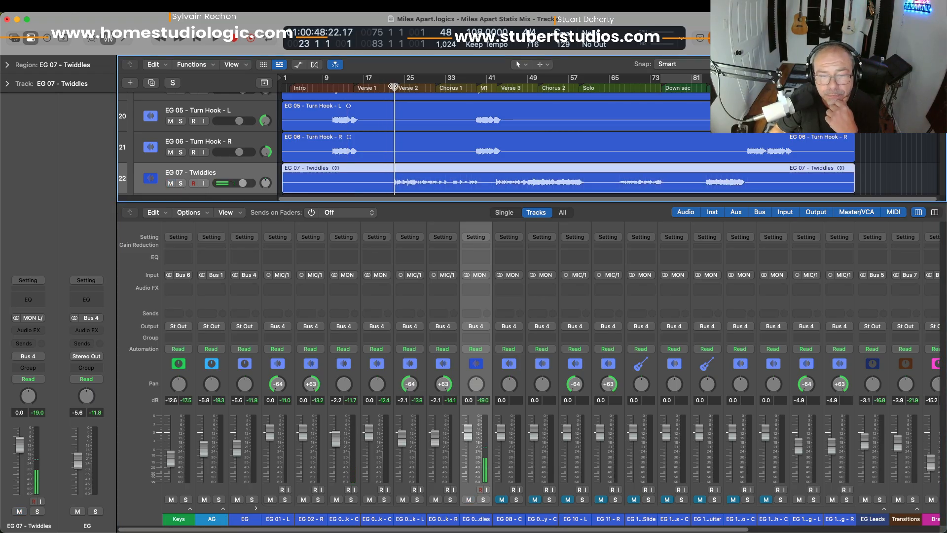
pyautogui.click(486, 500)
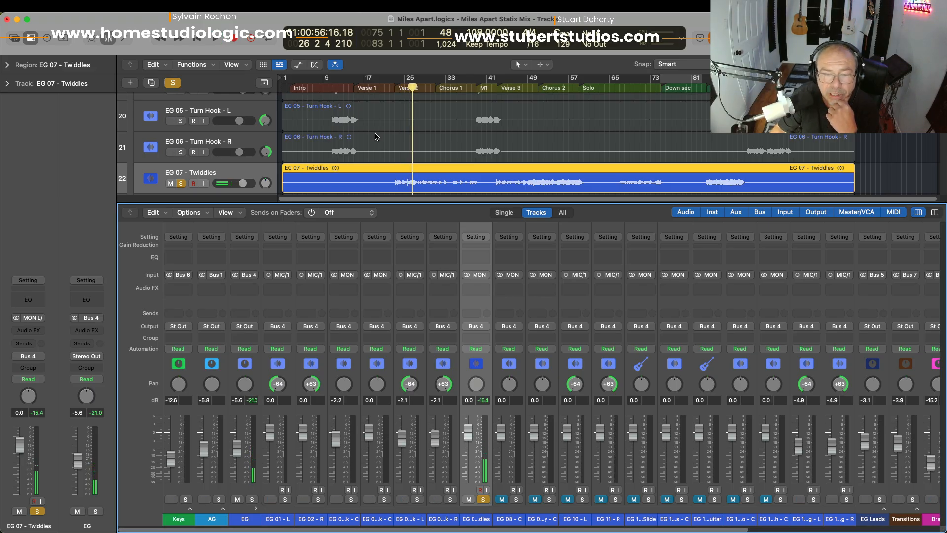
pyautogui.click(394, 87)
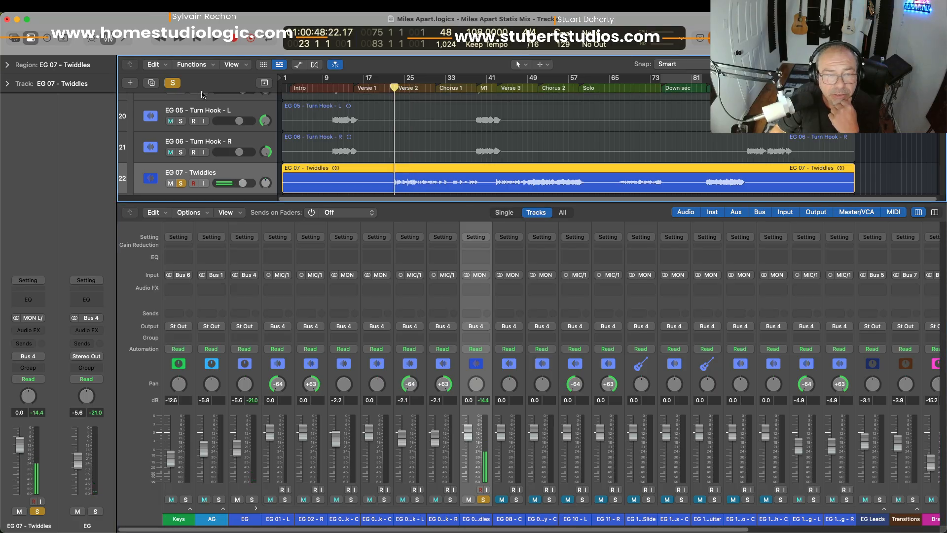
# Clear the solo on EG 07 - Twiddles and play verse 2, comparing the part soloed and in the mix
pyautogui.click(172, 85)
pyautogui.press('space')
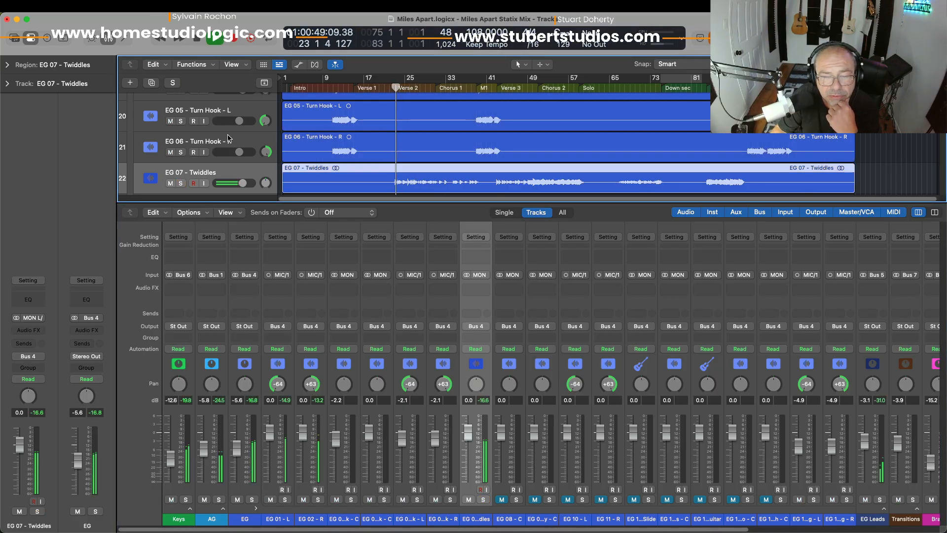
pyautogui.click(483, 499)
pyautogui.click(482, 499)
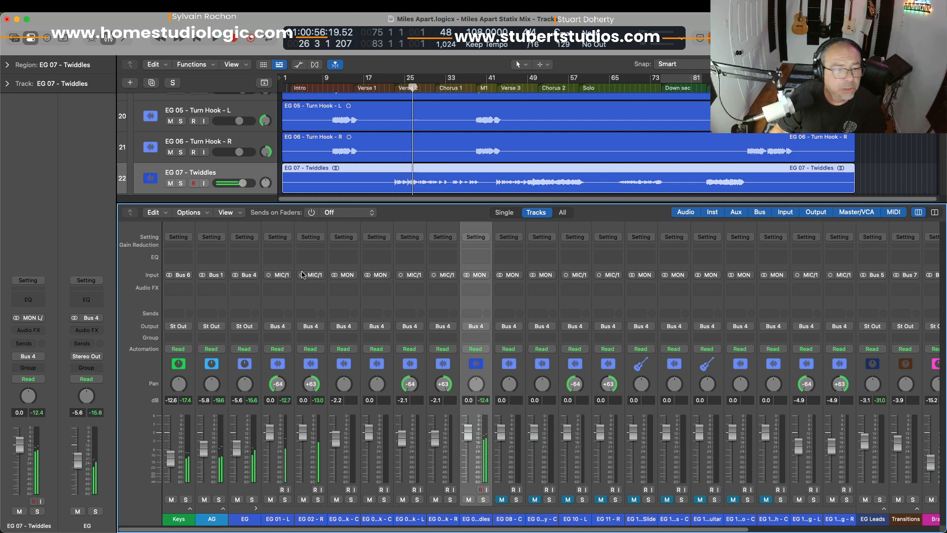
# Raise the region gain of EG 07 - Twiddles to +3.0 dB and replay it in the mix
pyautogui.click(8, 65)
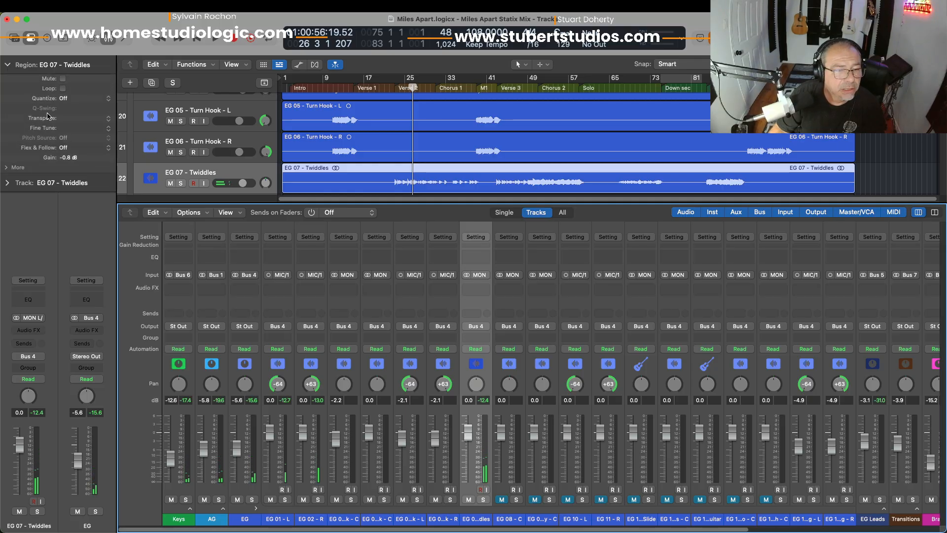
pyautogui.moveTo(70, 158); pyautogui.dragTo(86, 157)
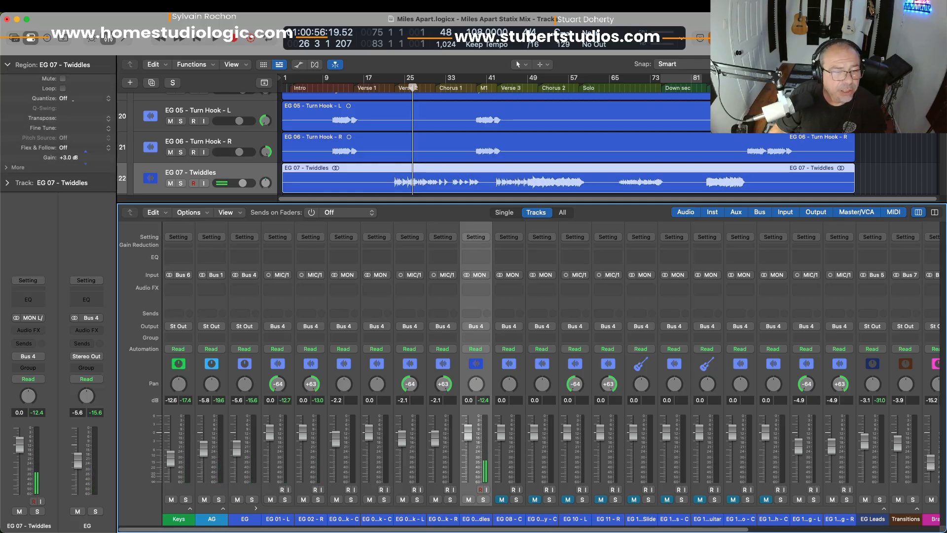
pyautogui.press('space')
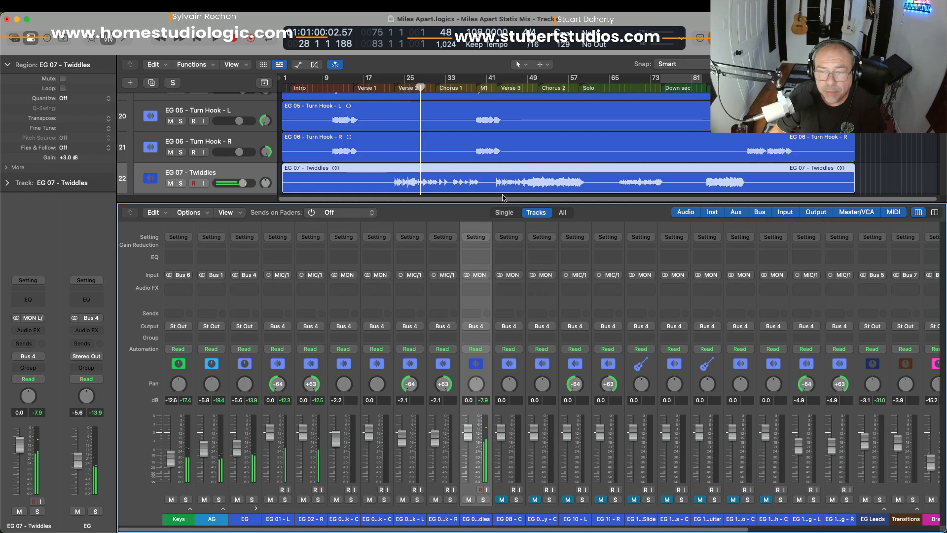
# Play from bar 49 and lower EG 07 - Twiddles to -2.6 dB while comparing it soloed and in the mix
pyautogui.click(516, 88)
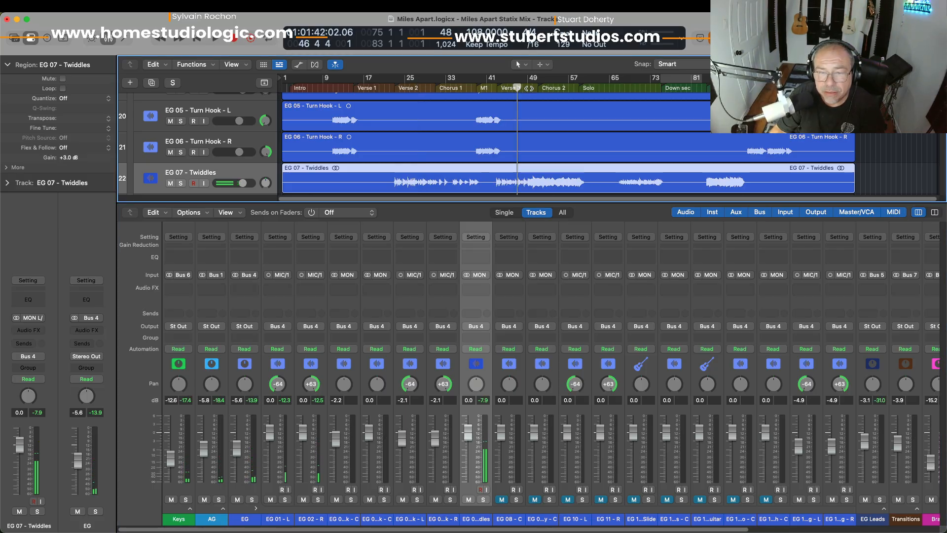
pyautogui.click(528, 89)
pyautogui.press('space')
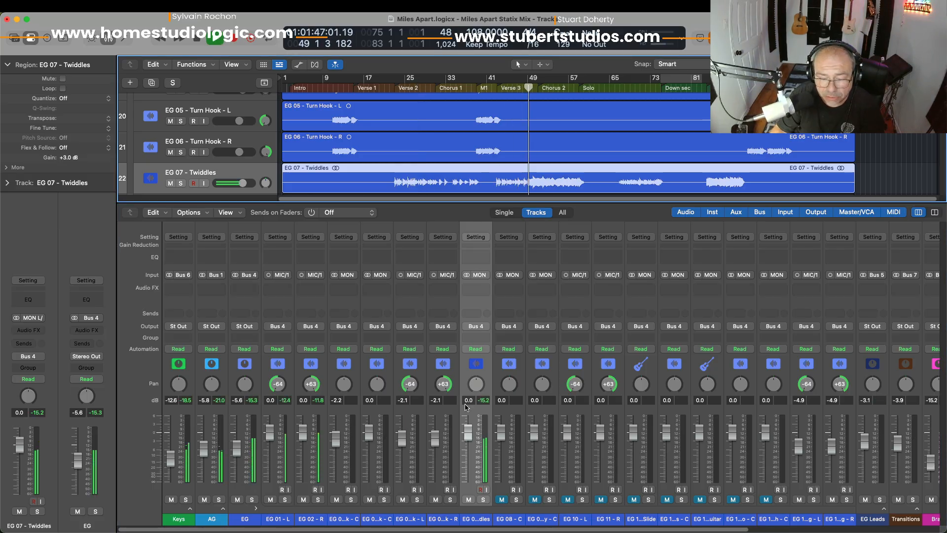
pyautogui.click(484, 500)
pyautogui.click(483, 499)
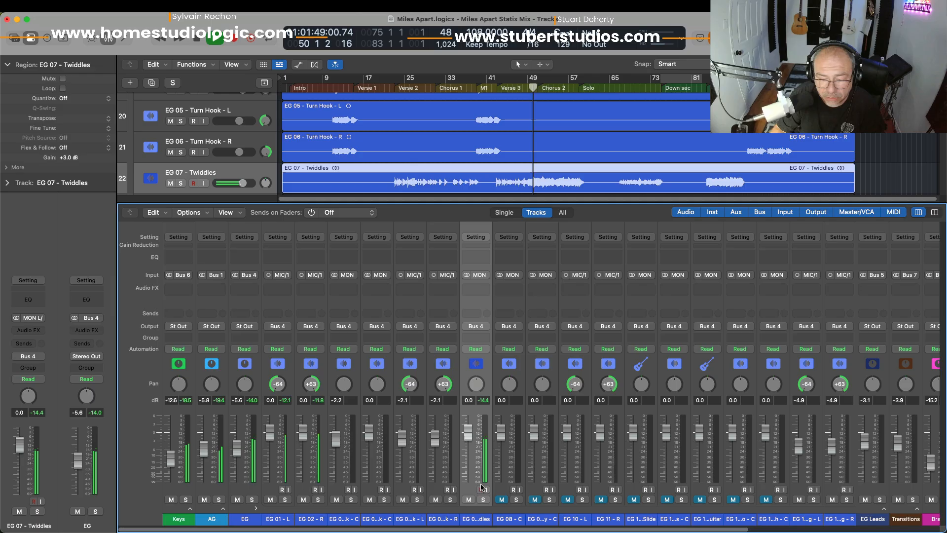
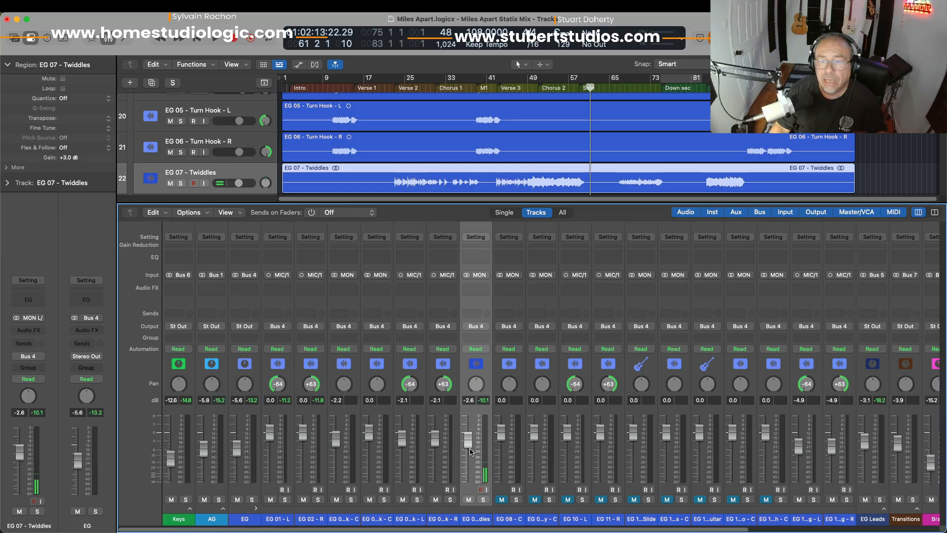
# Play the solo section from about bar 67 and compare EG 07 - Twiddles soloed and in the mix
pyautogui.click(619, 88)
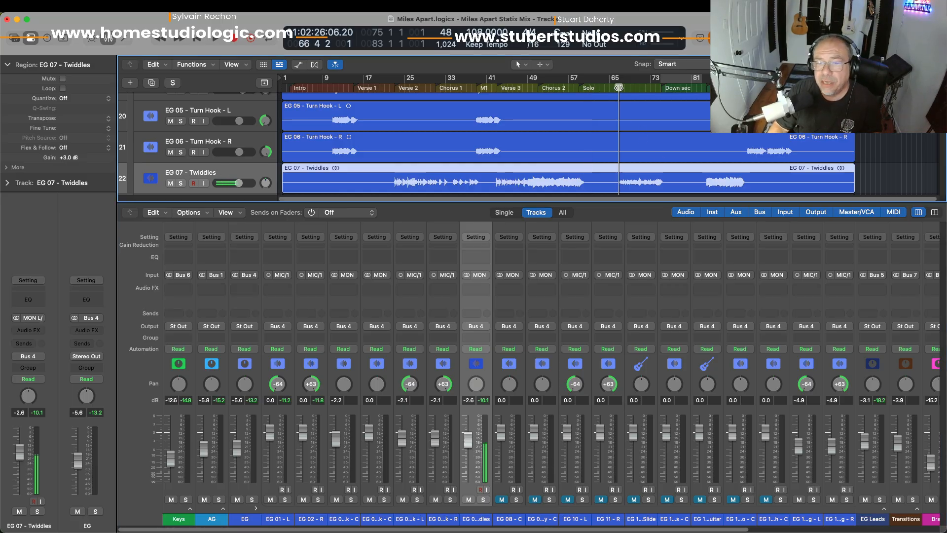
pyautogui.press('space')
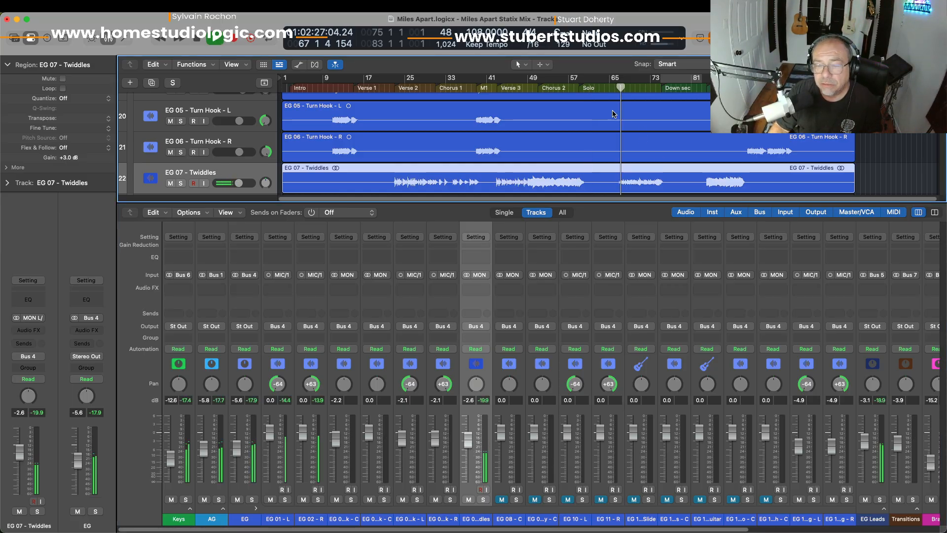
pyautogui.click(483, 501)
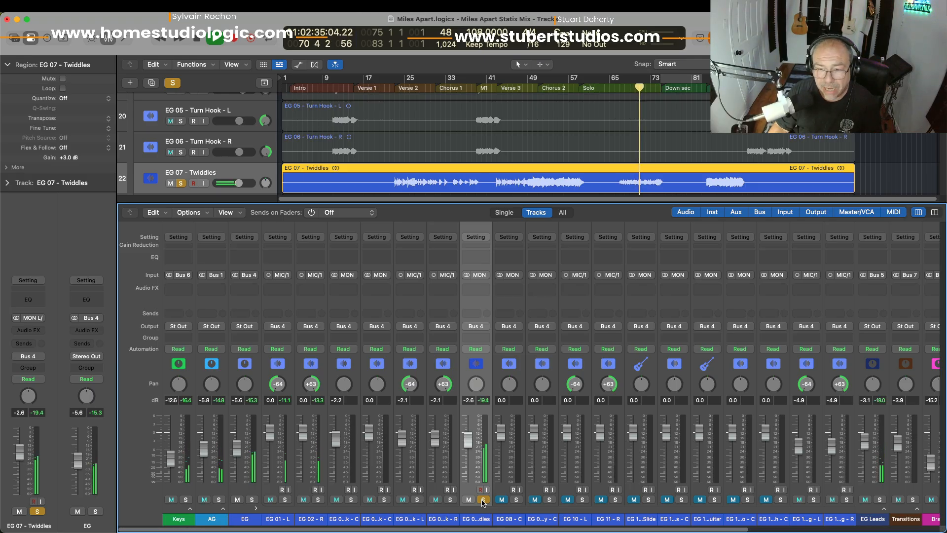
pyautogui.click(483, 501)
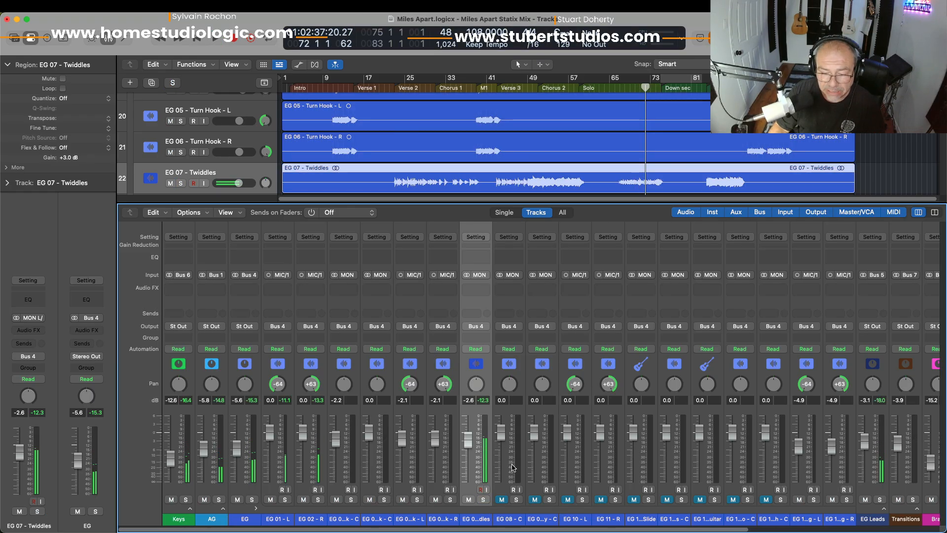
# Unmute and solo EG 08 - C, and play it from bar 31
pyautogui.click(514, 415)
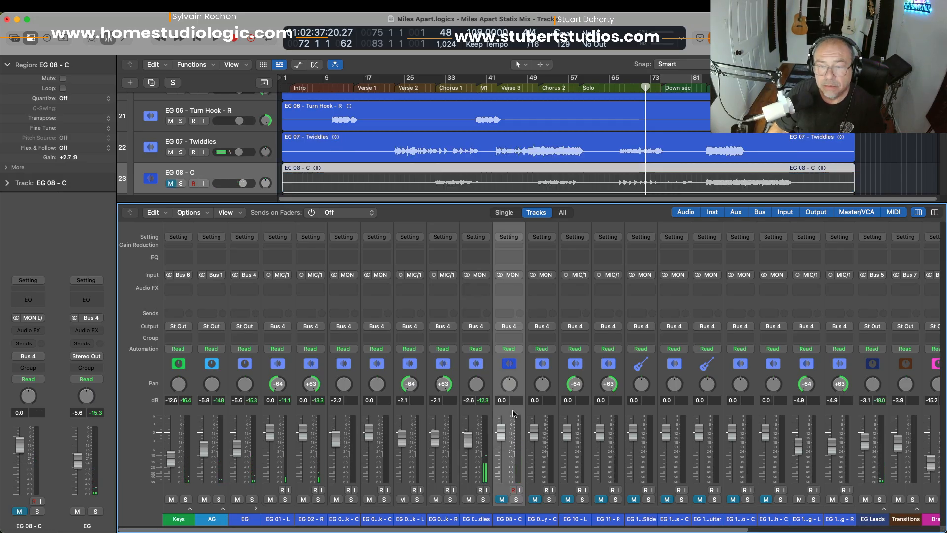
pyautogui.click(430, 89)
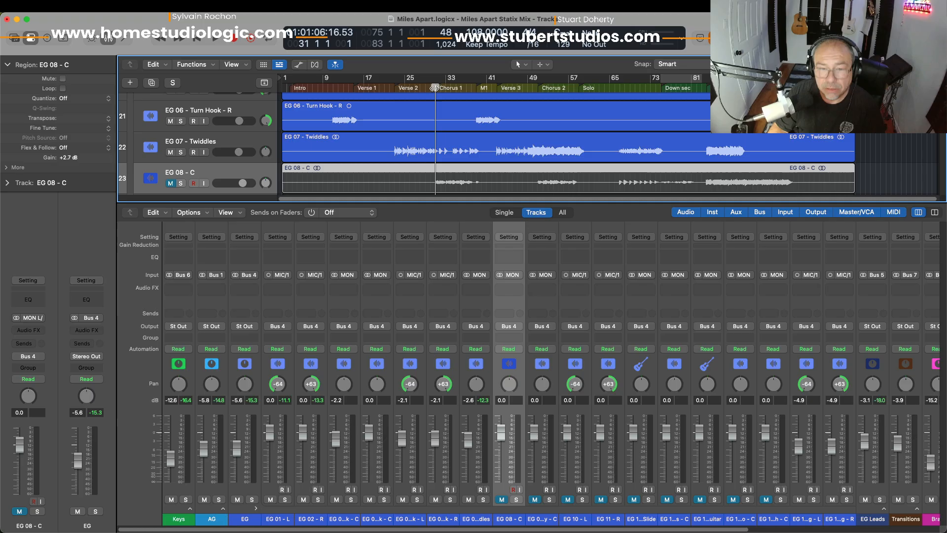
pyautogui.click(171, 183)
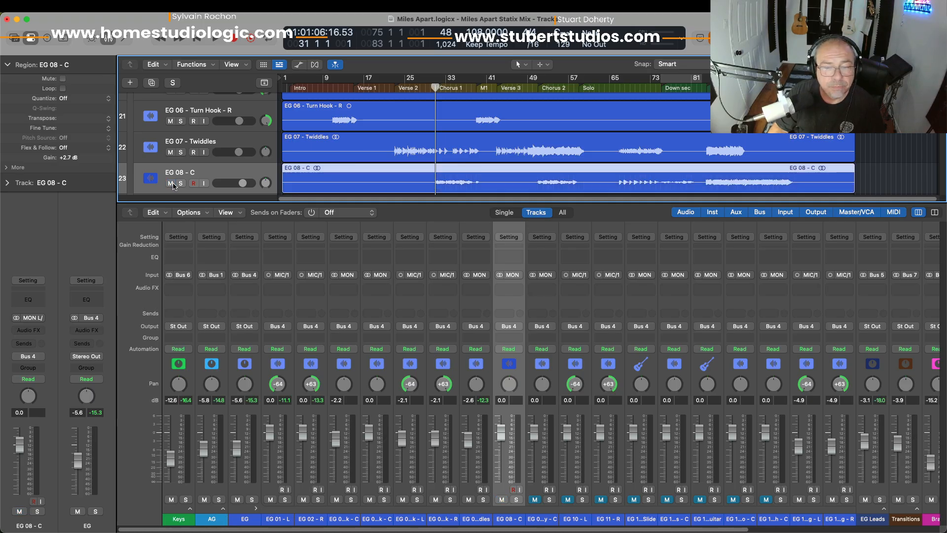
pyautogui.click(181, 183)
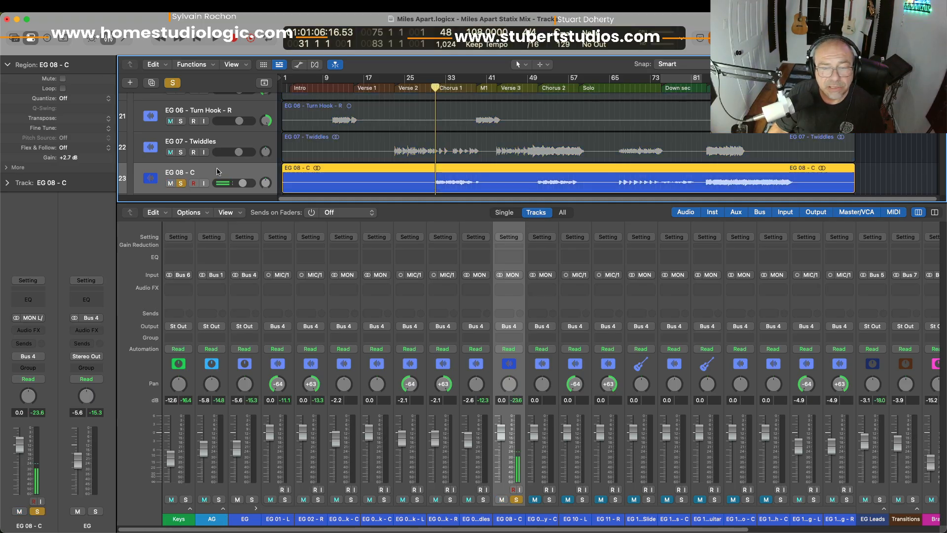
pyautogui.press('space')
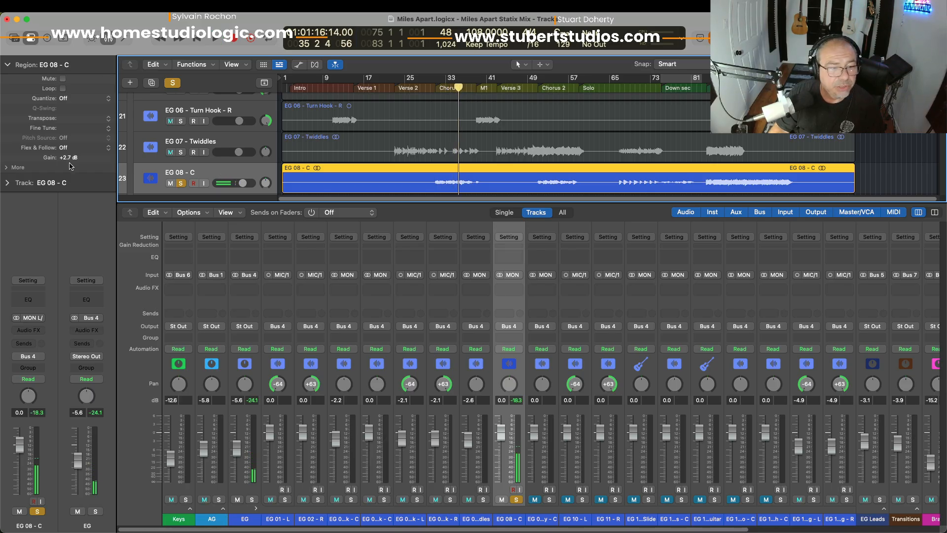
# Raise the region gain of EG 08 - C to +7.0 dB and compare it soloed and in the mix during chorus 1
pyautogui.moveTo(69, 159); pyautogui.dragTo(69, 141)
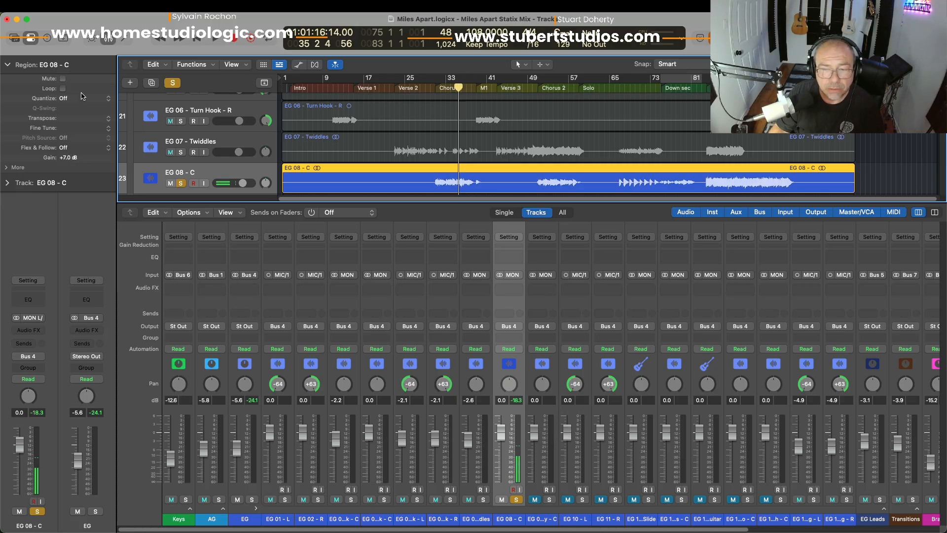
pyautogui.click(515, 499)
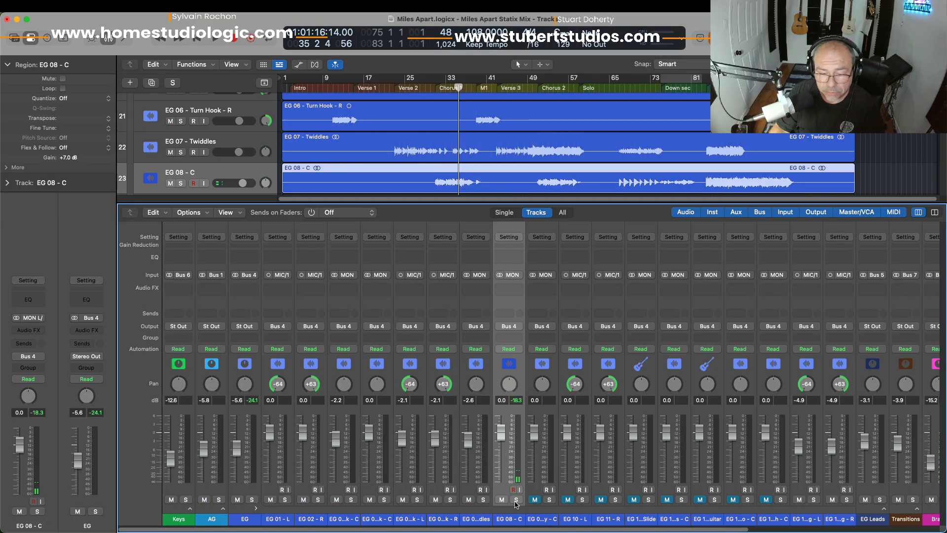
pyautogui.press('space')
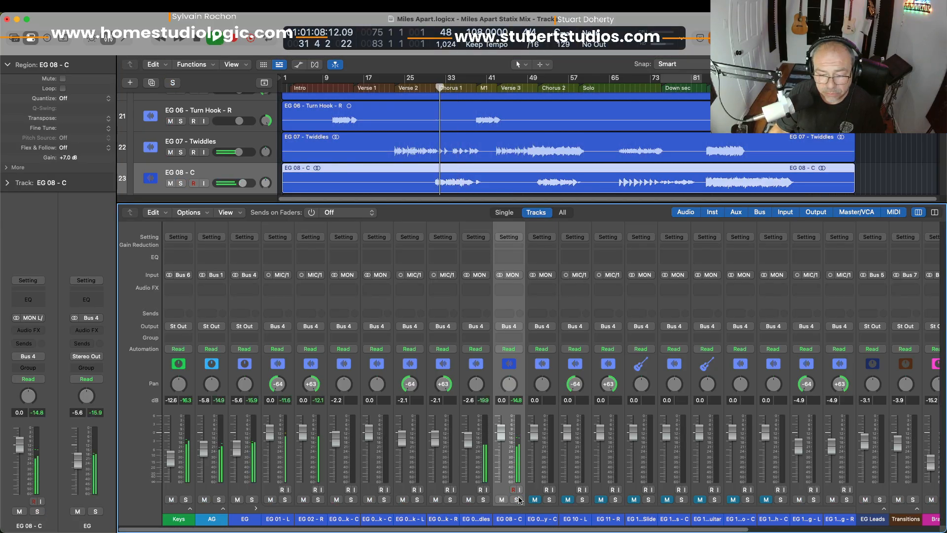
pyautogui.click(517, 501)
pyautogui.click(518, 500)
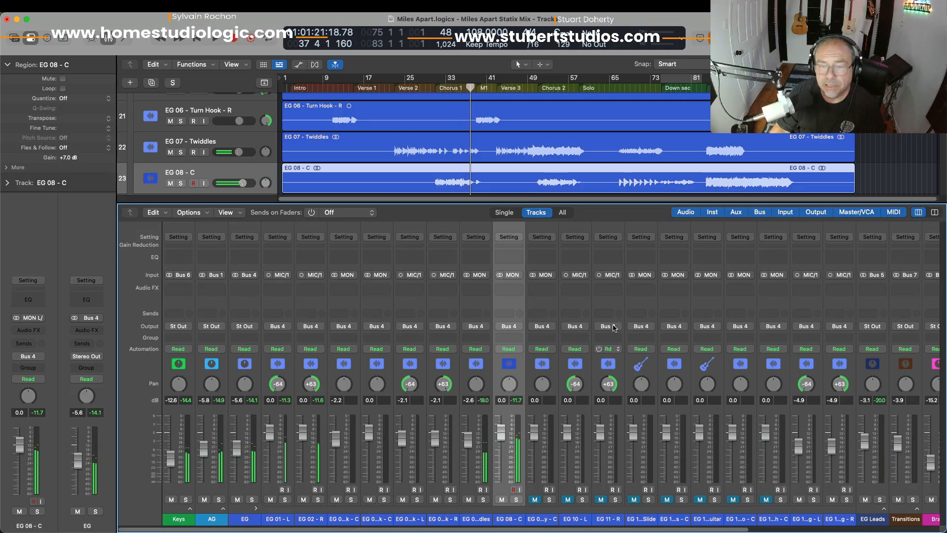
# Play from bar 84 and compare EG 08 - C soloed and in the mix
pyautogui.moveTo(702, 86); pyautogui.dragTo(706, 87)
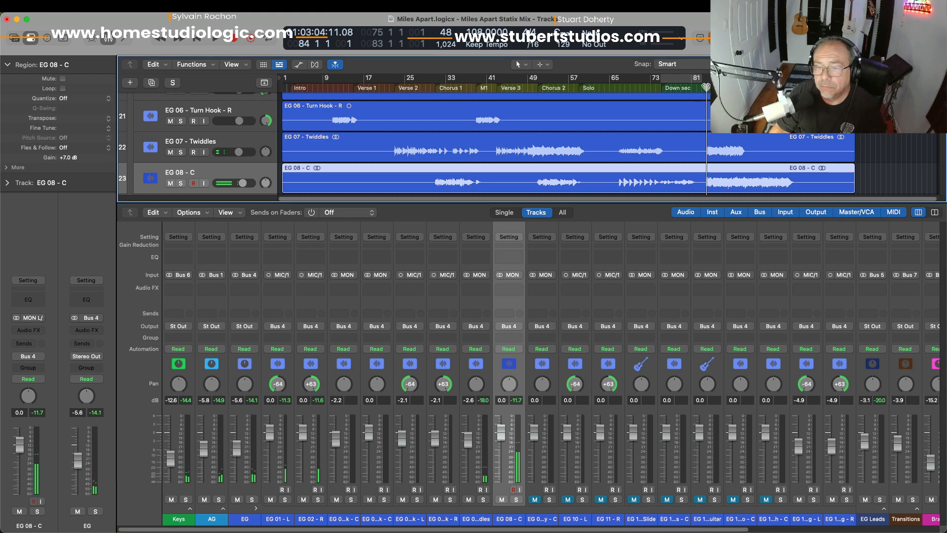
pyautogui.press('space')
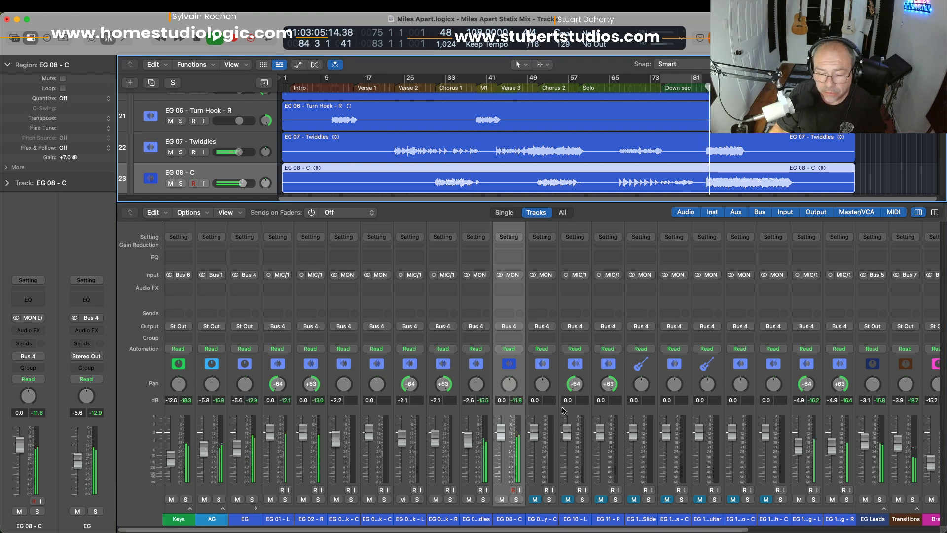
pyautogui.click(517, 500)
pyautogui.click(516, 500)
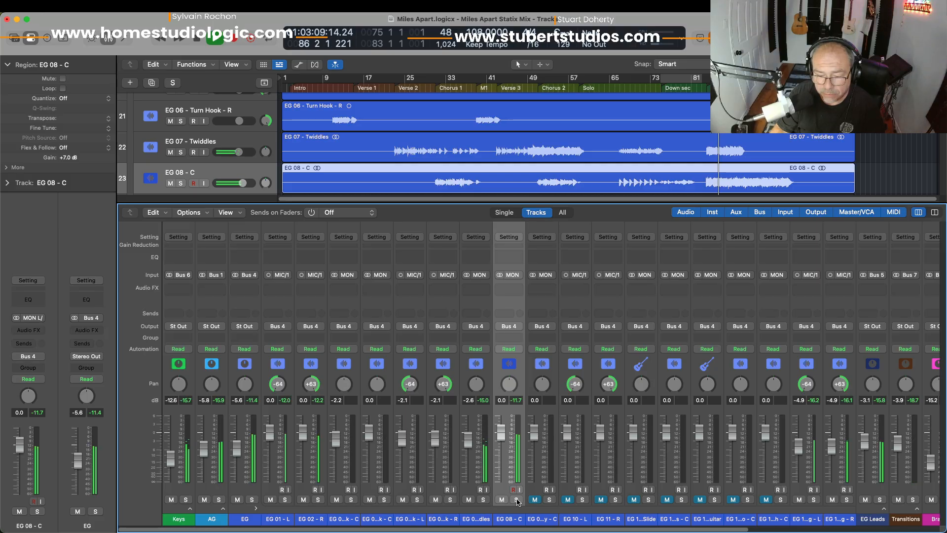
pyautogui.click(516, 500)
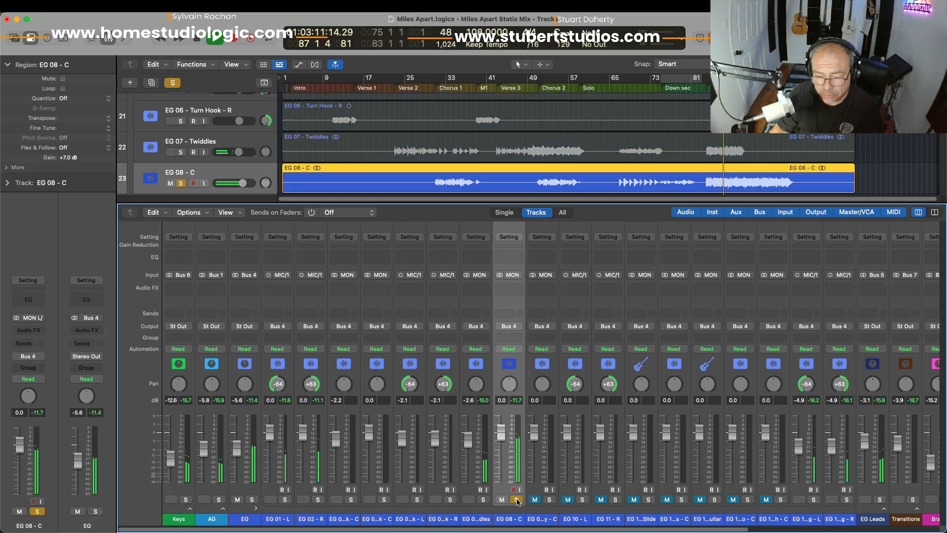
pyautogui.click(517, 500)
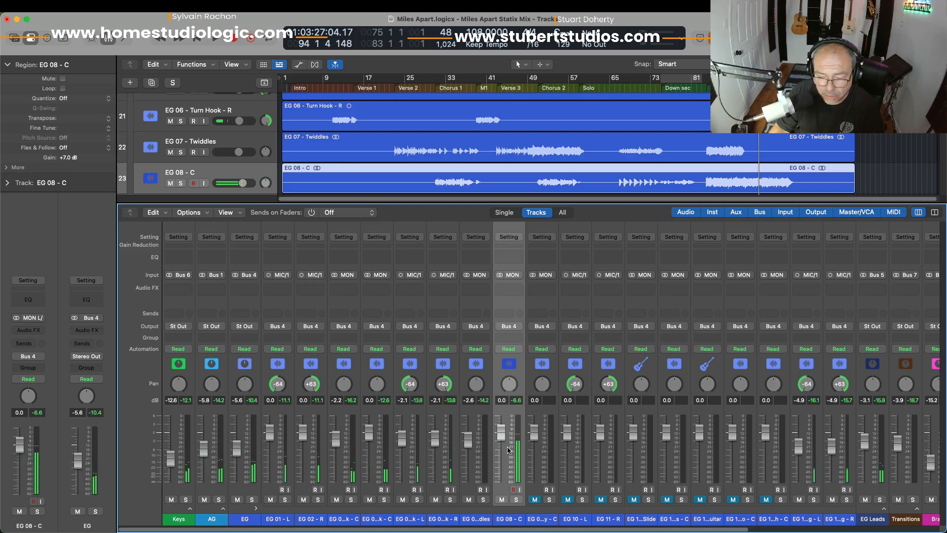
# Replay from bar 84 and lower EG 08 - C to -1.4 dB while comparing it soloed and in the mix
pyautogui.press('space')
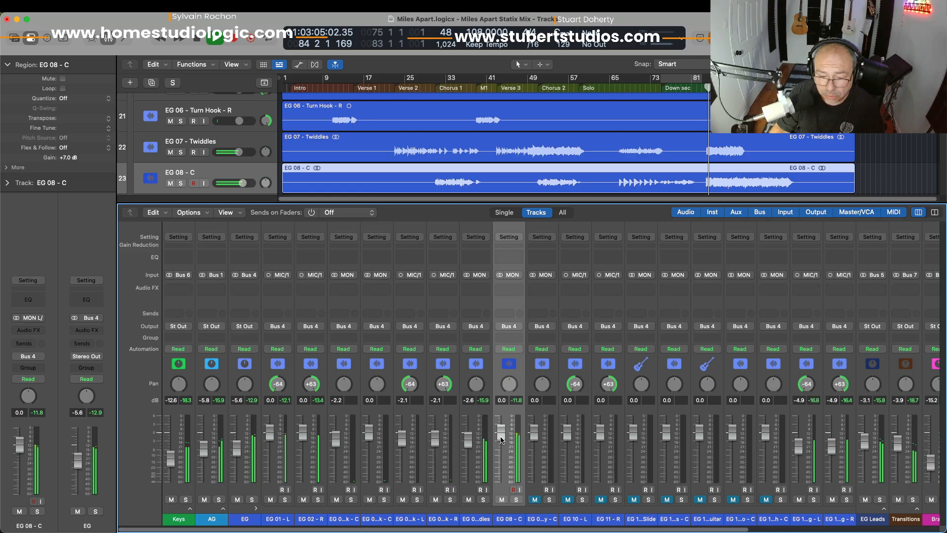
pyautogui.moveTo(501, 438); pyautogui.dragTo(500, 442)
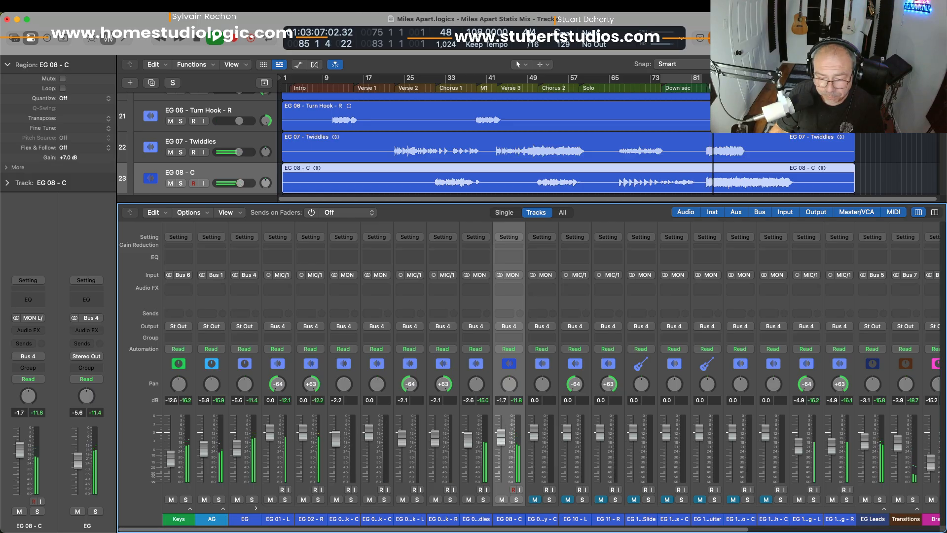
pyautogui.click(515, 499)
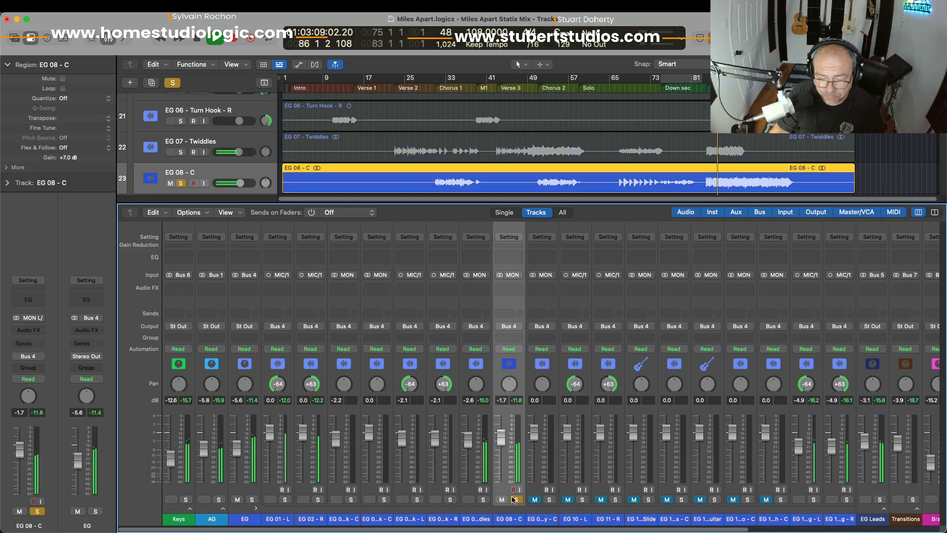
pyautogui.click(515, 499)
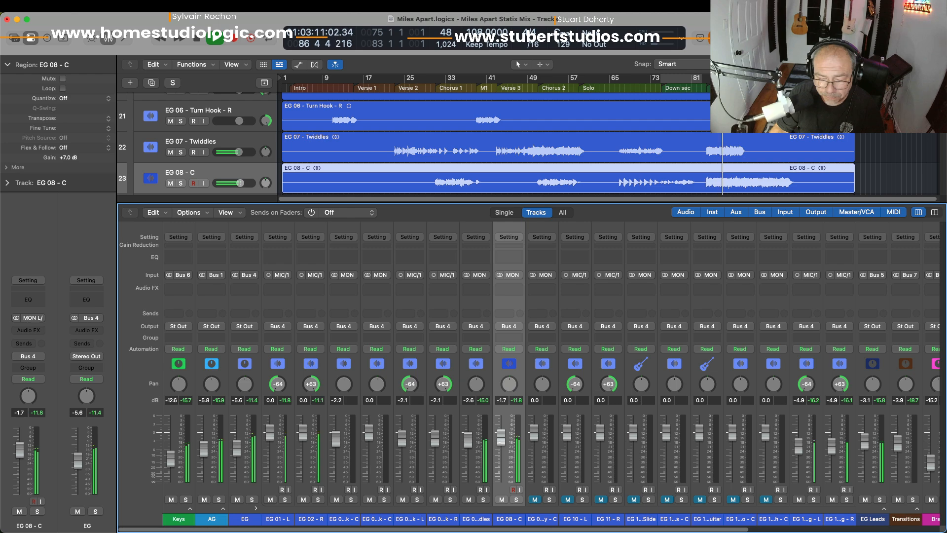
pyautogui.click(515, 500)
pyautogui.click(515, 500)
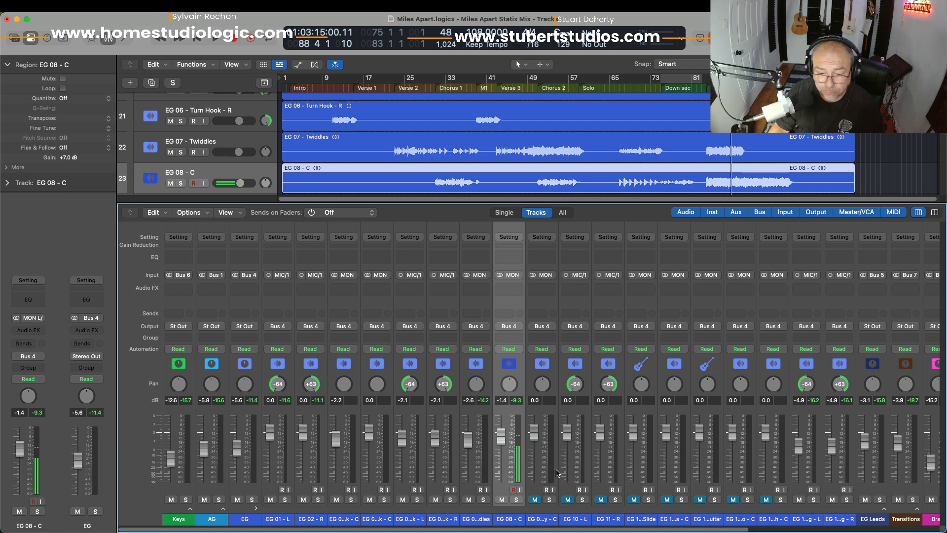
# Unmute and solo EG 09 - Slightly Fuzzy - C, and play it from bar 31
pyautogui.click(541, 416)
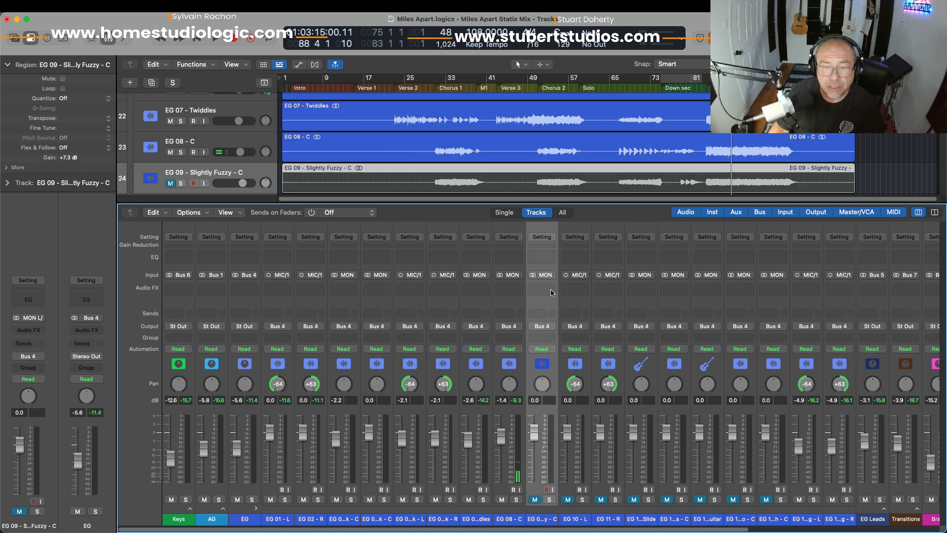
pyautogui.click(434, 85)
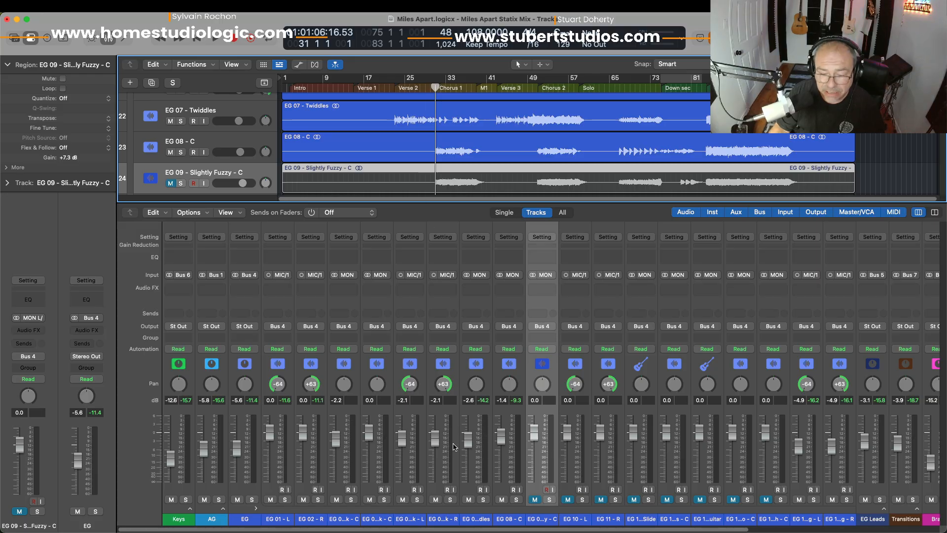
pyautogui.click(541, 501)
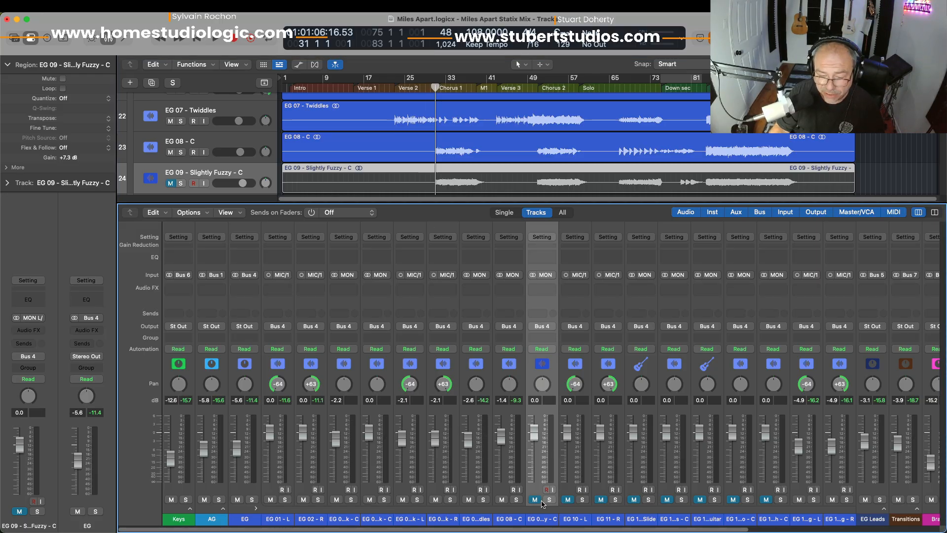
pyautogui.click(535, 500)
pyautogui.click(548, 499)
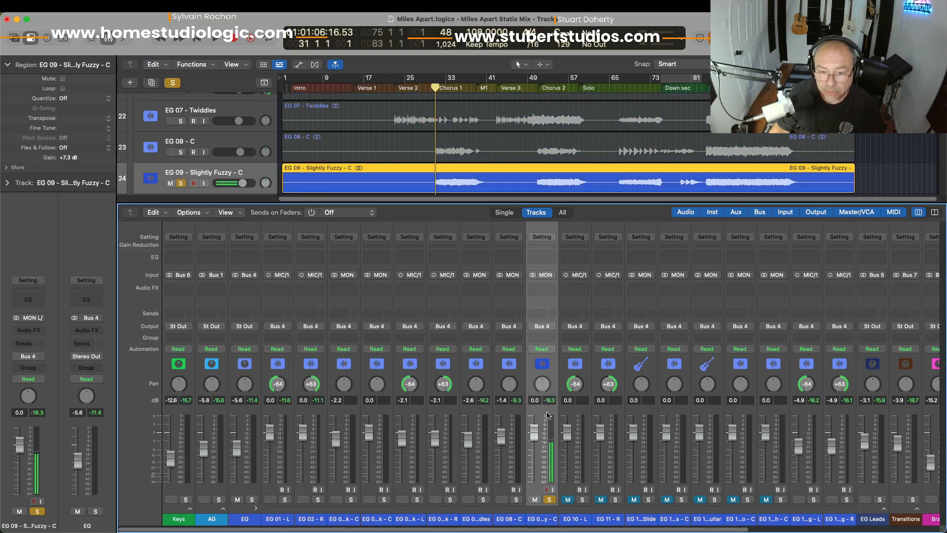
pyautogui.press('space')
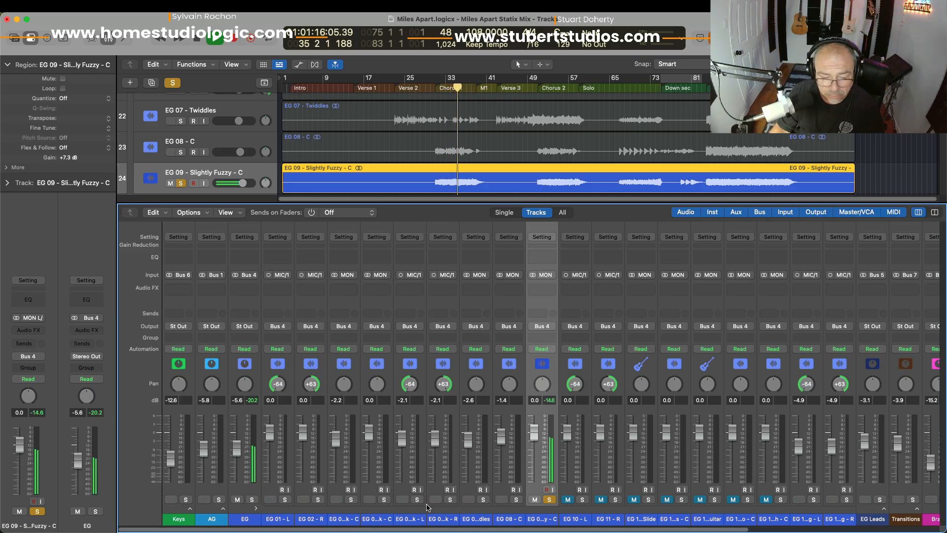
# Compare EG 09 - Slightly Fuzzy - C soloed and in the mix while replaying chorus 1 from bar 31
pyautogui.click(549, 499)
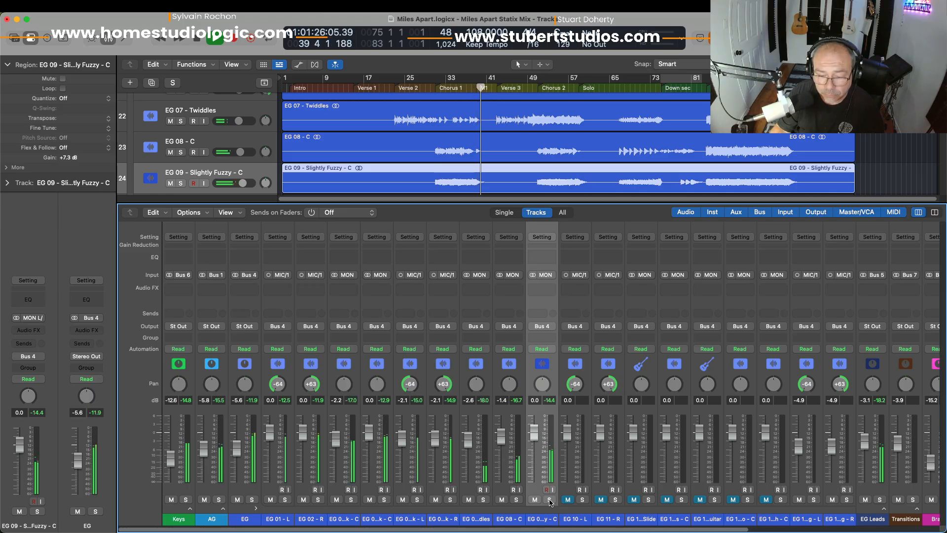
pyautogui.hotkey('alt', ',')
pyautogui.click(549, 499)
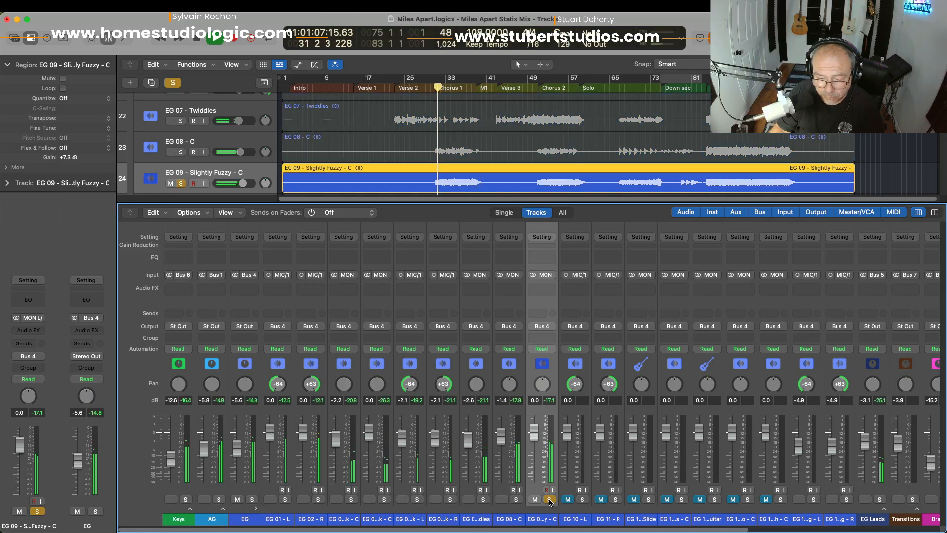
pyautogui.click(549, 500)
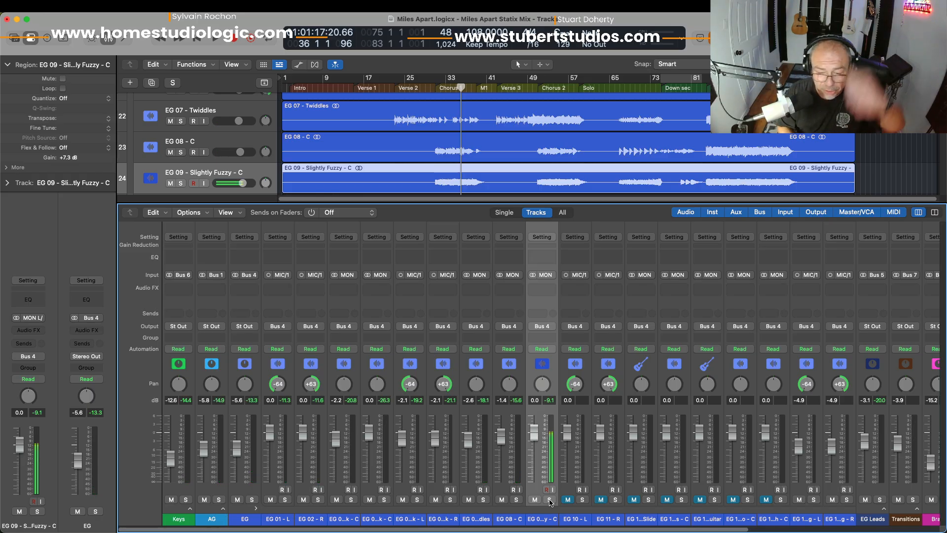
# Unmute and solo EG 10 - L and EG 11 - R together, and play the pair from bar 30
pyautogui.click(578, 409)
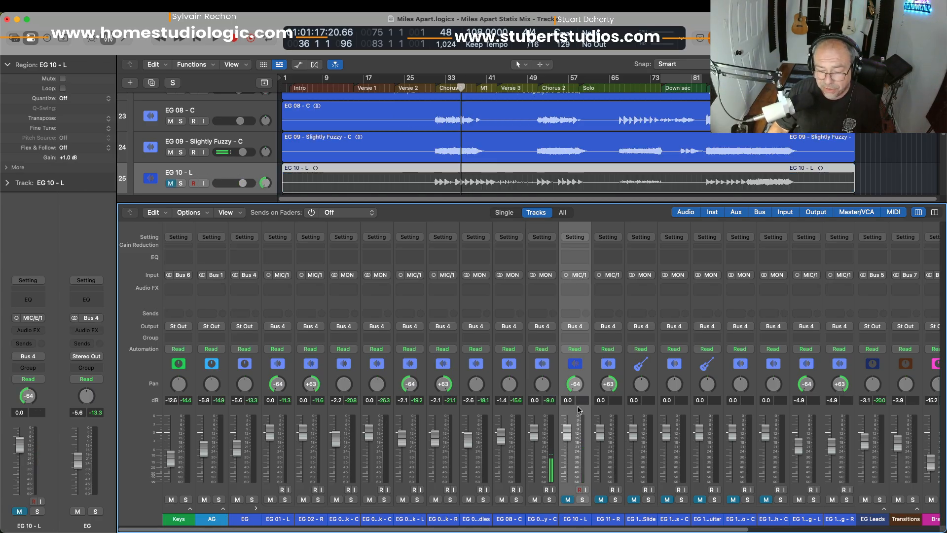
pyautogui.keyDown('shift'); pyautogui.click(595, 409); pyautogui.keyUp('shift')
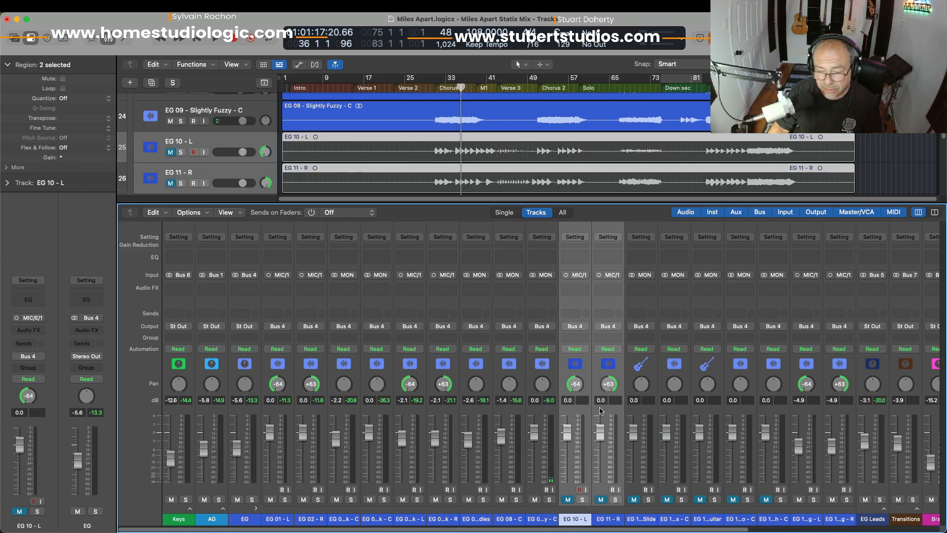
pyautogui.click(569, 500)
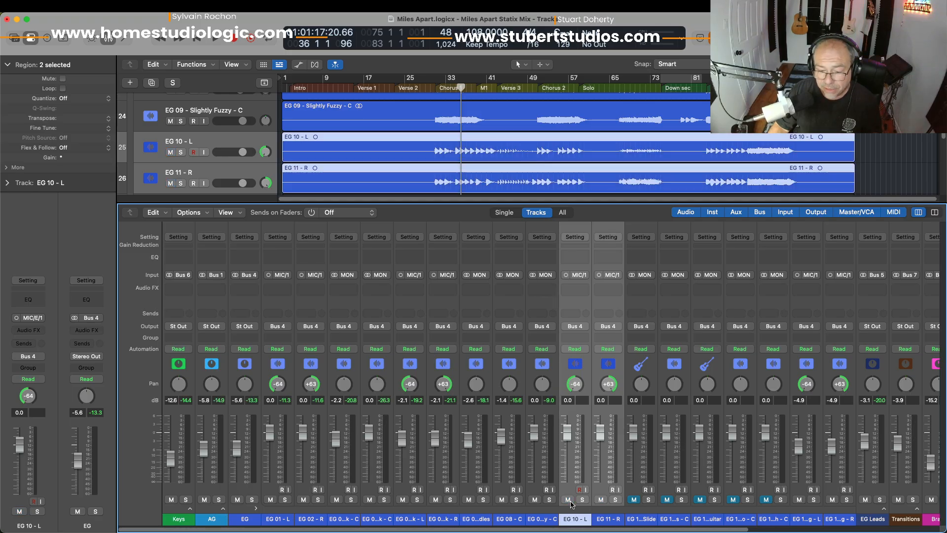
pyautogui.click(431, 89)
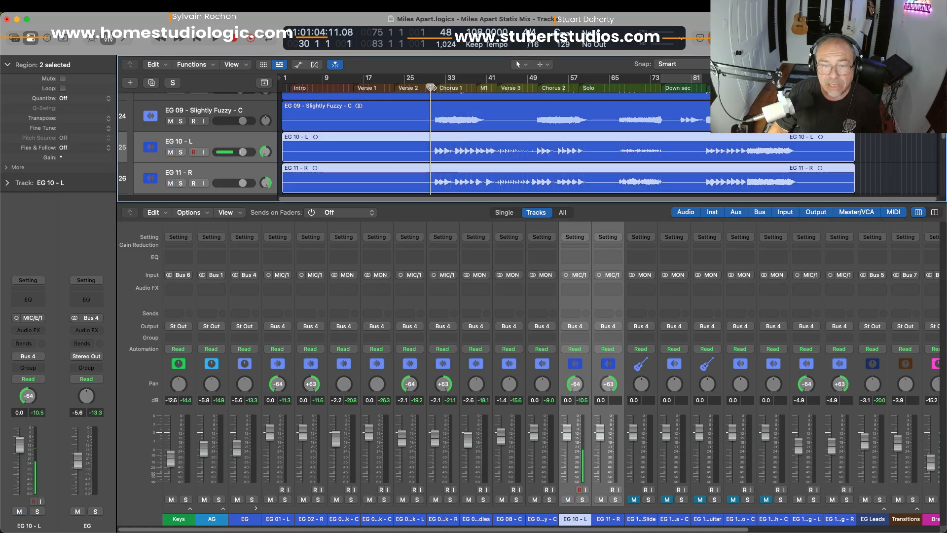
pyautogui.click(615, 500)
pyautogui.press('space')
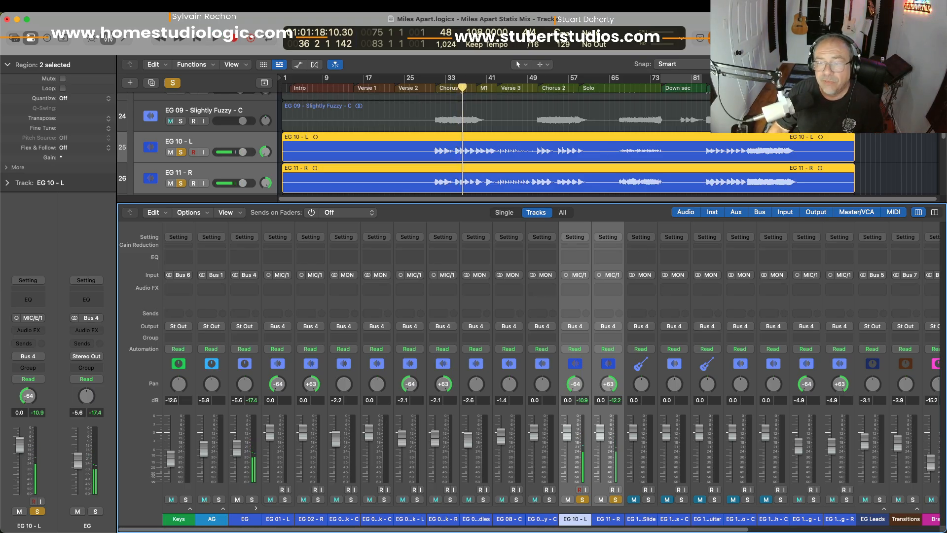
# Play from bar 92 and compare the EG 10 - L and EG 11 - R pair soloed and in the mix
pyautogui.moveTo(730, 88); pyautogui.dragTo(742, 88)
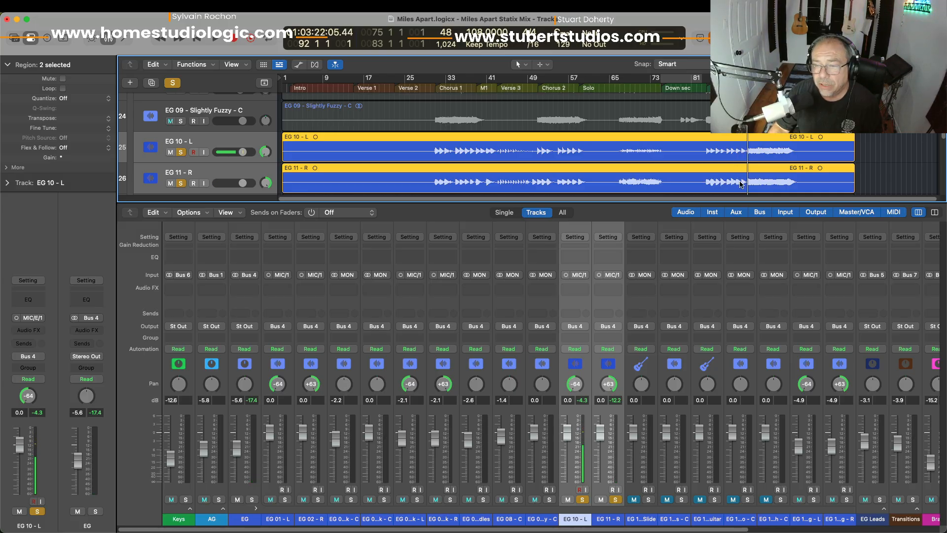
pyautogui.press('space')
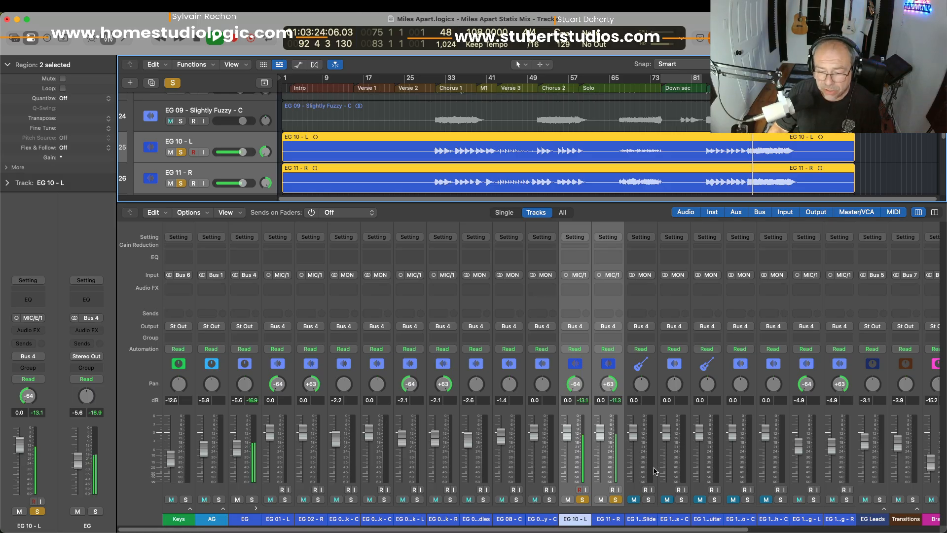
pyautogui.click(584, 500)
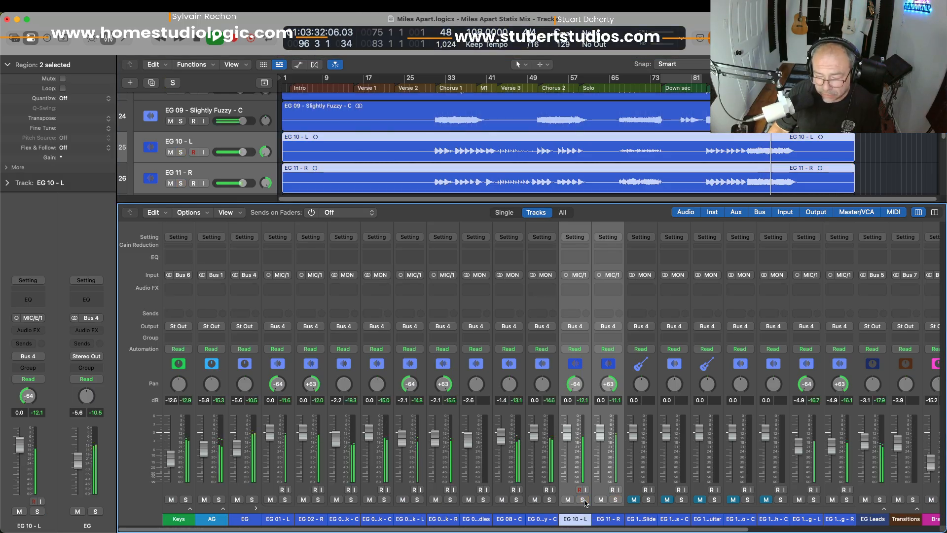
pyautogui.click(584, 500)
pyautogui.click(584, 500)
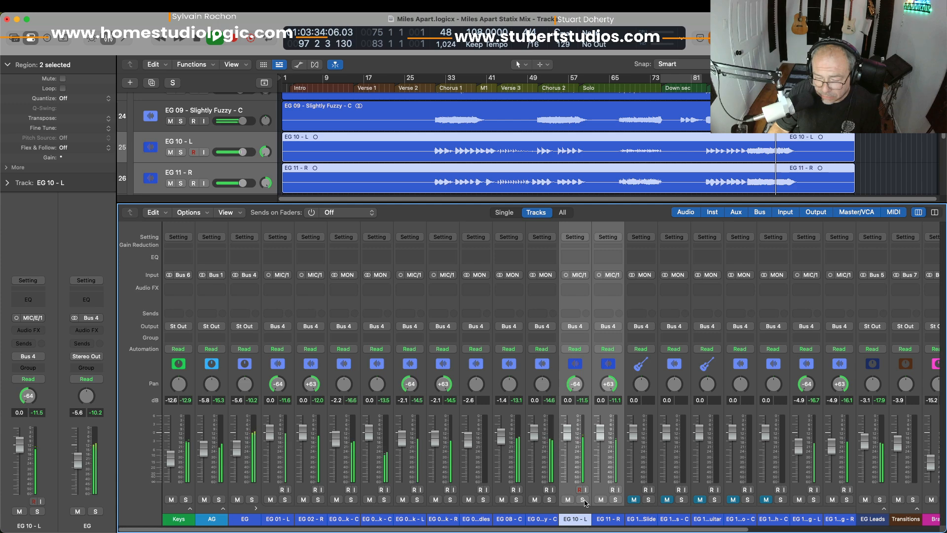
pyautogui.click(584, 500)
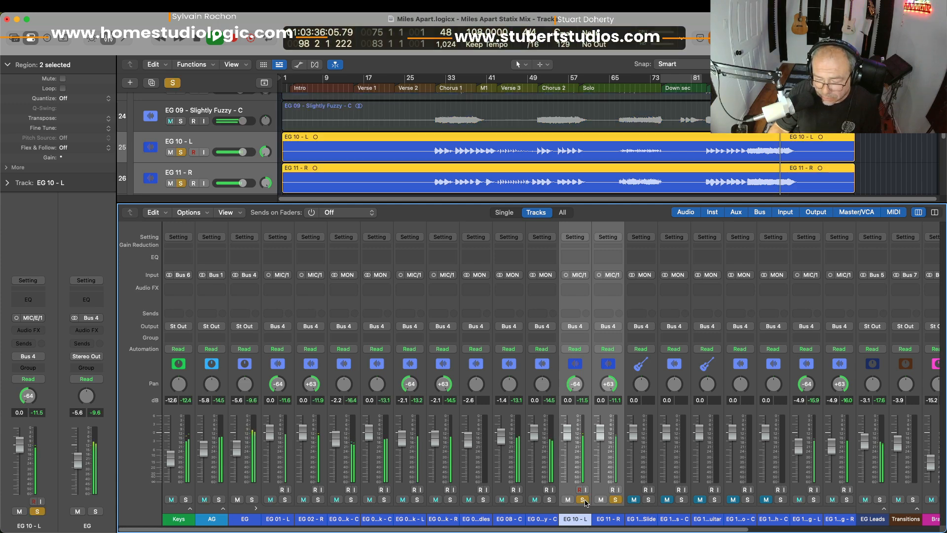
pyautogui.click(584, 500)
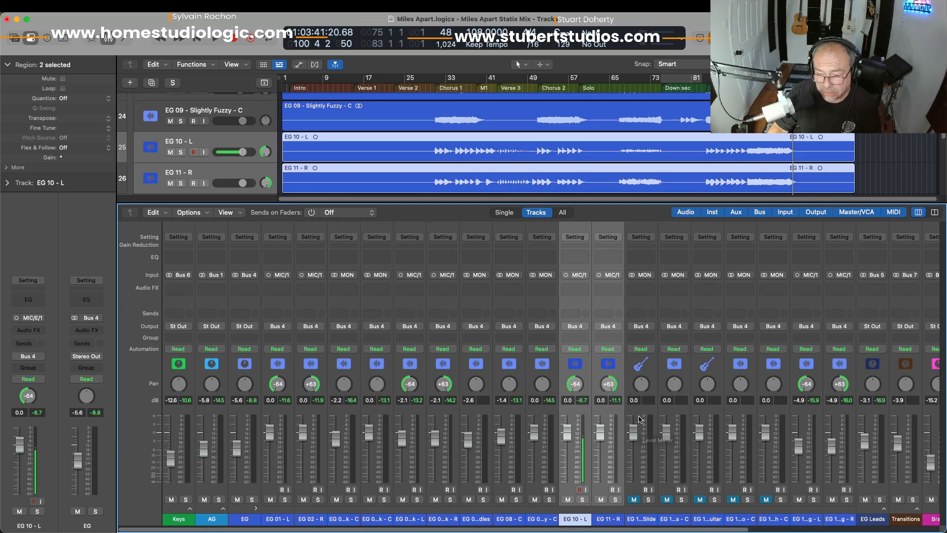
# Unmute and solo EG 12 - Slide, and play it from just before chorus 1
pyautogui.click(639, 412)
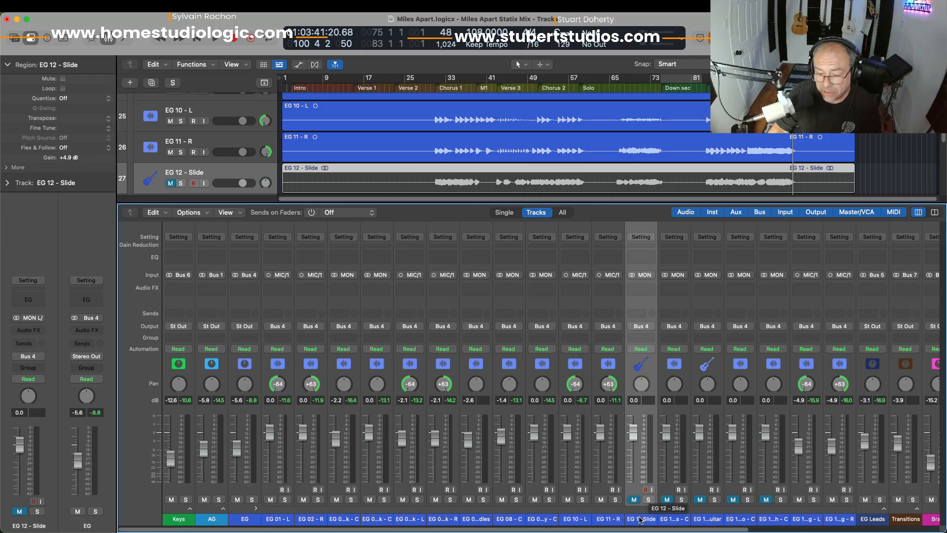
pyautogui.click(635, 499)
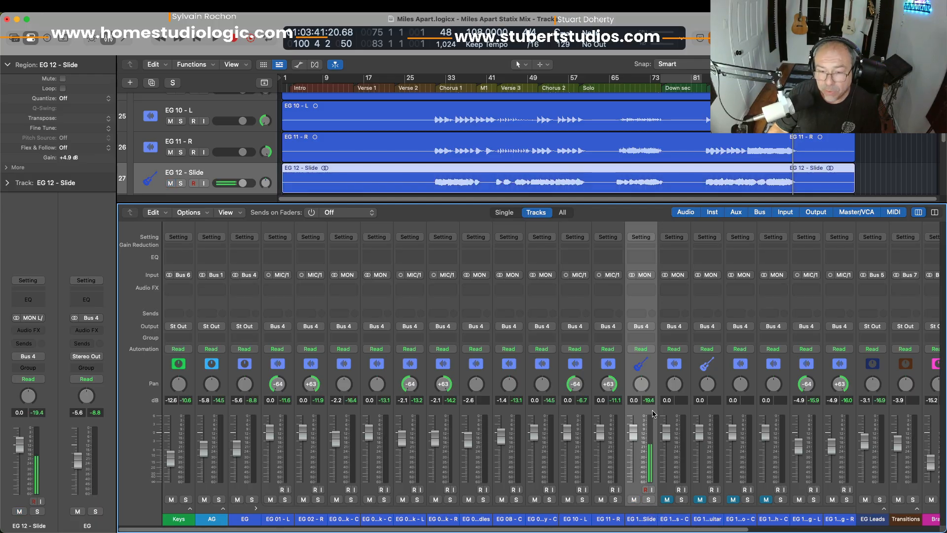
pyautogui.click(433, 88)
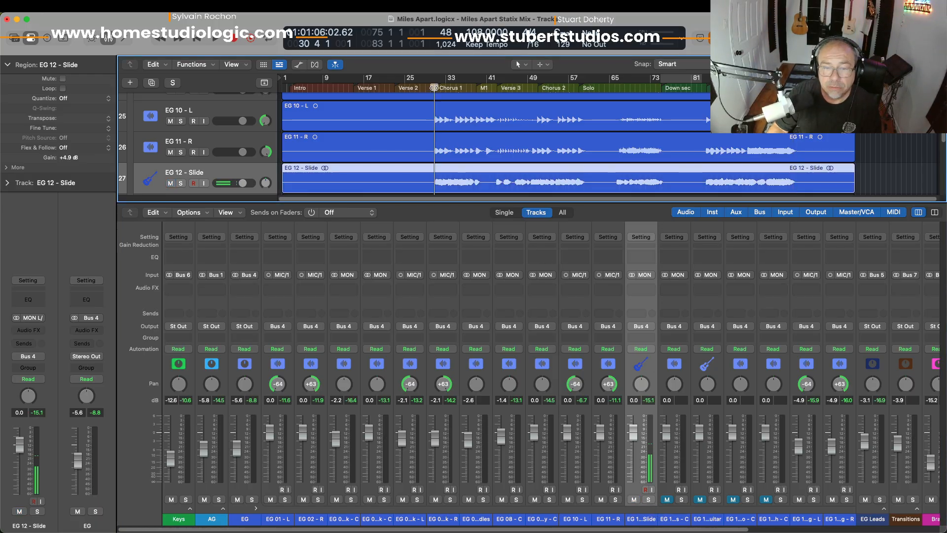
pyautogui.click(648, 499)
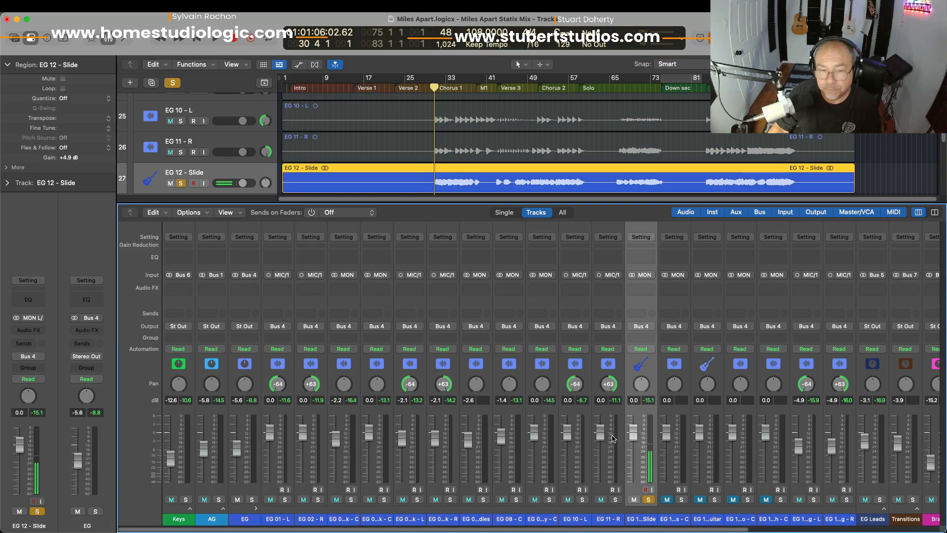
pyautogui.press('space')
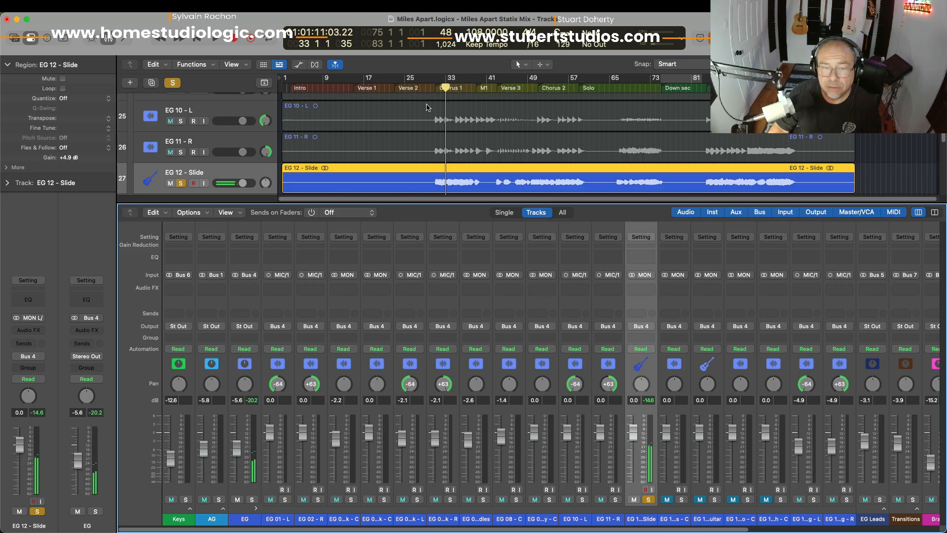
# Play EG 12 - Slide in the mix from bar 31 and raise its region gain to +5.9 dB
pyautogui.click(431, 87)
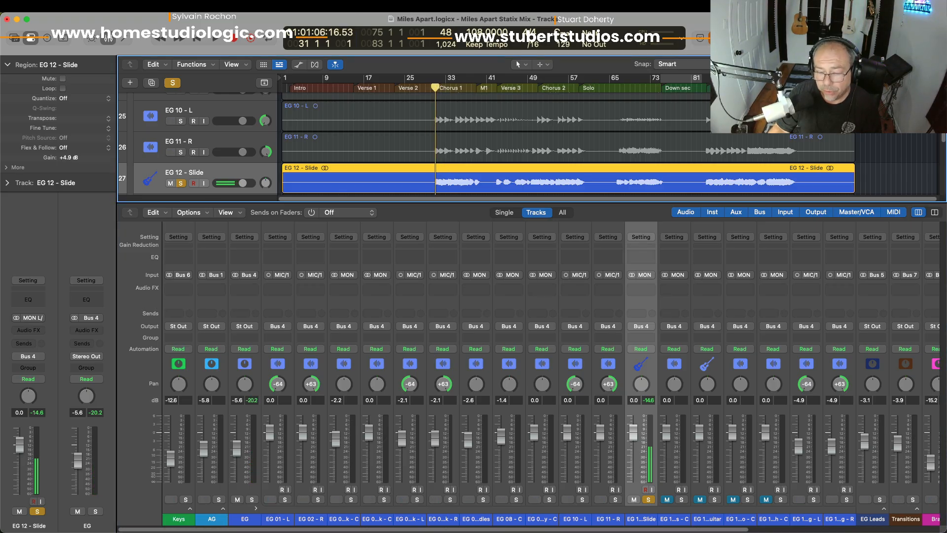
pyautogui.click(648, 499)
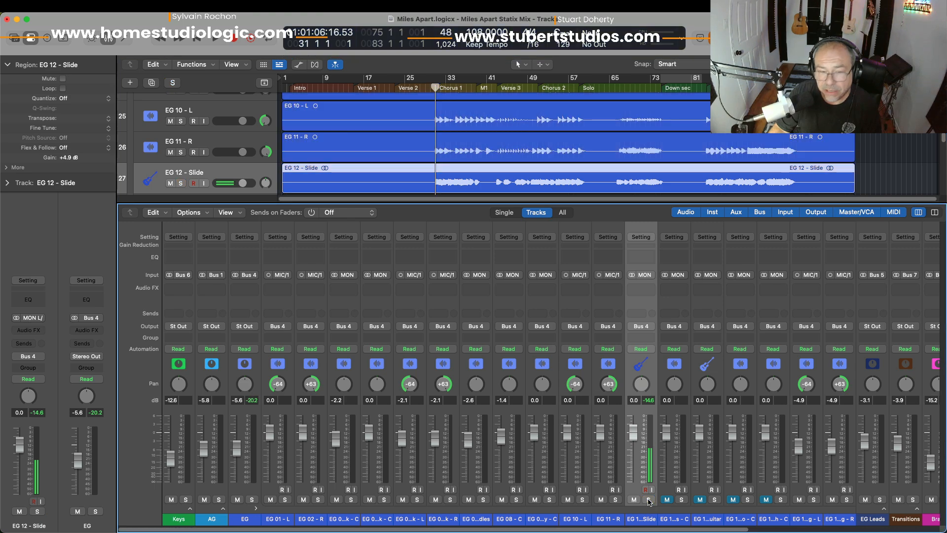
pyautogui.press('space')
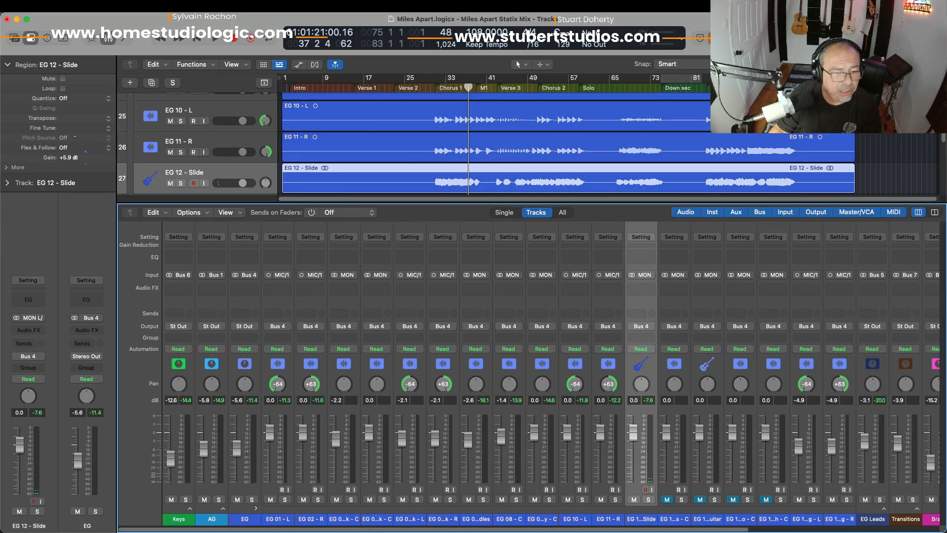
pyautogui.press('space')
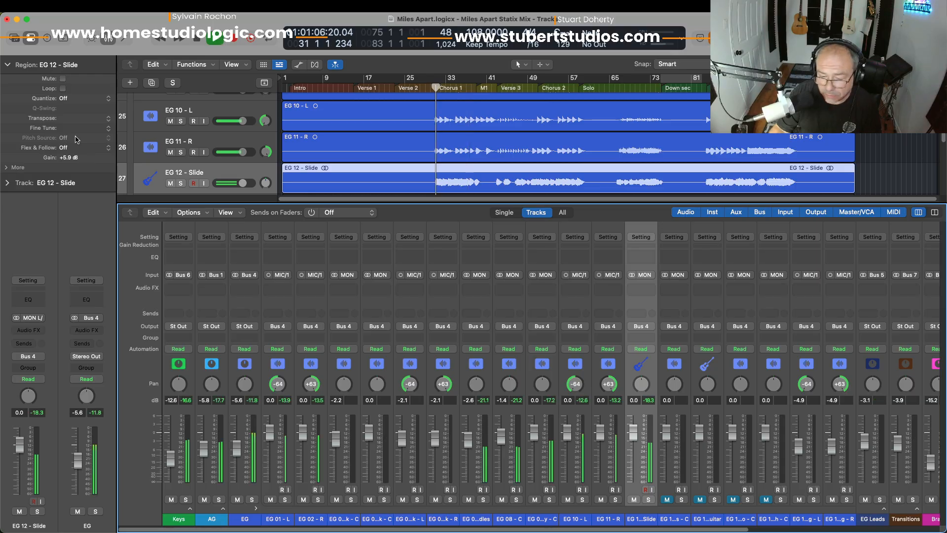
# Unmute EG 13 - Twiddles - C and audition it from bar 42, both soloed and in the mix
pyautogui.click(677, 413)
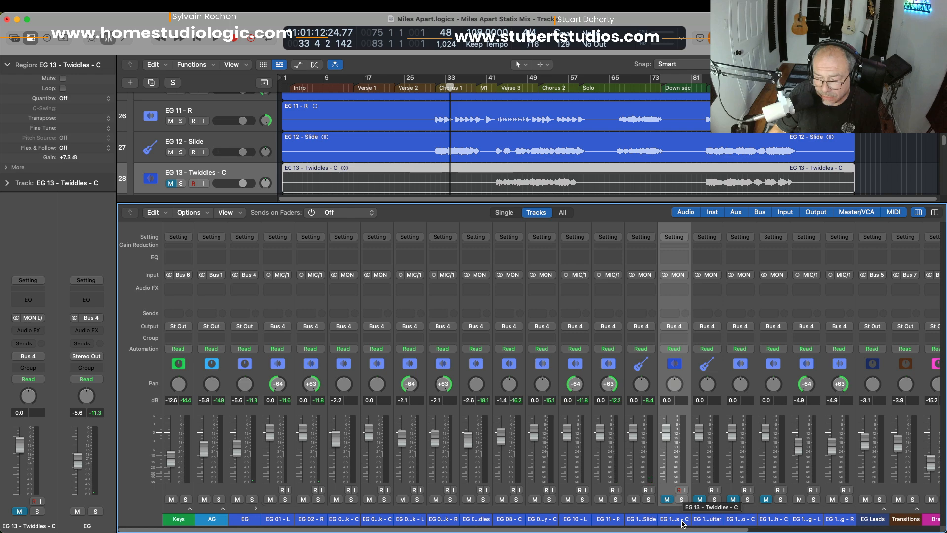
pyautogui.click(666, 500)
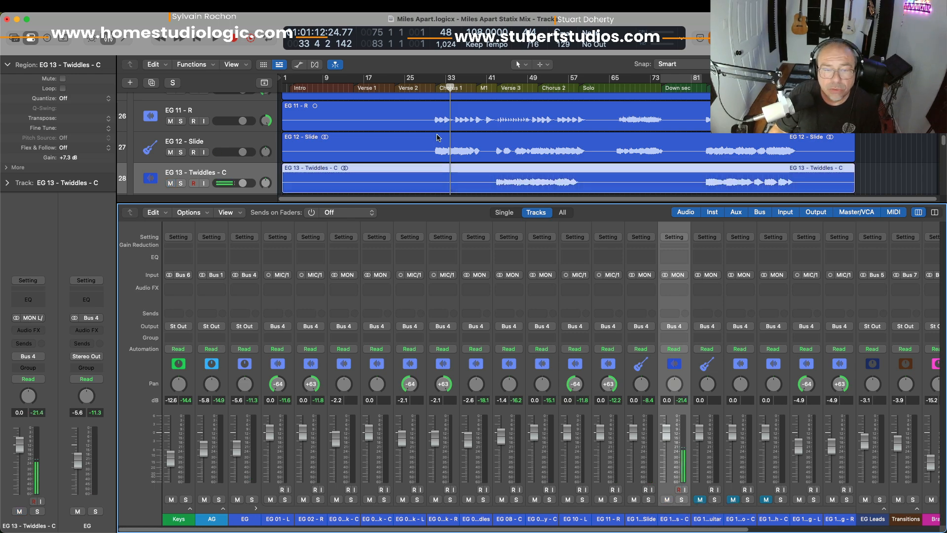
pyautogui.click(492, 87)
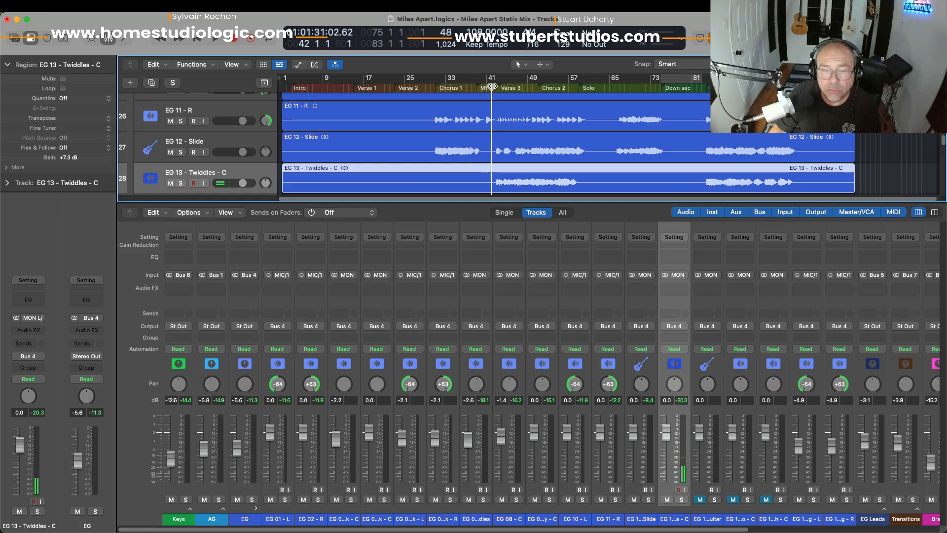
pyautogui.click(494, 88)
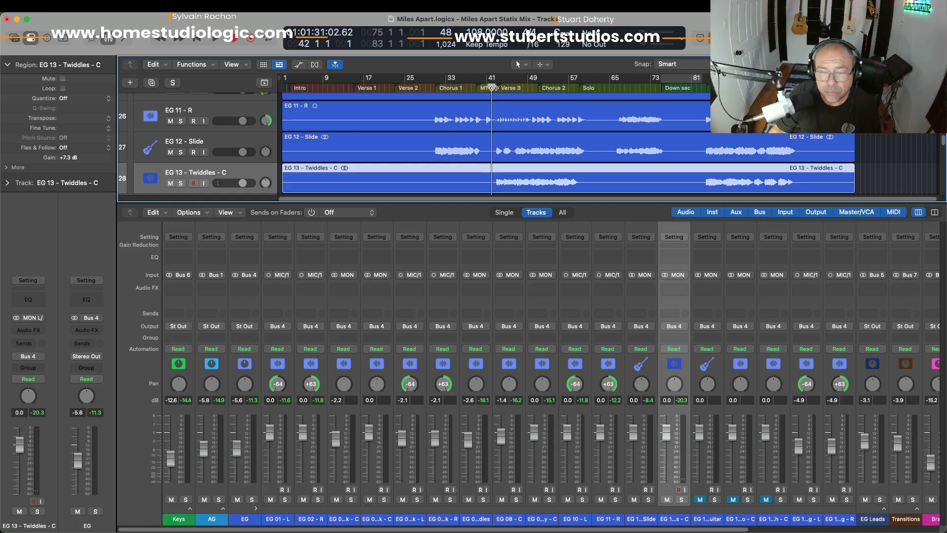
pyautogui.click(682, 500)
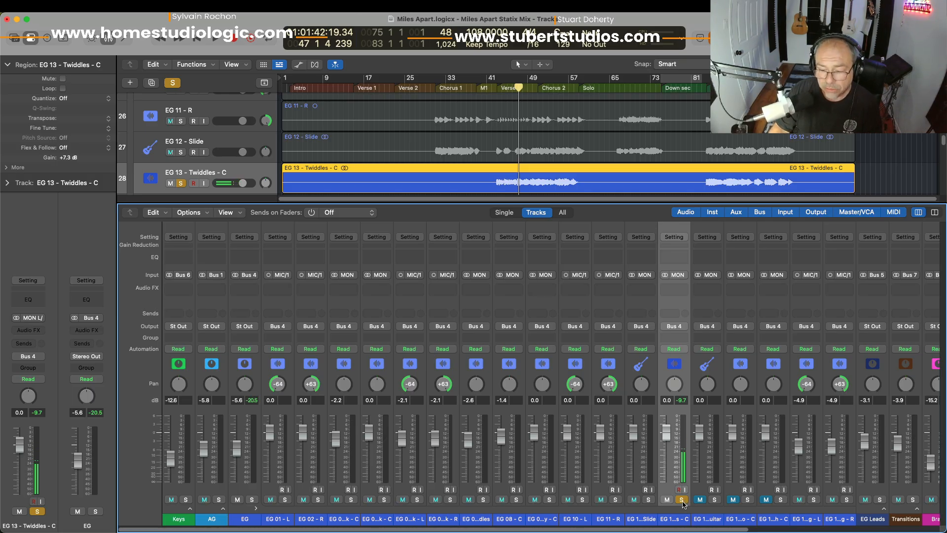
pyautogui.click(682, 499)
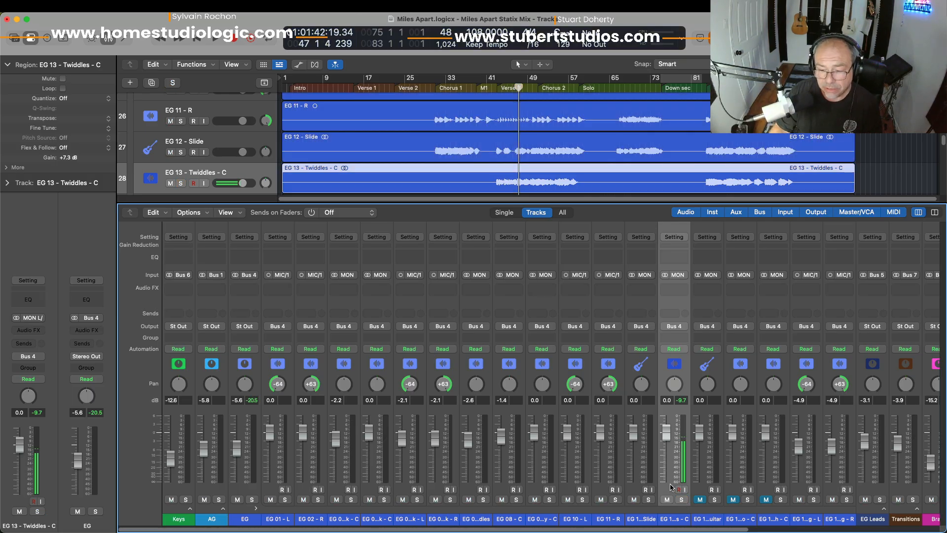
pyautogui.press('space')
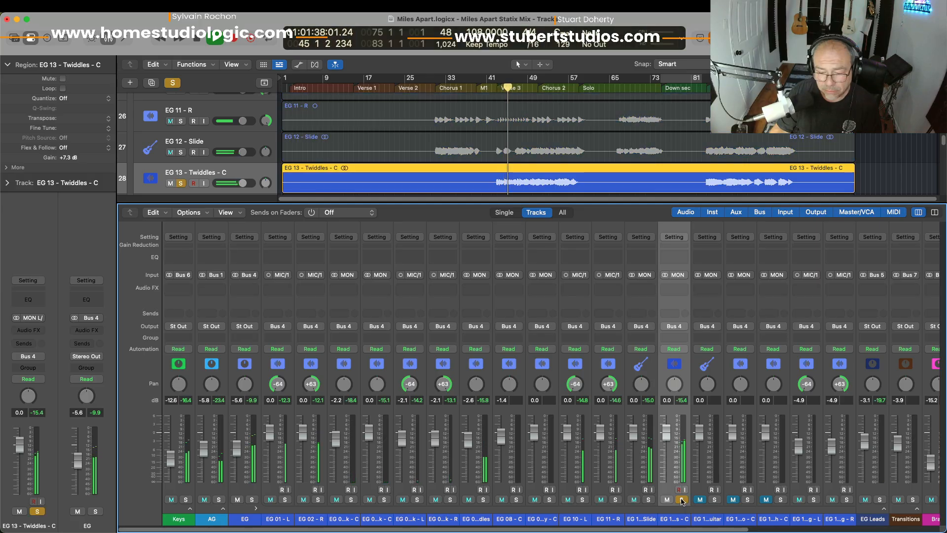
# Unsolo EG 13 - Twiddles - C, raise its region gain to +8.3 dB, and recheck it with a brief solo
pyautogui.click(682, 500)
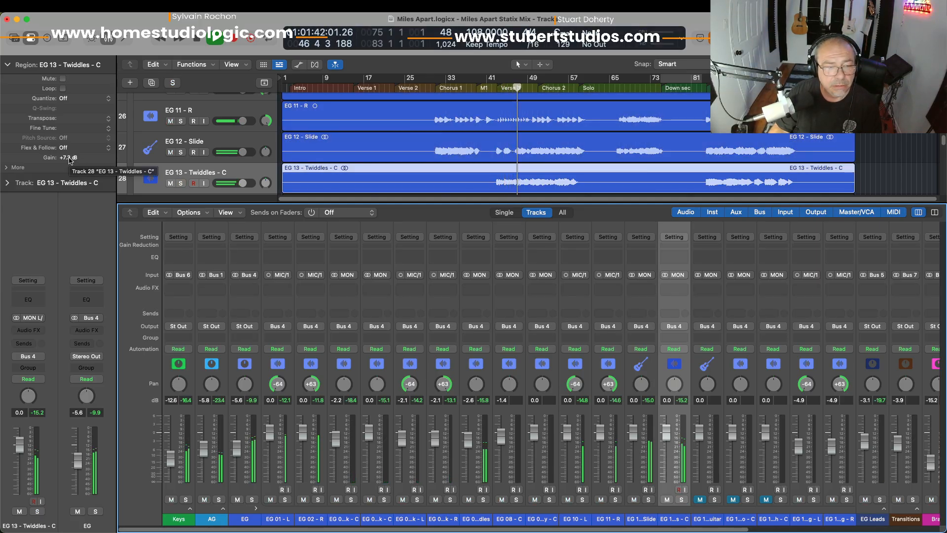
pyautogui.moveTo(71, 157); pyautogui.dragTo(73, 137)
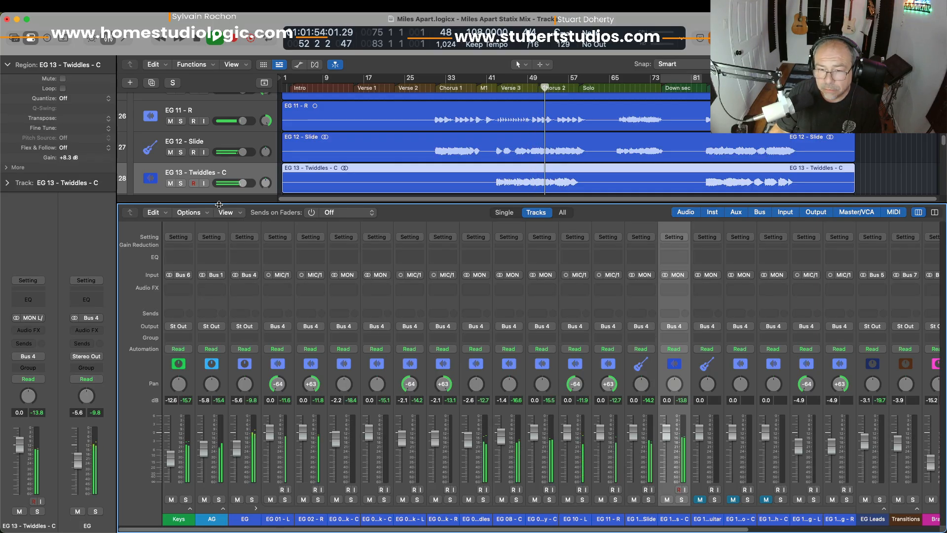
pyautogui.click(681, 500)
pyautogui.click(681, 499)
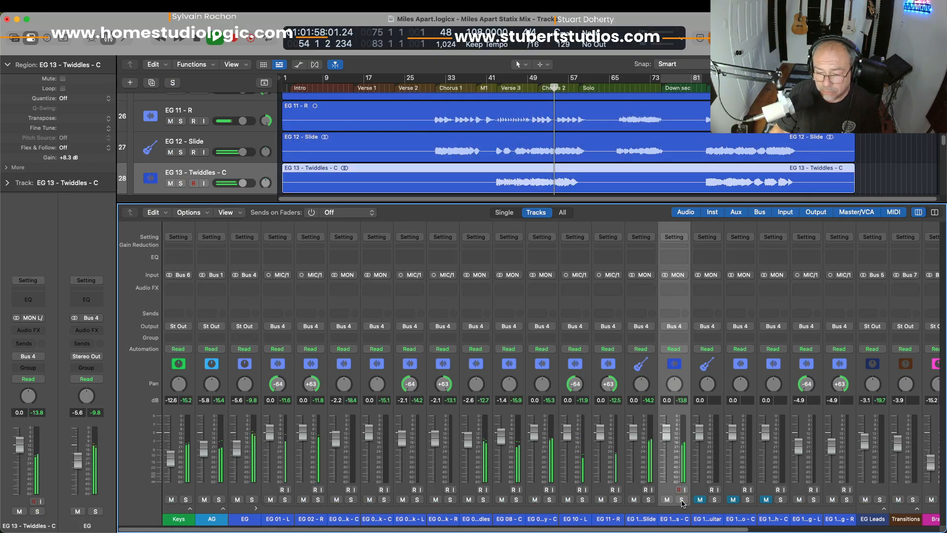
# Compare EG 13 - Twiddles - C soloed and in the mix through chorus 2, and set its region gain to +8.5 dB
pyautogui.click(681, 500)
pyautogui.click(681, 500)
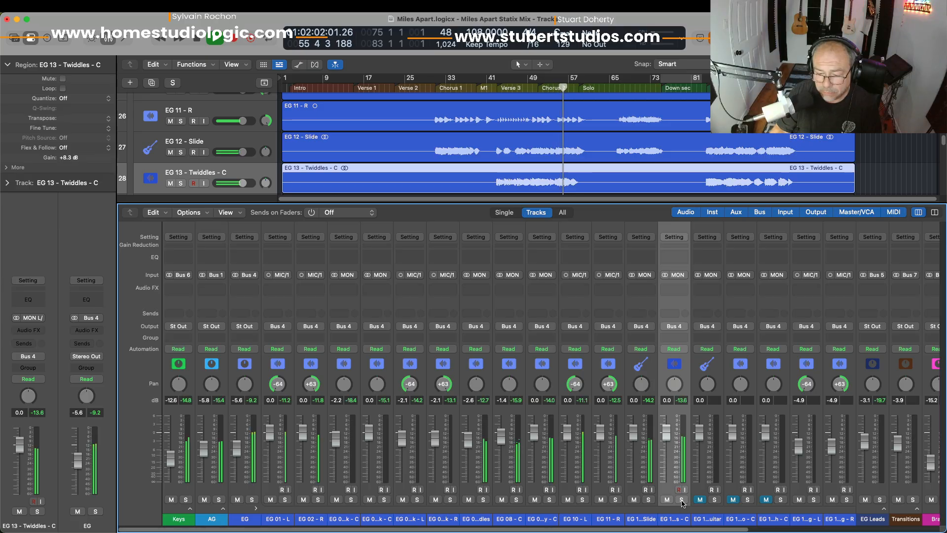
pyautogui.click(681, 500)
pyautogui.click(681, 500)
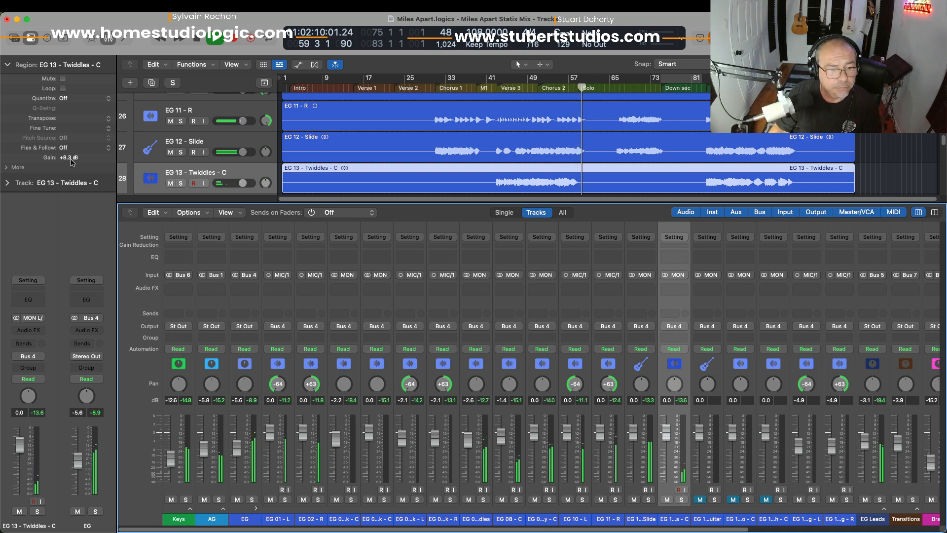
pyautogui.moveTo(70, 158); pyautogui.dragTo(74, 158)
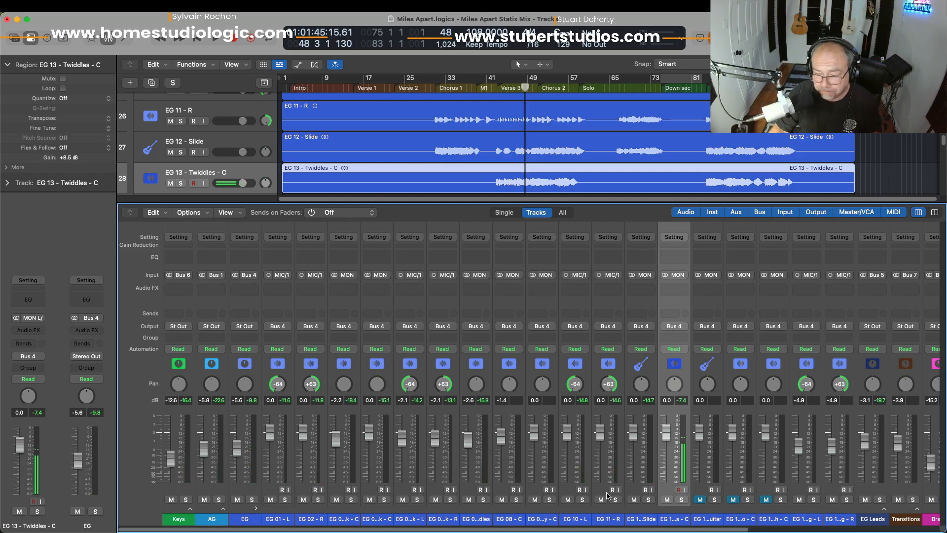
# Unmute EG 14 - Reverse Guitar and, auditioning it in the mix from bar 82, raise its region gain to +3.0 dB
pyautogui.click(709, 421)
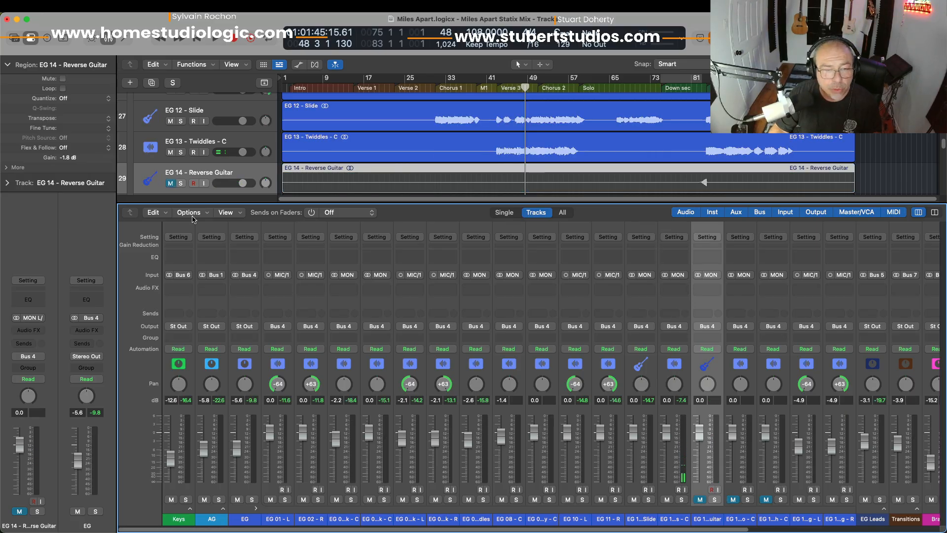
pyautogui.click(171, 183)
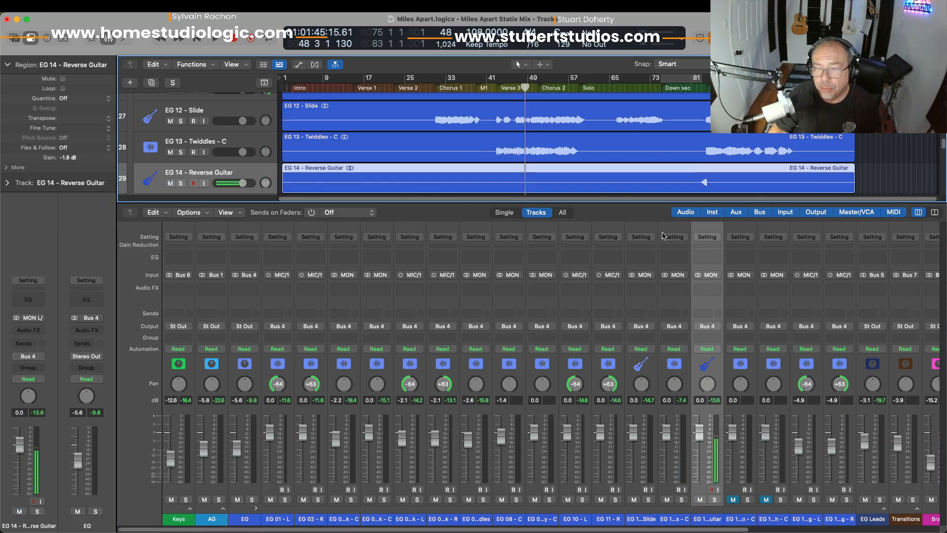
pyautogui.click(699, 87)
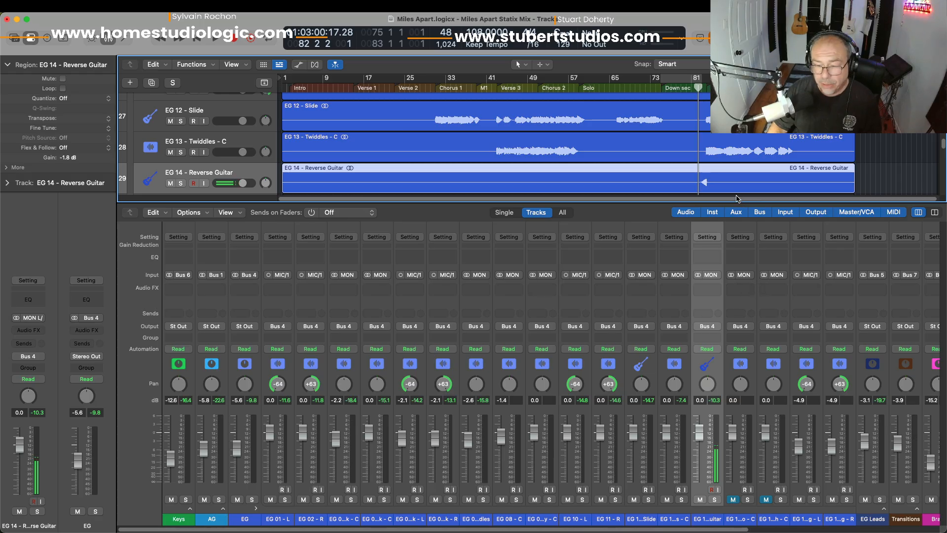
pyautogui.press('space')
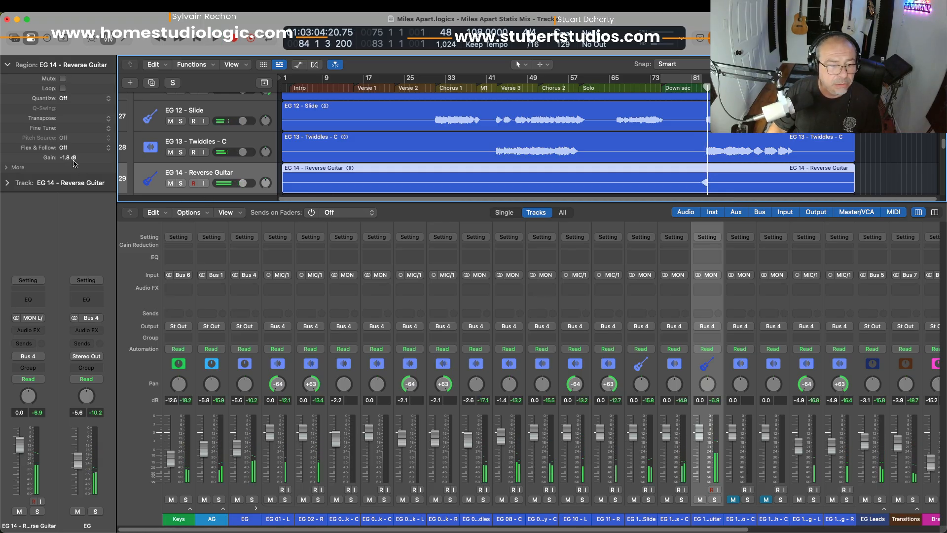
pyautogui.moveTo(74, 163); pyautogui.dragTo(85, 153)
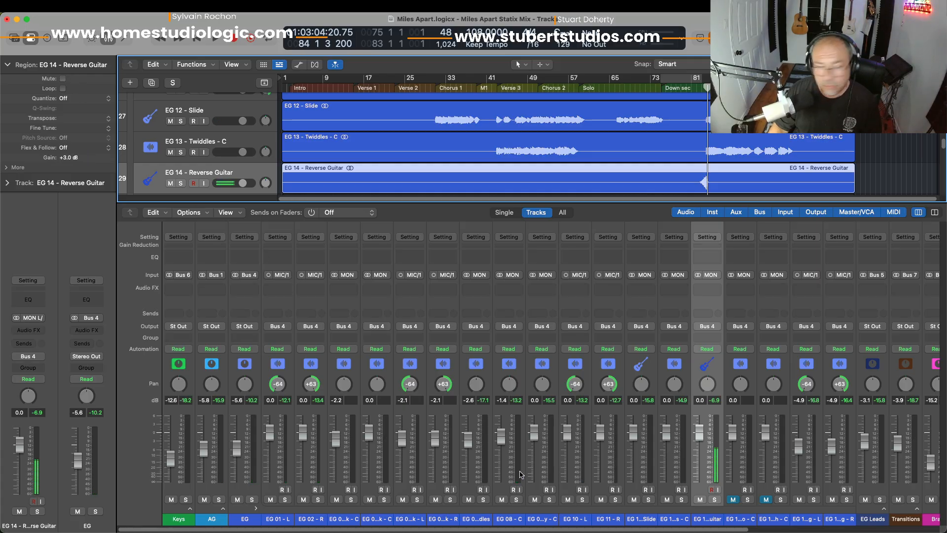
pyautogui.press('space')
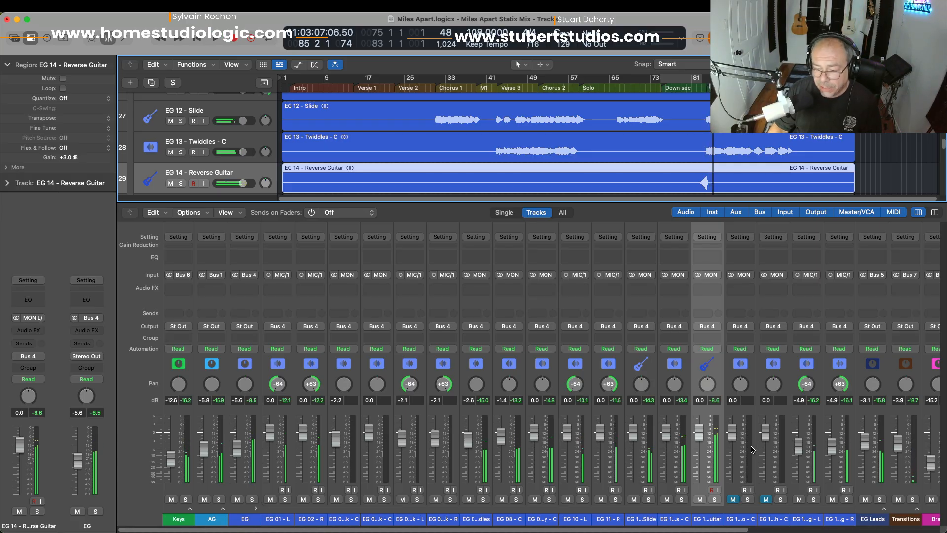
# Unmute and solo EG 15 - Stereo - C, and play it from bar 84
pyautogui.click(739, 409)
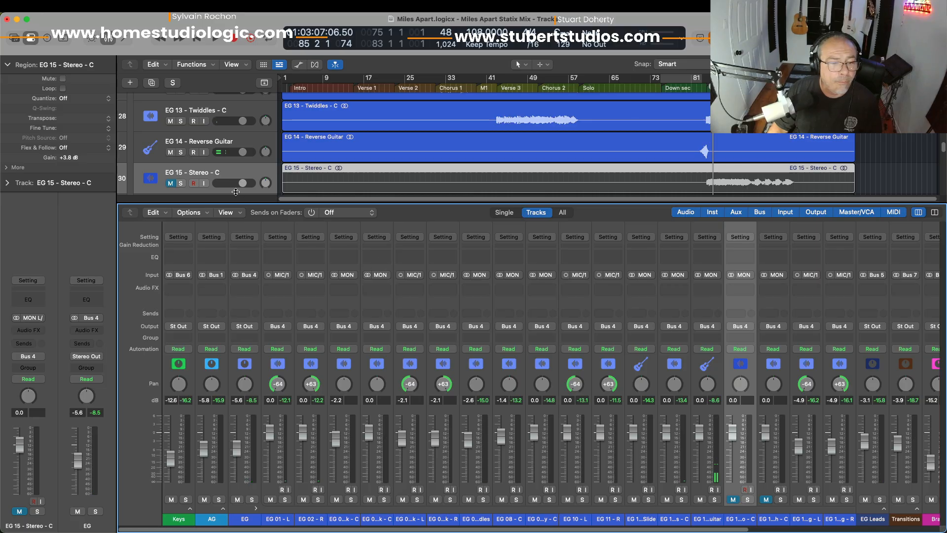
pyautogui.click(171, 183)
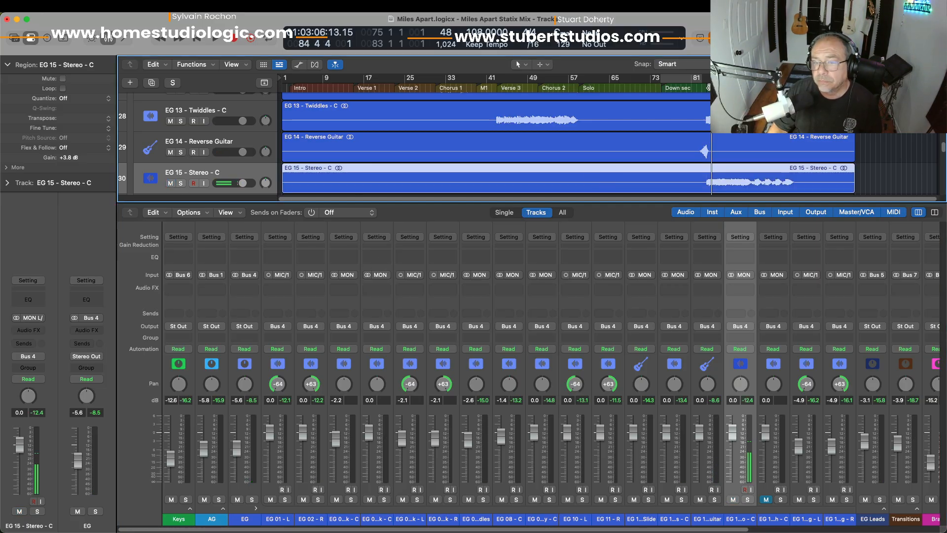
pyautogui.click(706, 89)
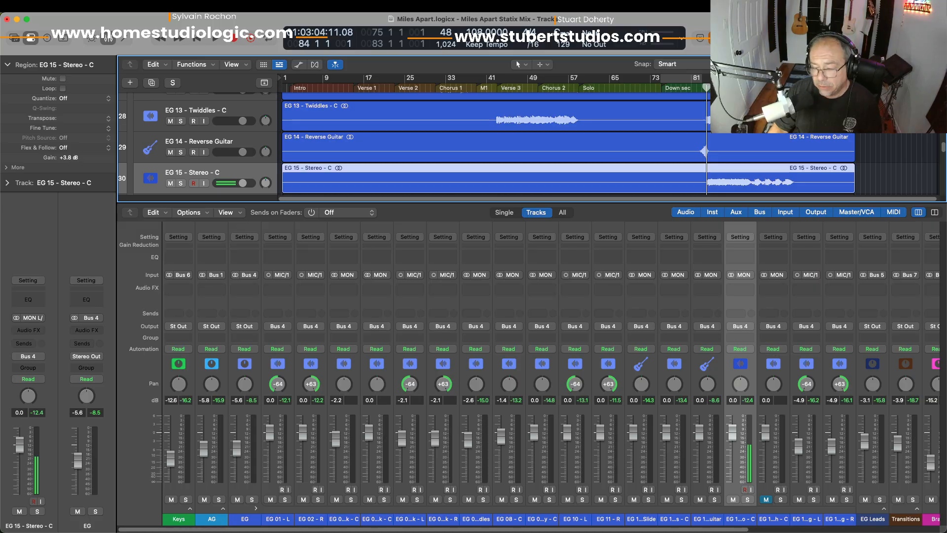
pyautogui.click(747, 501)
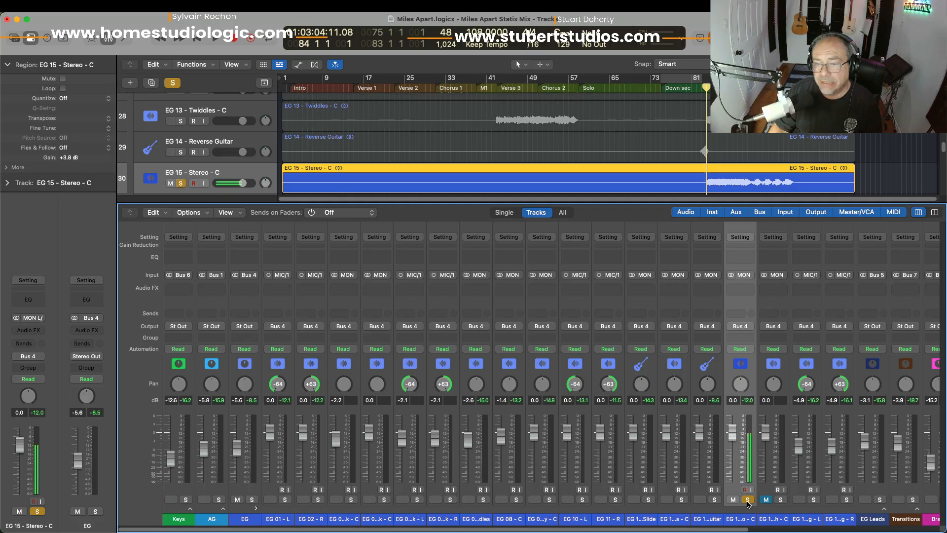
pyautogui.press('space')
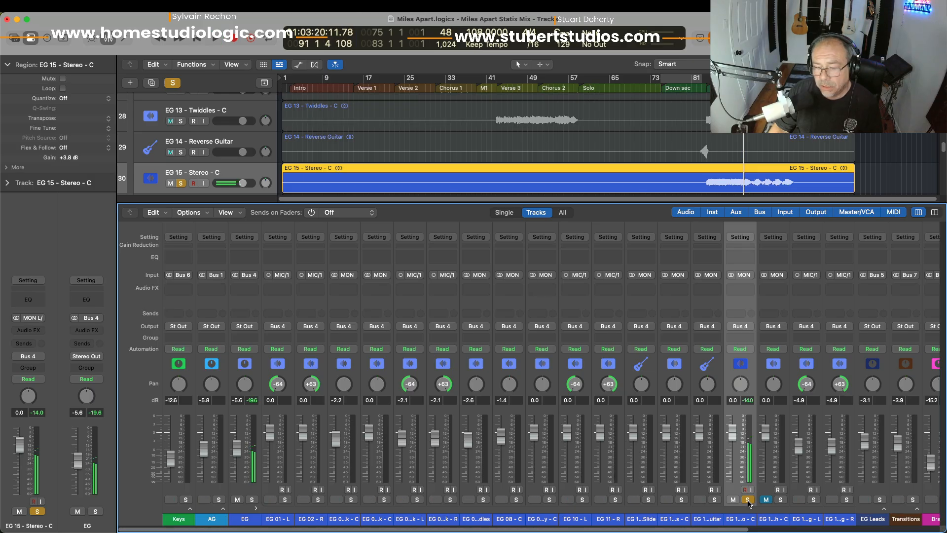
# Play EG 15 - Stereo - C in the mix from bar 84 and raise its region gain to +6.0 dB
pyautogui.click(748, 499)
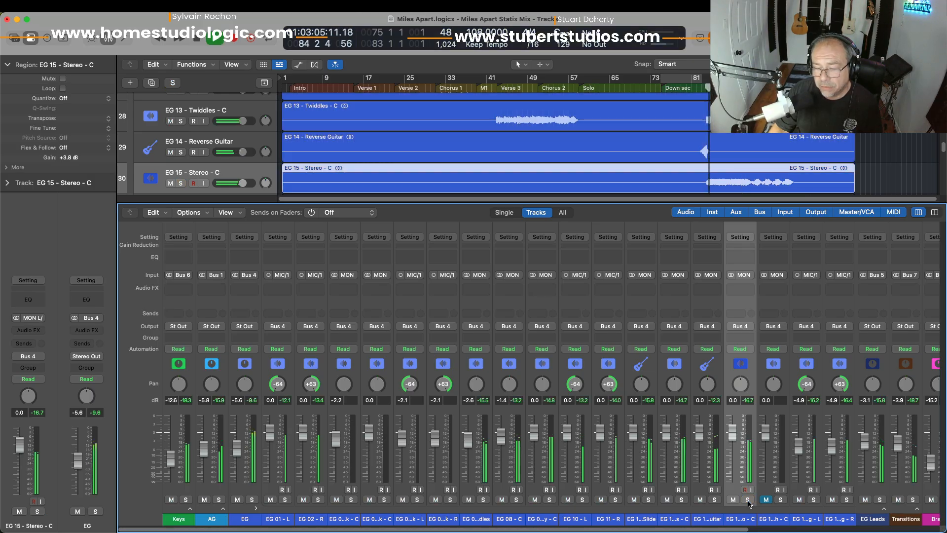
pyautogui.click(748, 499)
pyautogui.click(748, 500)
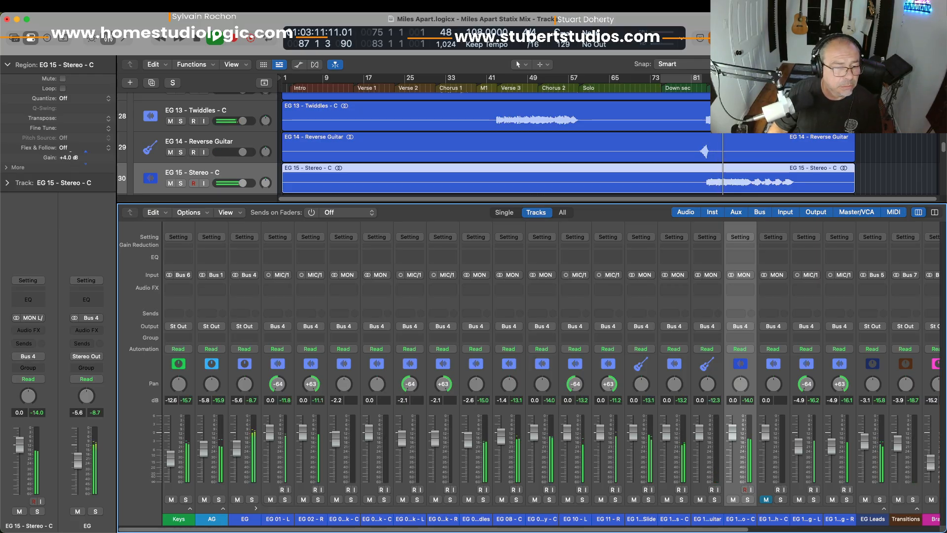
pyautogui.moveTo(86, 157); pyautogui.dragTo(85, 155)
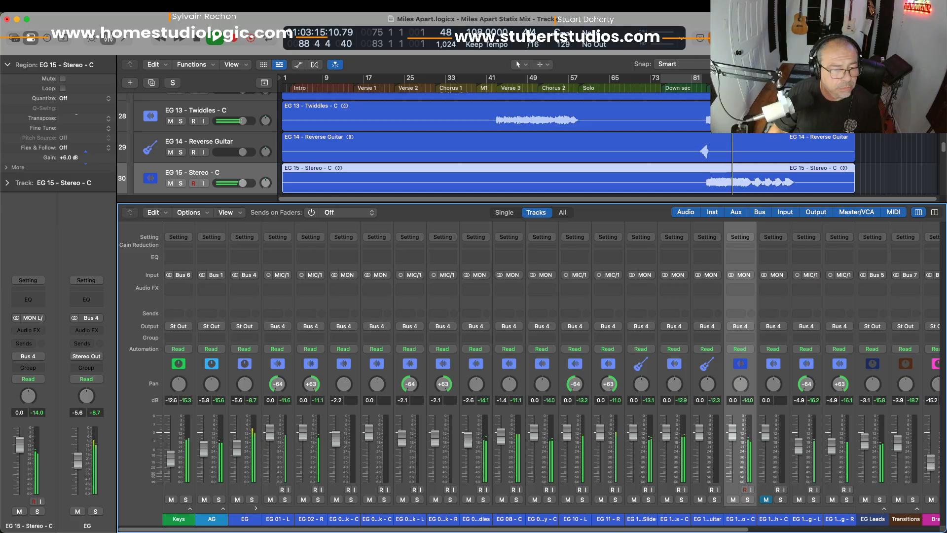
# Check EG 15 - Stereo - C soloed against the mix and replay the section from bar 84
pyautogui.click(747, 499)
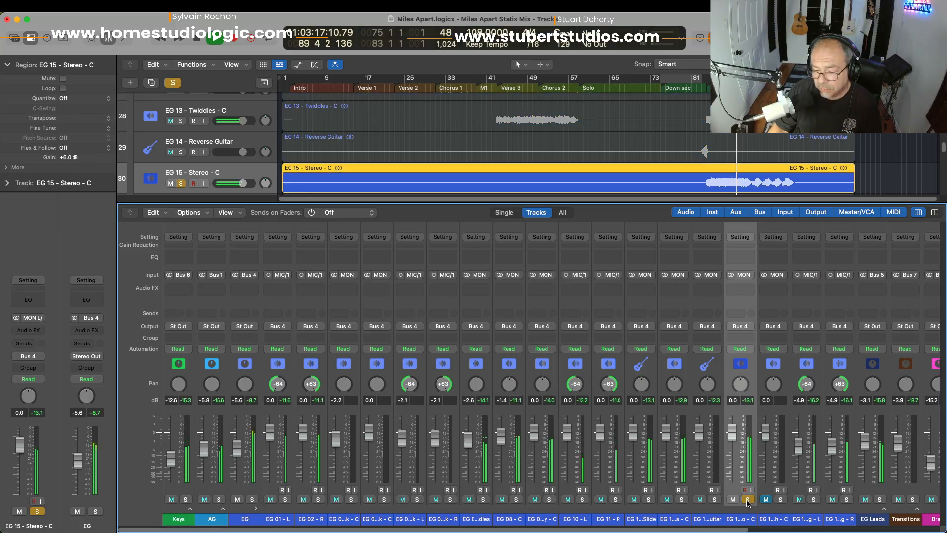
pyautogui.click(747, 500)
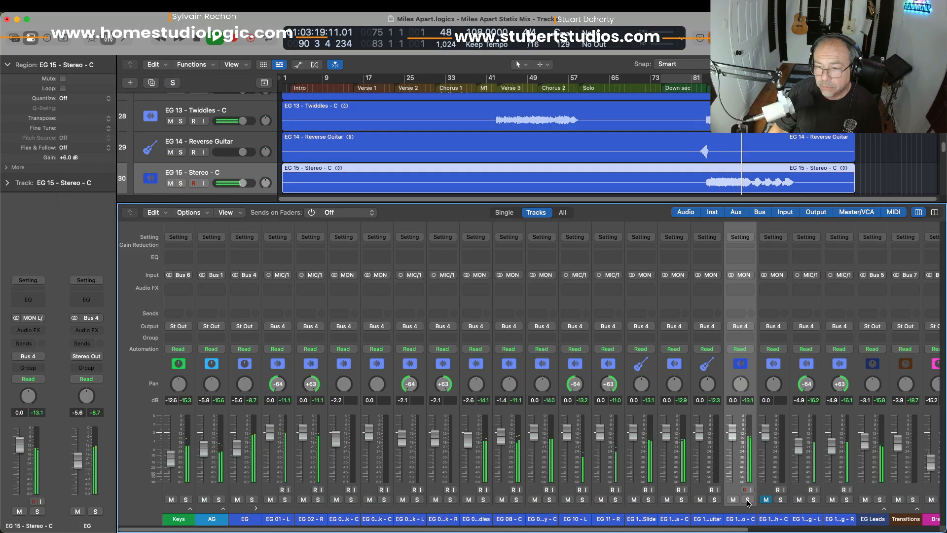
pyautogui.press('space')
pyautogui.press('space')
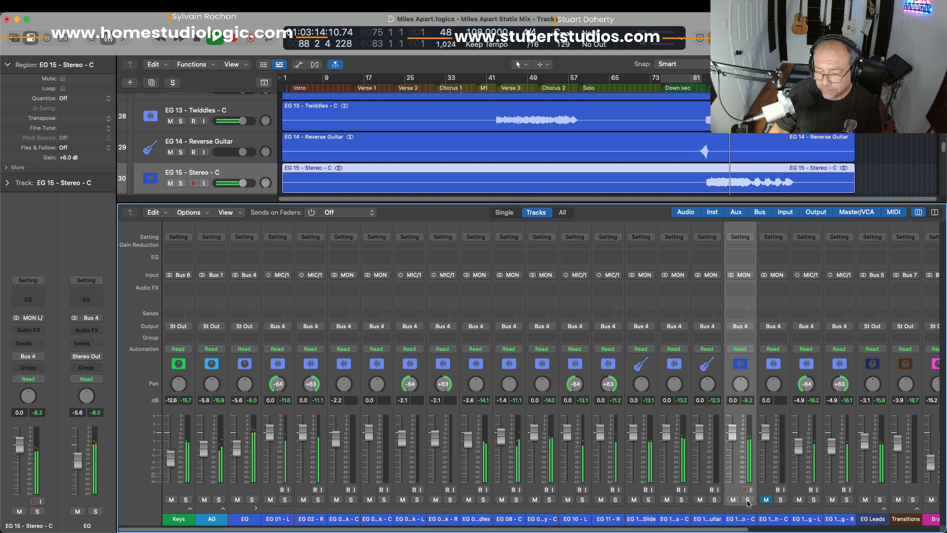
pyautogui.press('space')
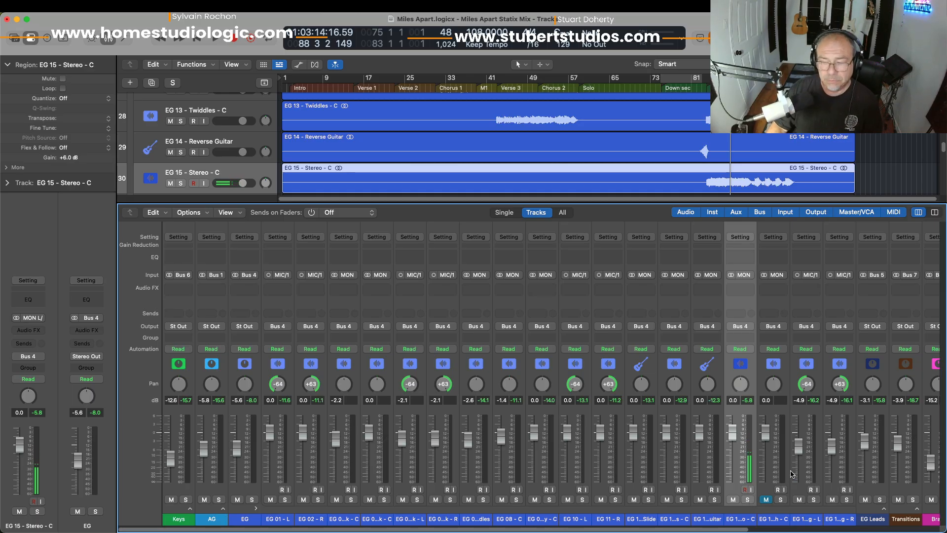
# Unmute and solo EG 16 - High - C, and play it from bar 84
pyautogui.click(778, 413)
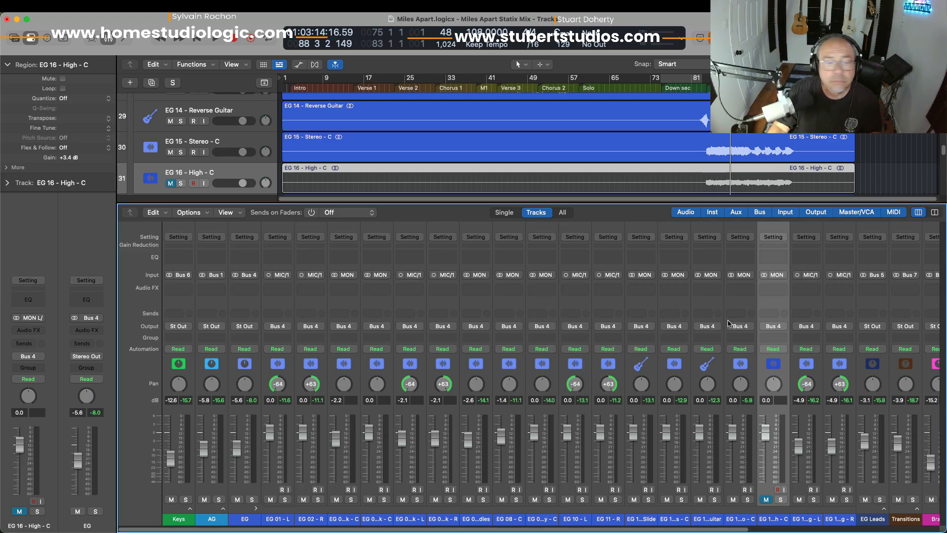
pyautogui.click(171, 183)
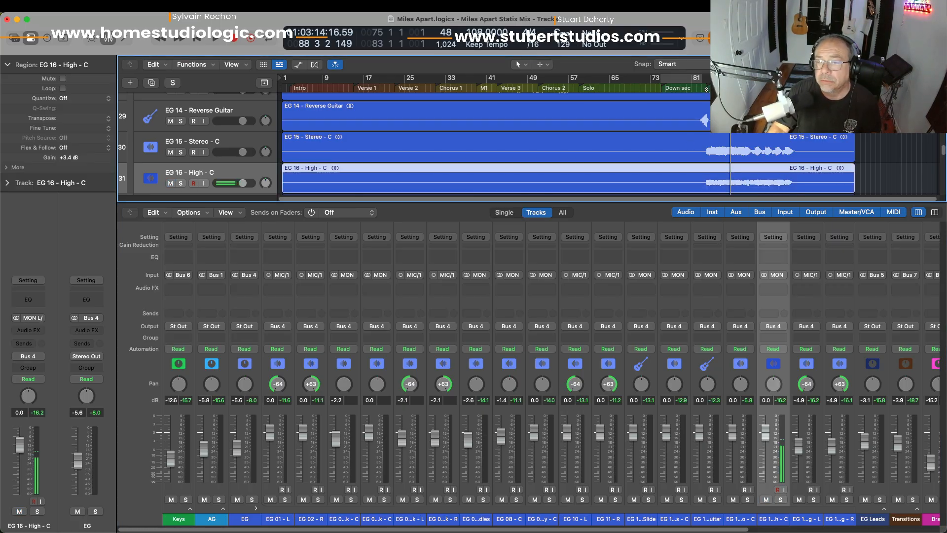
pyautogui.click(706, 89)
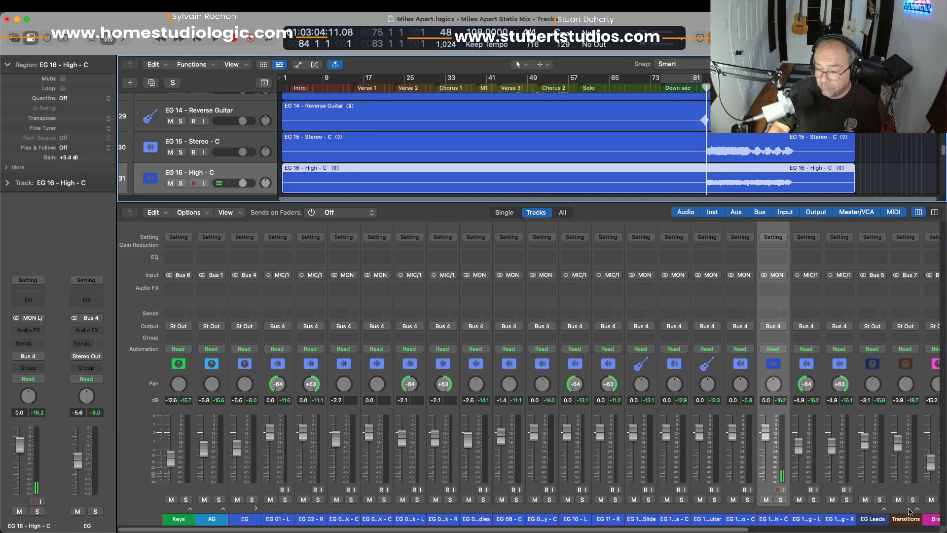
pyautogui.click(782, 500)
pyautogui.press('space')
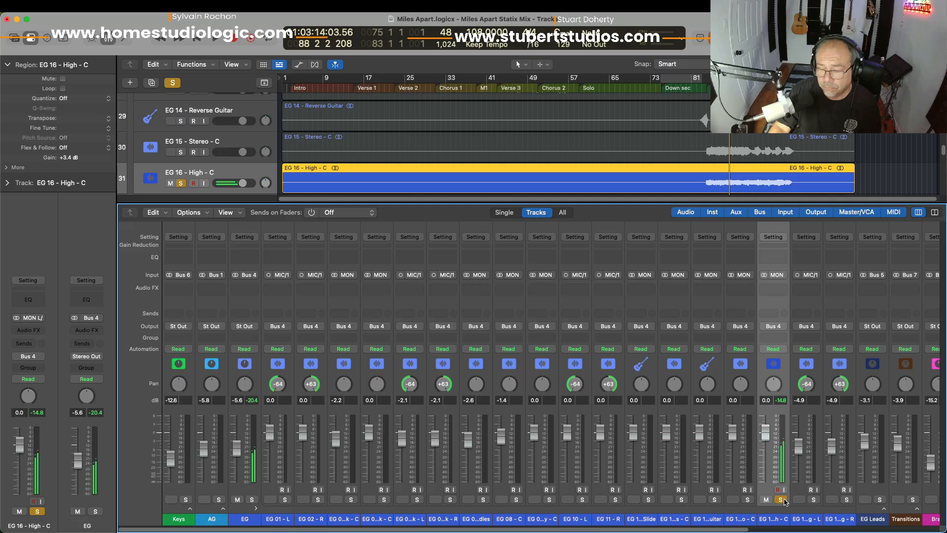
# Compare EG 16 - High - C in the mix and soloed from bar 84, and raise its region gain to +6.0 dB
pyautogui.click(780, 500)
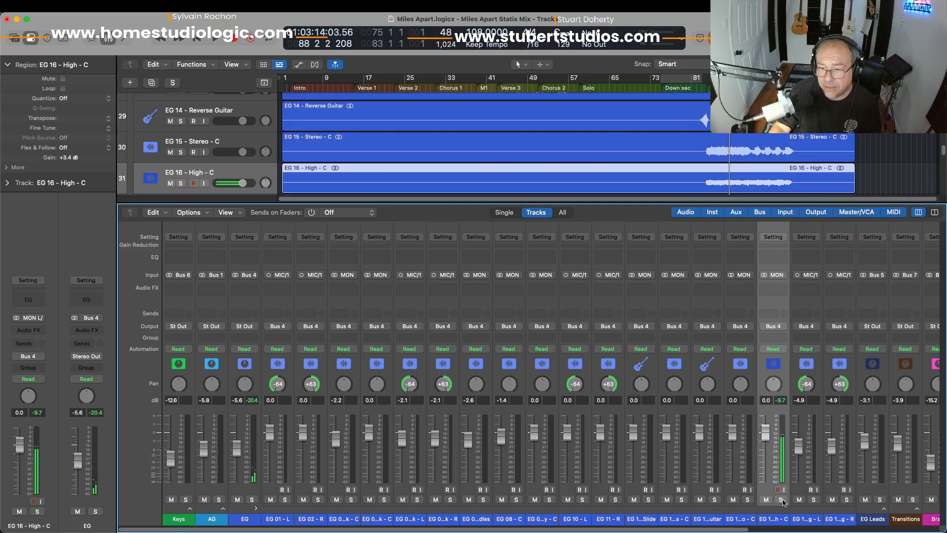
pyautogui.press('space')
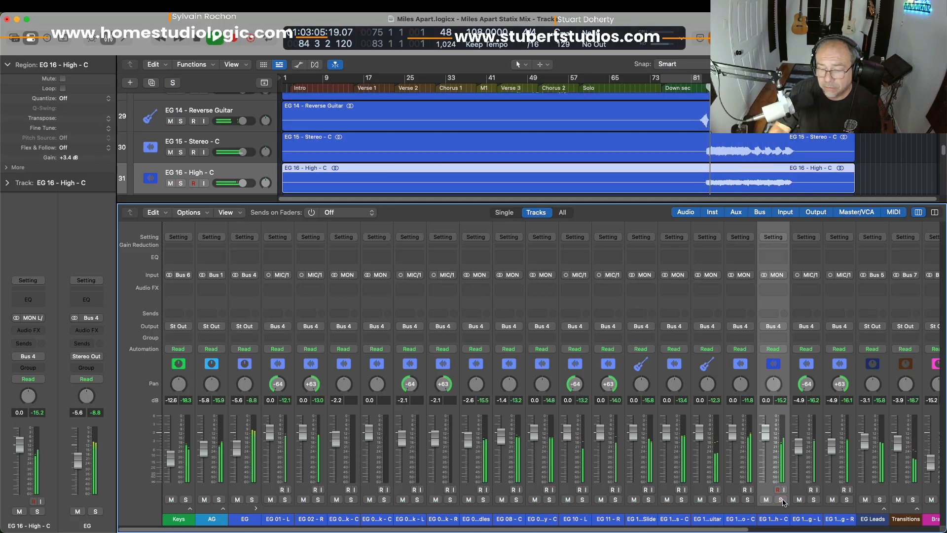
pyautogui.click(781, 499)
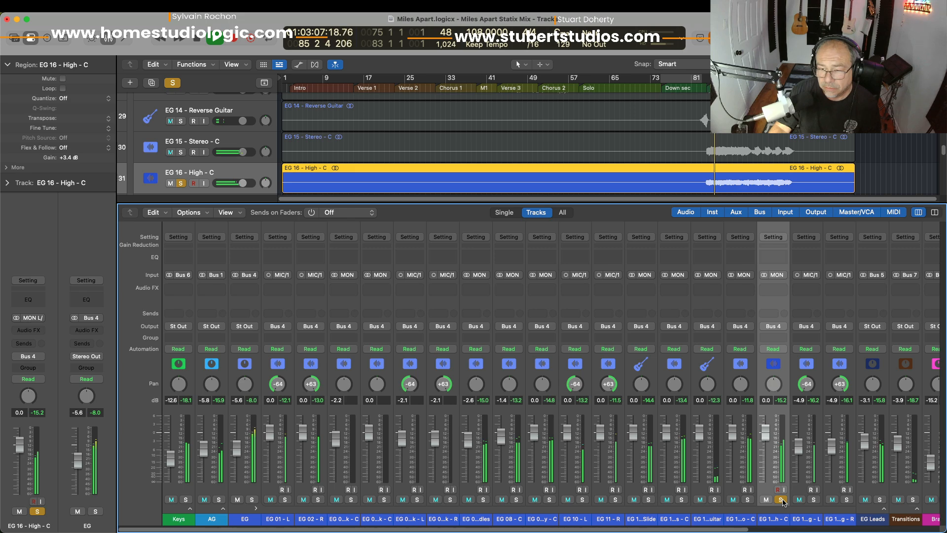
pyautogui.click(780, 499)
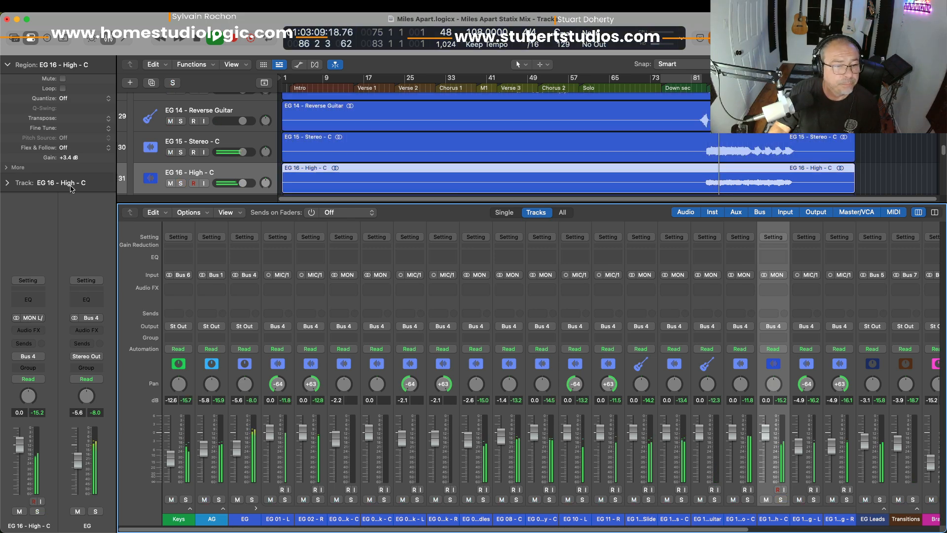
pyautogui.moveTo(70, 158); pyautogui.dragTo(75, 112)
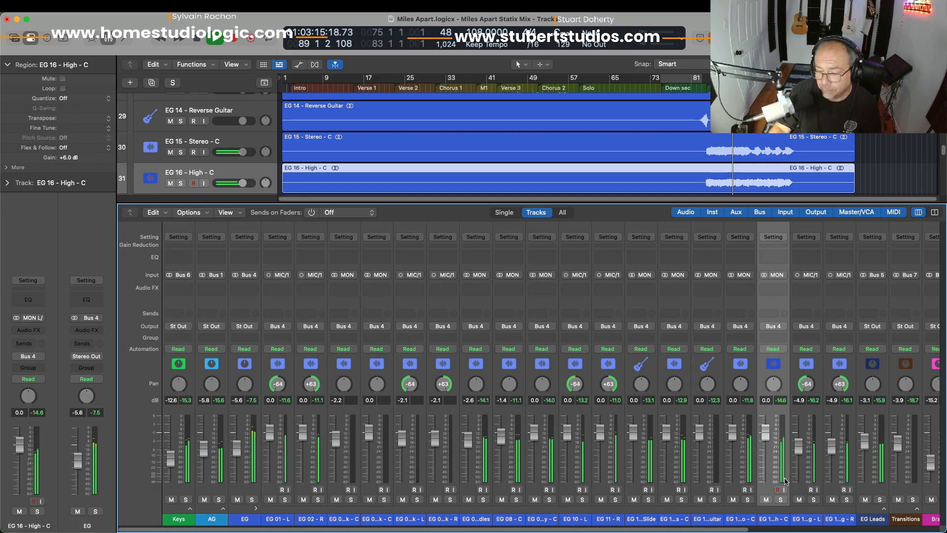
# Compare EG 16 - High - C soloed and in the full mix during the down section
pyautogui.click(781, 500)
pyautogui.click(781, 499)
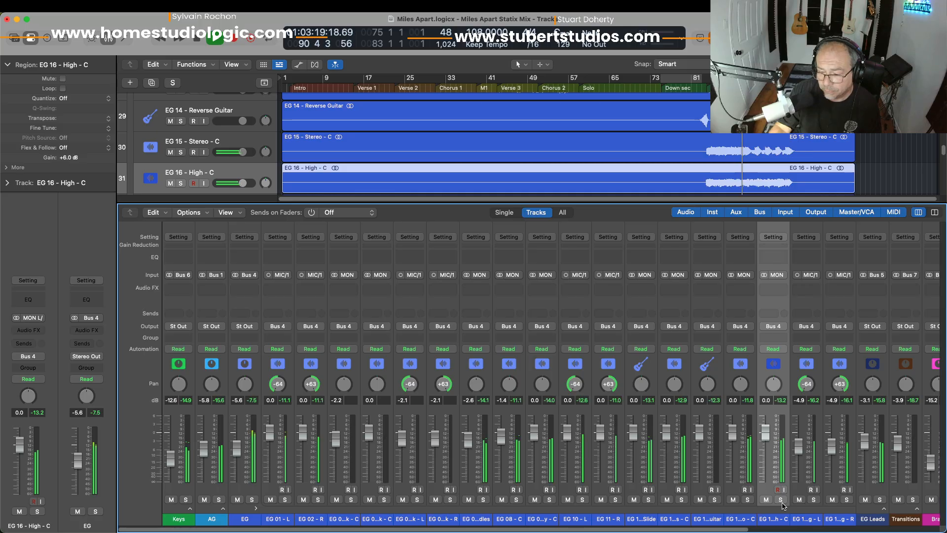
pyautogui.click(780, 500)
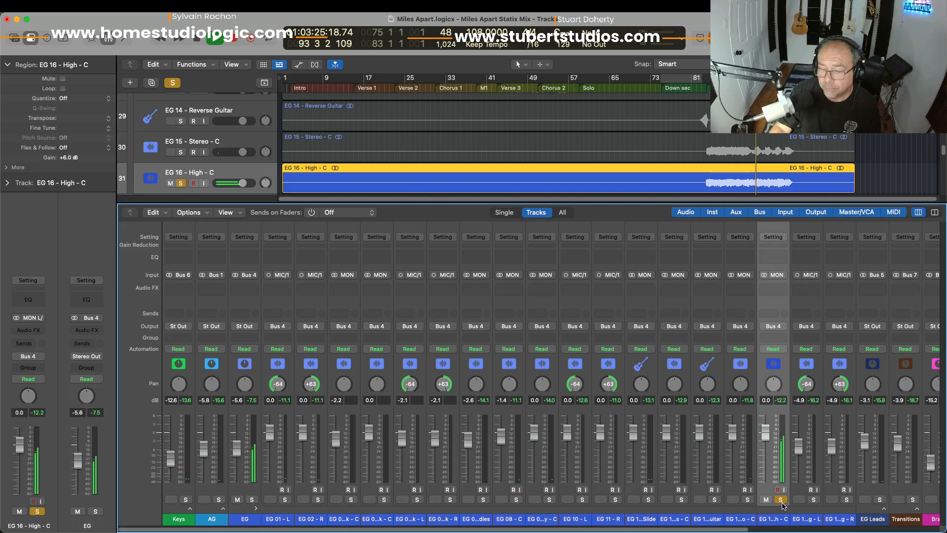
pyautogui.click(781, 500)
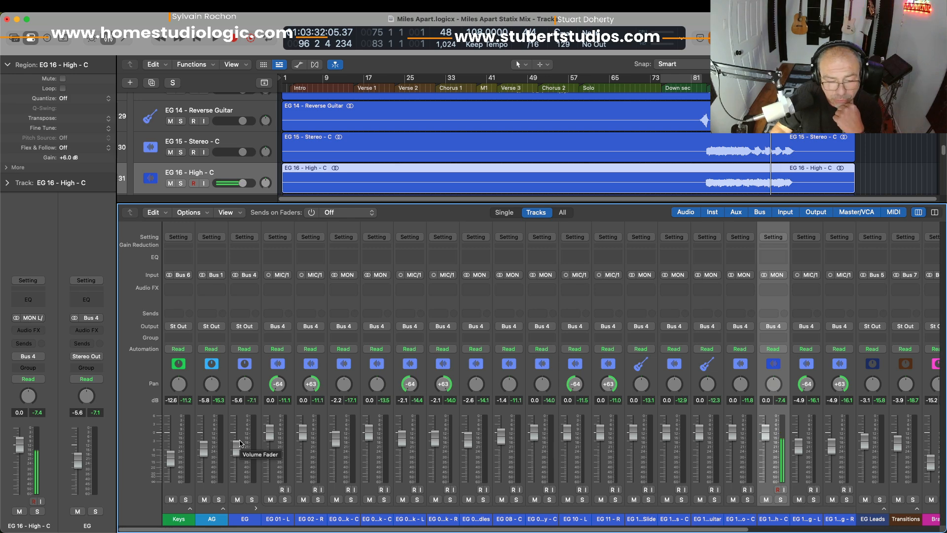
# Collapse the EG stack and mute the Keys, AG, EG Leads, Transitions and Brass stacks
pyautogui.click(256, 509)
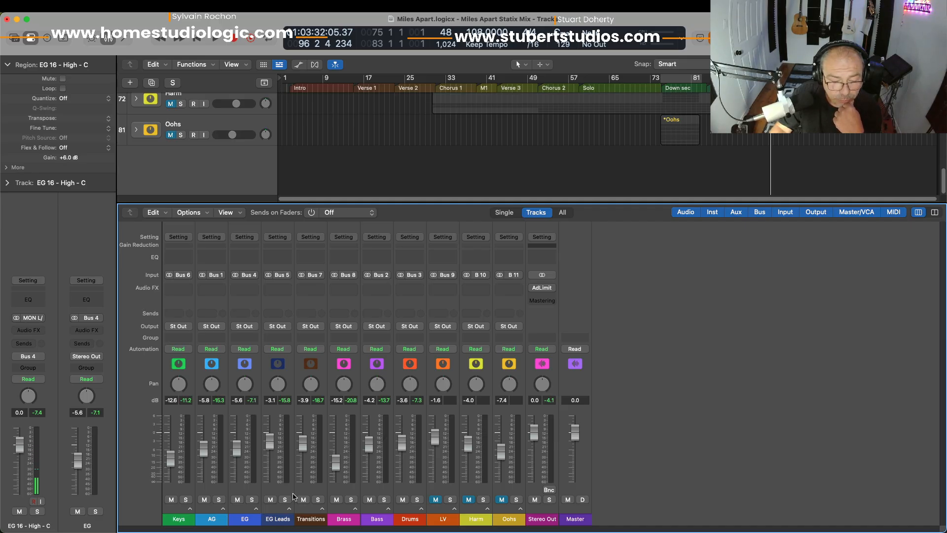
pyautogui.click(171, 500)
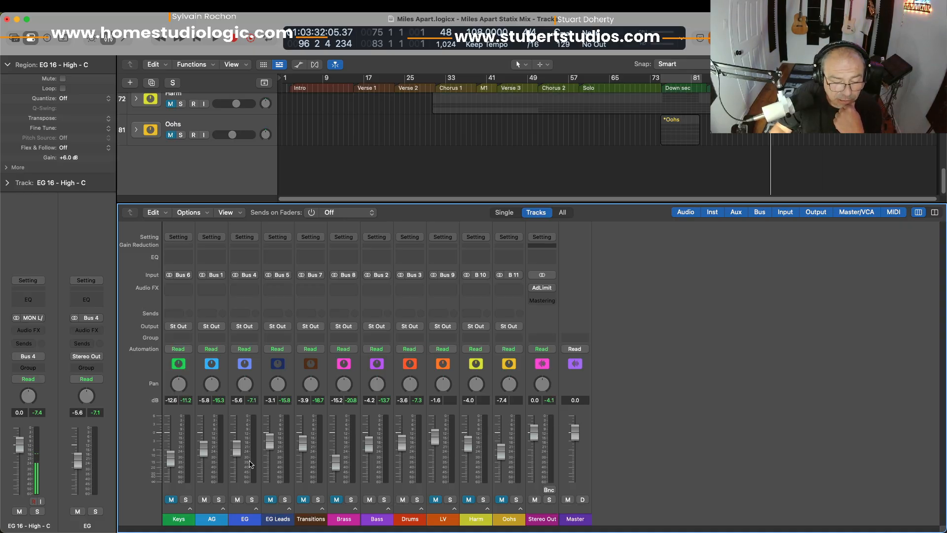
pyautogui.click(204, 499)
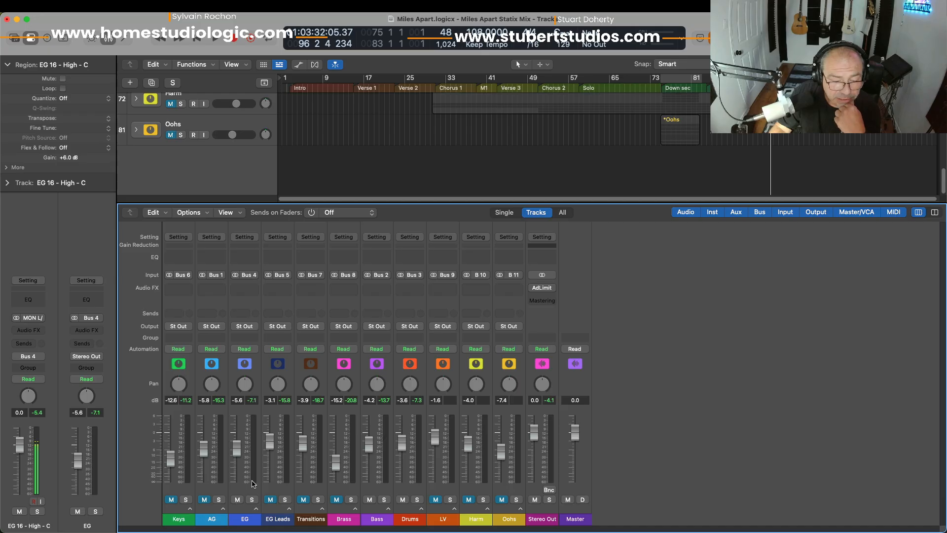
# Play the section while lowering the EG stack to -10.6 dB, and unmute the AG and Keys stacks
pyautogui.press('space')
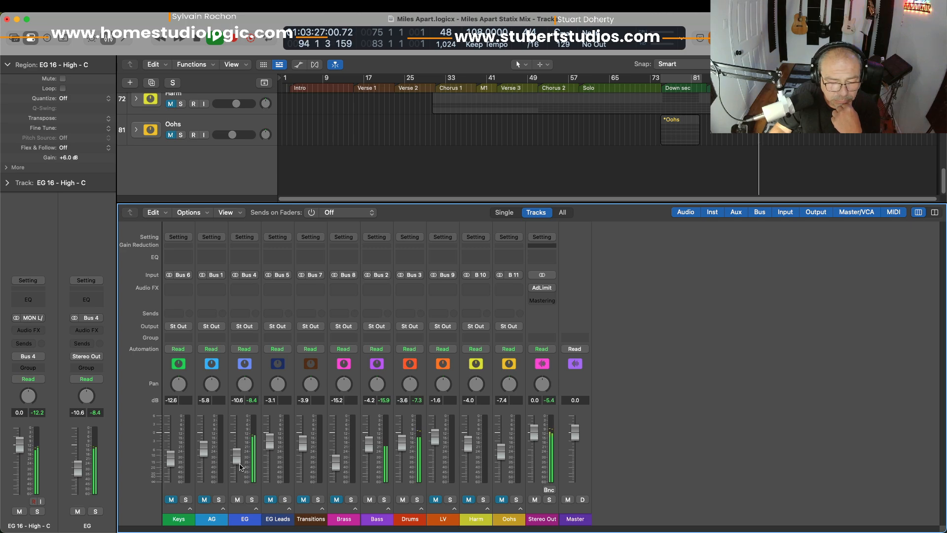
pyautogui.click(205, 500)
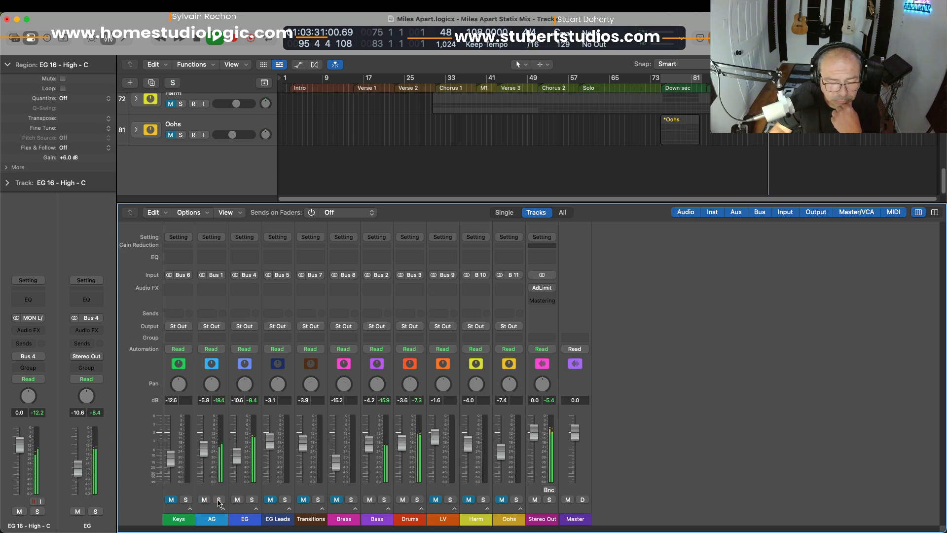
pyautogui.click(171, 500)
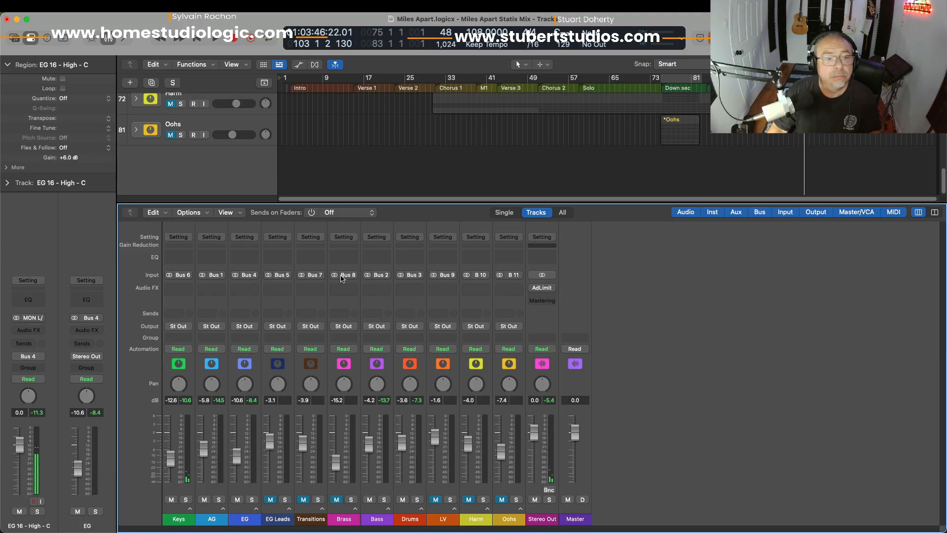
# Play the song from the beginning and set the EG stack level to -9.6 dB
pyautogui.scroll(15, 370, 141)
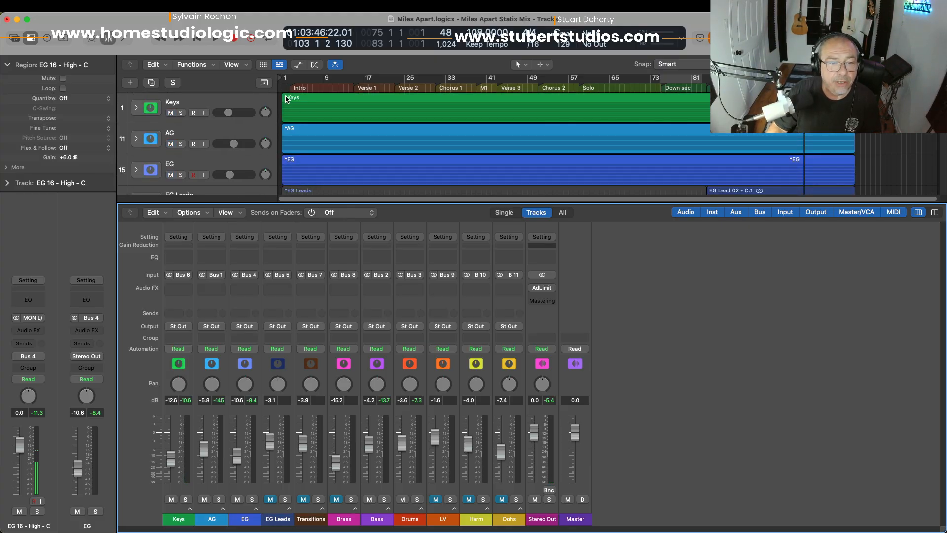
pyautogui.press('Return')
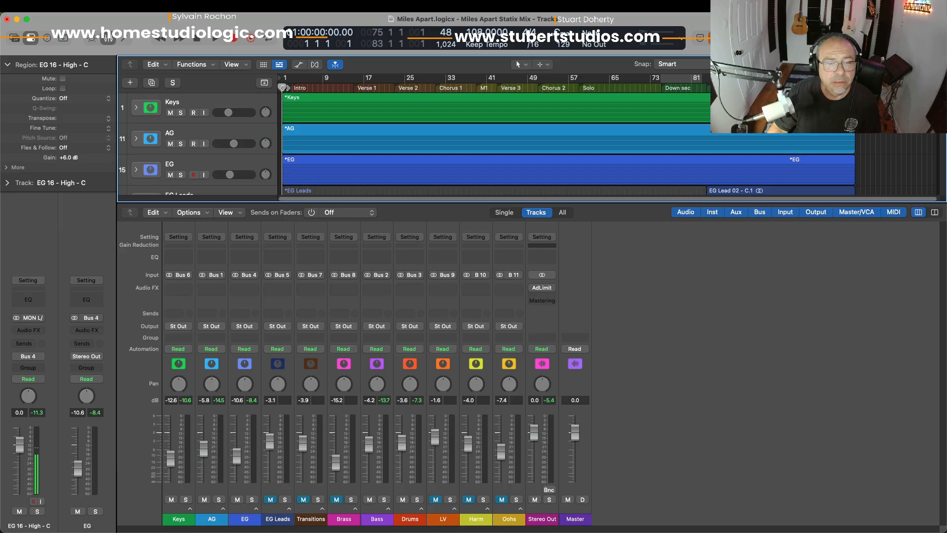
pyautogui.press('space')
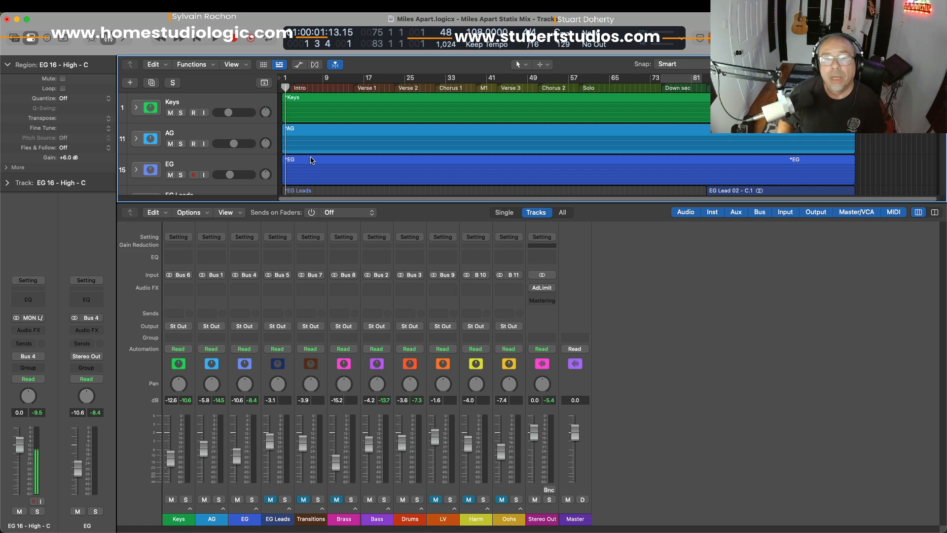
pyautogui.press('space')
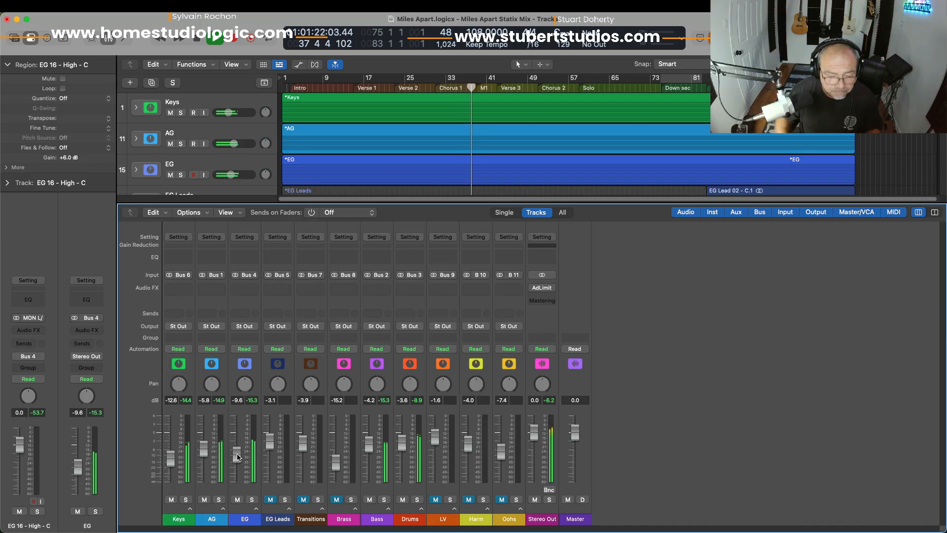
# Unmute the EG Leads stack and lower its level to -3.9 dB during playback
pyautogui.click(279, 506)
pyautogui.click(273, 501)
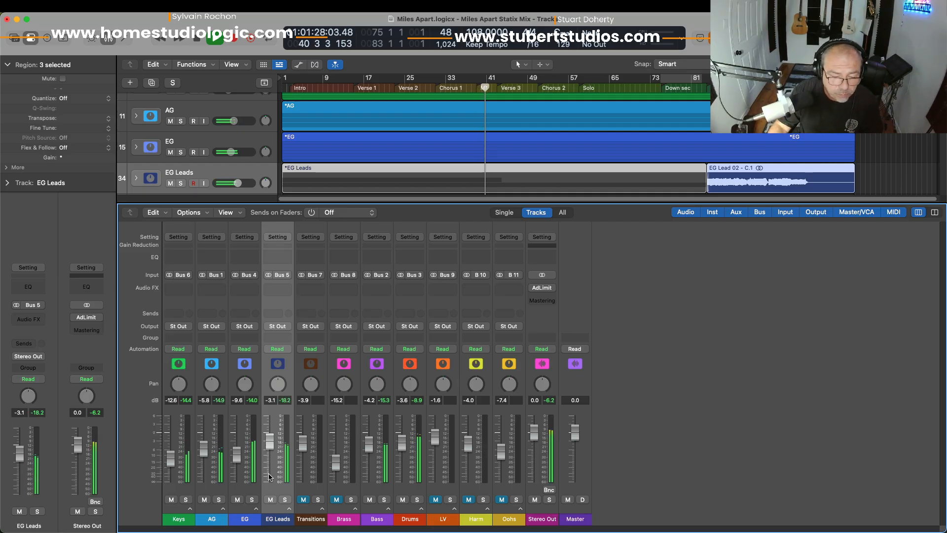
pyautogui.moveTo(269, 439); pyautogui.dragTo(270, 441)
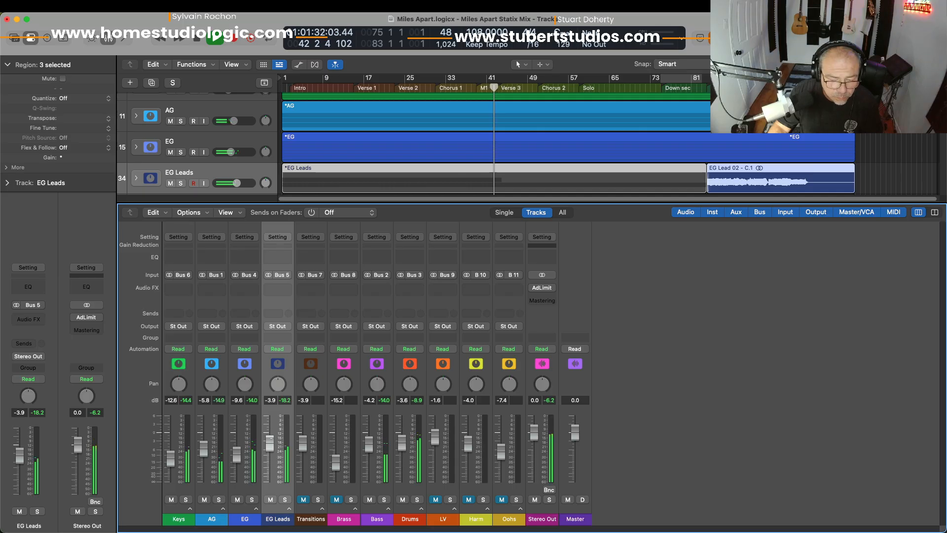